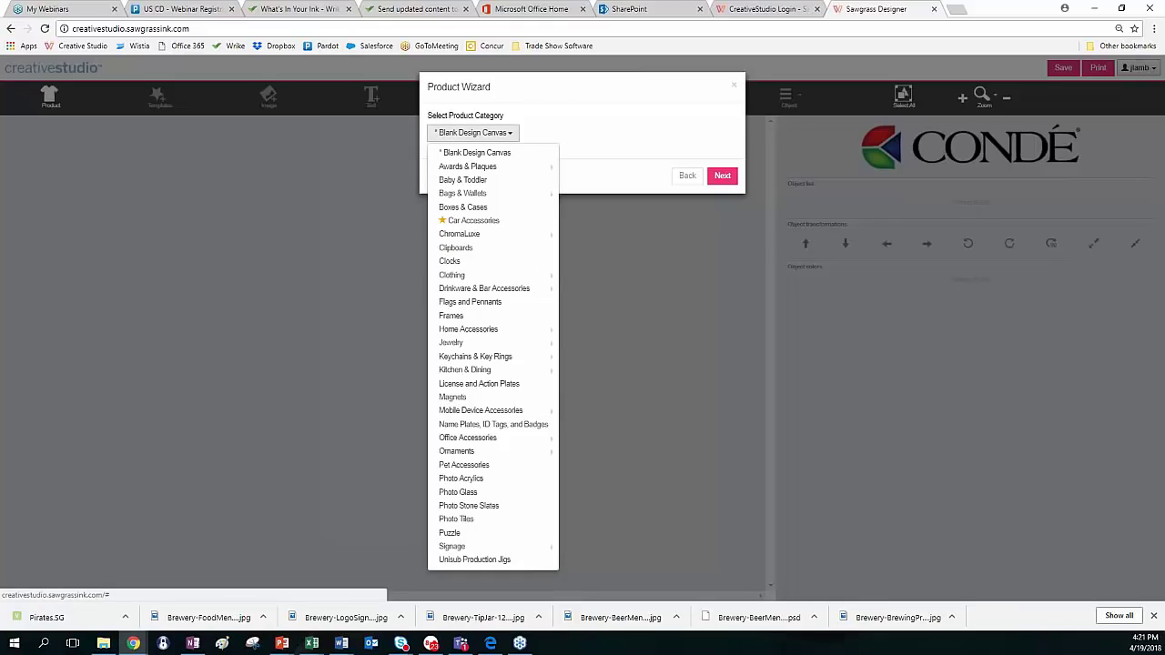
# Choose the Apparel subcategory of Clothing as the product category and continue to the product selection
pyautogui.moveTo(457, 276)
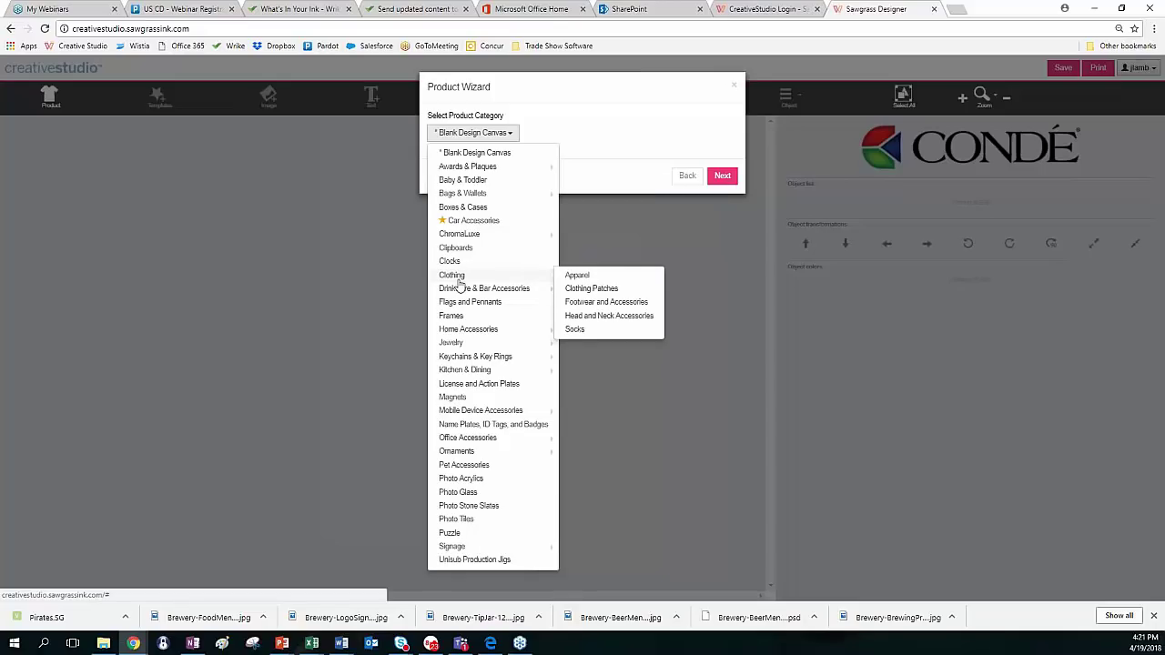
pyautogui.moveTo(463, 235)
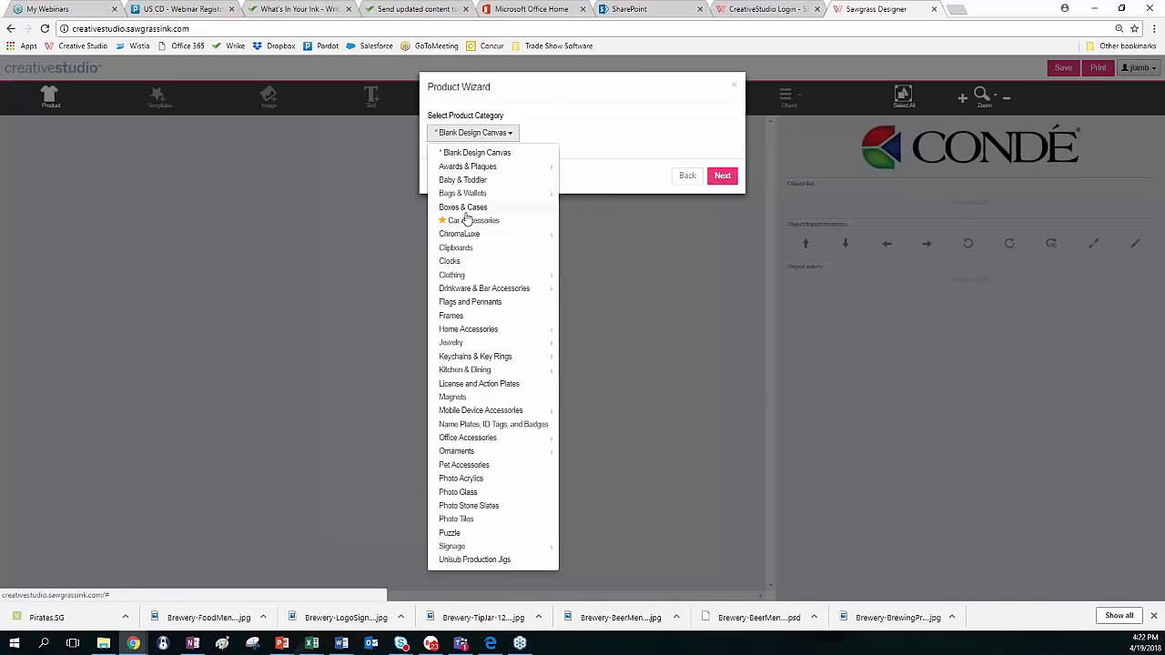
pyautogui.moveTo(463, 342)
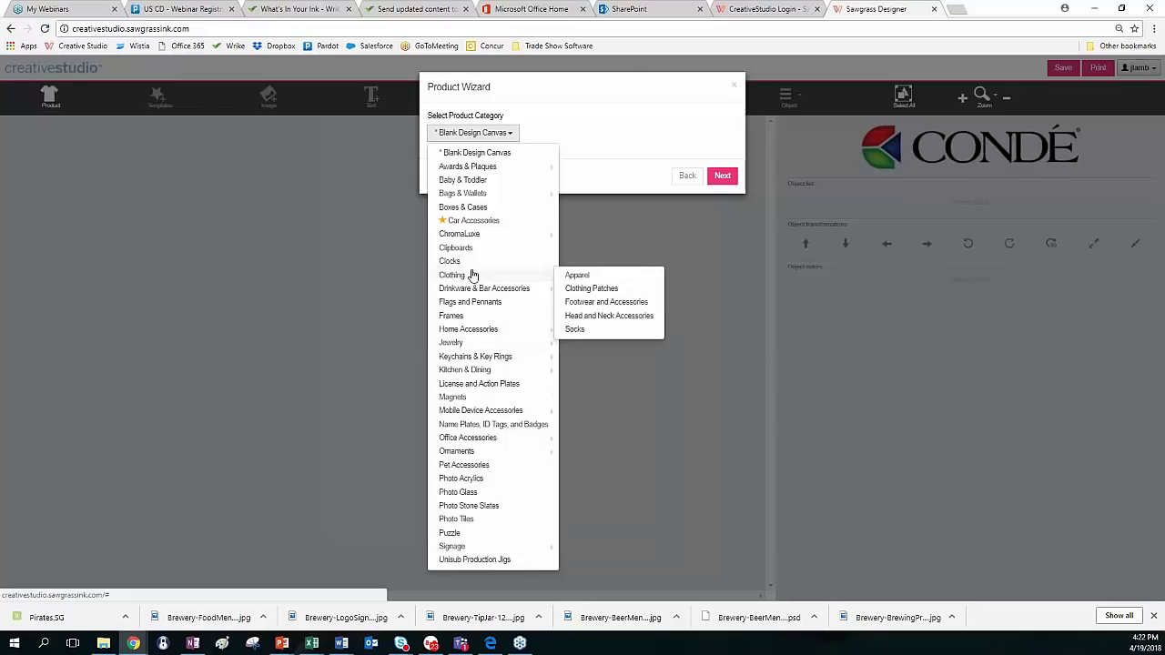
pyautogui.click(588, 278)
pyautogui.click(724, 178)
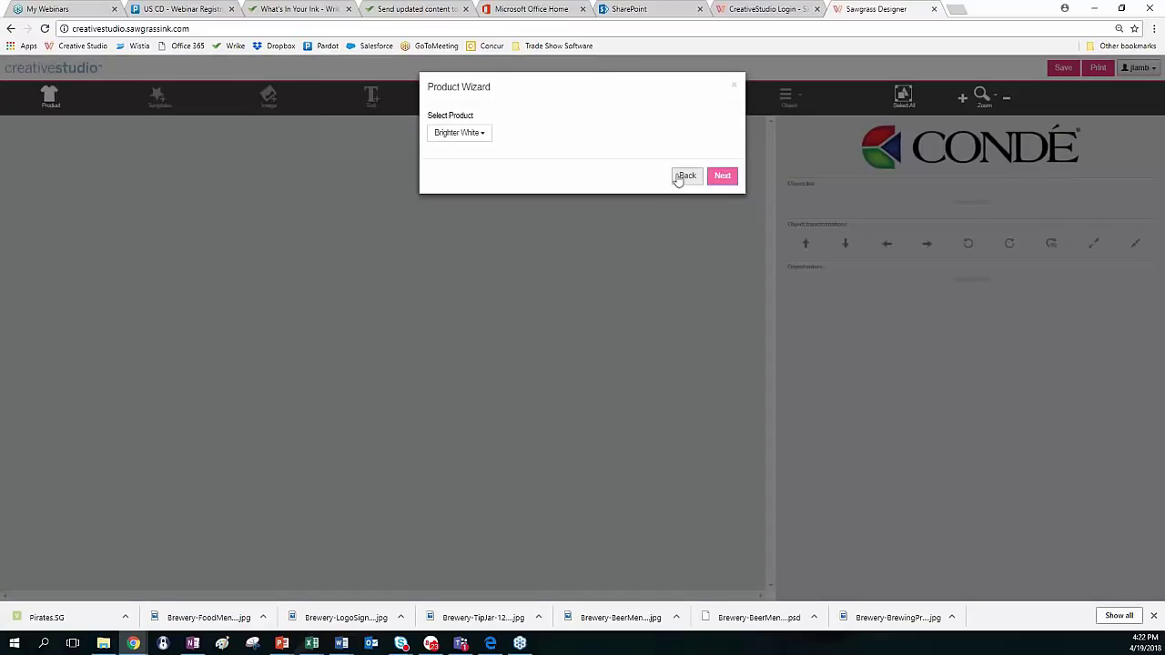
# Select the White Vapor BasicT Short Sleeve product, keep its color white, and continue to the product side selection
pyautogui.click(483, 135)
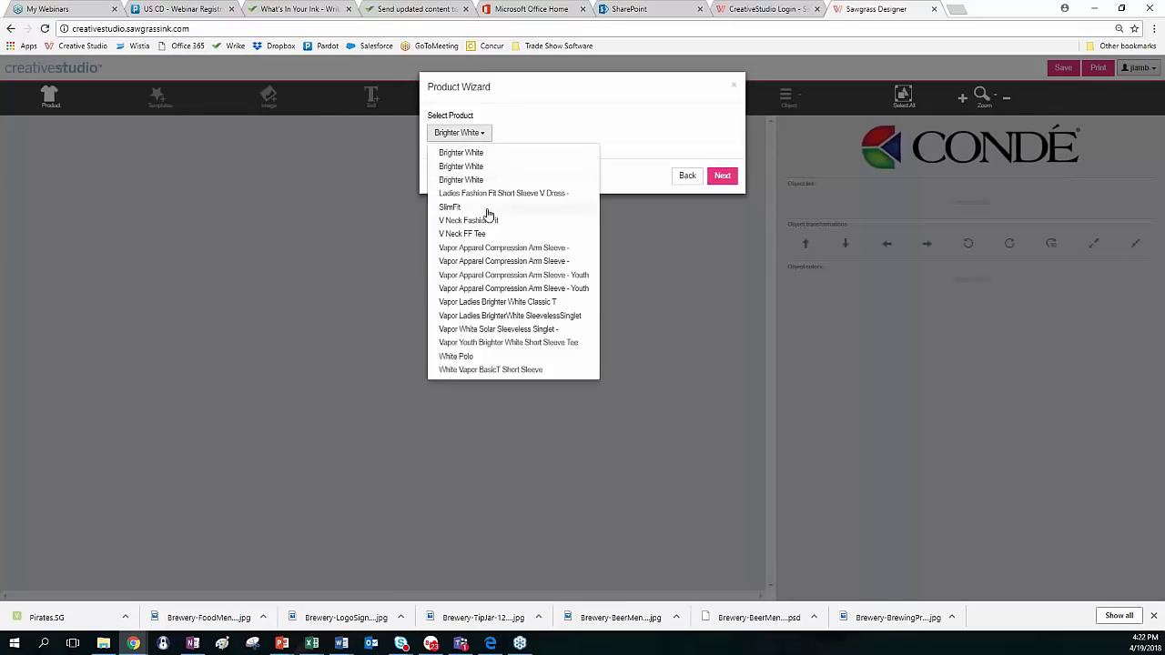
pyautogui.click(481, 370)
pyautogui.click(722, 175)
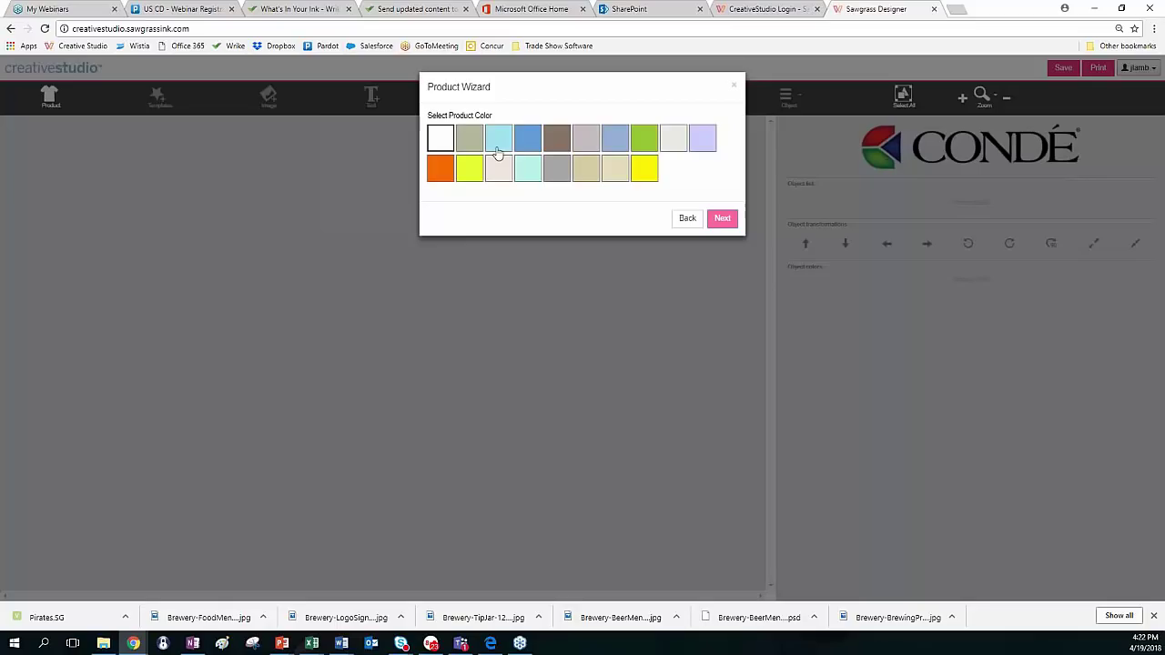
pyautogui.click(722, 221)
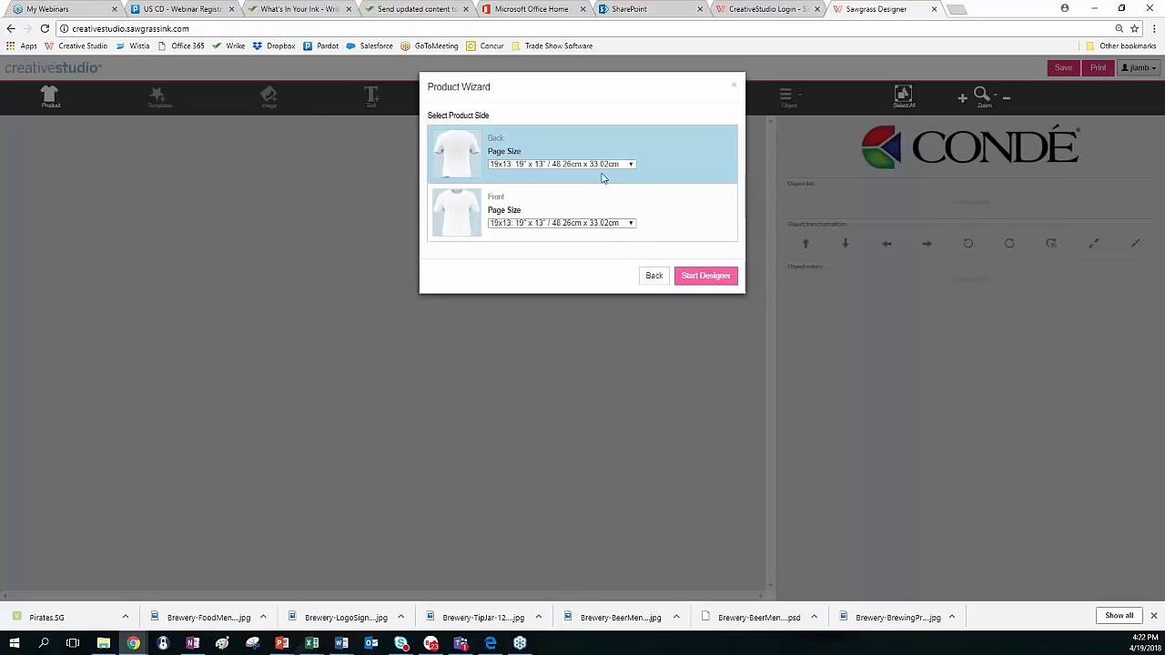
# Select the shirt's front side with the Tabloid 11" x 17" page size and start the designer
pyautogui.click(630, 165)
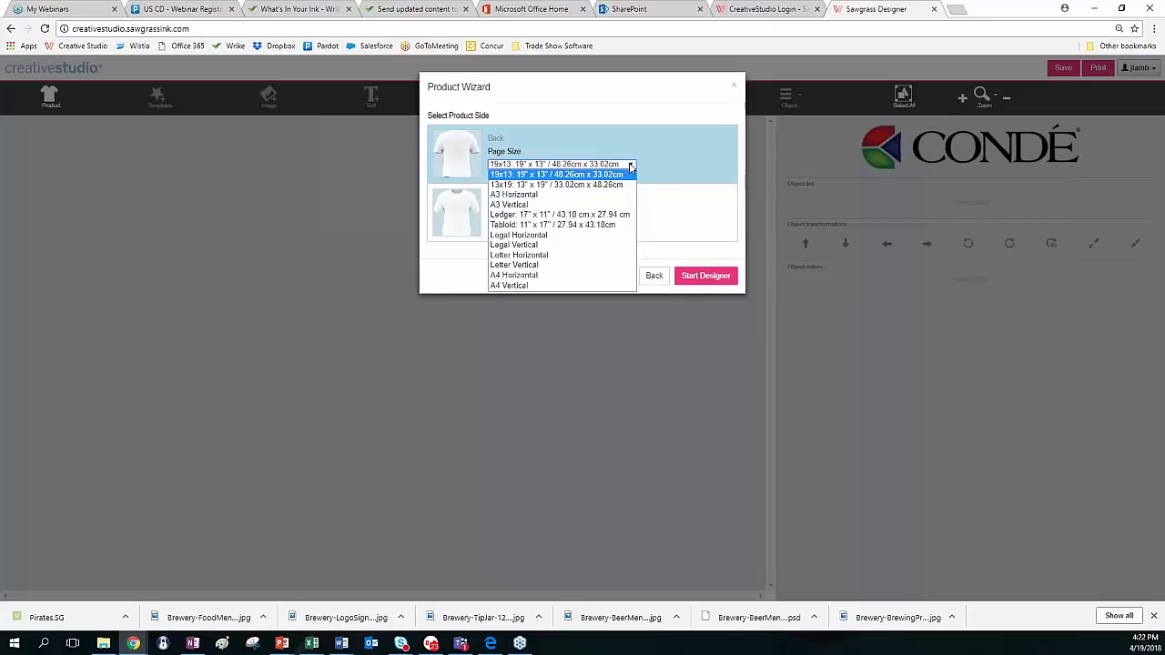
pyautogui.click(630, 167)
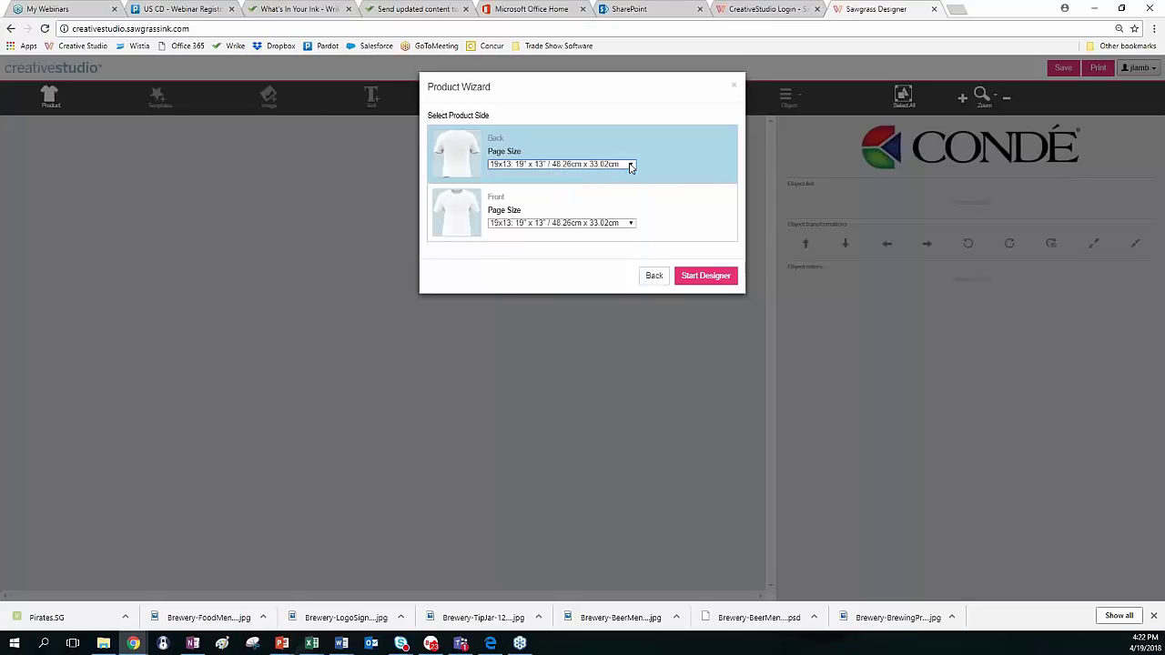
pyautogui.click(631, 223)
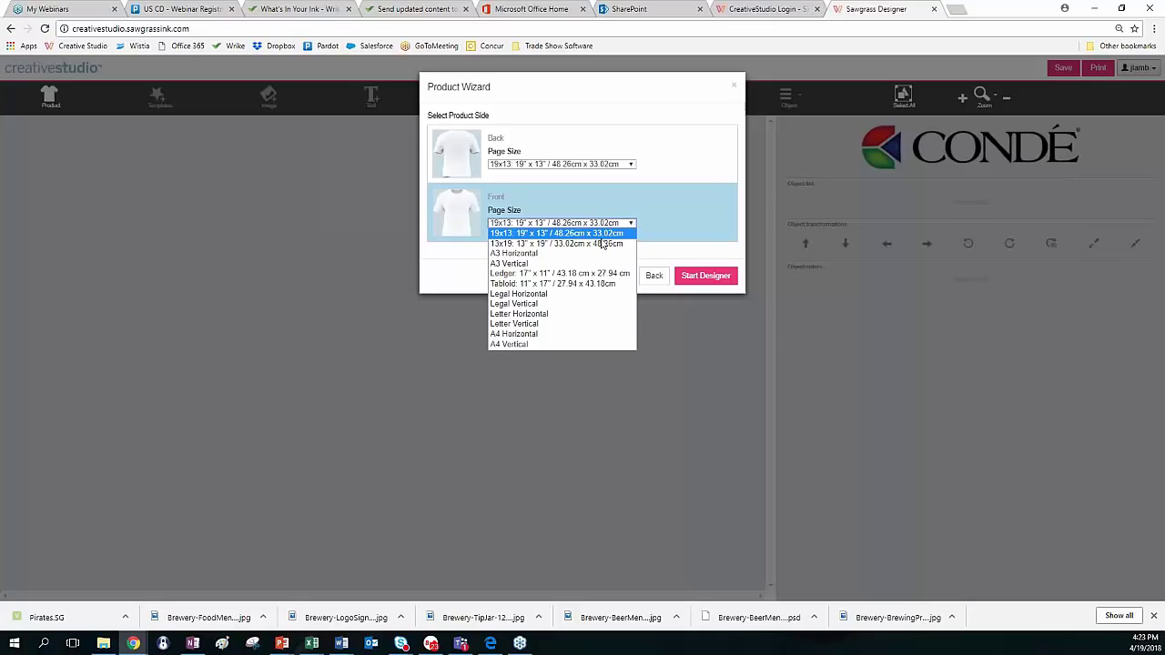
pyautogui.click(554, 284)
pyautogui.click(704, 275)
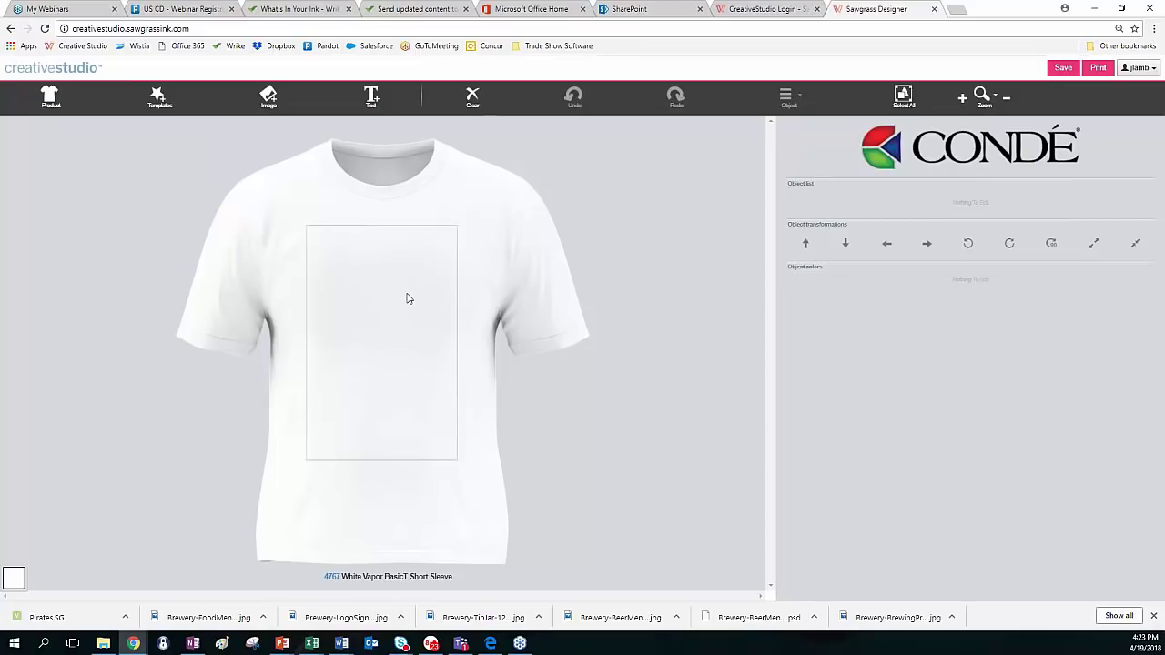
# Add a text object to the shirt that reads "Whatever You Want"
pyautogui.click(373, 97)
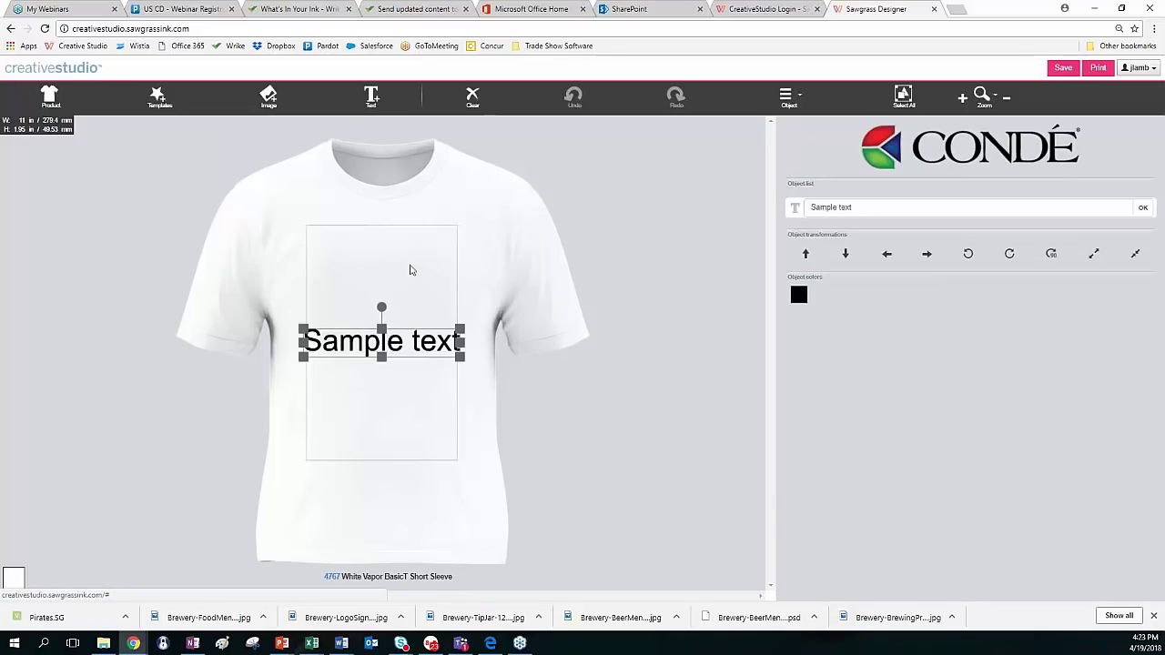
pyautogui.moveTo(868, 208); pyautogui.dragTo(798, 209)
pyautogui.write('Whatever')
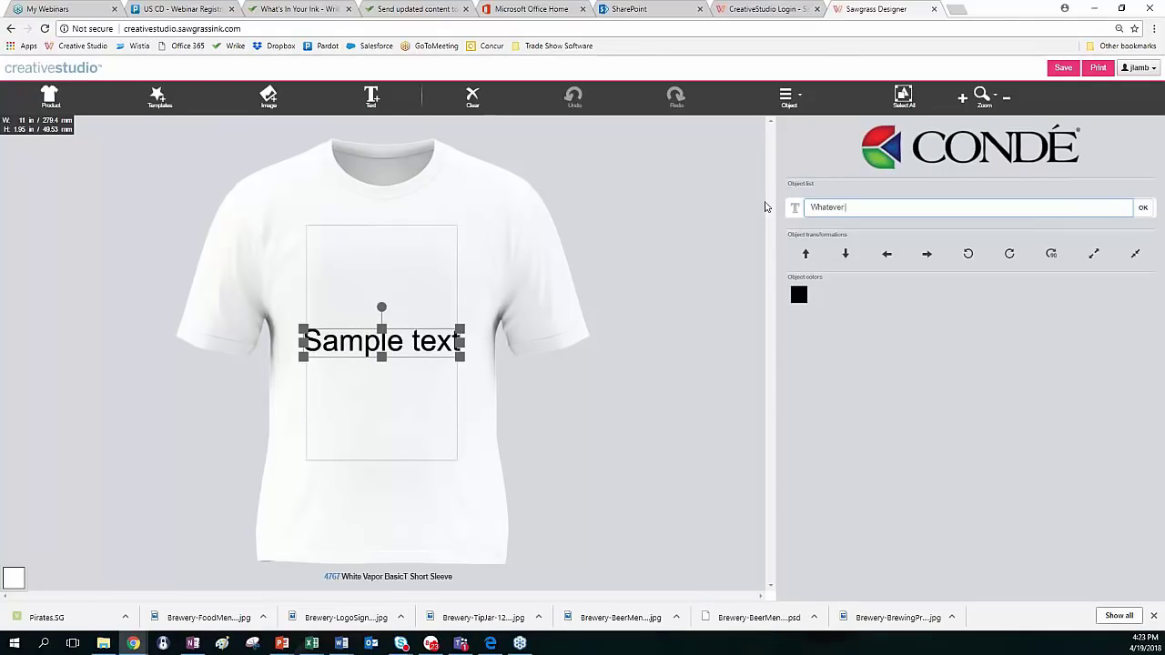
pyautogui.write(' You Want')
pyautogui.click(1142, 208)
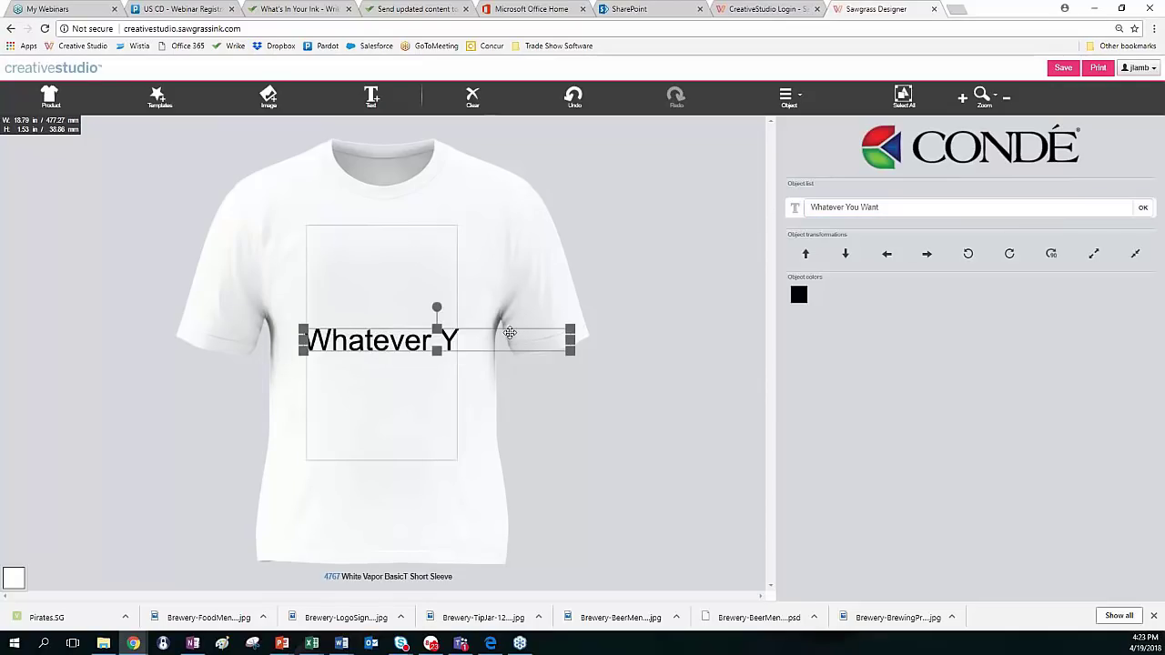
# Move the text to the upper part of the design area and resize it to about 9.2 by 2.2 in
pyautogui.moveTo(391, 333); pyautogui.dragTo(355, 262)
pyautogui.moveTo(535, 260); pyautogui.dragTo(446, 296)
pyautogui.click(414, 339)
pyautogui.click(422, 285)
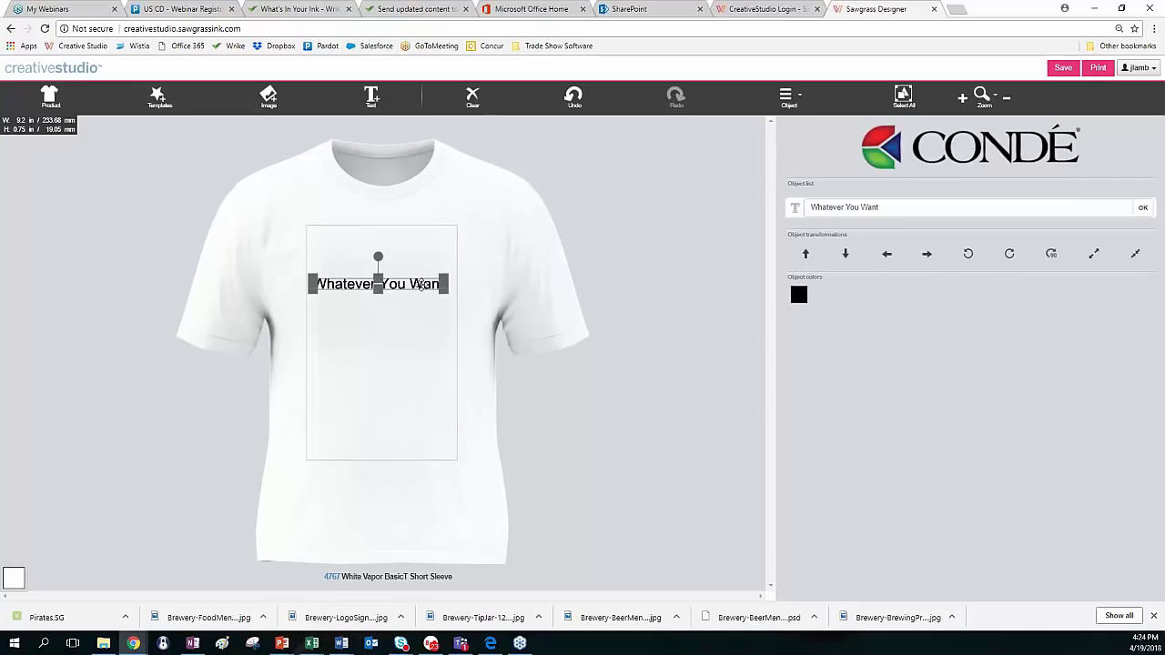
pyautogui.moveTo(379, 290)
pyautogui.mouseDown()
pyautogui.moveTo(383, 357)
pyautogui.moveTo(381, 310)
pyautogui.mouseUp()
pyautogui.moveTo(380, 257)
pyautogui.mouseDown()
pyautogui.moveTo(377, 217)
pyautogui.moveTo(333, 208)
pyautogui.moveTo(395, 179)
pyautogui.moveTo(380, 257)
pyautogui.mouseUp()
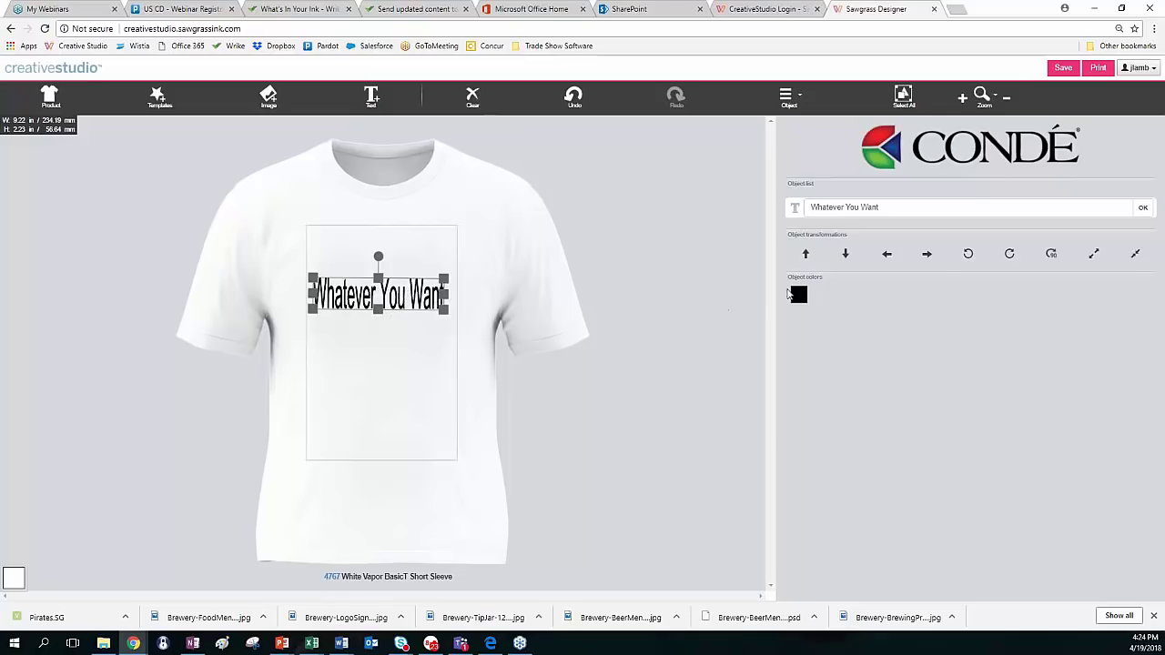
# Recolor the "Whatever You Want" text with the Magenta Rhod Red swatch
pyautogui.click(799, 294)
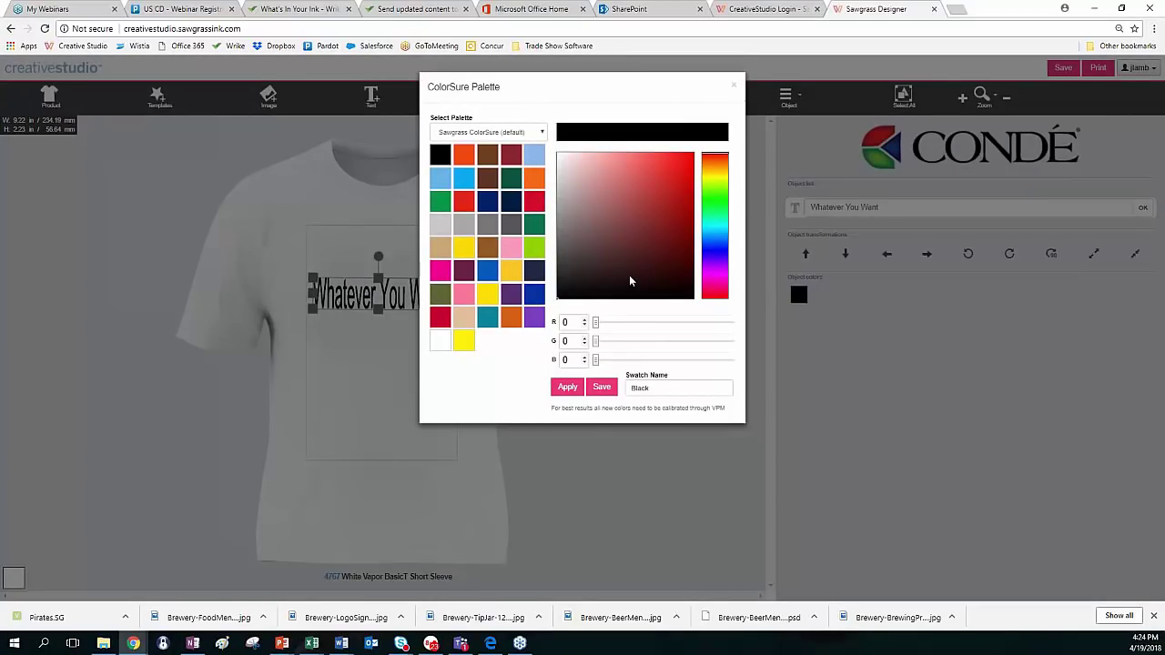
pyautogui.click(441, 272)
pyautogui.click(567, 389)
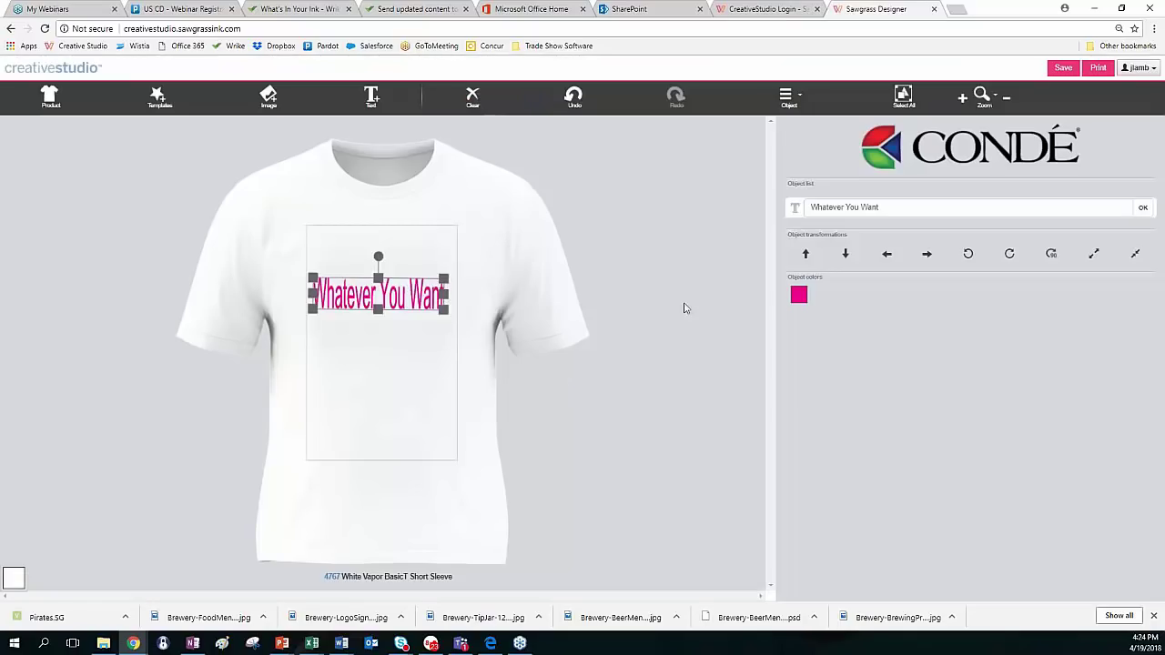
# Mix a custom blue with RGB 37, 150, 225 for the text and save it as a swatch named "JL Blue"
pyautogui.click(798, 296)
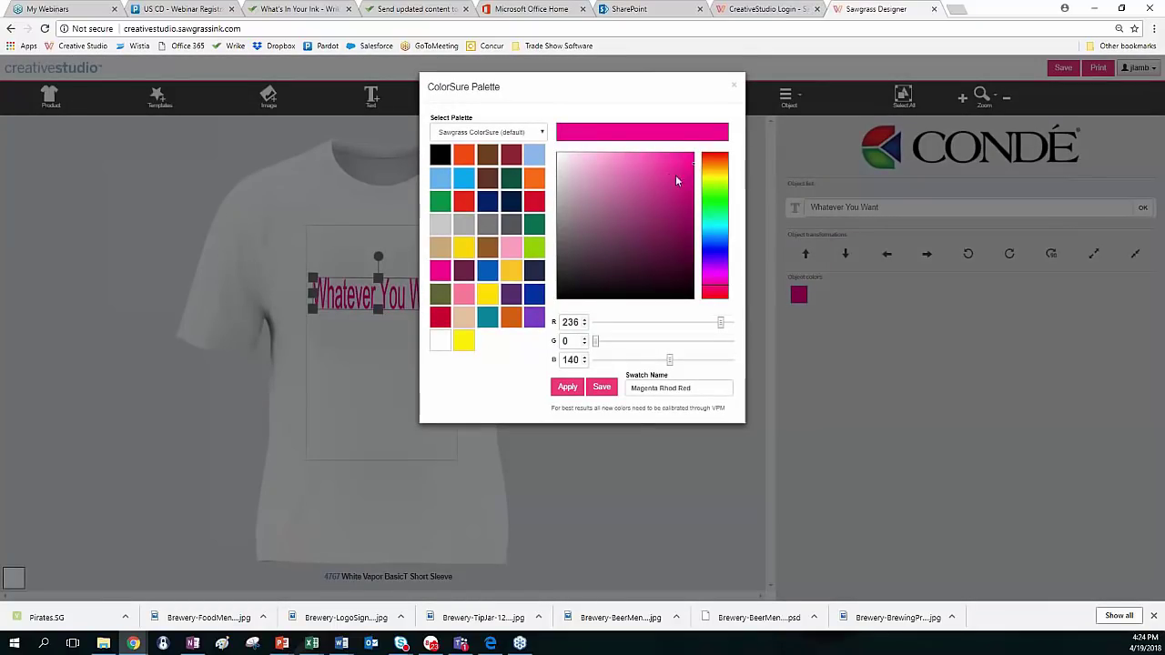
pyautogui.moveTo(715, 292); pyautogui.dragTo(713, 250)
pyautogui.moveTo(655, 216)
pyautogui.mouseDown()
pyautogui.moveTo(616, 200)
pyautogui.moveTo(604, 212)
pyautogui.moveTo(634, 167)
pyautogui.moveTo(607, 211)
pyautogui.moveTo(652, 202)
pyautogui.moveTo(648, 228)
pyautogui.moveTo(587, 227)
pyautogui.moveTo(672, 175)
pyautogui.mouseUp()
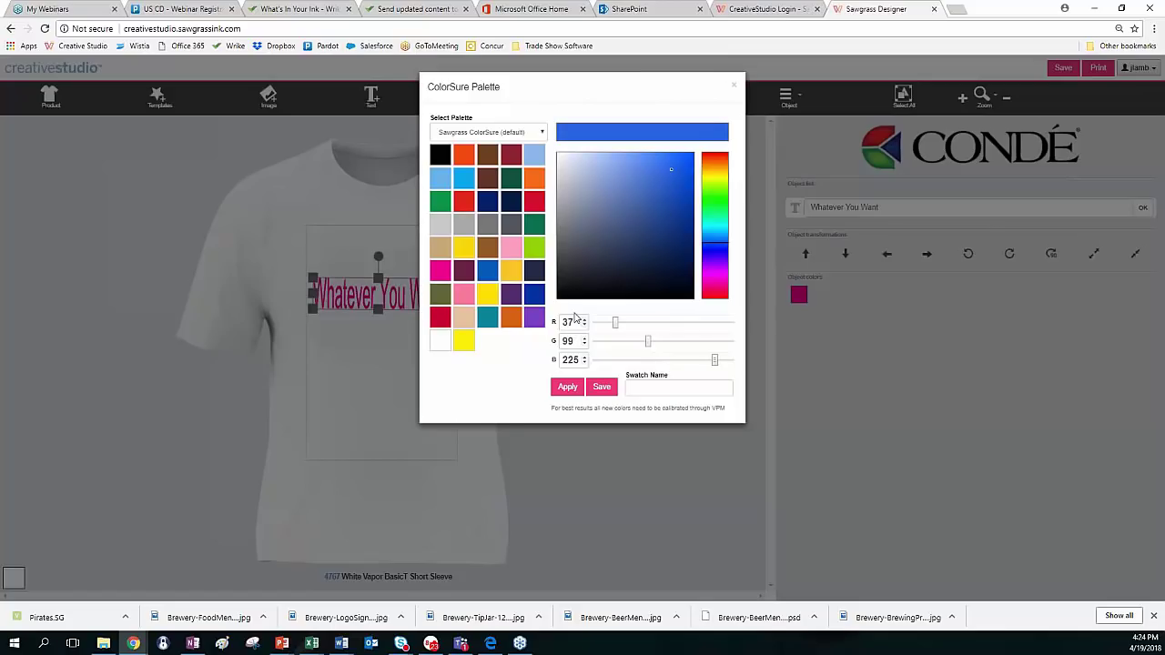
pyautogui.moveTo(650, 342); pyautogui.dragTo(676, 345)
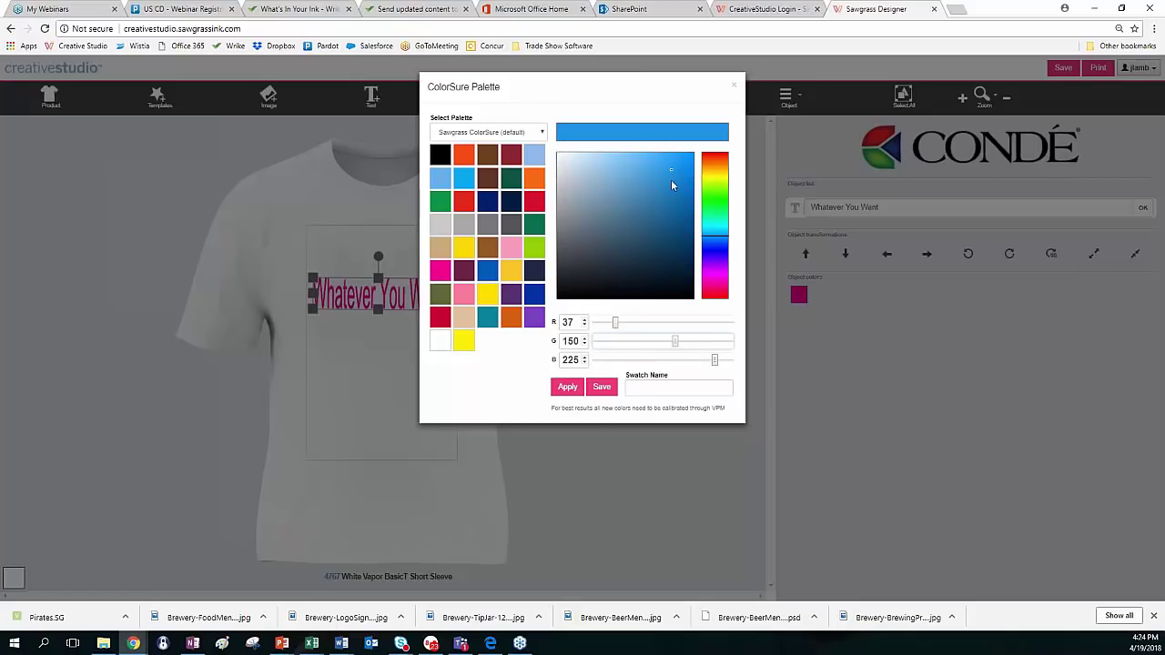
pyautogui.click(654, 387)
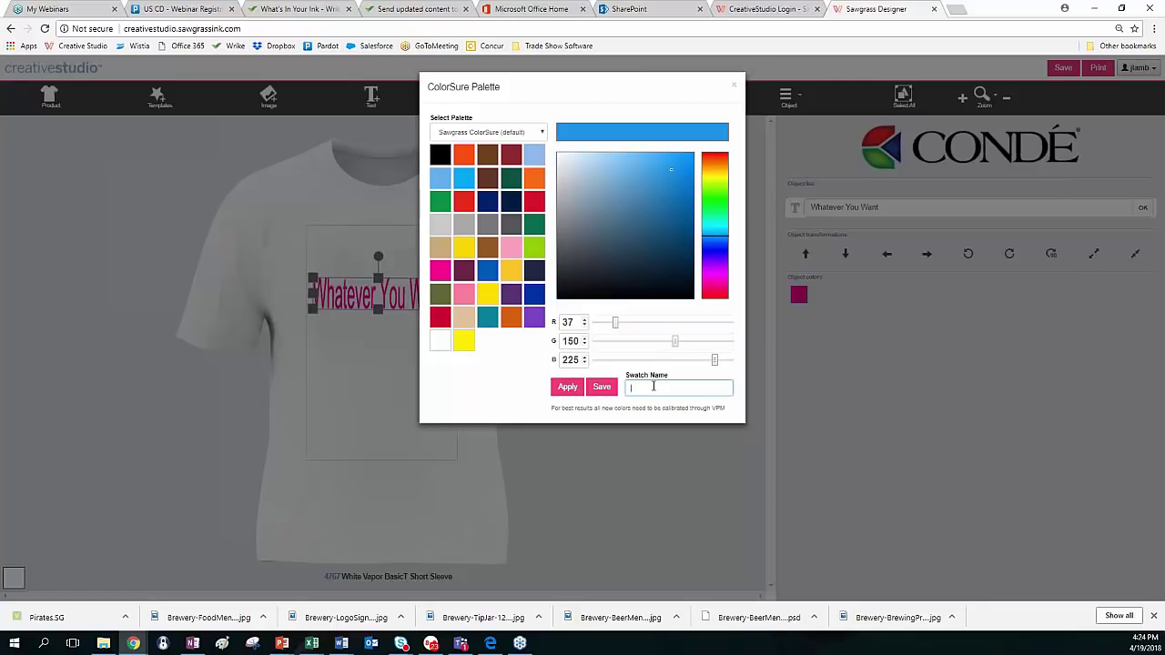
pyautogui.write('JL Blue')
pyautogui.click(602, 387)
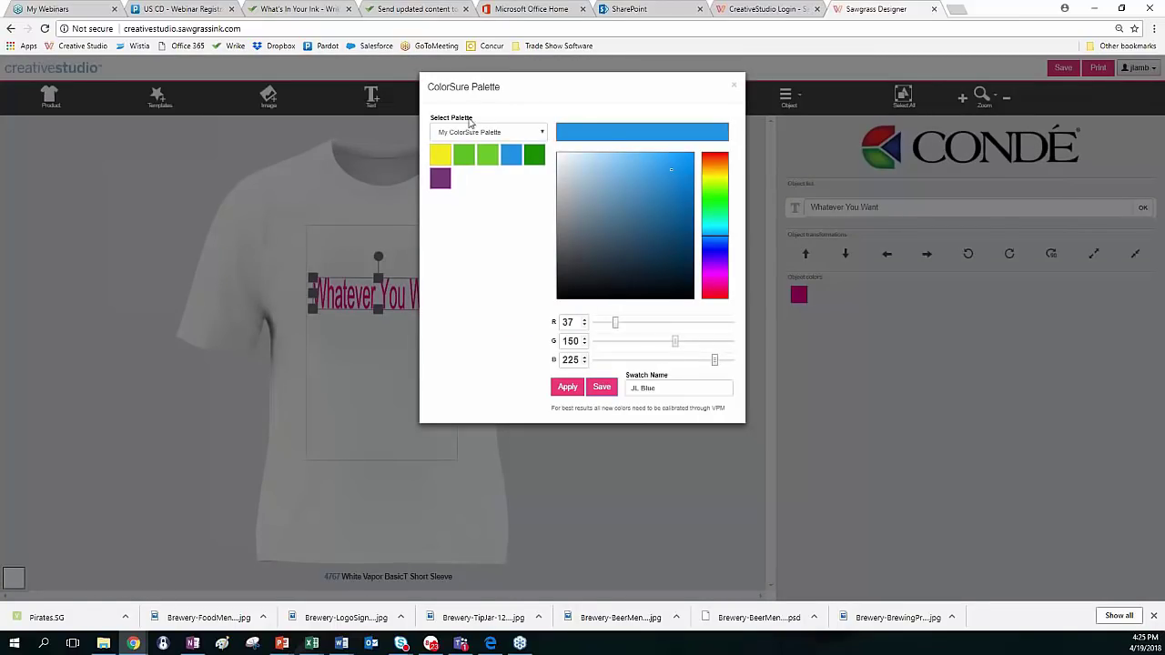
# Compare the Sawgrass ColorSure default and My ColorSure palettes, and apply the JL Blue color to the text
pyautogui.click(543, 133)
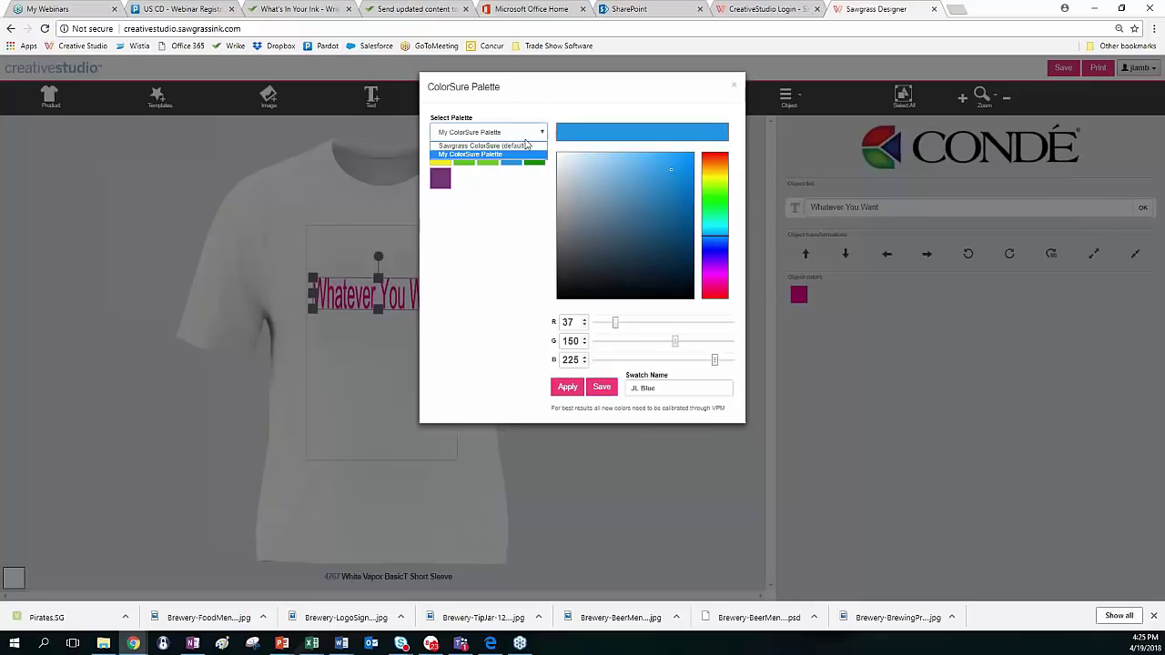
pyautogui.click(522, 150)
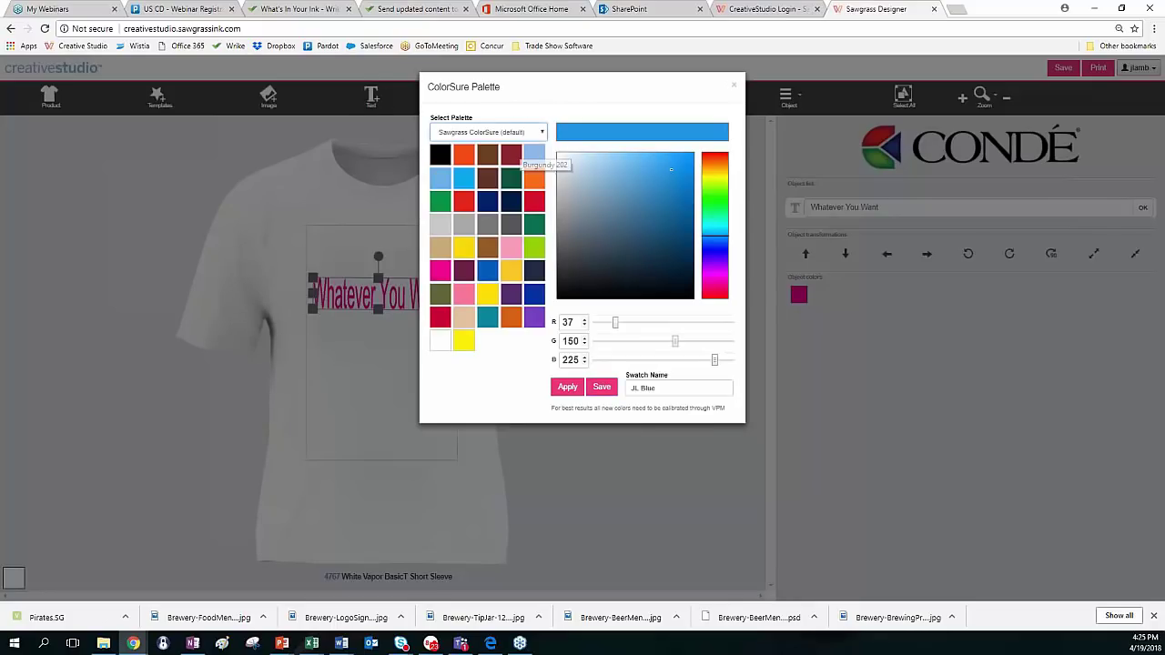
pyautogui.click(543, 133)
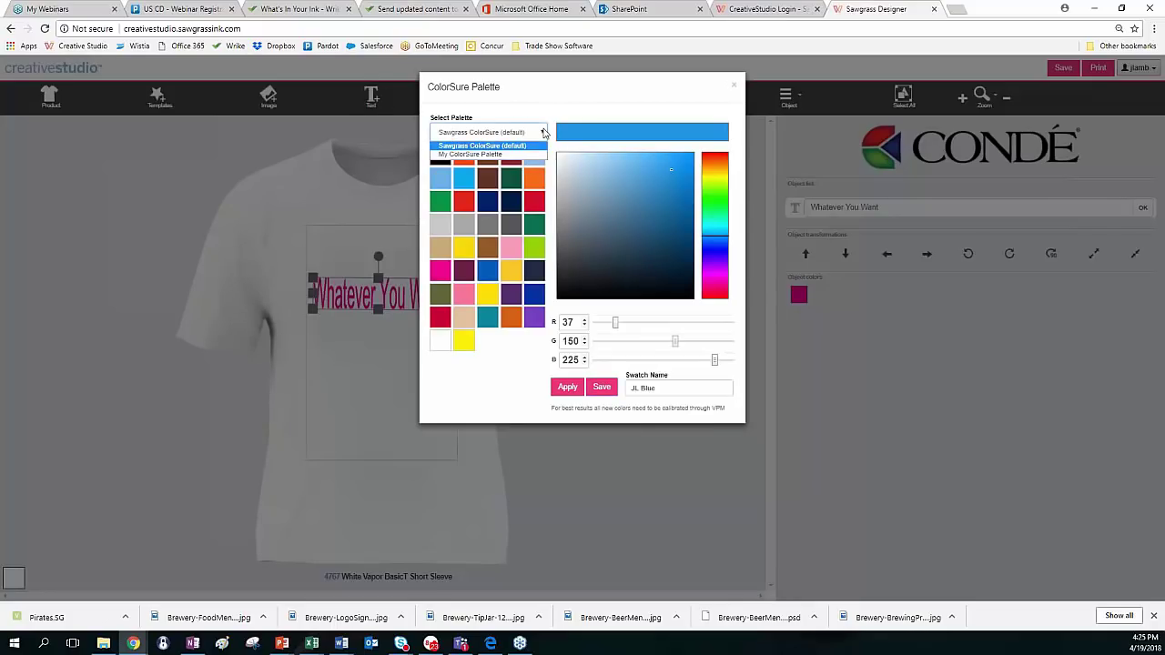
pyautogui.click(503, 155)
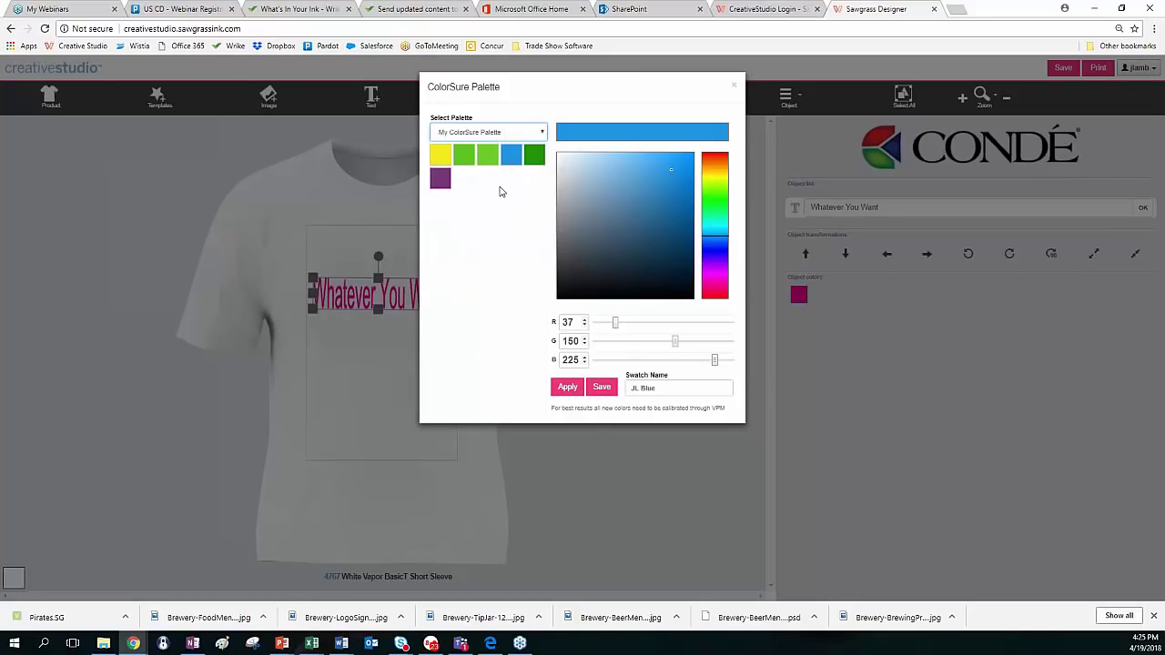
pyautogui.click(540, 135)
pyautogui.click(514, 144)
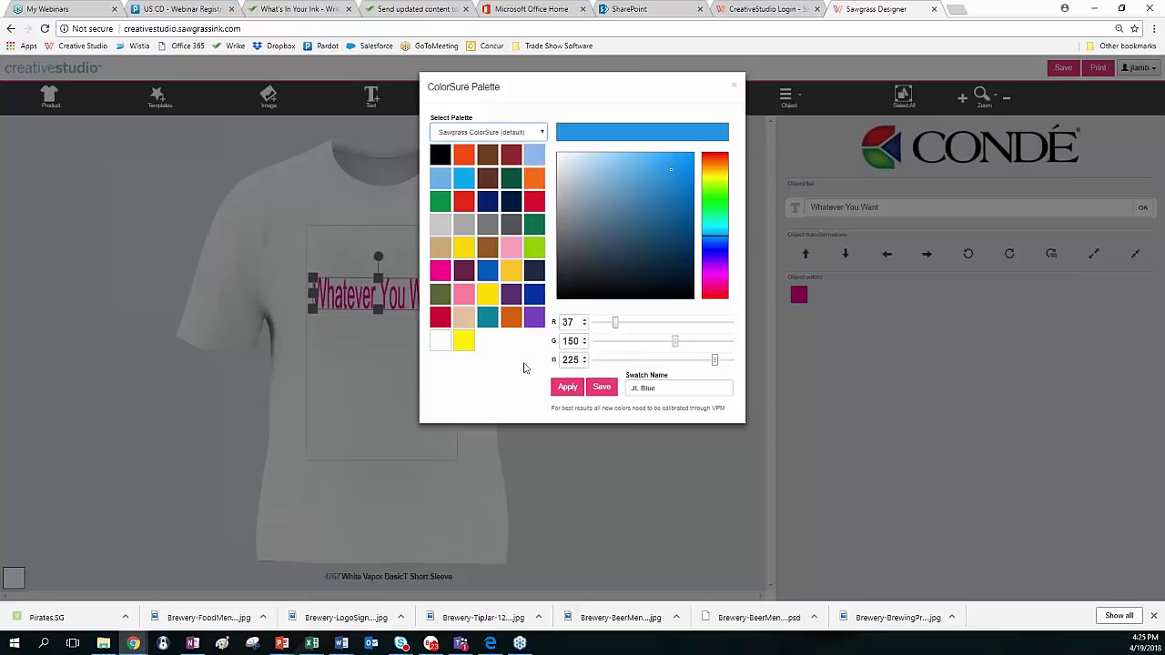
pyautogui.click(568, 388)
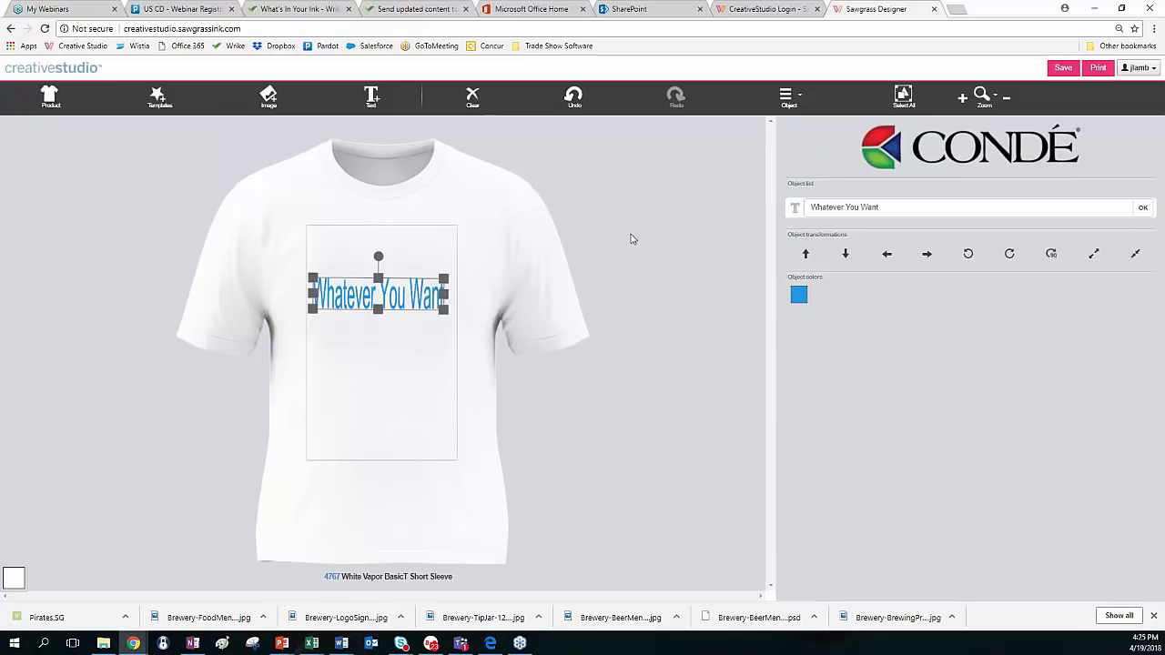
# Change the font of the "Whatever You Want" text to a bold condensed sans-serif typeface
pyautogui.click(963, 97)
pyautogui.click(963, 98)
pyautogui.click(963, 97)
pyautogui.click(963, 97)
pyautogui.click(963, 97)
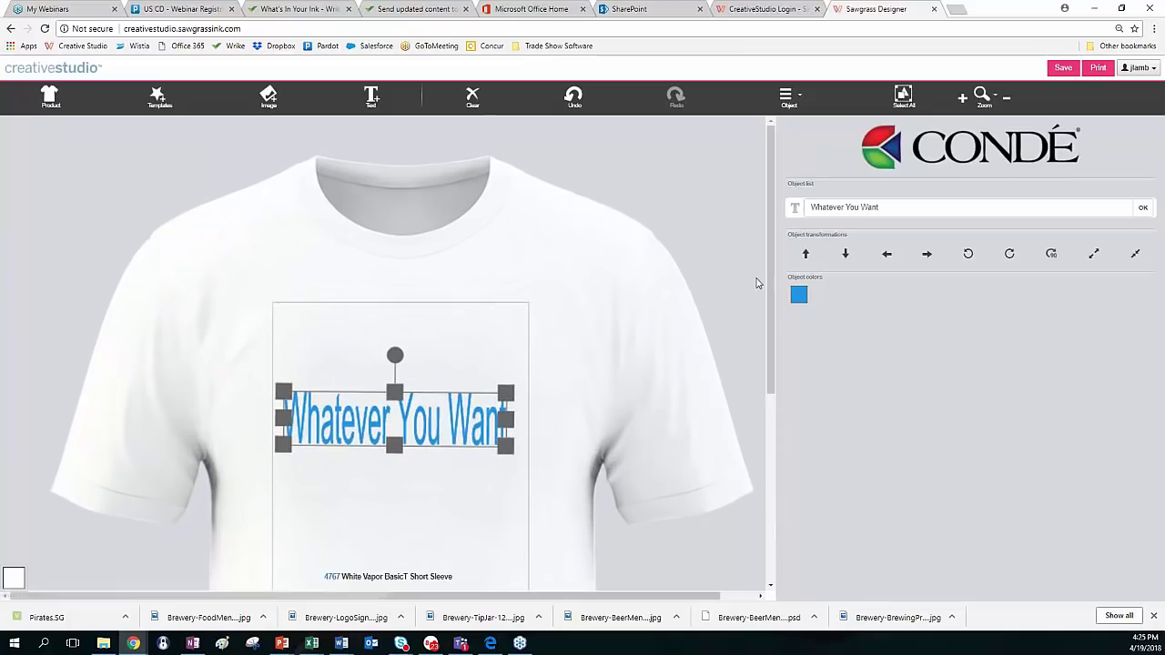
pyautogui.moveTo(771, 271); pyautogui.dragTo(770, 359)
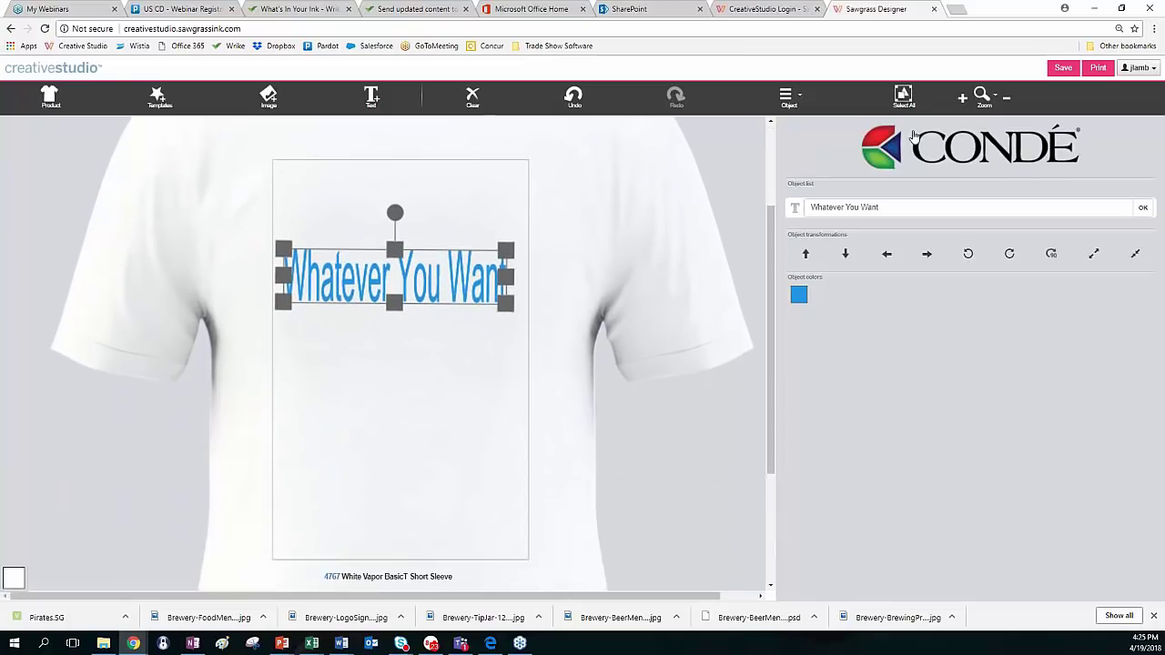
pyautogui.click(963, 97)
pyautogui.click(962, 97)
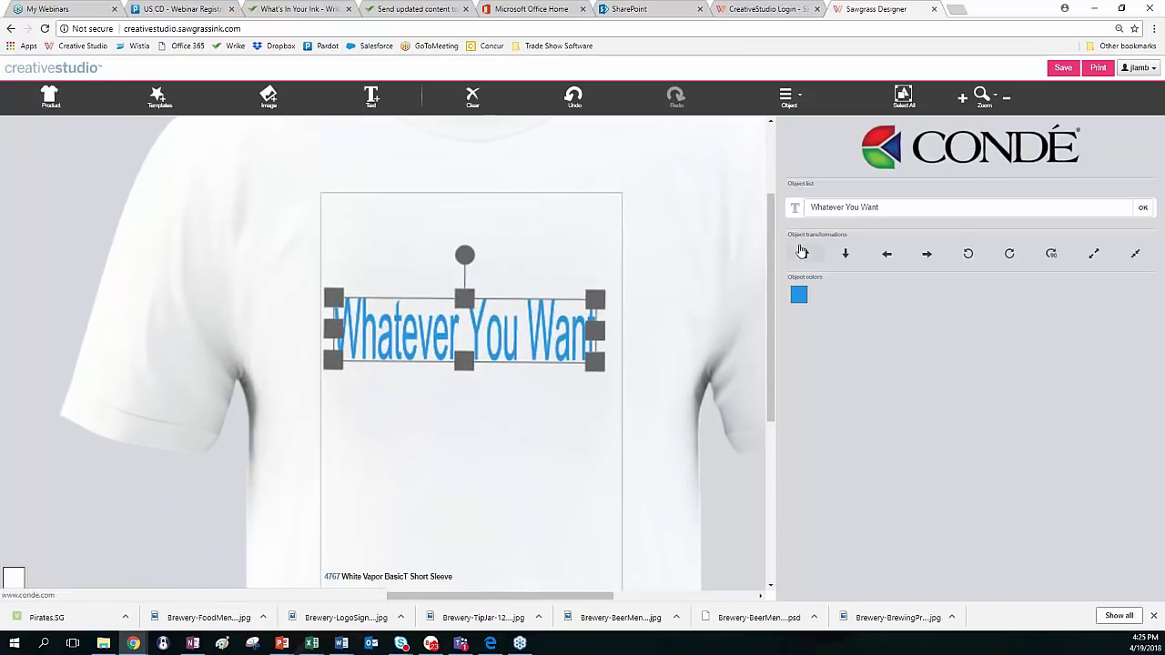
pyautogui.moveTo(772, 283); pyautogui.dragTo(772, 309)
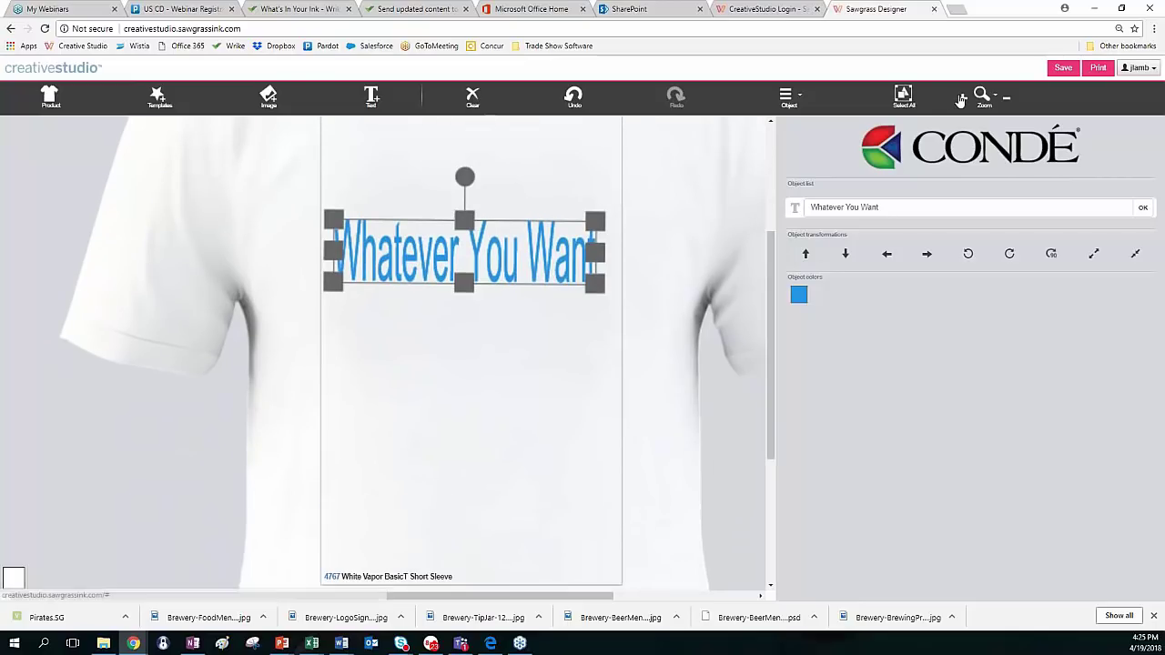
pyautogui.click(962, 97)
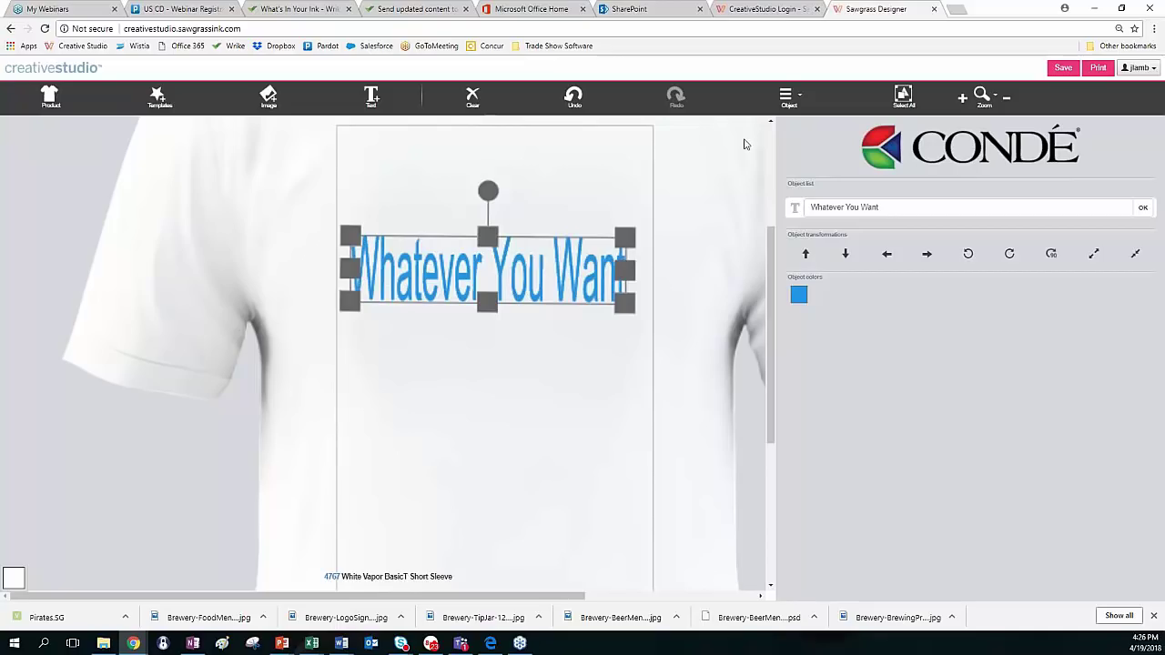
pyautogui.click(786, 100)
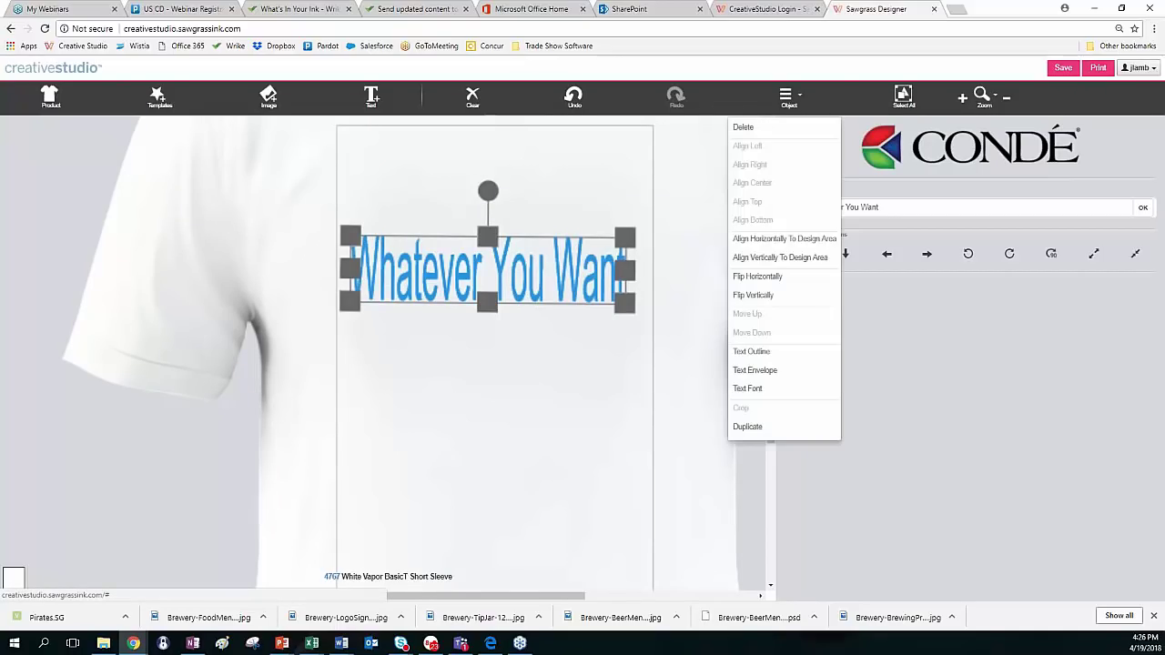
pyautogui.click(747, 389)
pyautogui.click(698, 475)
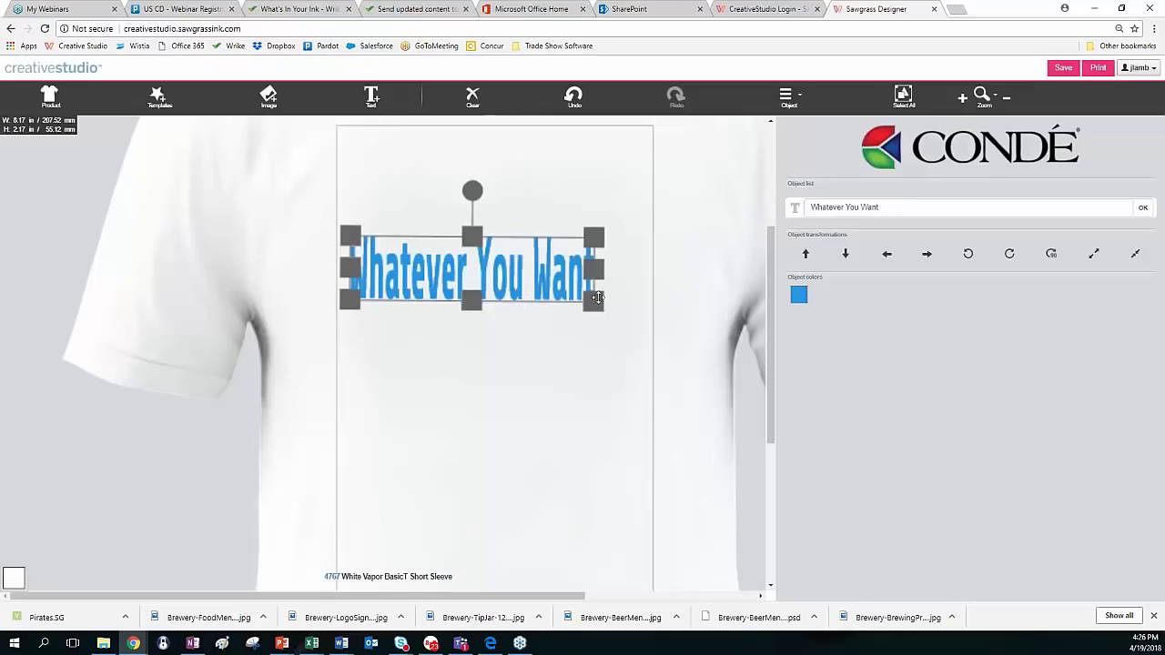
# Replace the "Whatever You Want" wording of the text object with "PIRATES"
pyautogui.moveTo(905, 211); pyautogui.dragTo(792, 210)
pyautogui.write('PIRATES')
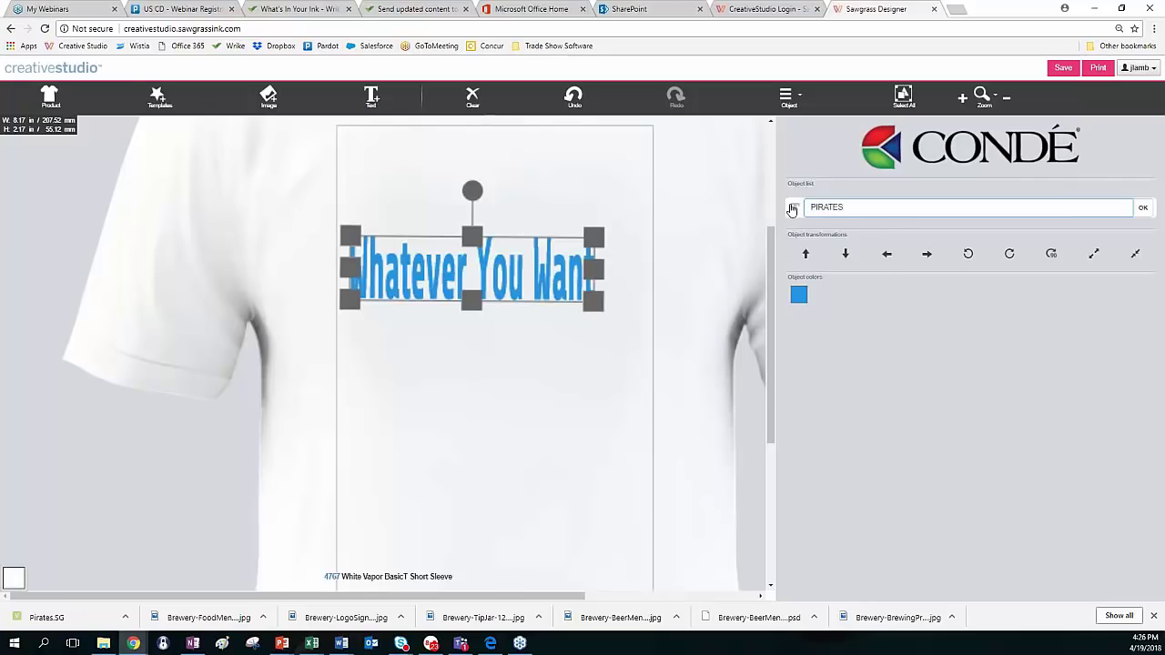
pyautogui.click(1143, 208)
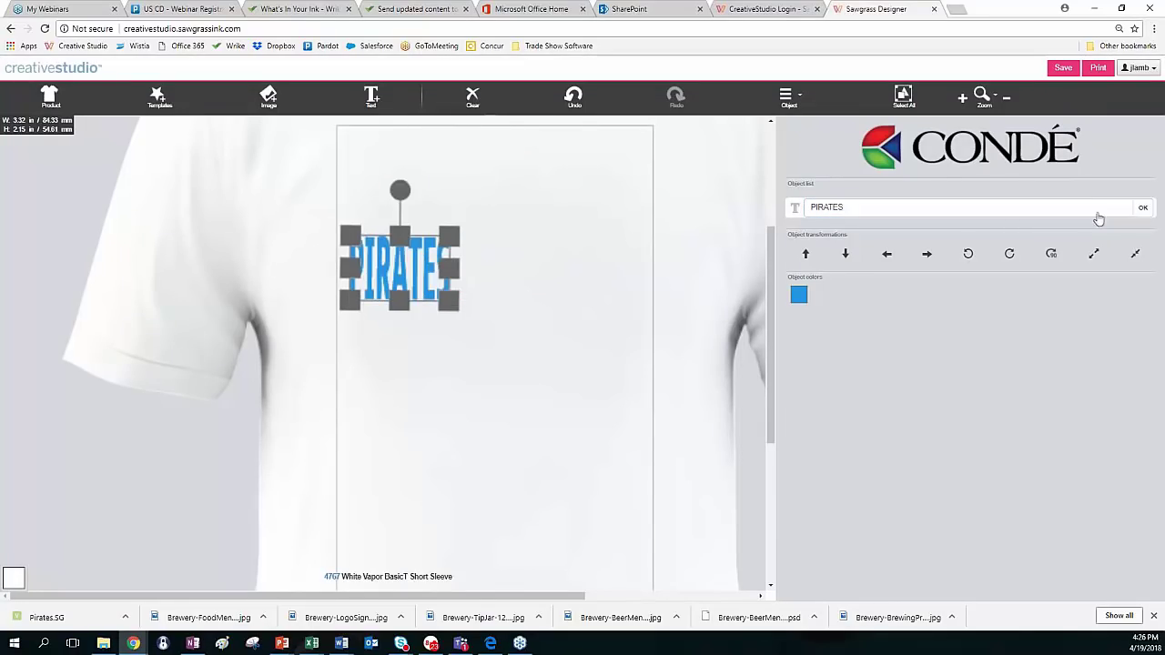
# Stretch the PIRATES text to about 7 by 2.2 in and center it across the upper design area
pyautogui.moveTo(452, 267); pyautogui.dragTo(558, 268)
pyautogui.click(498, 240)
pyautogui.click(478, 250)
pyautogui.moveTo(488, 244); pyautogui.dragTo(525, 257)
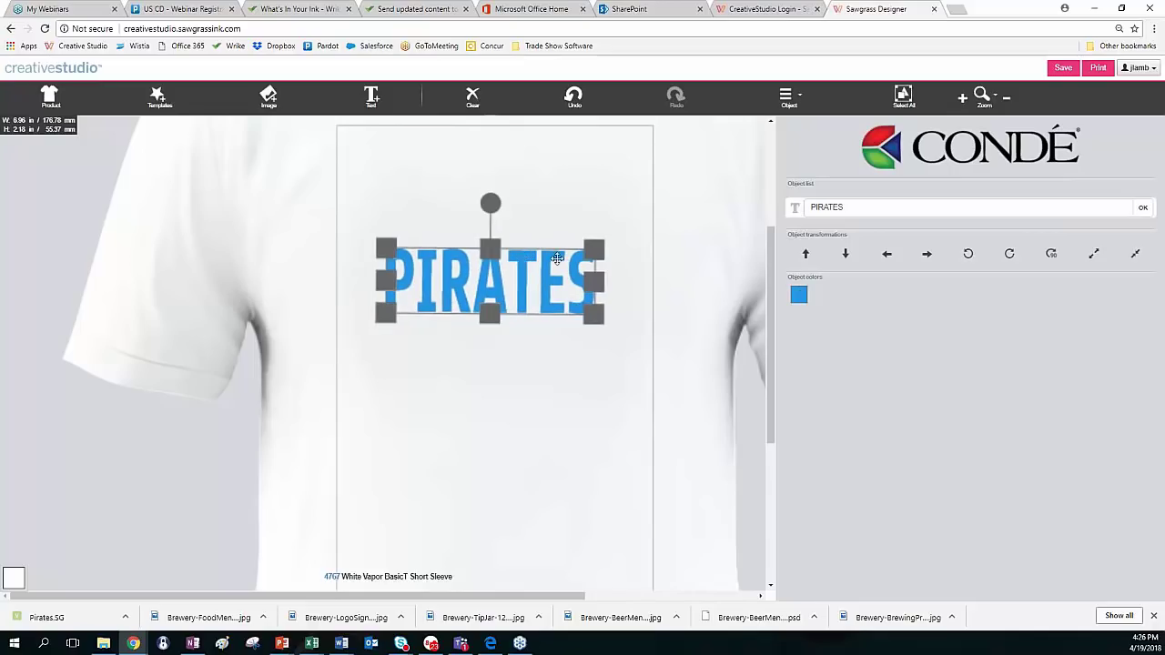
# Add a text outline to PIRATES using the Violet 266 swatch and an increased outline size
pyautogui.click(789, 97)
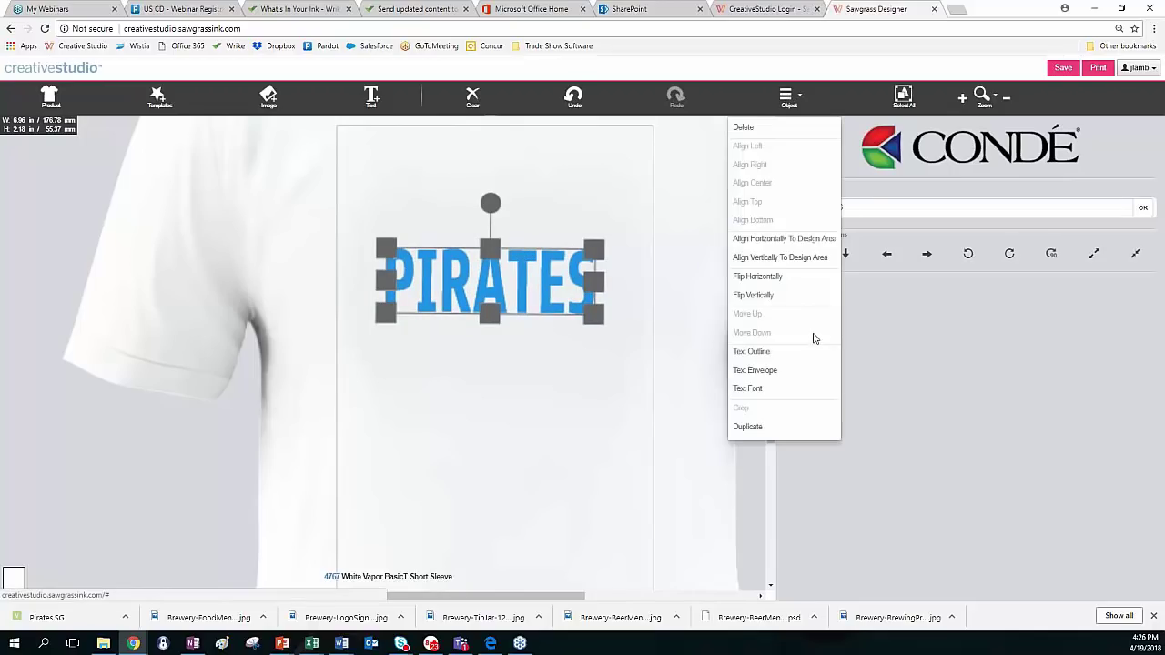
pyautogui.click(791, 352)
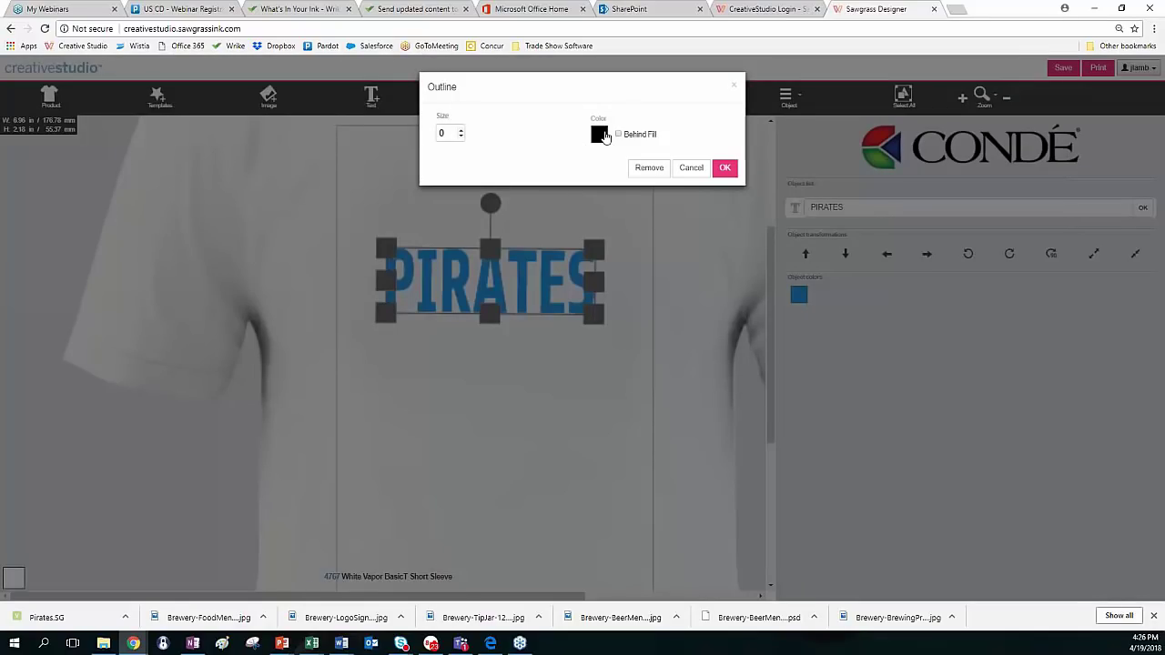
pyautogui.click(601, 135)
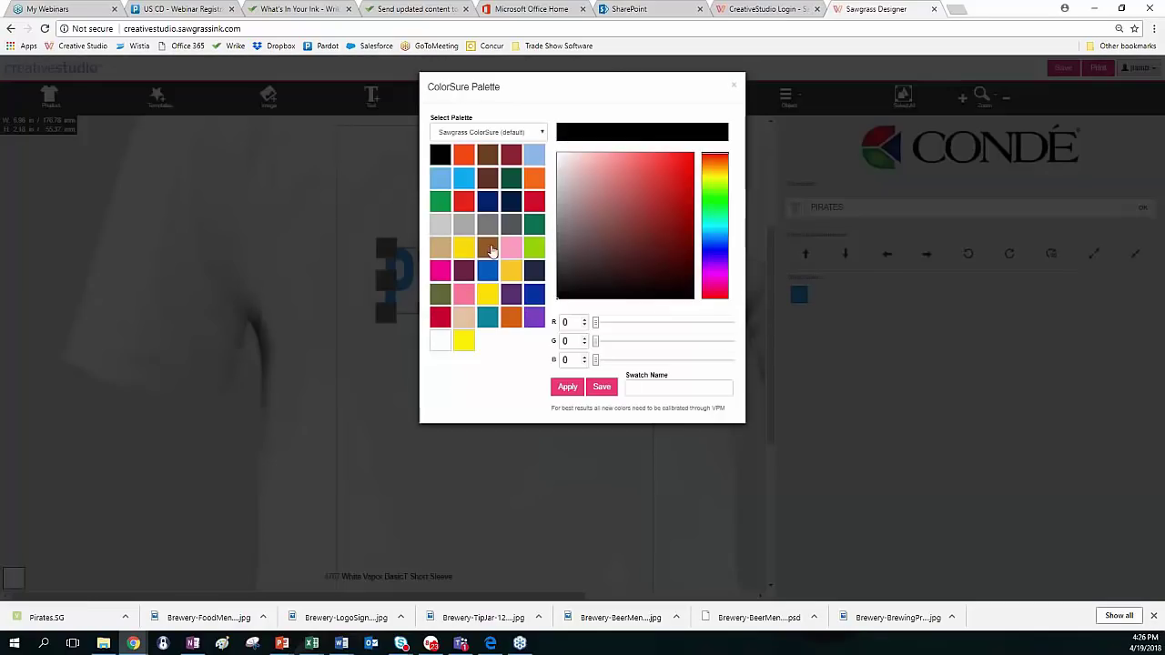
pyautogui.click(534, 317)
pyautogui.click(565, 388)
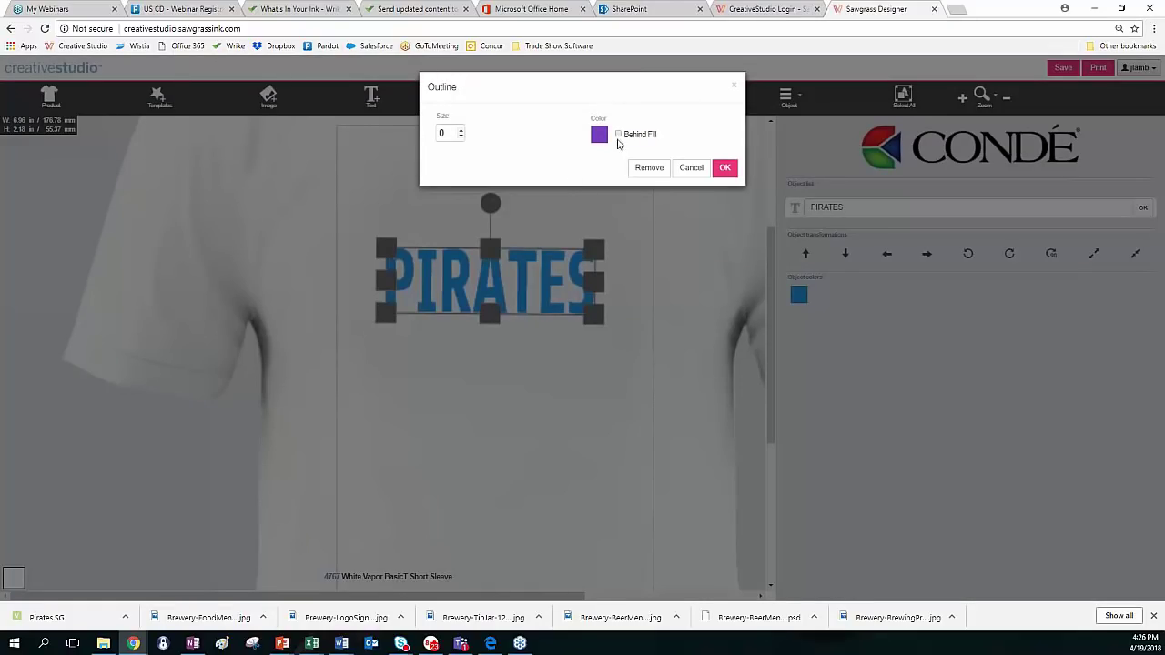
pyautogui.doubleClick(462, 132)
pyautogui.click(726, 169)
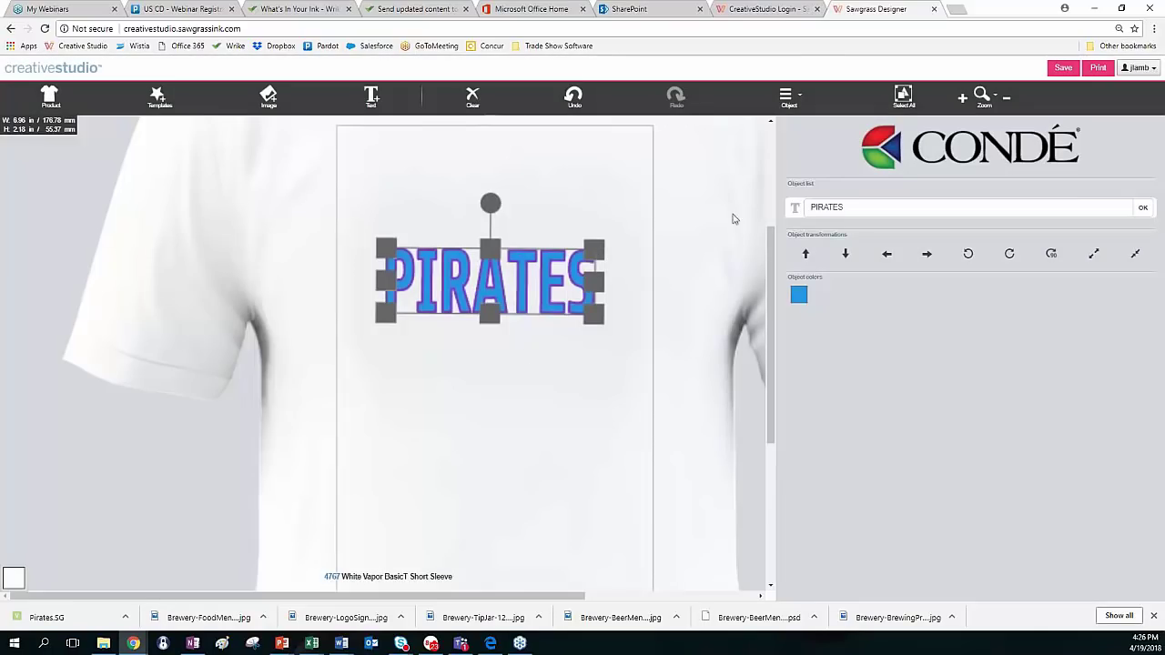
# Check the available text envelope types without applying one, and undo the outline on the PIRATES text
pyautogui.click(787, 96)
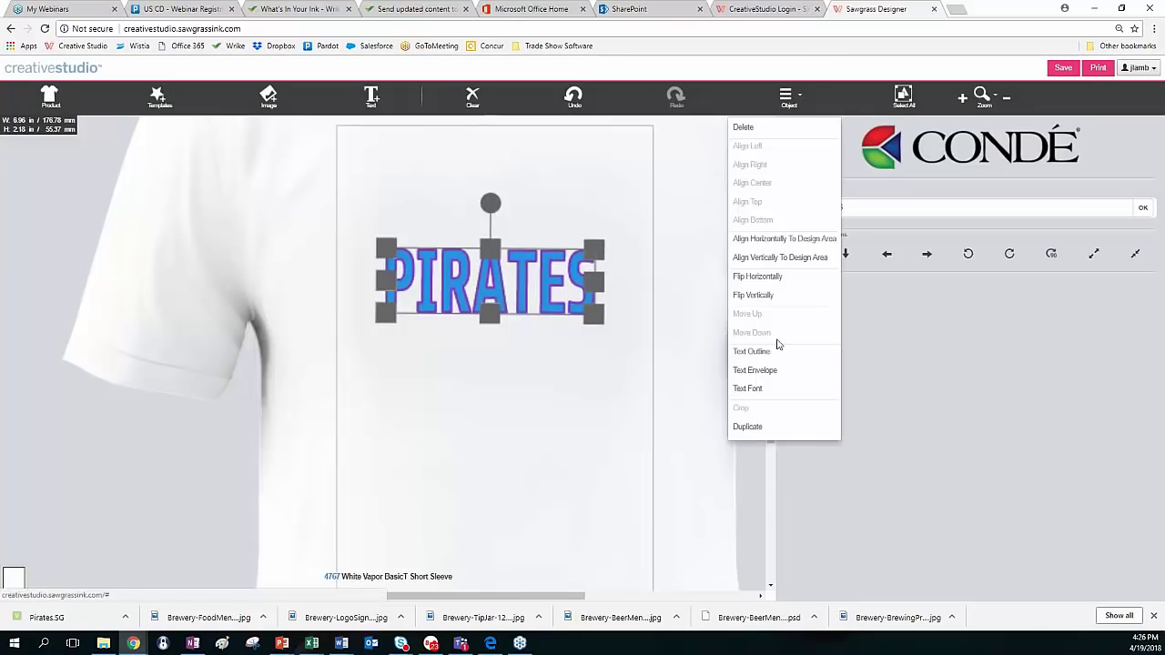
pyautogui.click(770, 372)
pyautogui.click(723, 158)
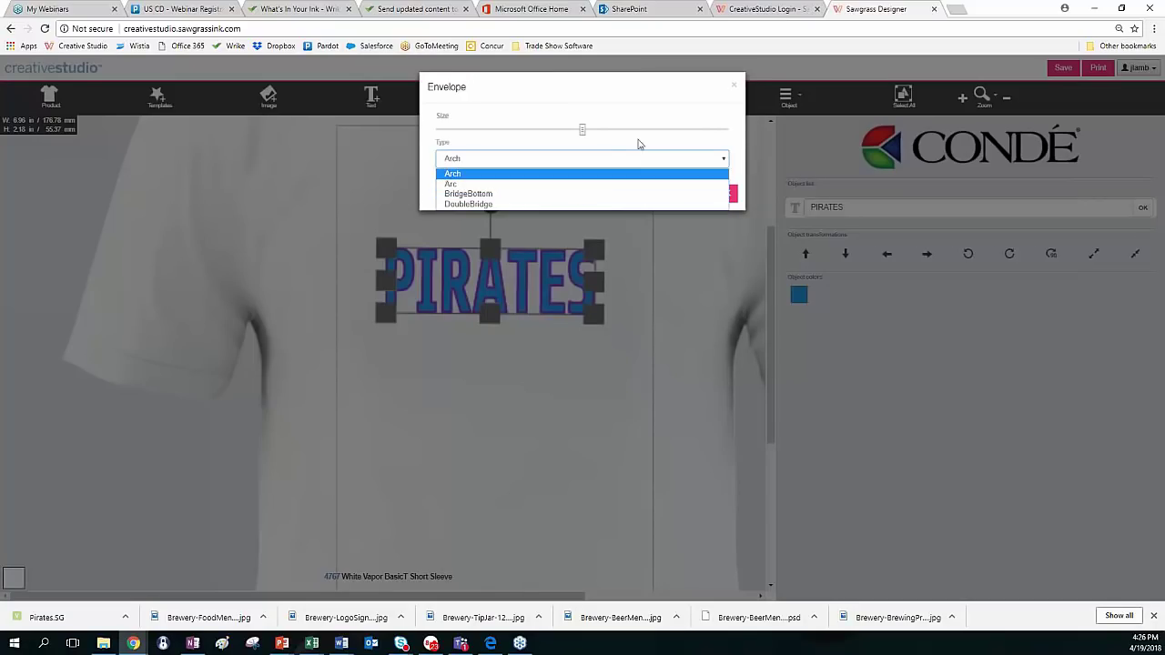
pyautogui.click(734, 85)
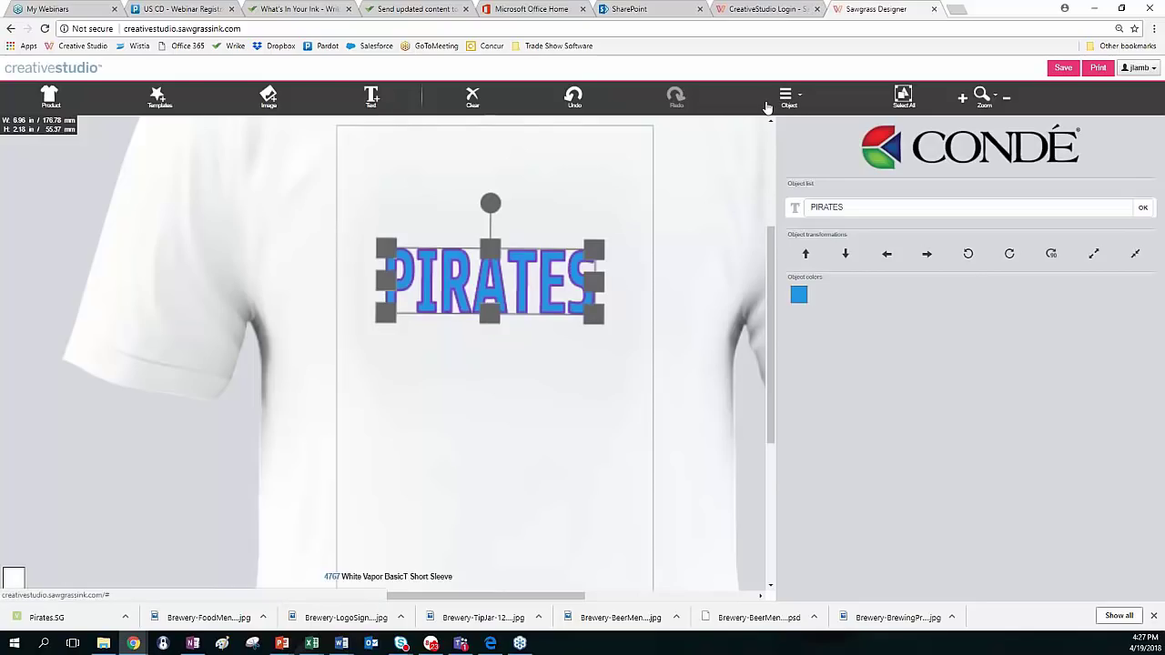
pyautogui.click(572, 96)
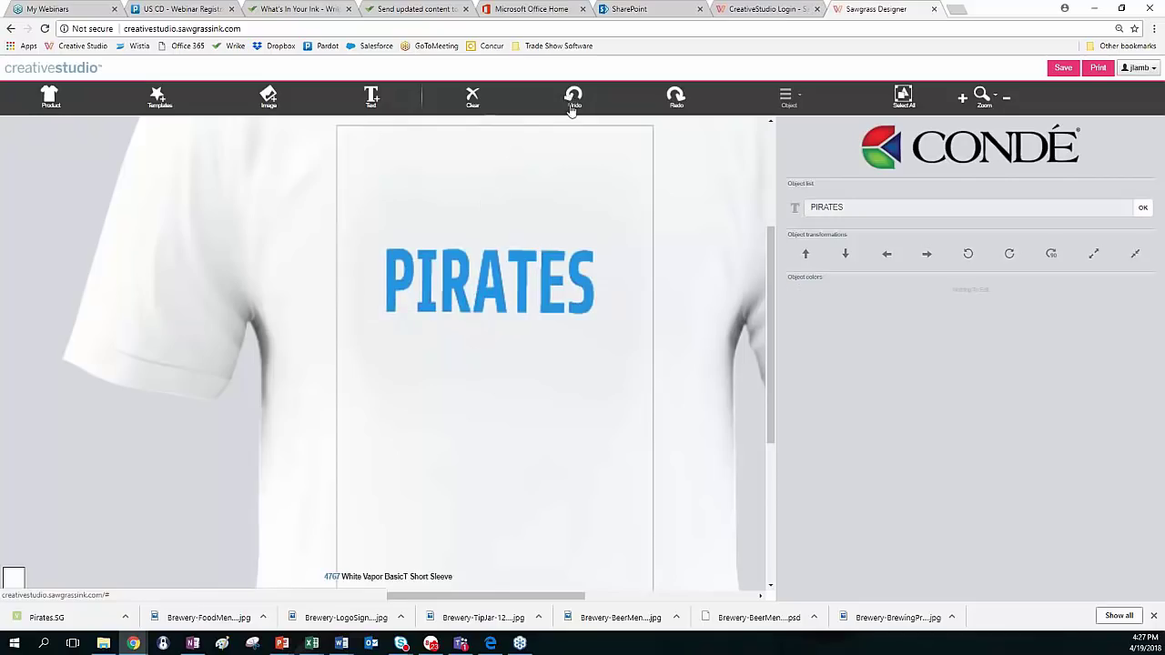
# Recolor the PIRATES text with the Violet 266 swatch from the Sawgrass ColorSure default palette
pyautogui.click(521, 259)
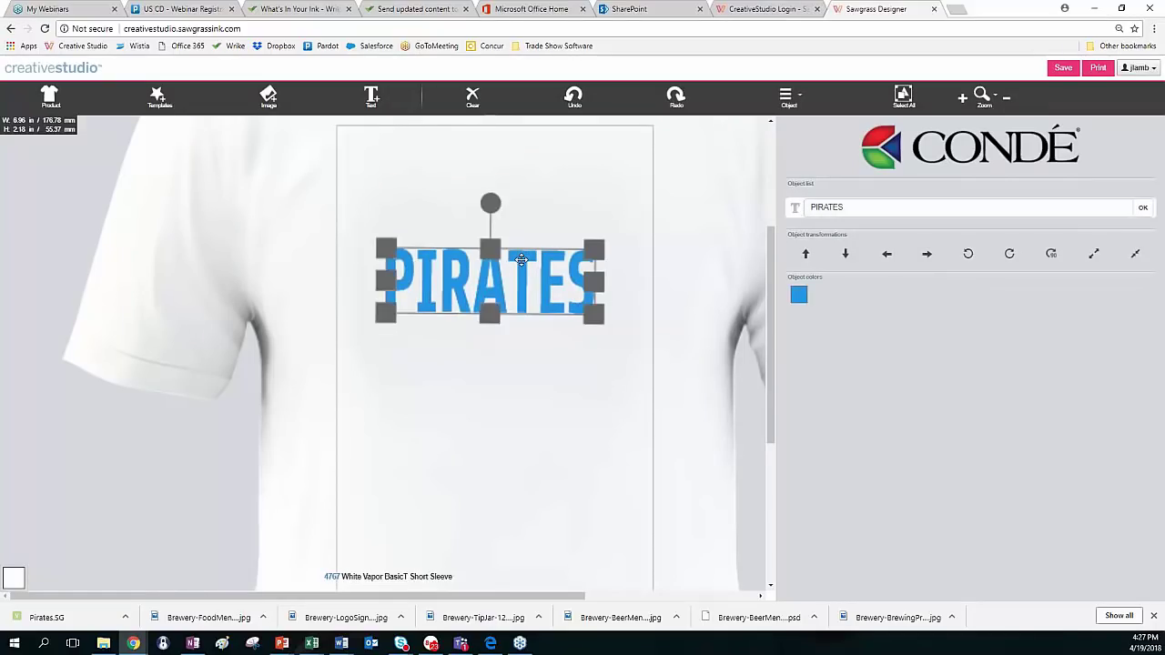
pyautogui.click(799, 295)
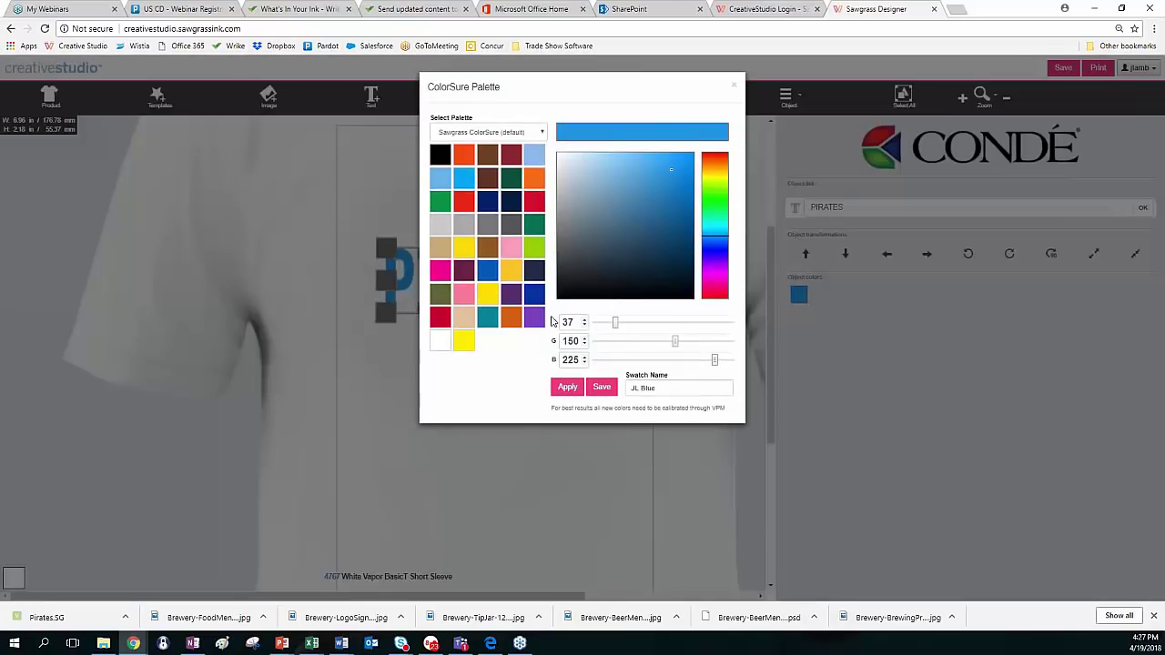
pyautogui.click(534, 325)
pyautogui.click(567, 388)
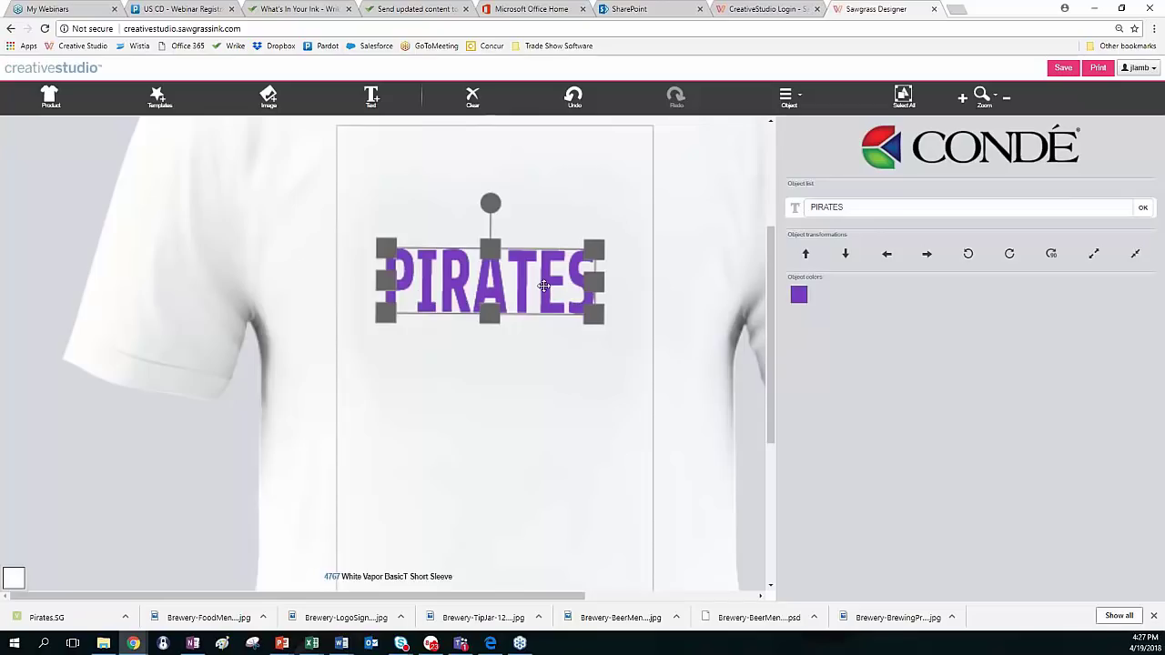
# Duplicate the violet PIRATES text and place the copy directly below the original
pyautogui.click(787, 98)
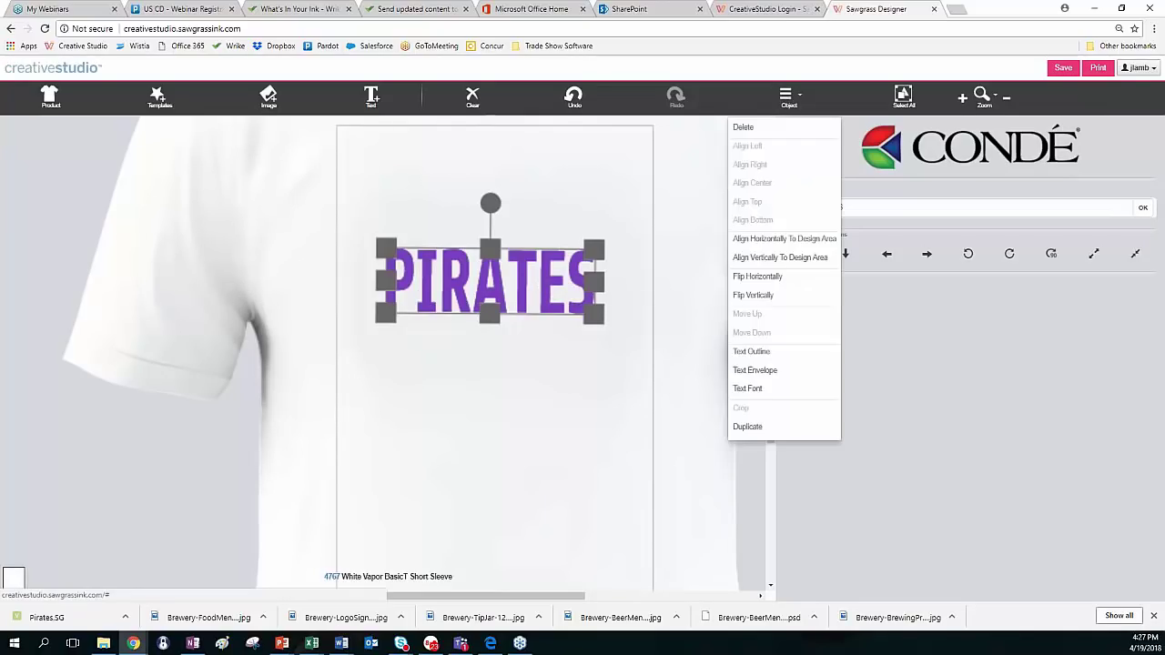
pyautogui.click(756, 428)
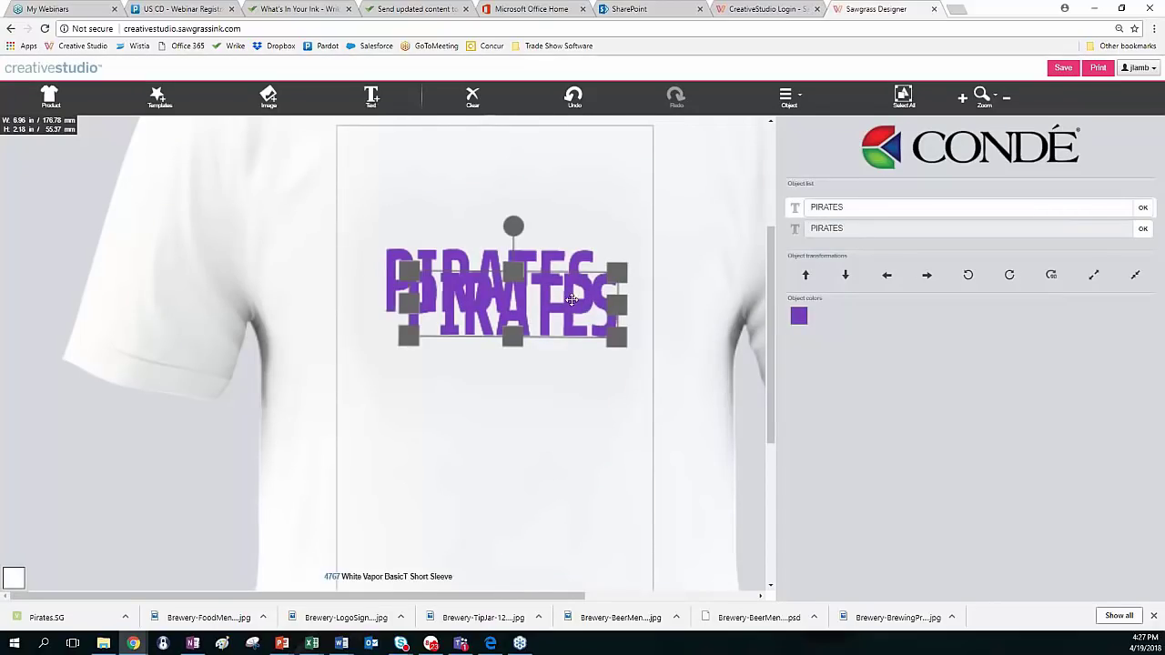
pyautogui.moveTo(565, 305); pyautogui.dragTo(542, 362)
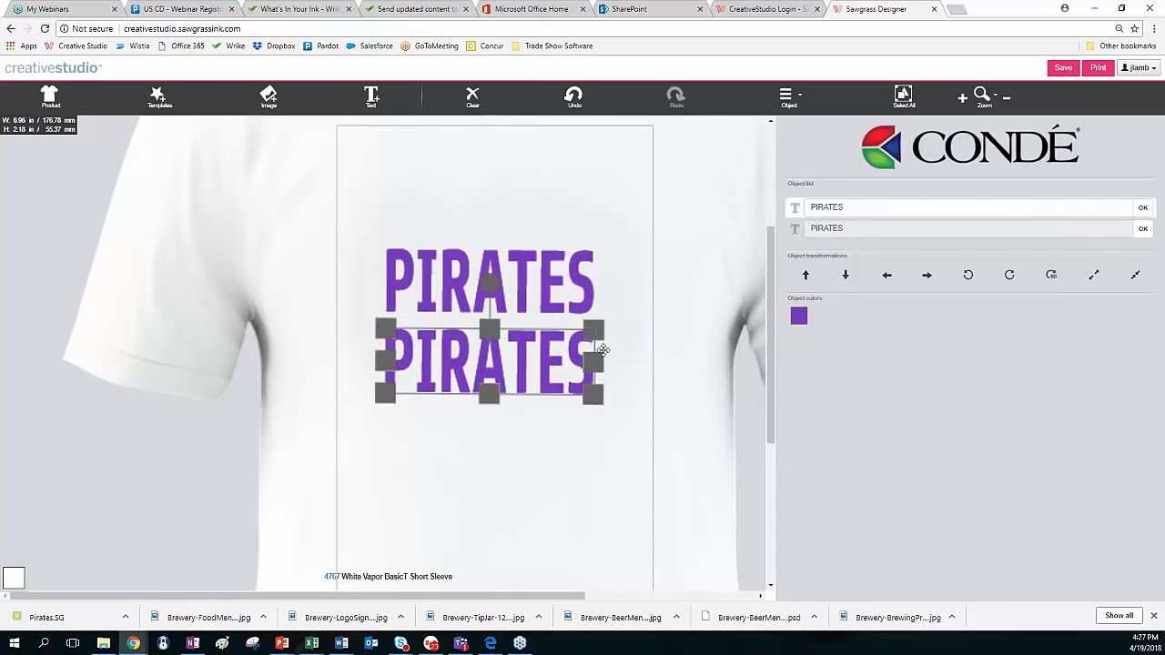
# Recolor the PIRATES copy bright yellow and lay it over the original, offset slightly down and to the right
pyautogui.click(800, 317)
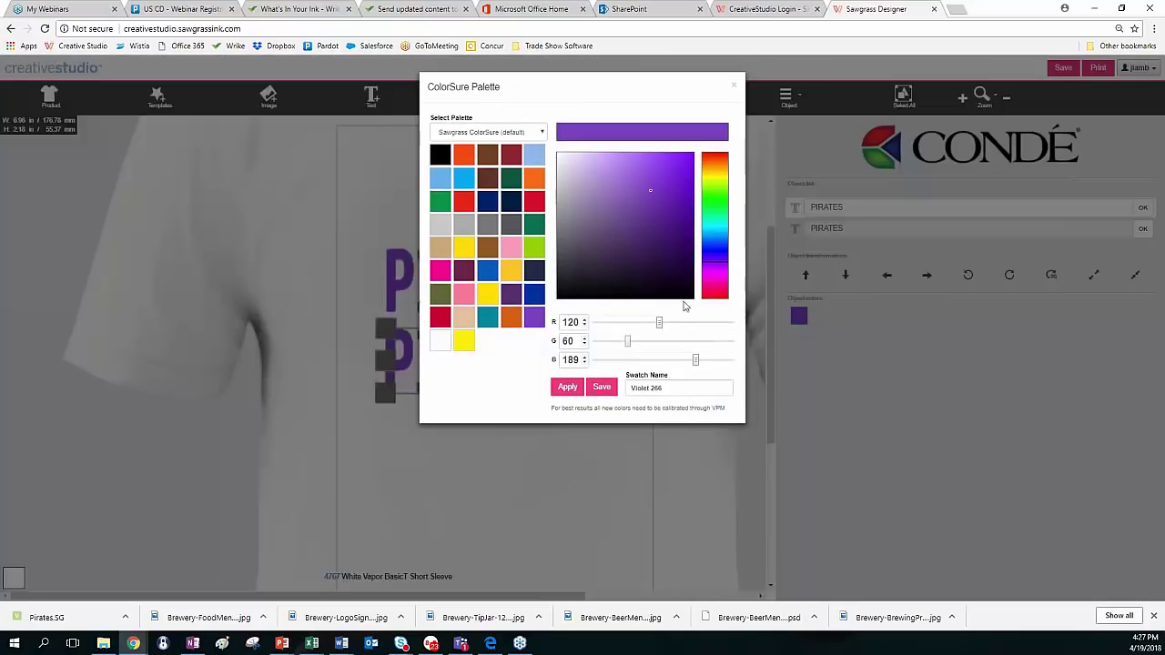
pyautogui.click(464, 341)
pyautogui.click(566, 386)
pyautogui.moveTo(498, 362); pyautogui.dragTo(505, 286)
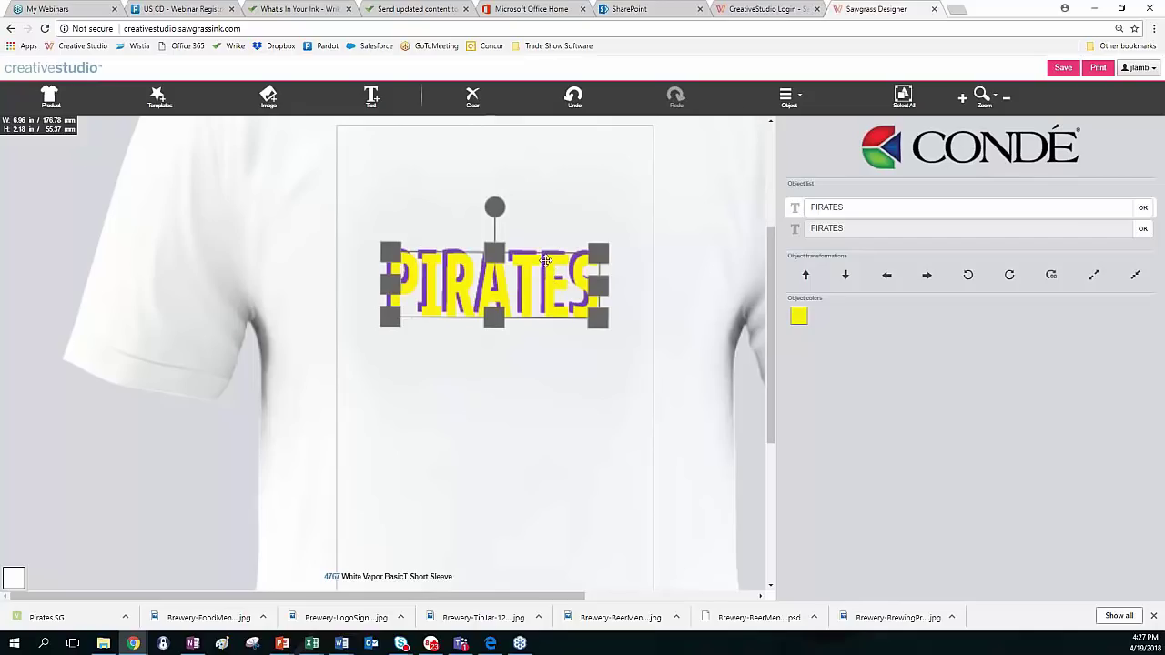
# Send the yellow PIRATES copy behind the violet text to form a drop shadow, and deselect it
pyautogui.click(787, 98)
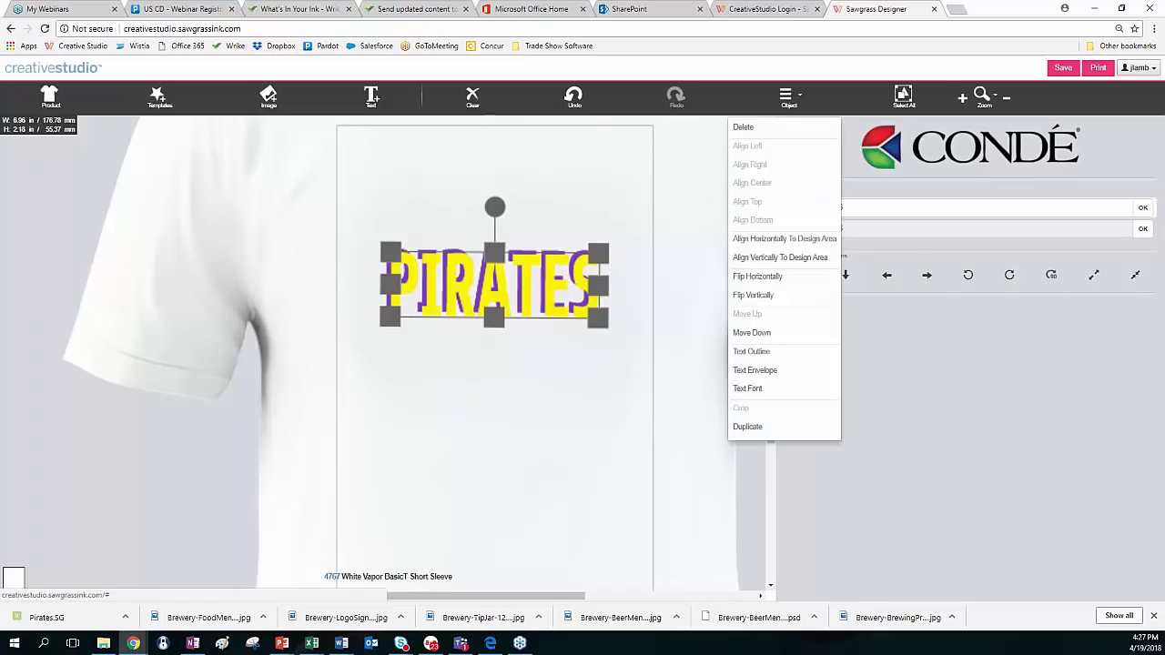
pyautogui.click(769, 335)
pyautogui.click(565, 360)
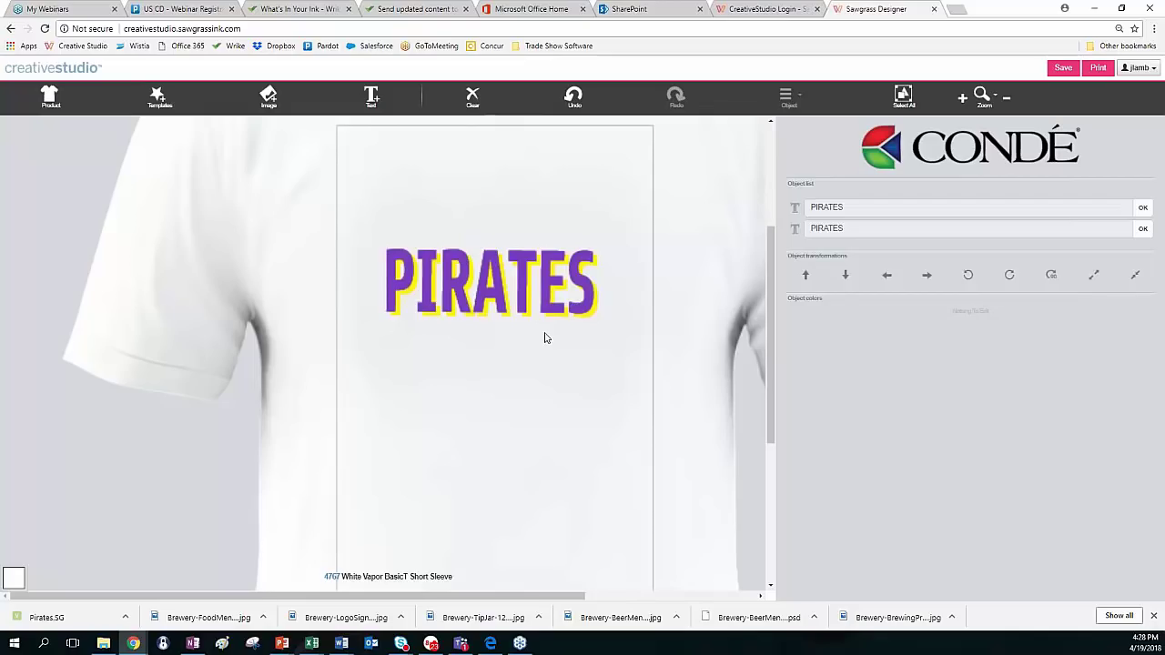
# Check the design on its own and on the whole shirt, then clear all designs from the product
pyautogui.click(981, 97)
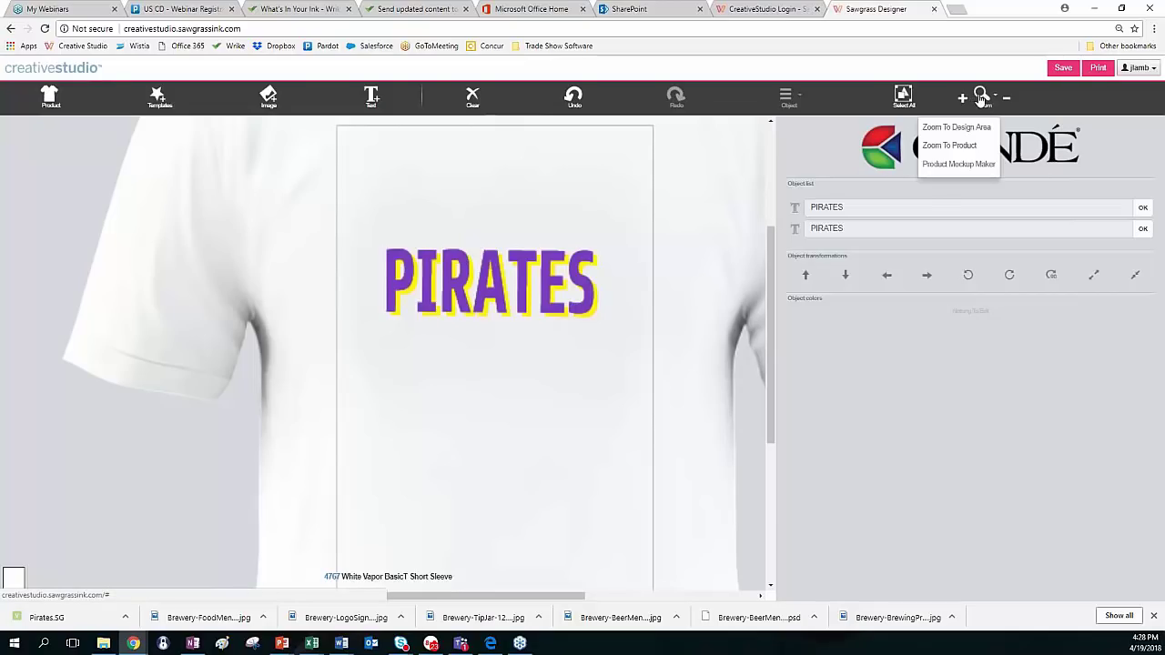
pyautogui.click(954, 131)
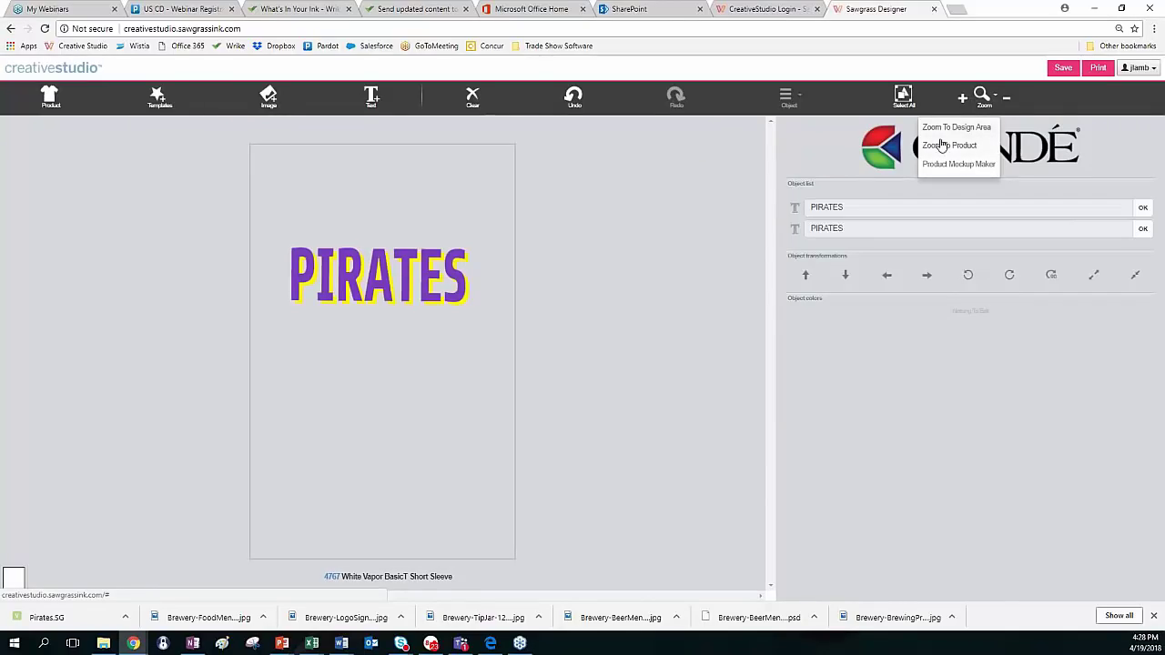
pyautogui.click(952, 148)
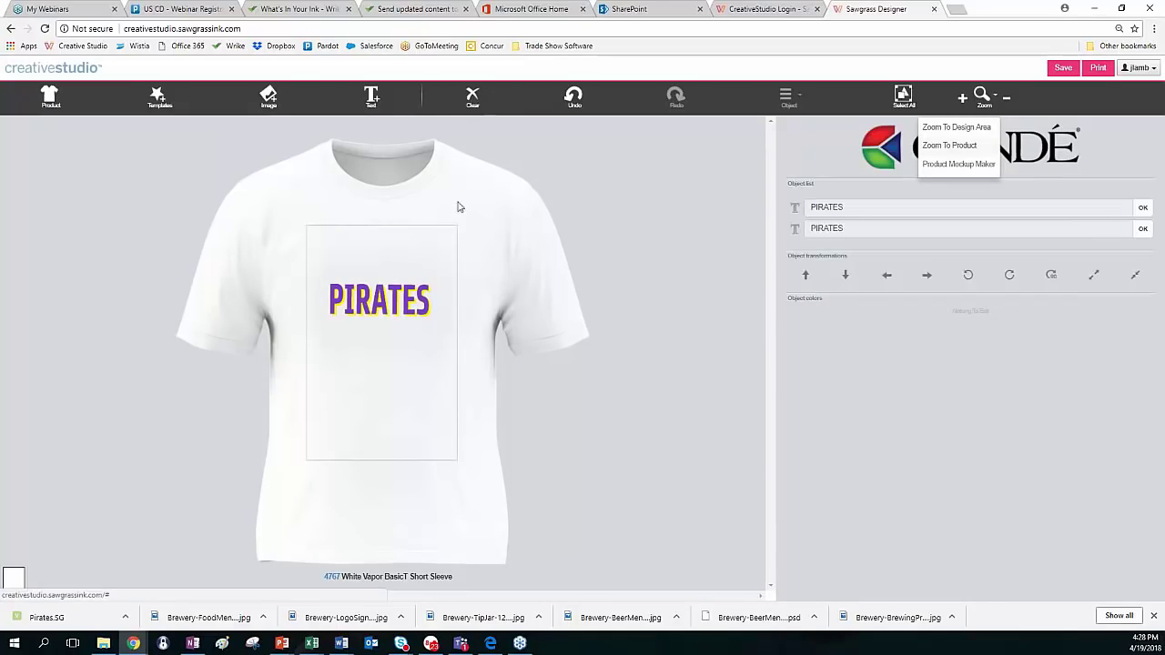
pyautogui.click(473, 101)
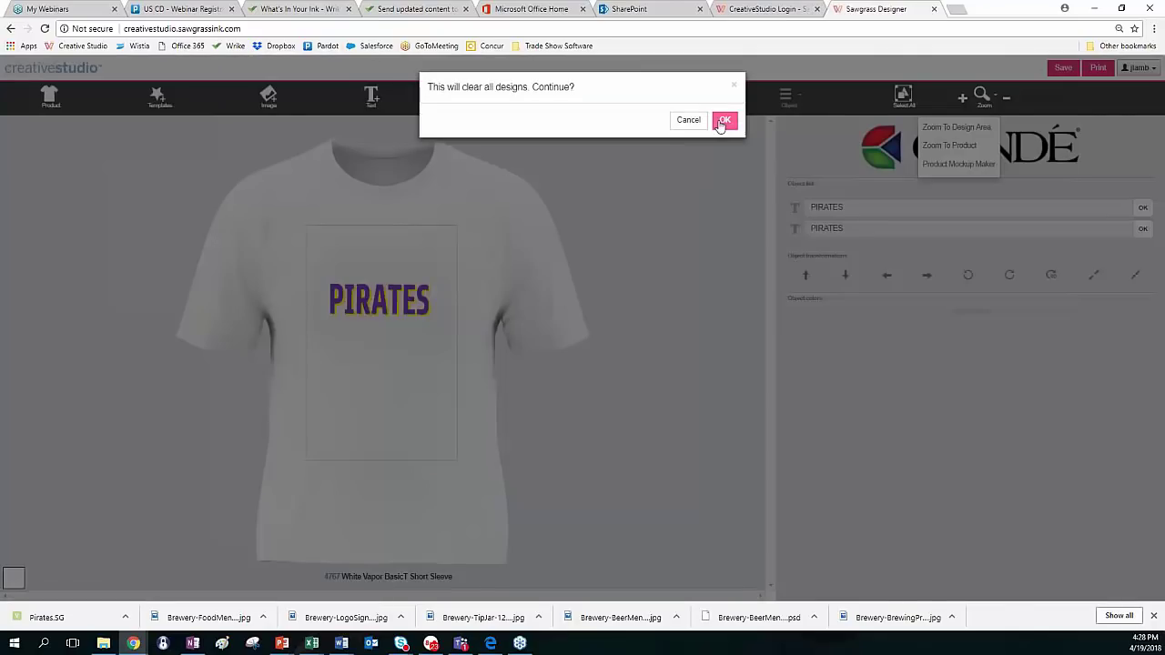
pyautogui.click(725, 119)
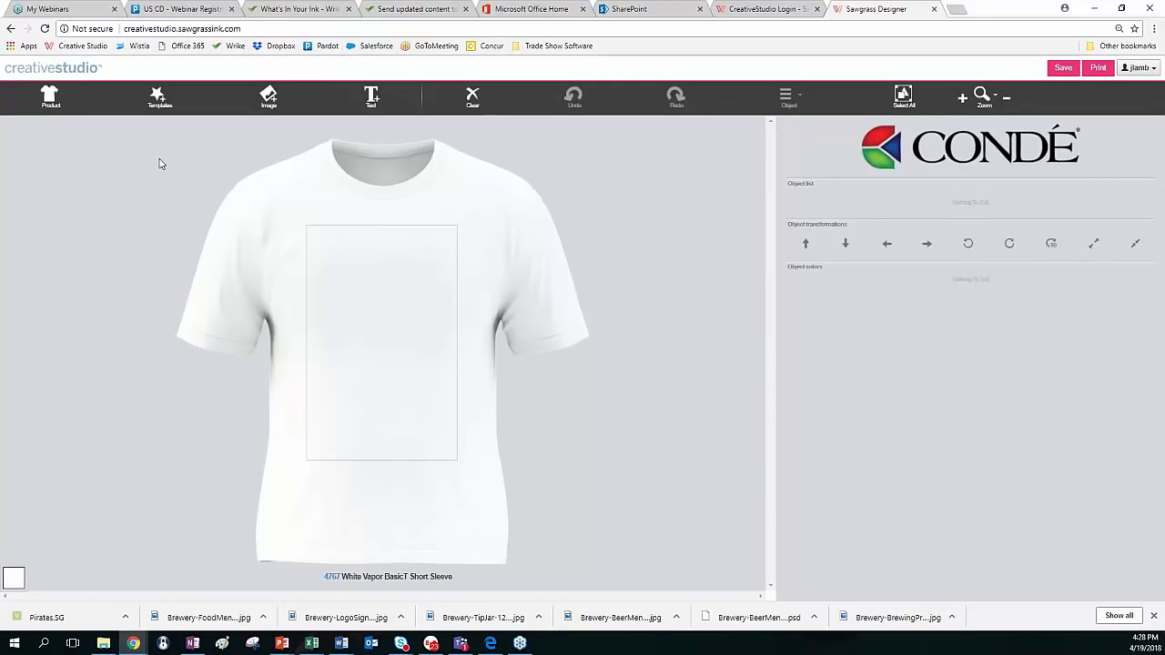
# Open the image library and browse its categories, viewing the Bows and Ribbons images under Celebration
pyautogui.click(268, 97)
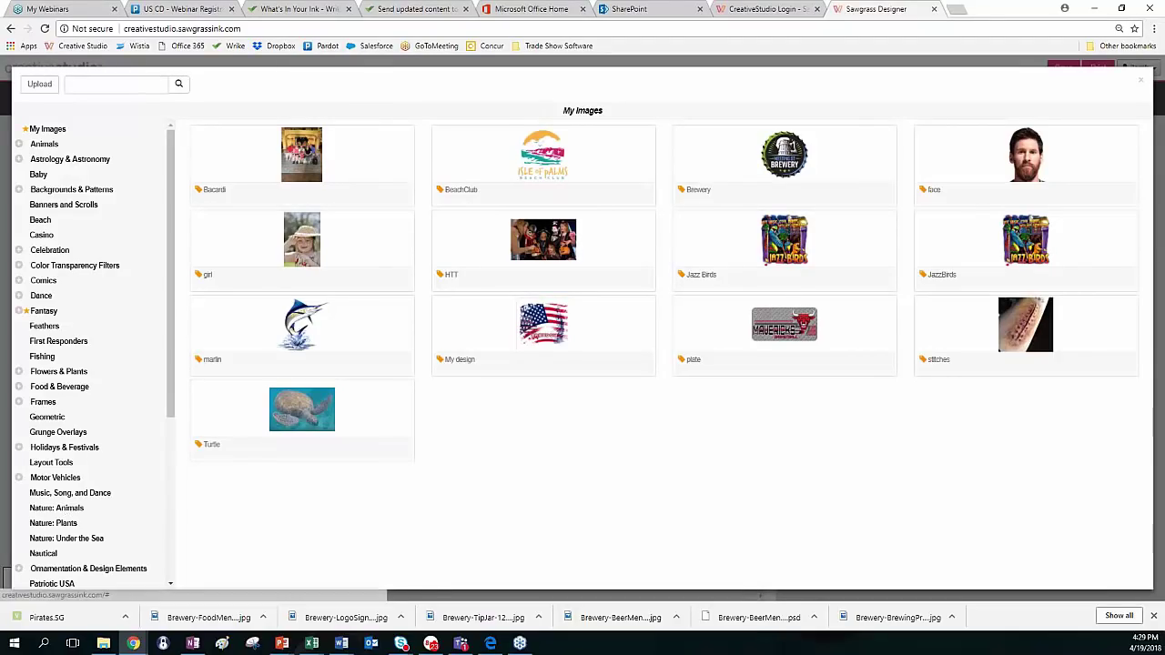
pyautogui.moveTo(170, 201); pyautogui.dragTo(155, 109)
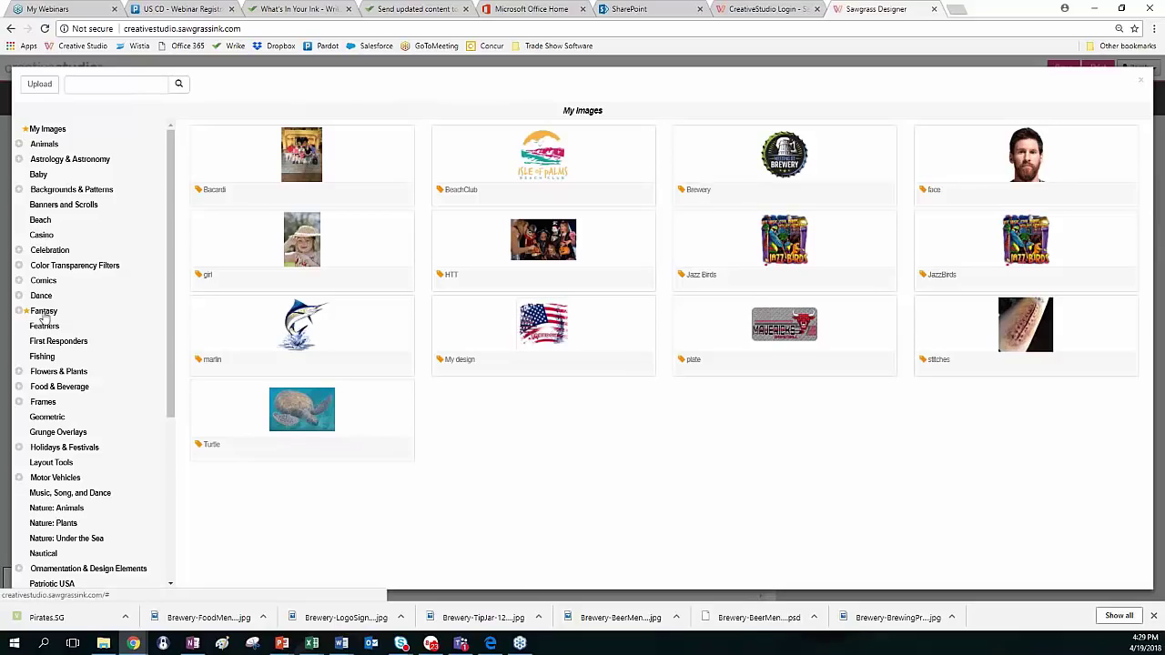
pyautogui.click(18, 296)
pyautogui.click(18, 295)
pyautogui.click(18, 250)
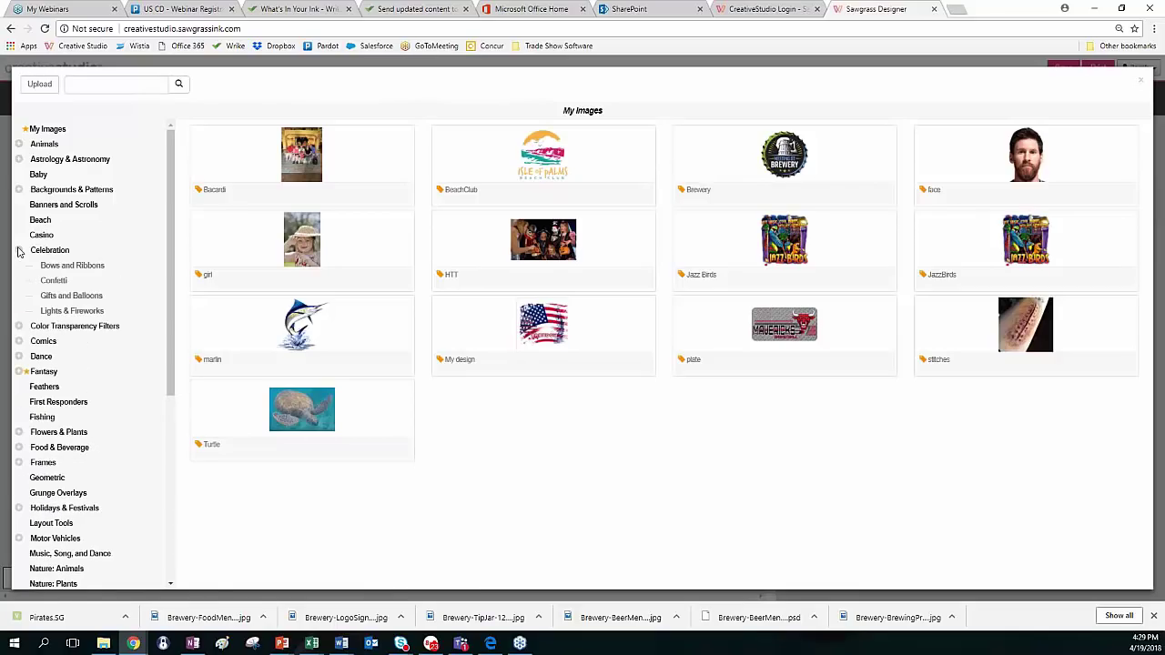
pyautogui.click(73, 265)
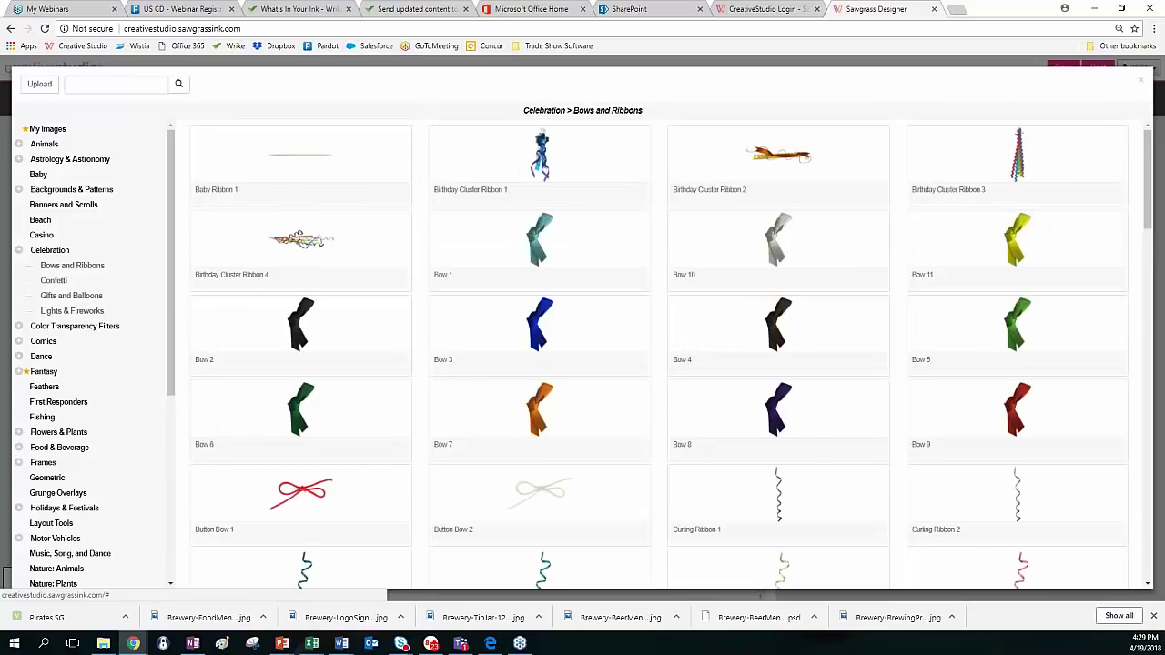
pyautogui.click(19, 250)
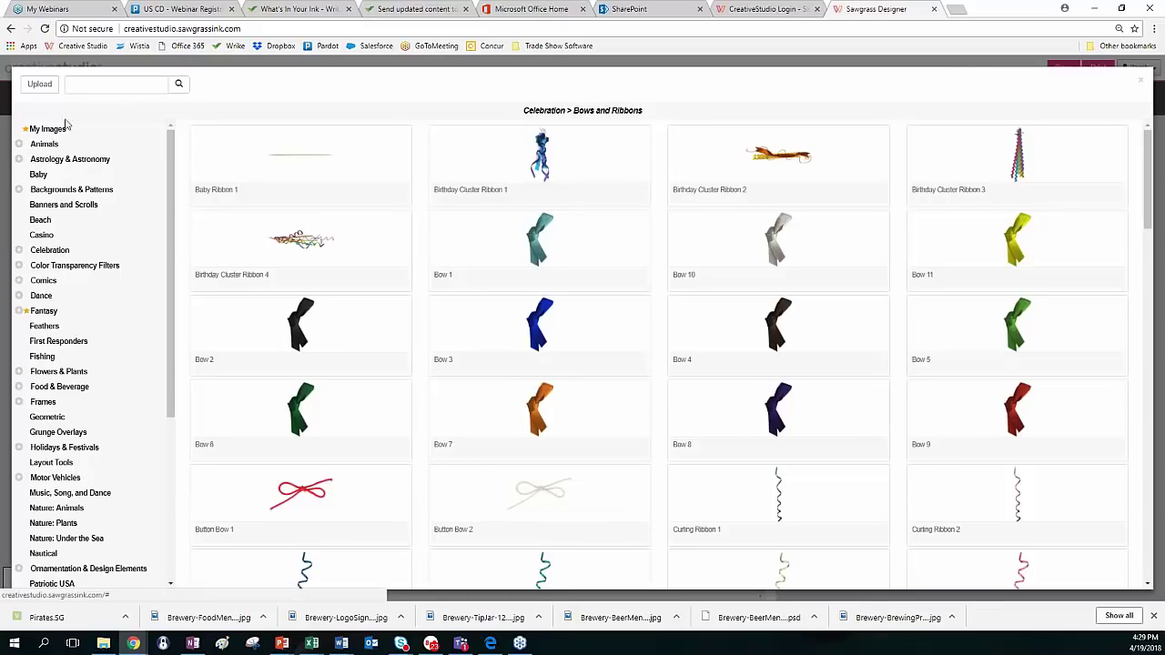
# Search the image library for "Flag", look through the matching images and return to the library categories
pyautogui.click(80, 83)
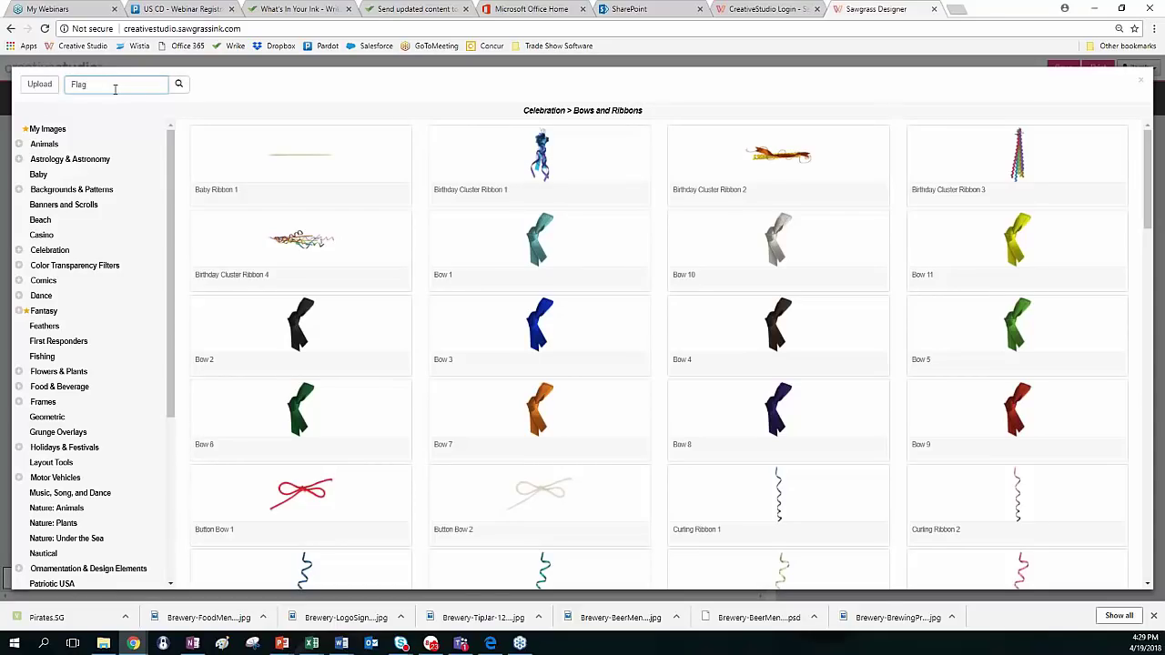
pyautogui.click(178, 84)
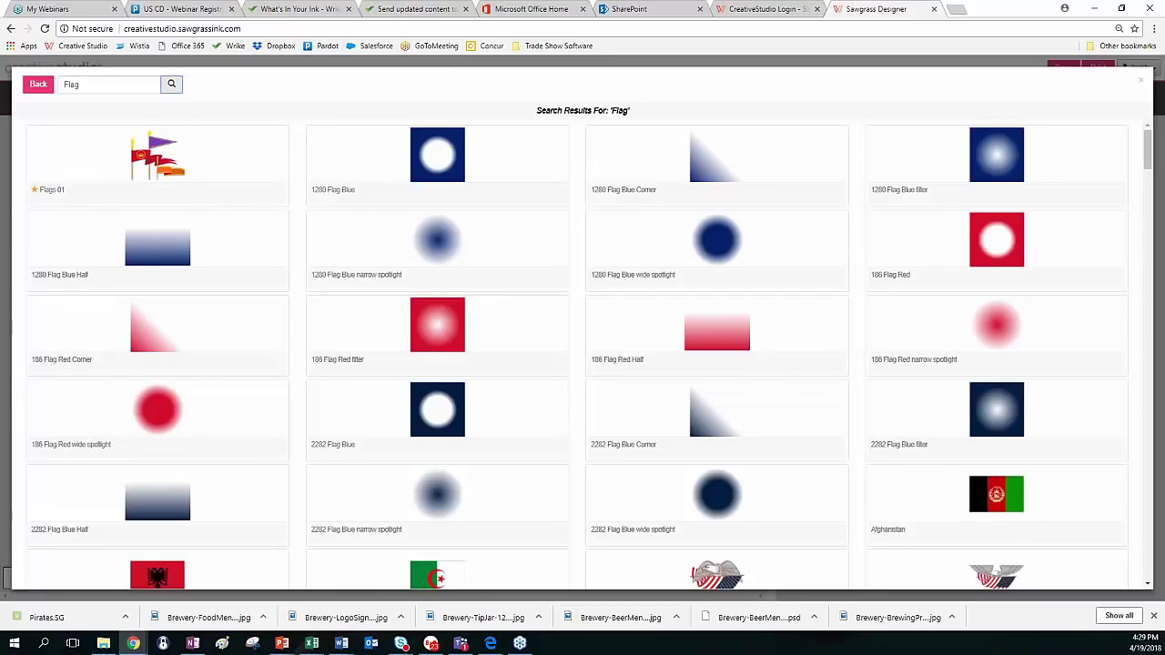
pyautogui.scroll(-3, 252, 278)
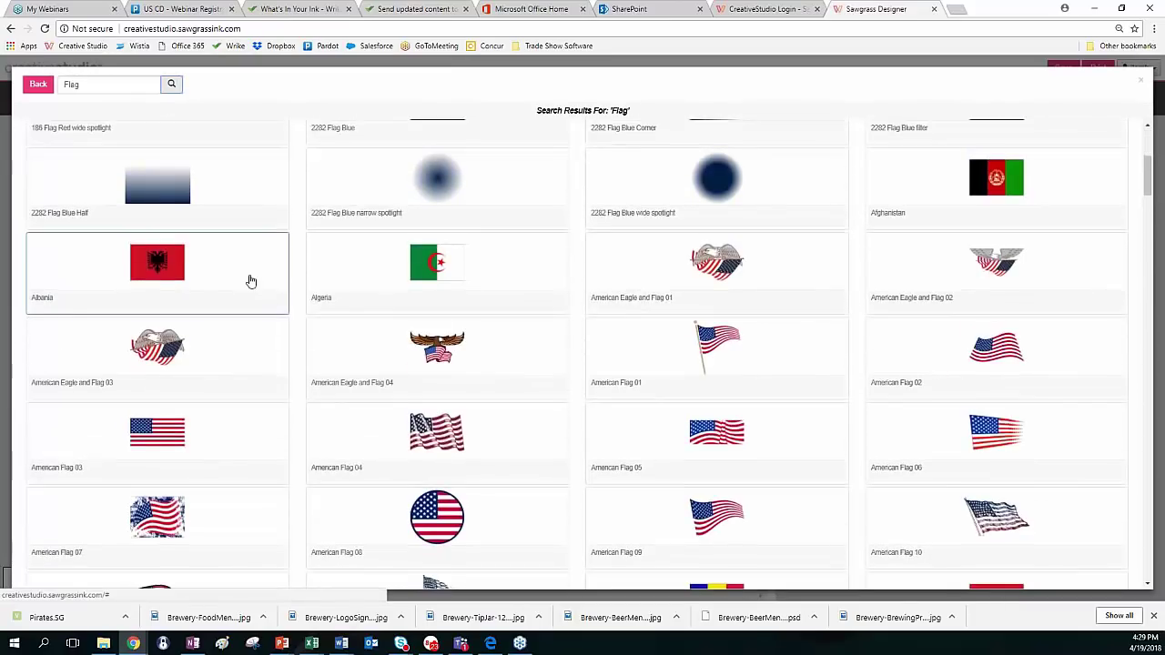
pyautogui.scroll(4, 395, 338)
pyautogui.scroll(1, 394, 340)
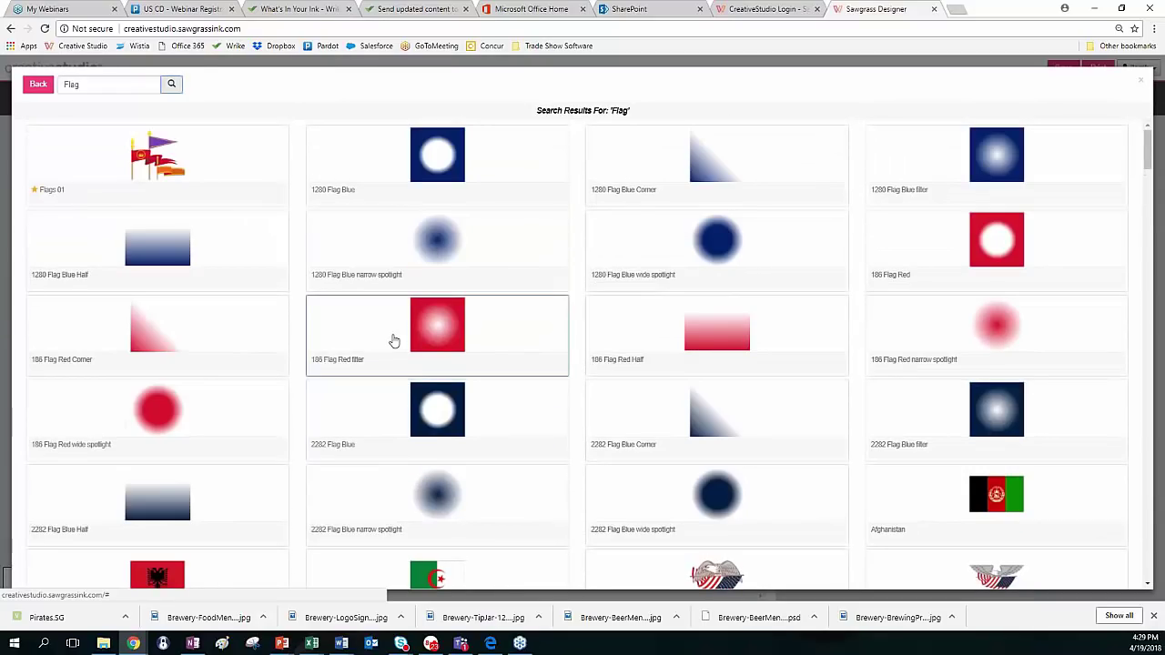
pyautogui.click(169, 85)
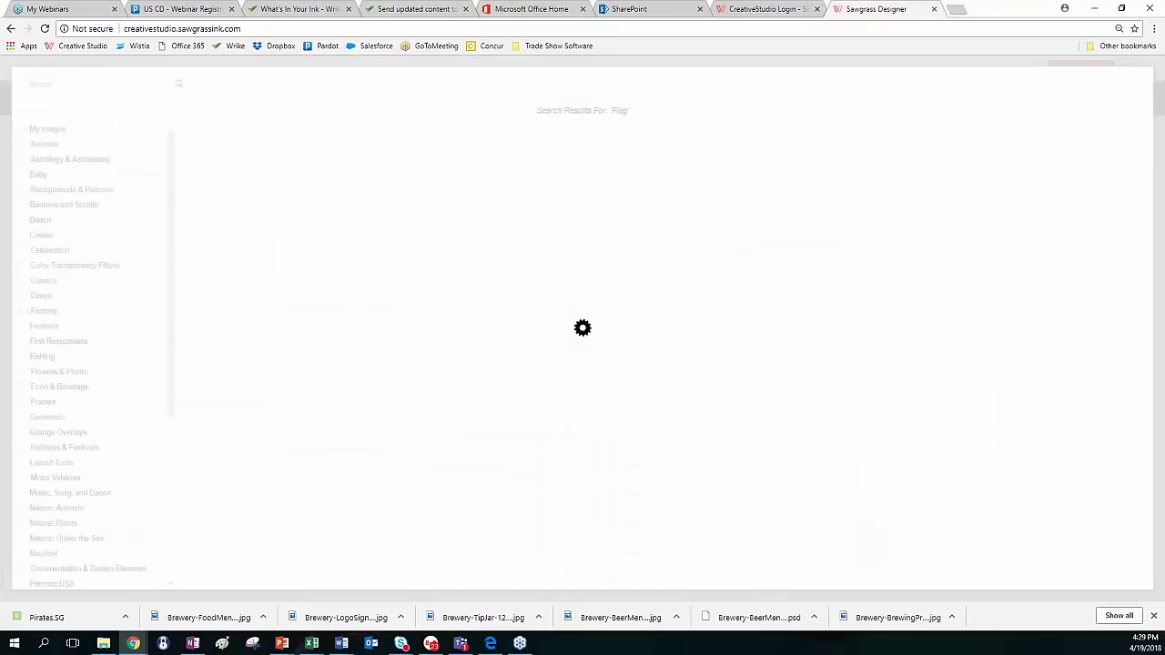
# Add the BeachClub image from My Images, scale it to about 11.44 in wide, and place it at the top of the shirt's design area
pyautogui.click(48, 132)
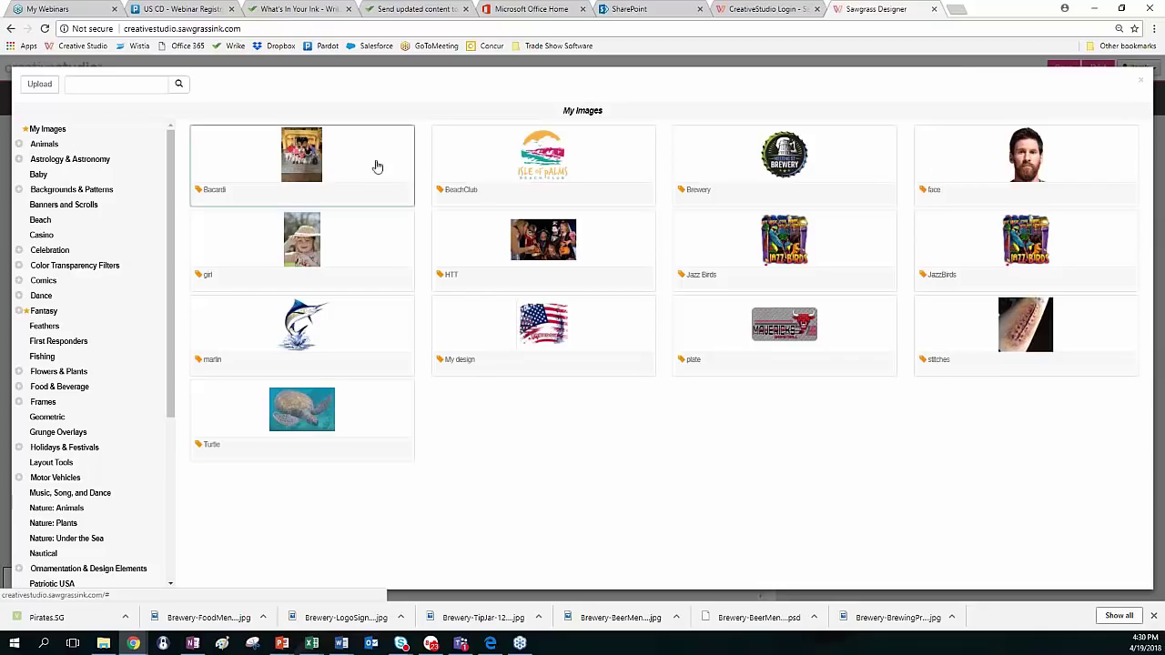
pyautogui.click(553, 157)
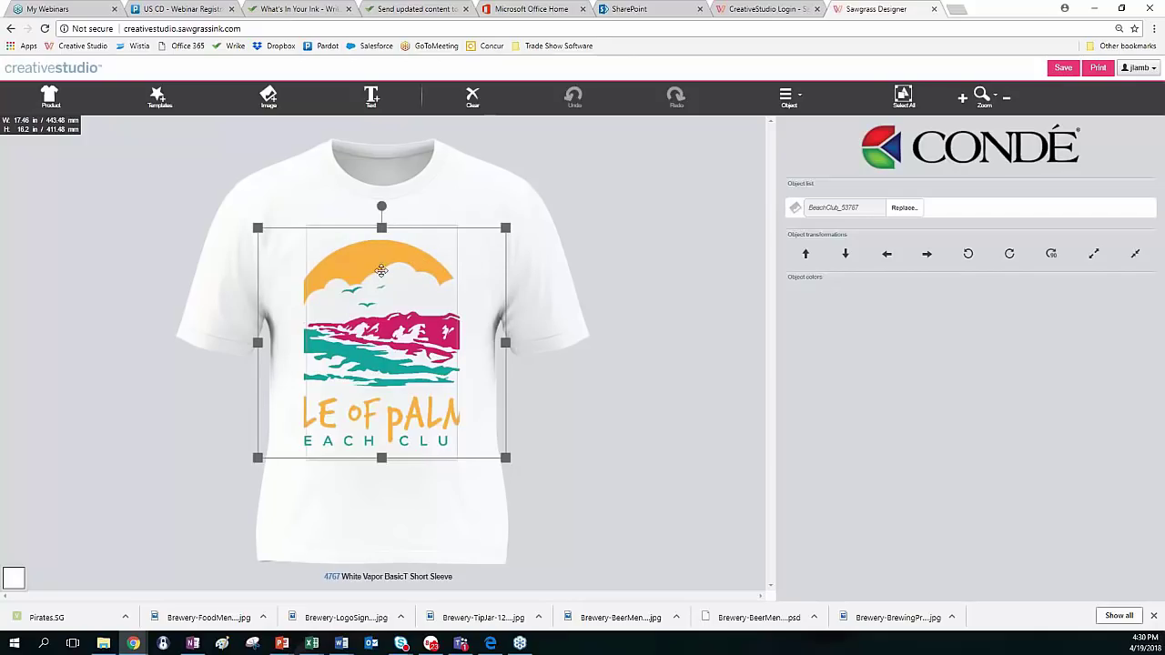
pyautogui.moveTo(258, 460); pyautogui.dragTo(297, 421)
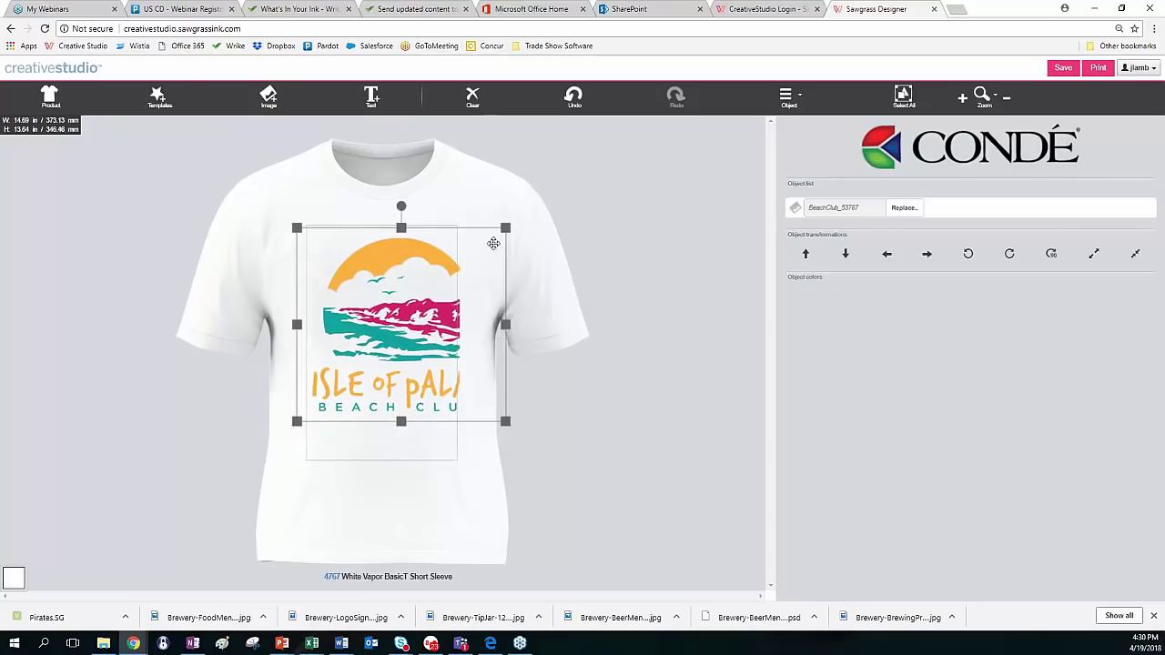
pyautogui.moveTo(505, 226); pyautogui.dragTo(459, 270)
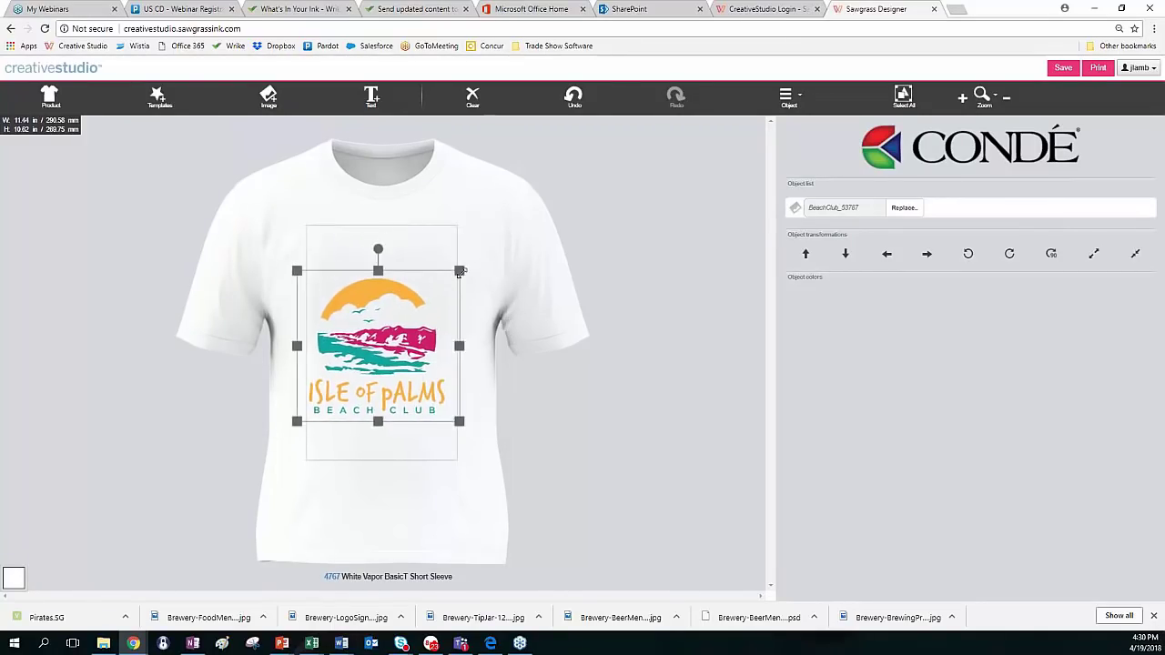
pyautogui.moveTo(391, 342); pyautogui.dragTo(398, 297)
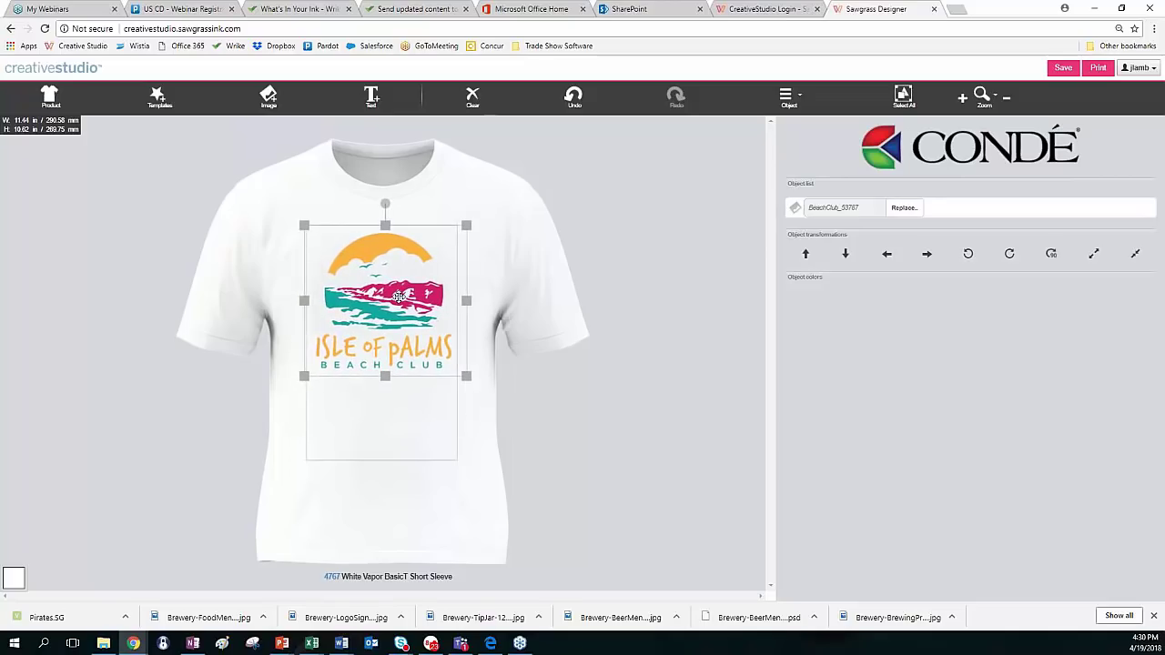
pyautogui.click(601, 257)
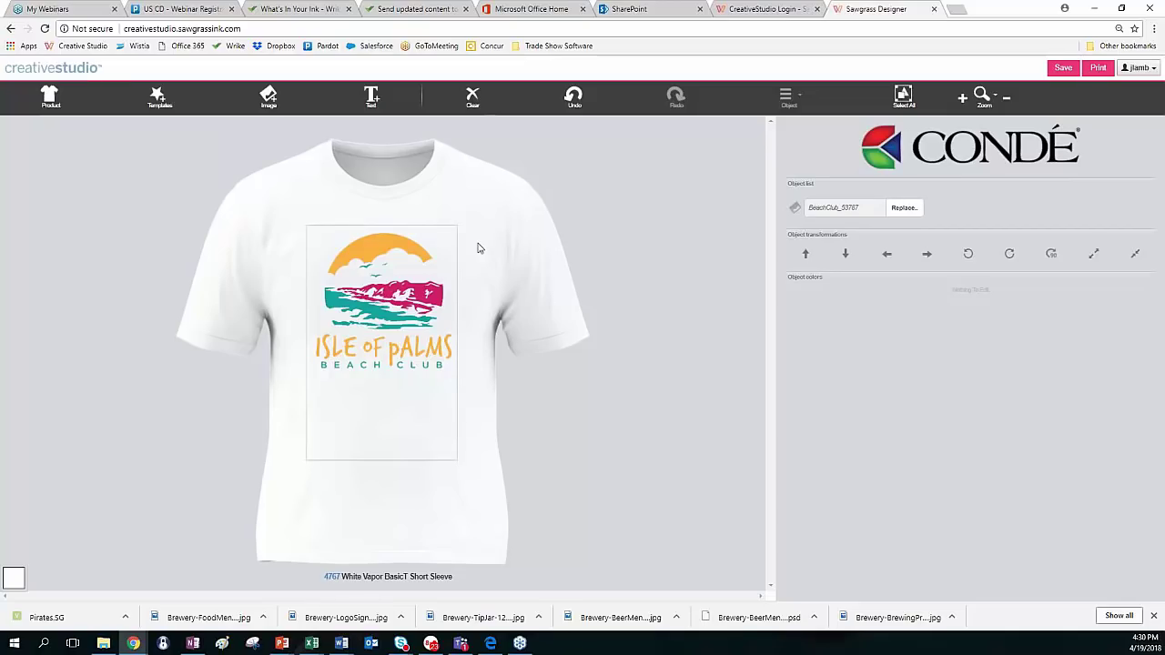
# Generate a product mockup of the beach club shirt and download it to Pictures as a PNG image named BeachT
pyautogui.click(997, 100)
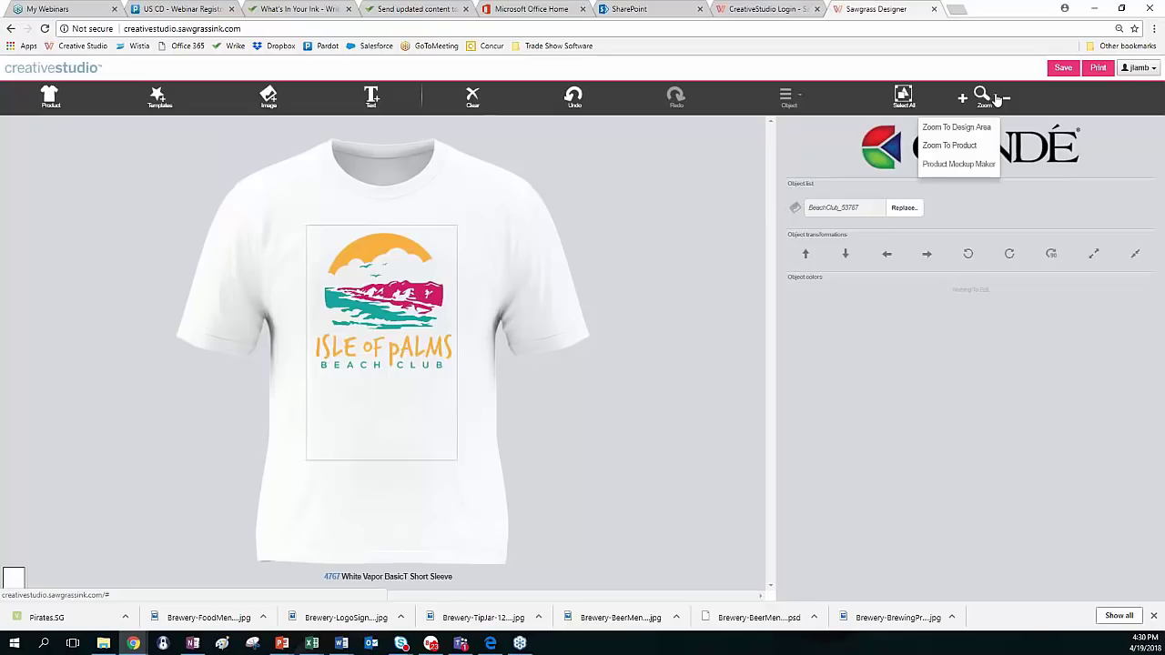
pyautogui.click(970, 166)
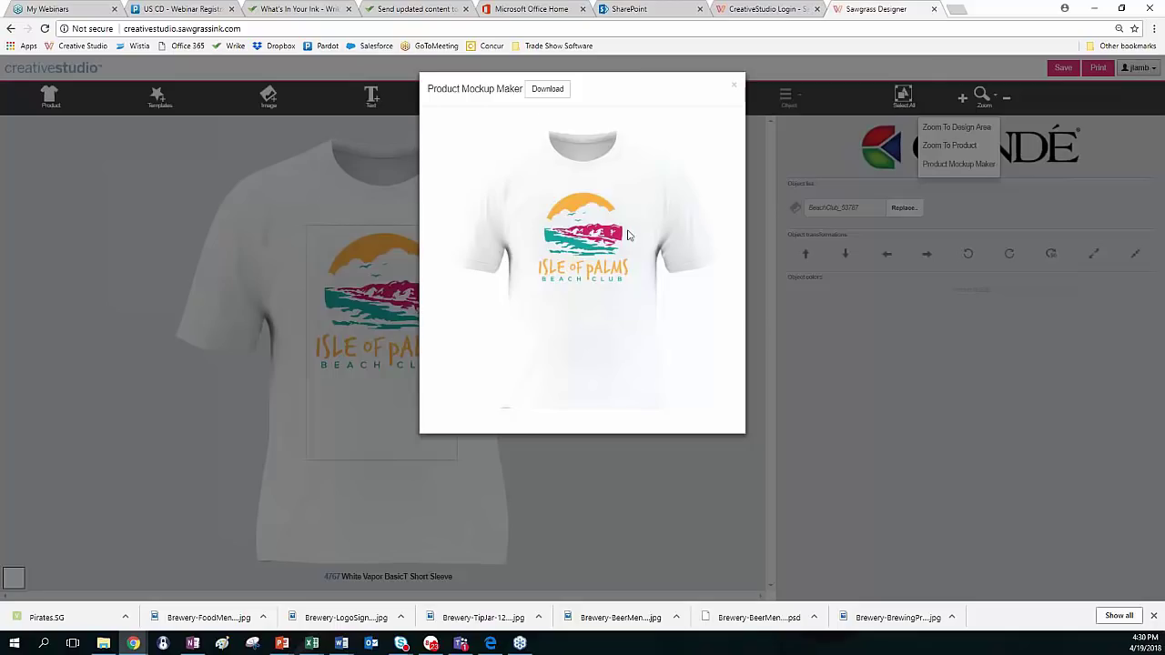
pyautogui.click(547, 91)
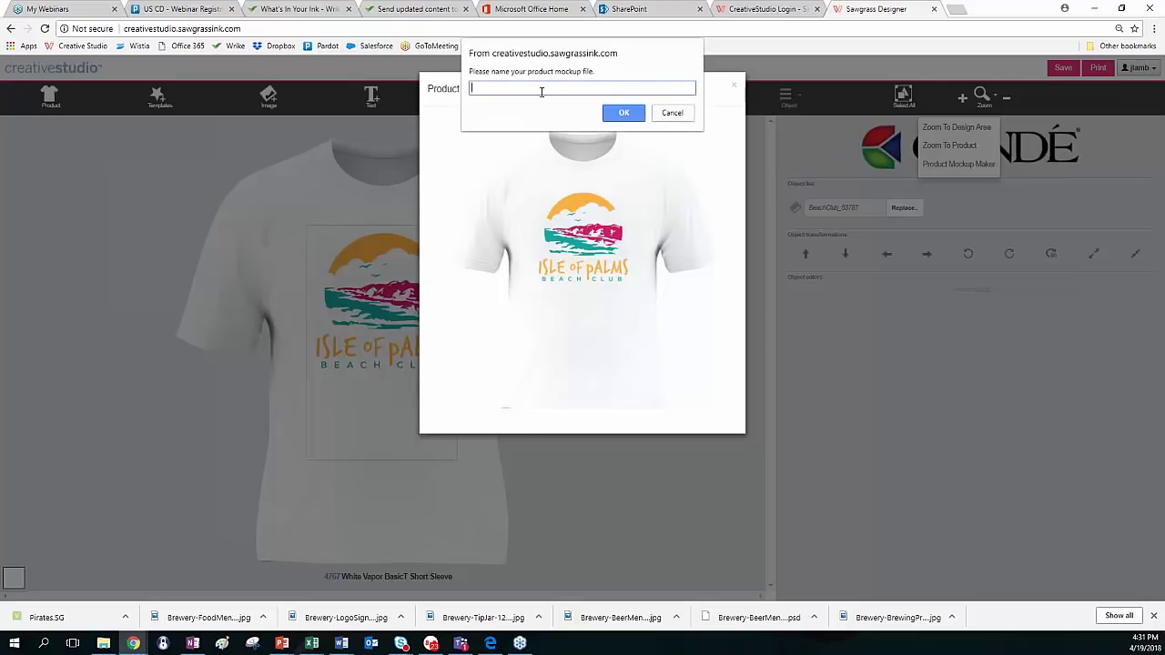
pyautogui.write('BeachT')
pyautogui.click(615, 113)
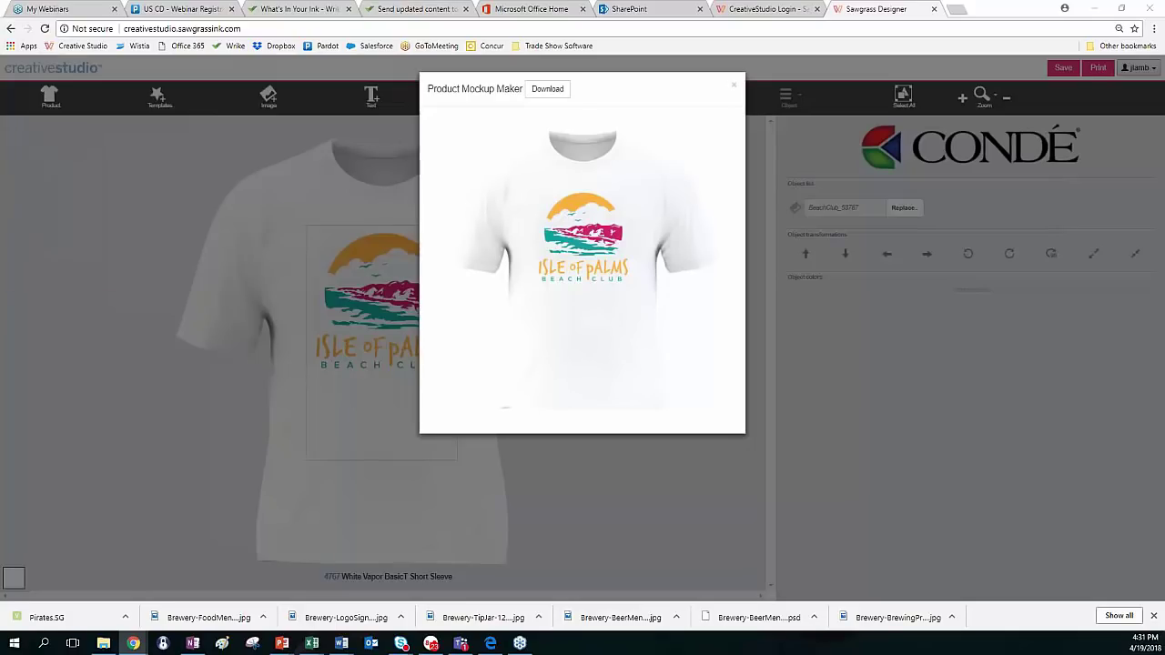
pyautogui.click(547, 88)
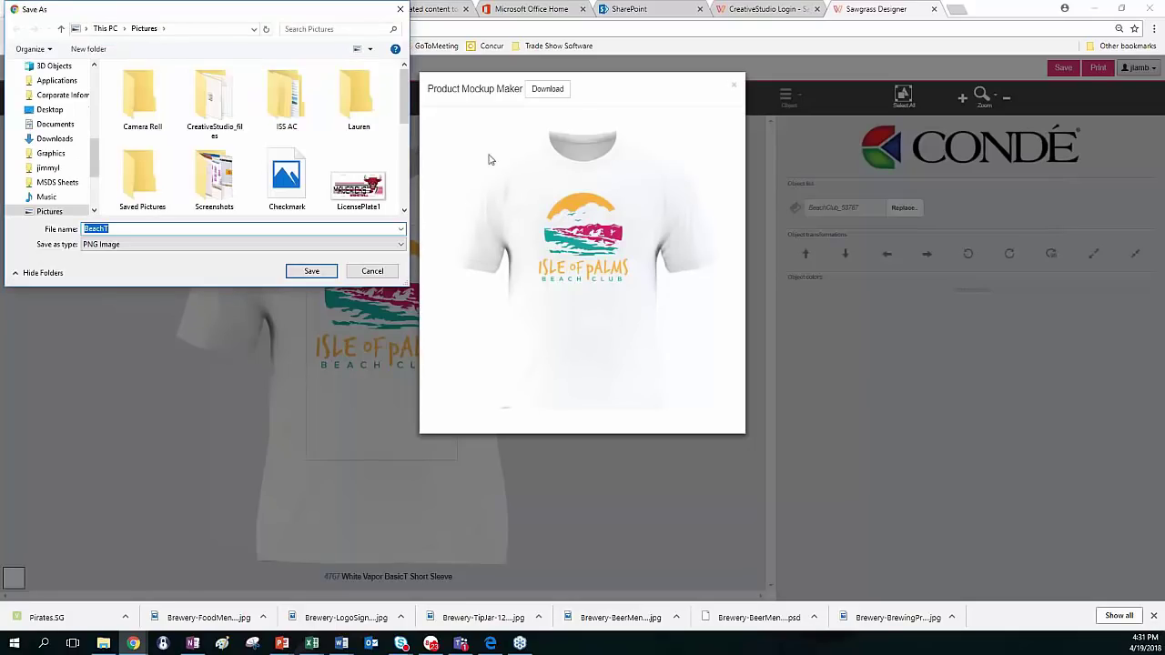
pyautogui.click(311, 271)
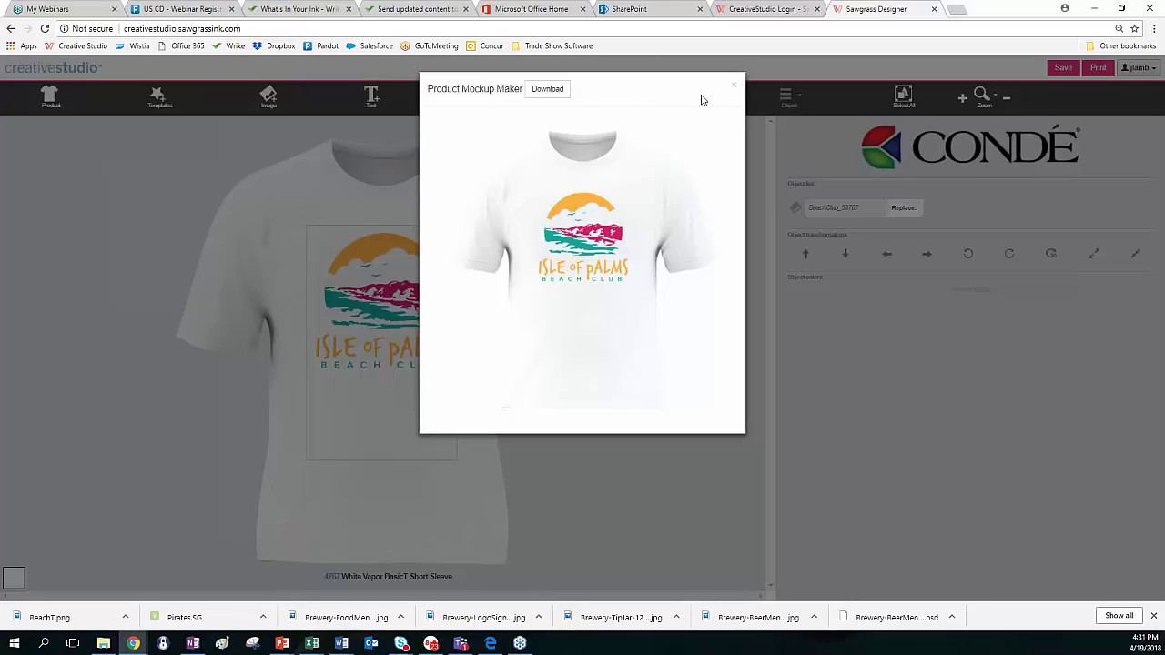
pyautogui.click(737, 87)
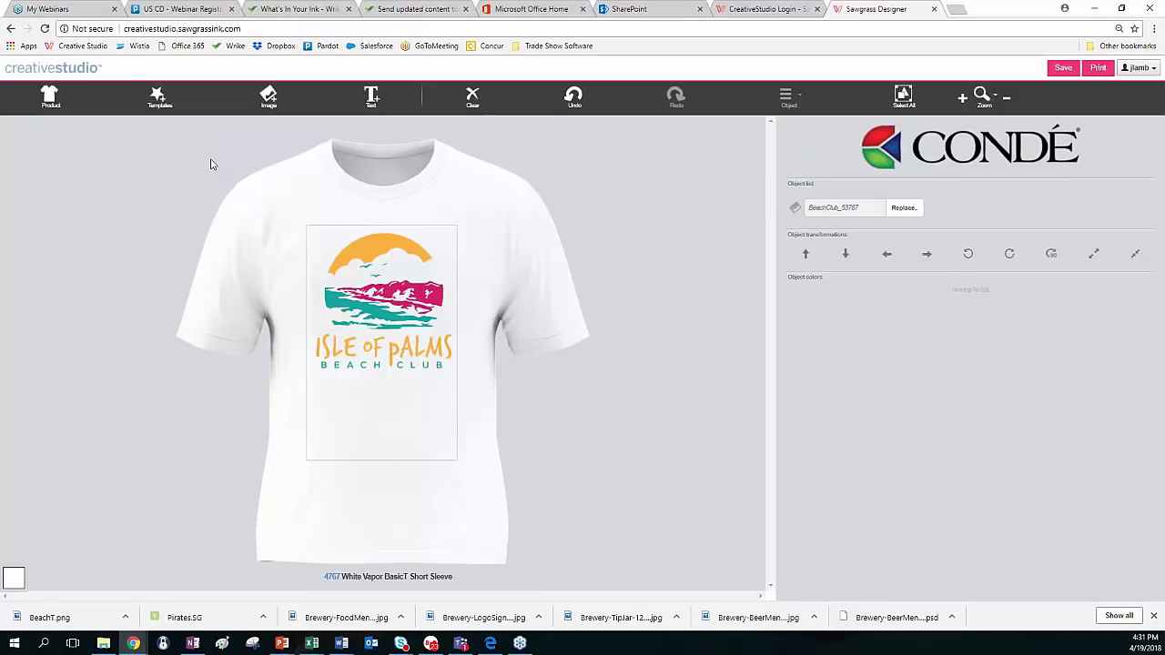
# Change the product to the 12x12 ChromaLuxe Aluminum Panel - White Gloss, using its Square Front at the 13x19 paper size
pyautogui.click(47, 98)
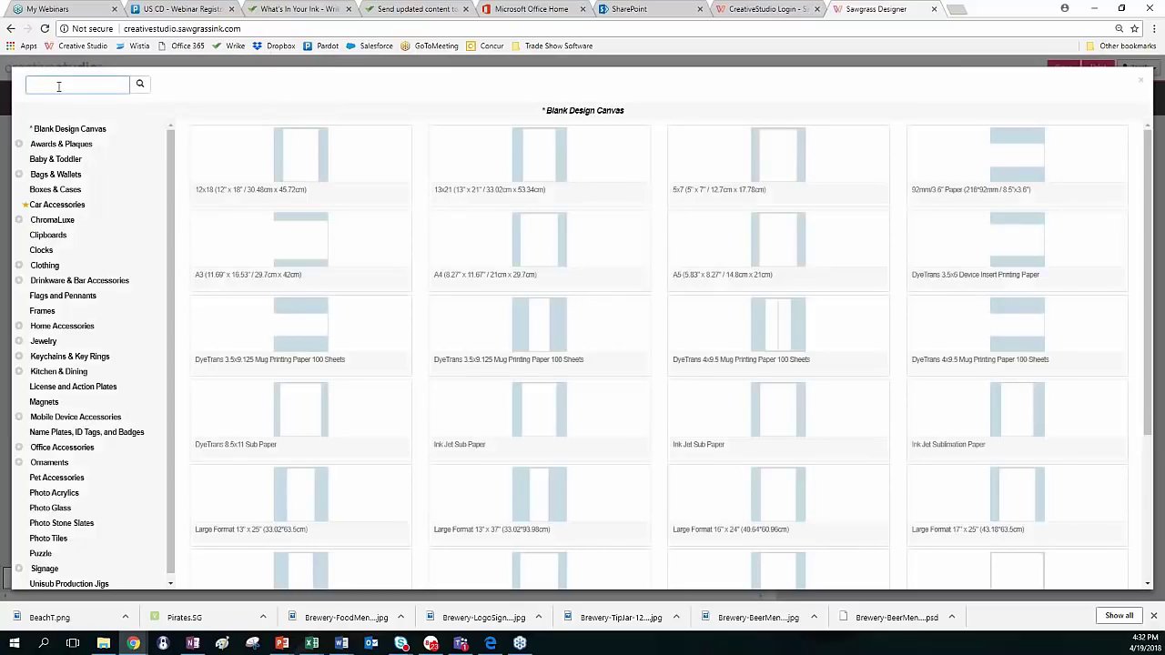
pyautogui.click(58, 86)
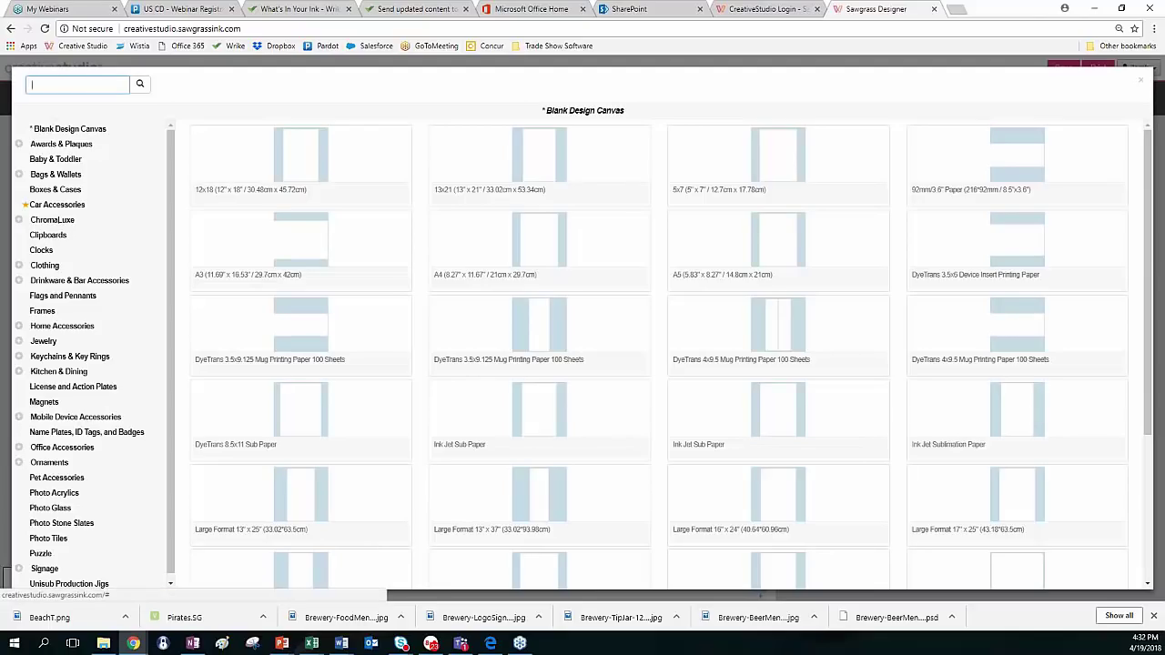
pyautogui.click(52, 219)
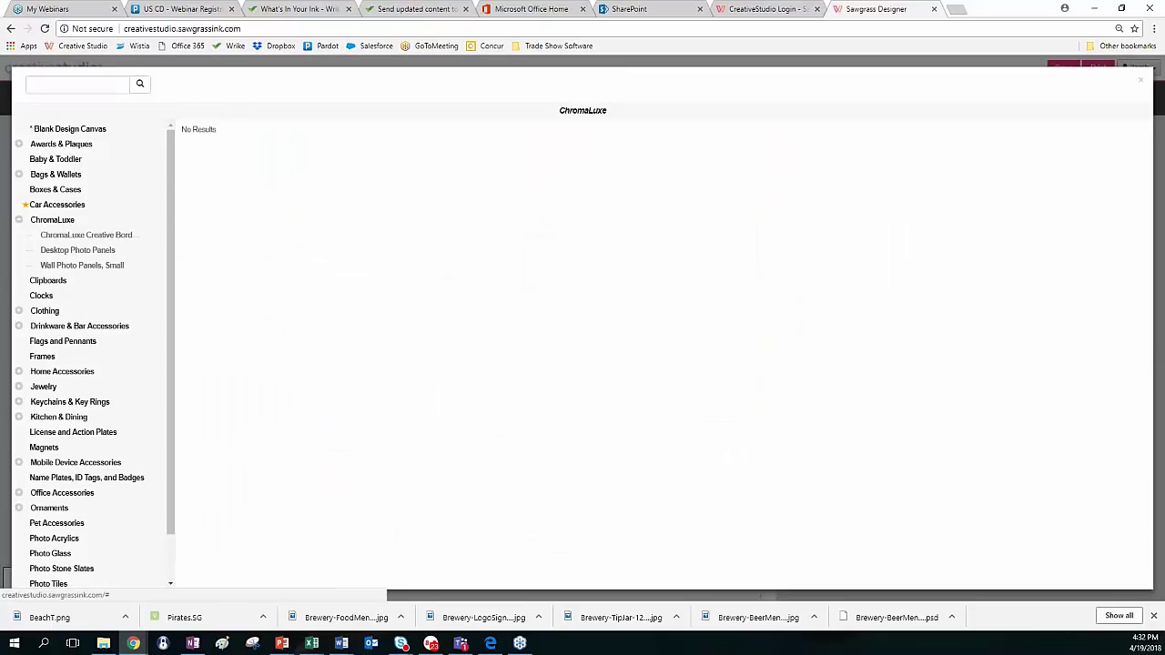
pyautogui.click(89, 266)
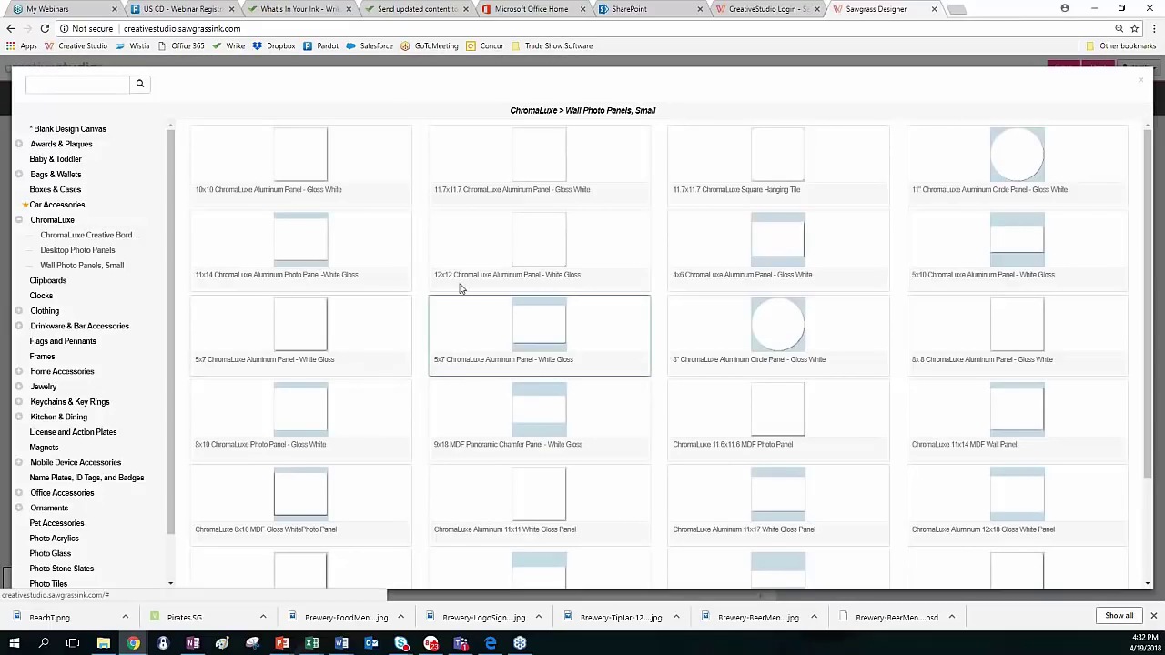
pyautogui.click(542, 241)
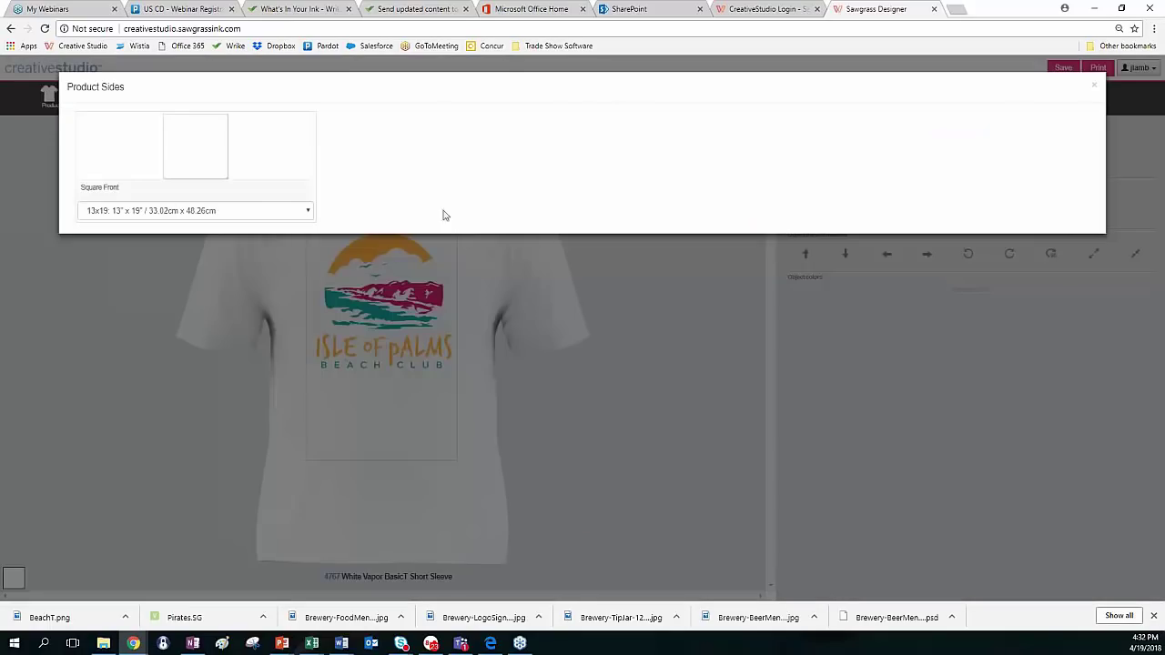
pyautogui.click(301, 215)
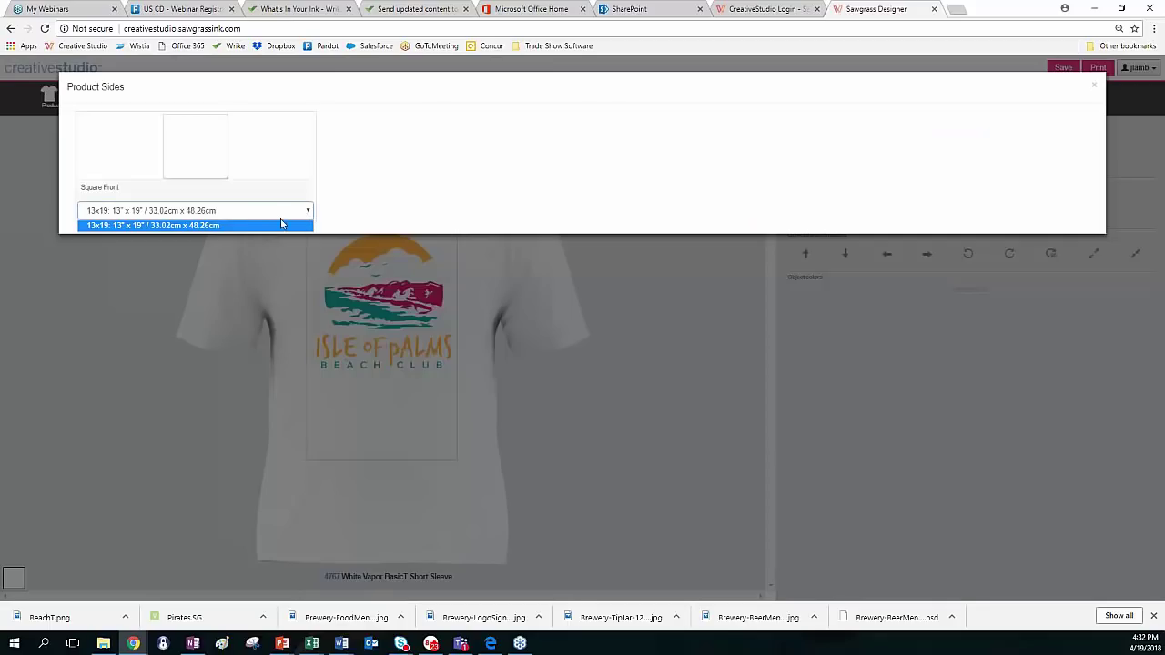
pyautogui.click(225, 225)
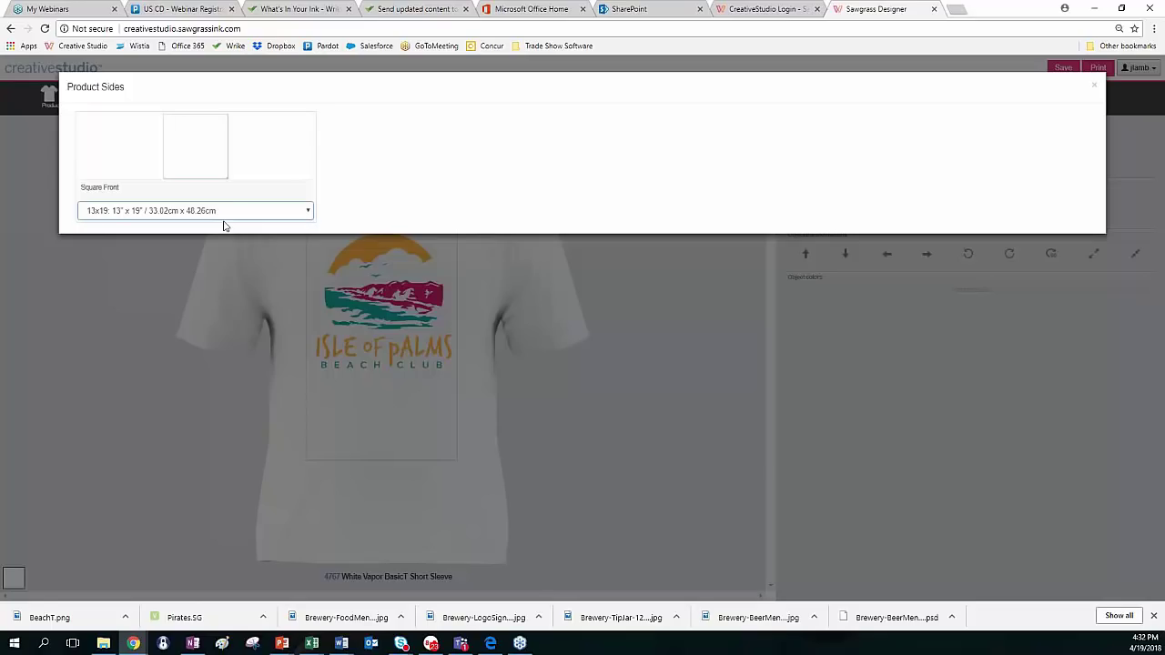
pyautogui.click(201, 160)
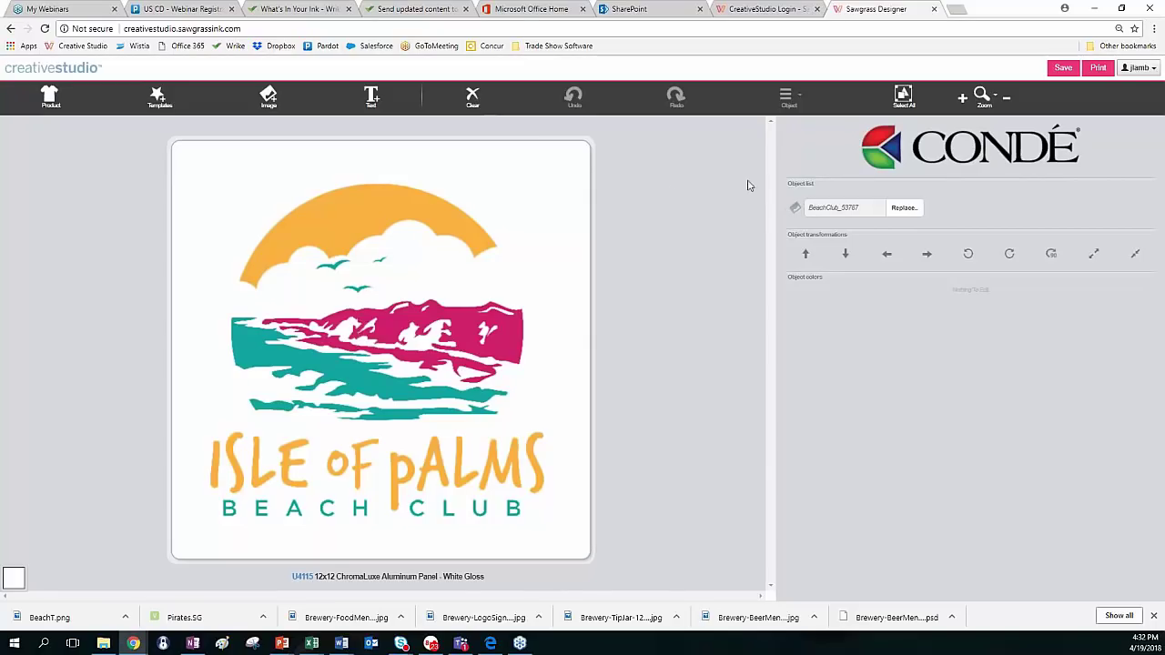
# Preview the beach club aluminum panel as a product mockup and close the preview without downloading it
pyautogui.click(994, 98)
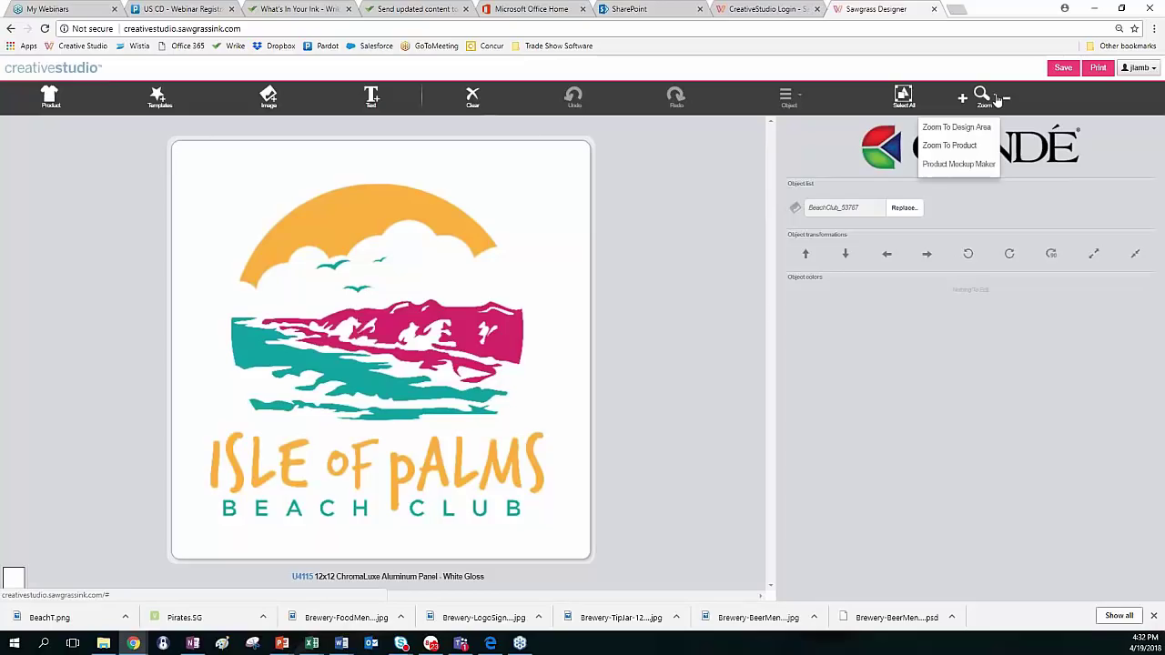
pyautogui.click(974, 163)
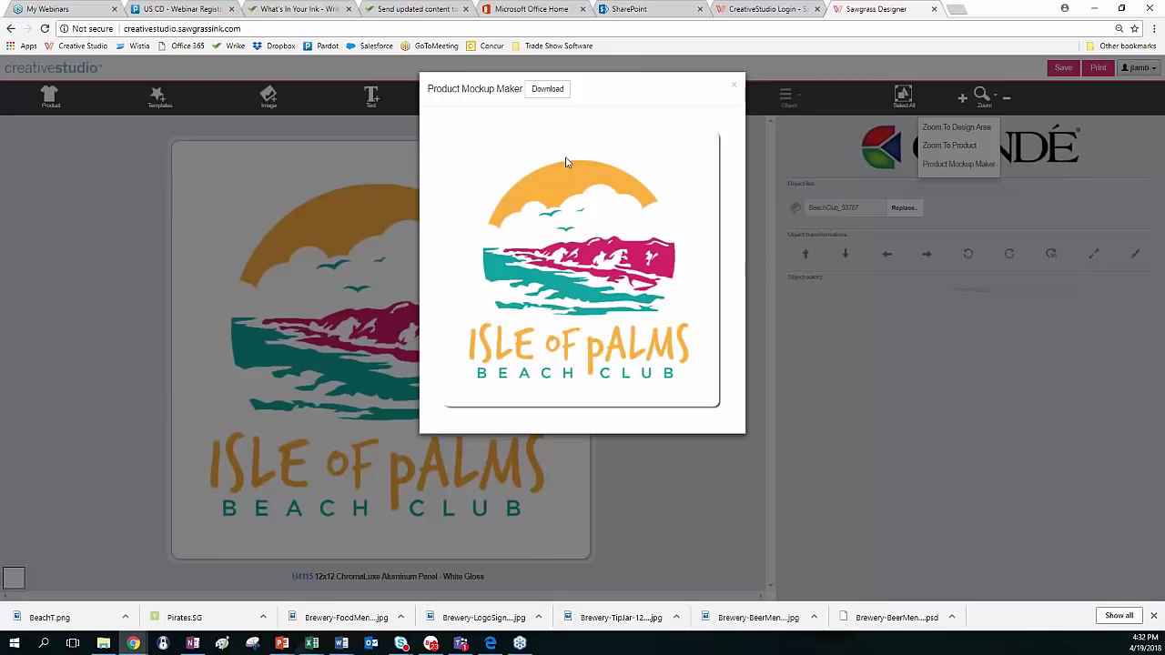
pyautogui.click(733, 85)
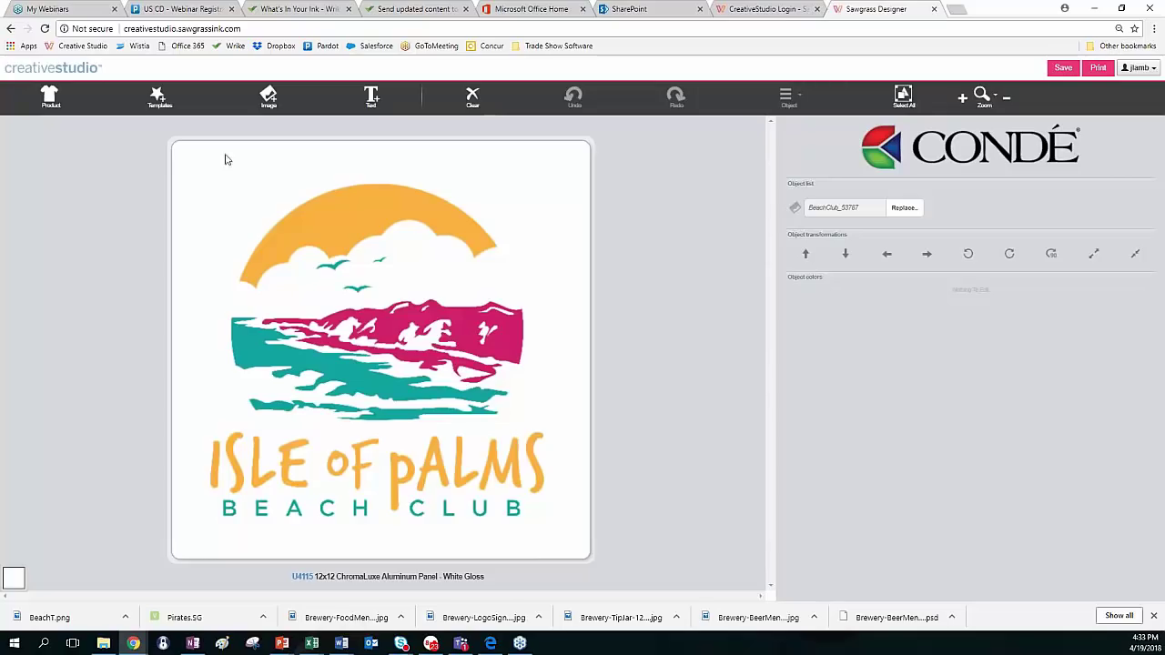
# Search the product catalogue for "floormat" and for "mat"
pyautogui.click(50, 98)
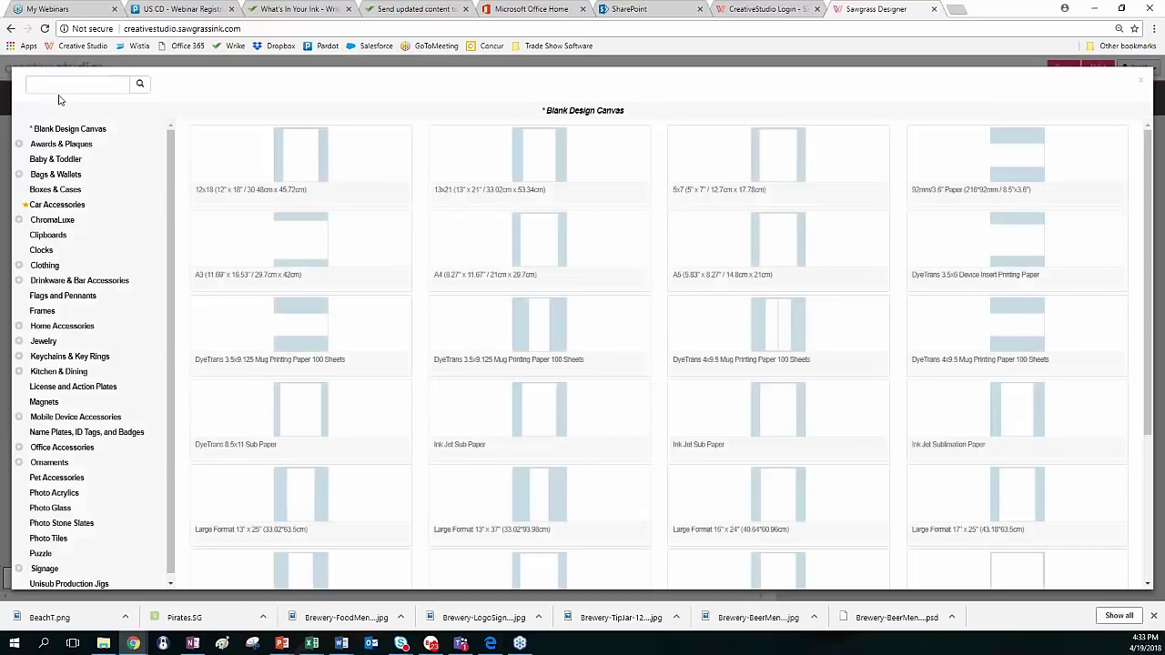
pyautogui.click(70, 85)
pyautogui.write('loormat')
pyautogui.click(141, 84)
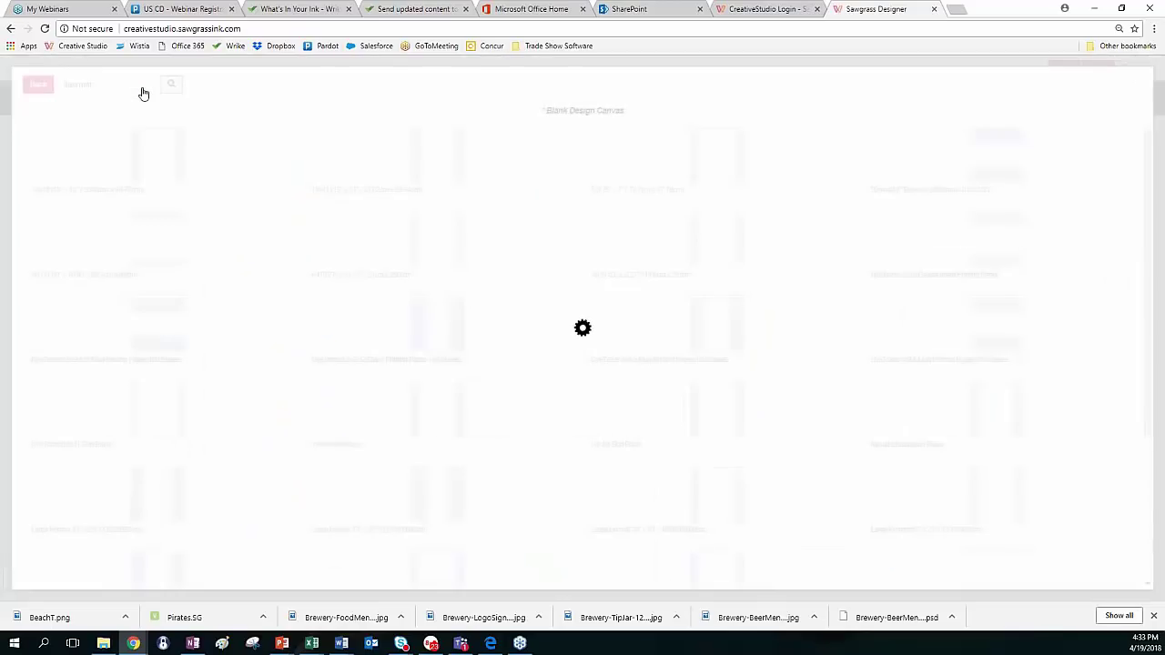
pyautogui.doubleClick(75, 84)
pyautogui.write('mat')
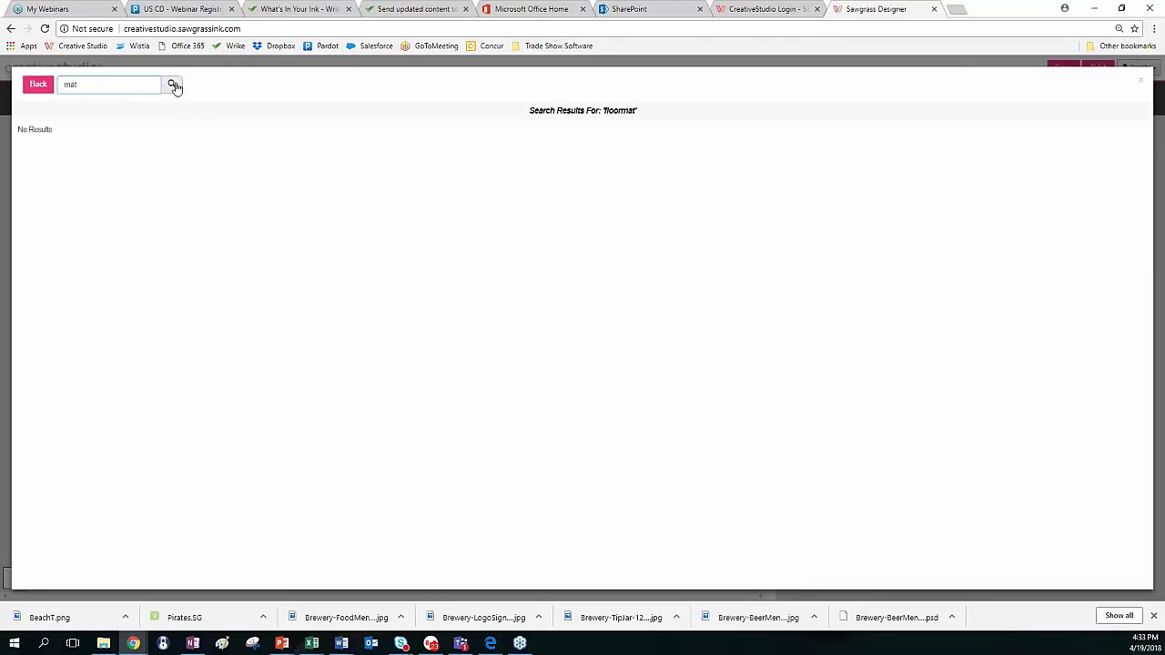
pyautogui.click(171, 85)
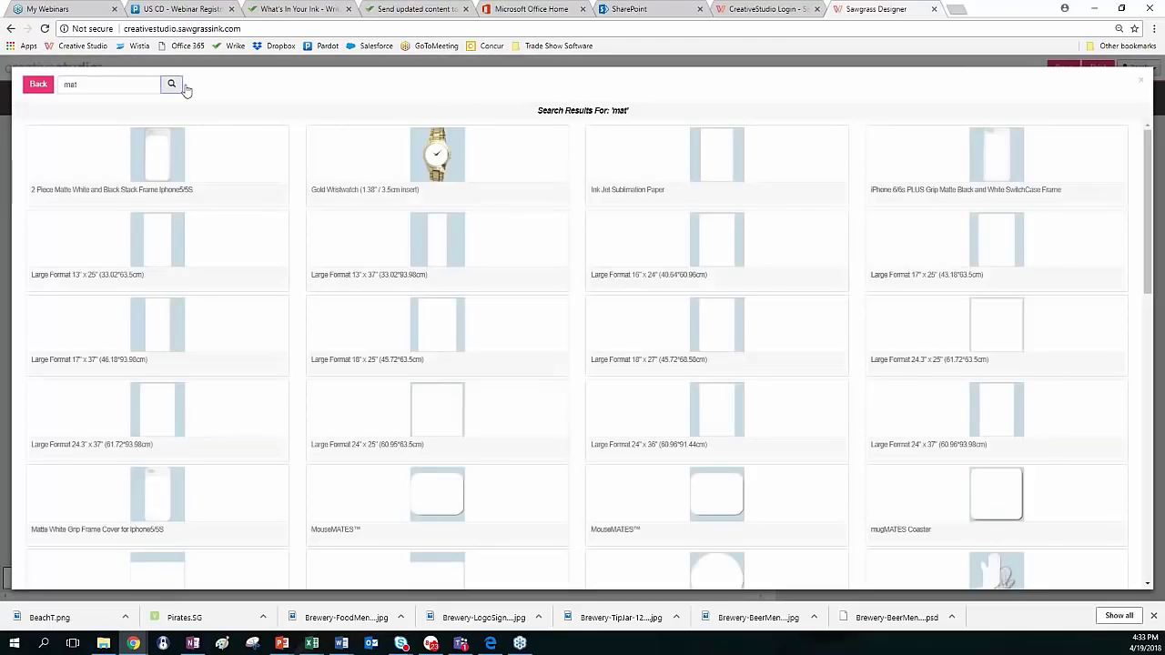
# Look through the whole list of mat search results for a product suited to the beach club logo
pyautogui.scroll(-5, 230, 161)
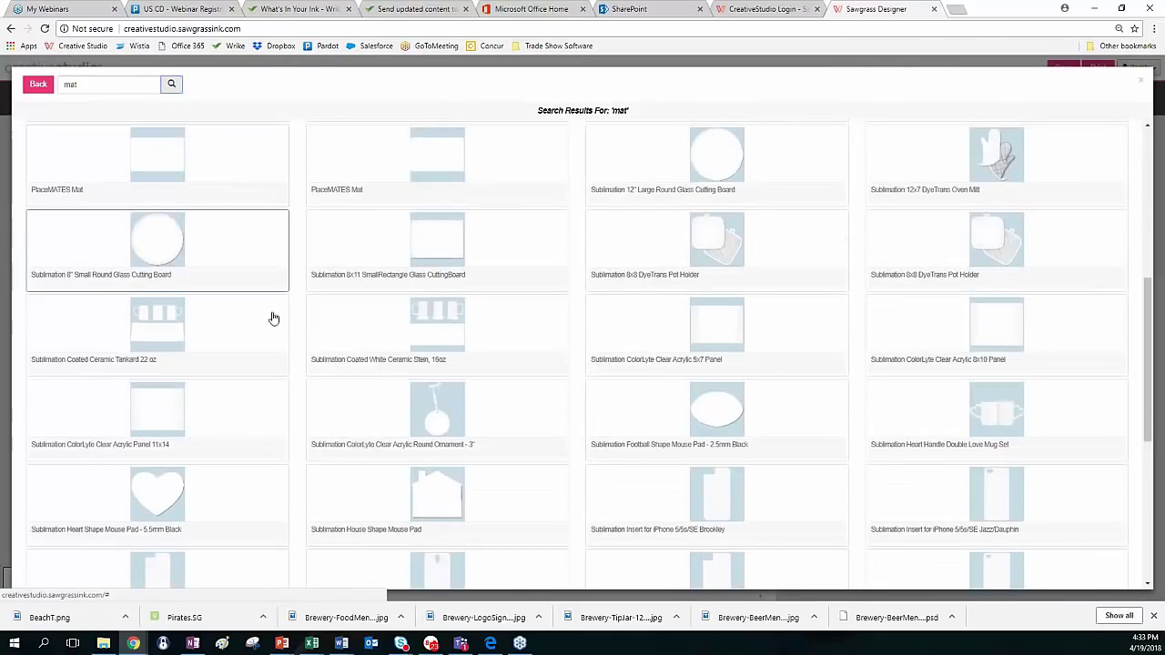
pyautogui.scroll(-3, 301, 340)
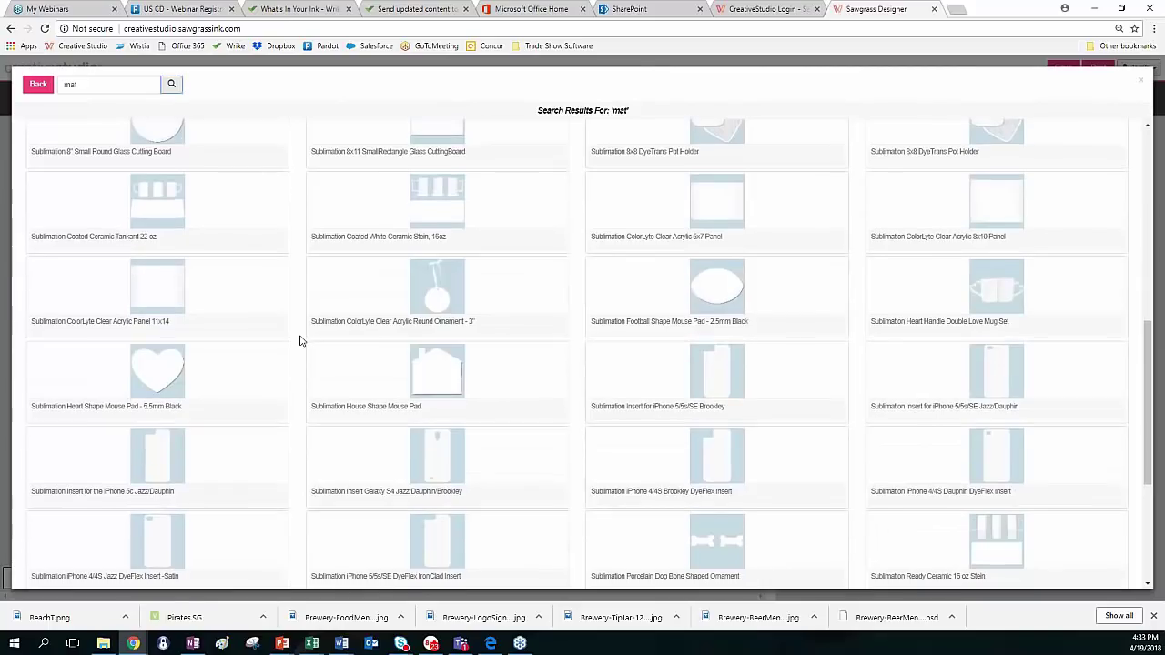
pyautogui.scroll(-1, 301, 340)
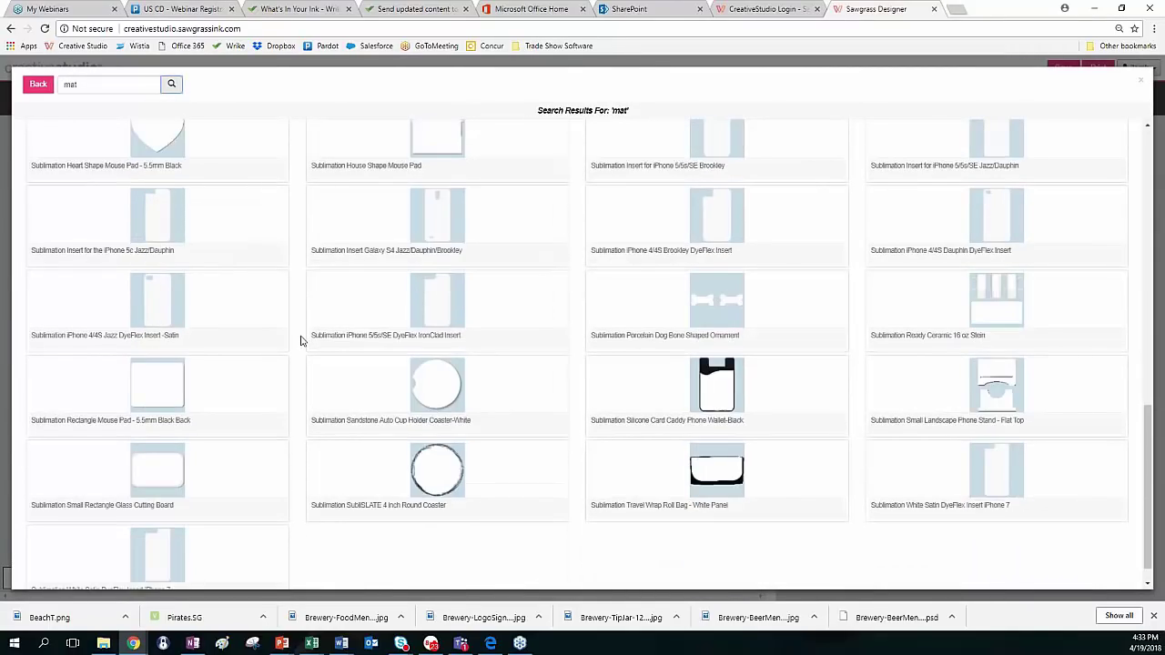
pyautogui.scroll(3, 339, 371)
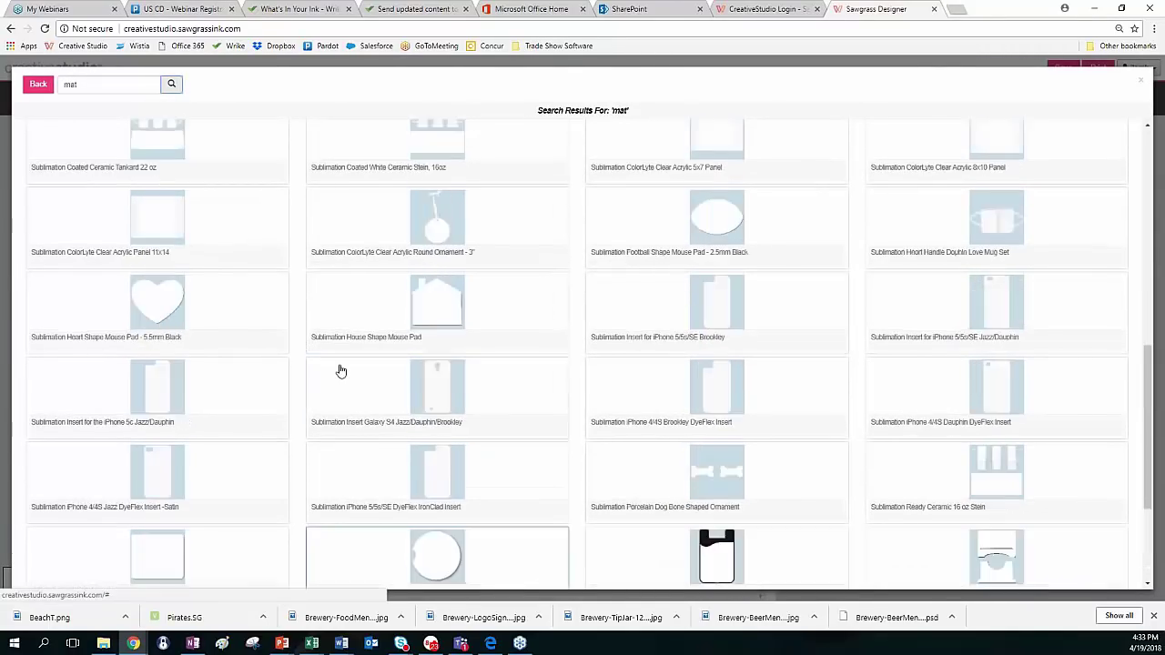
pyautogui.scroll(3, 341, 371)
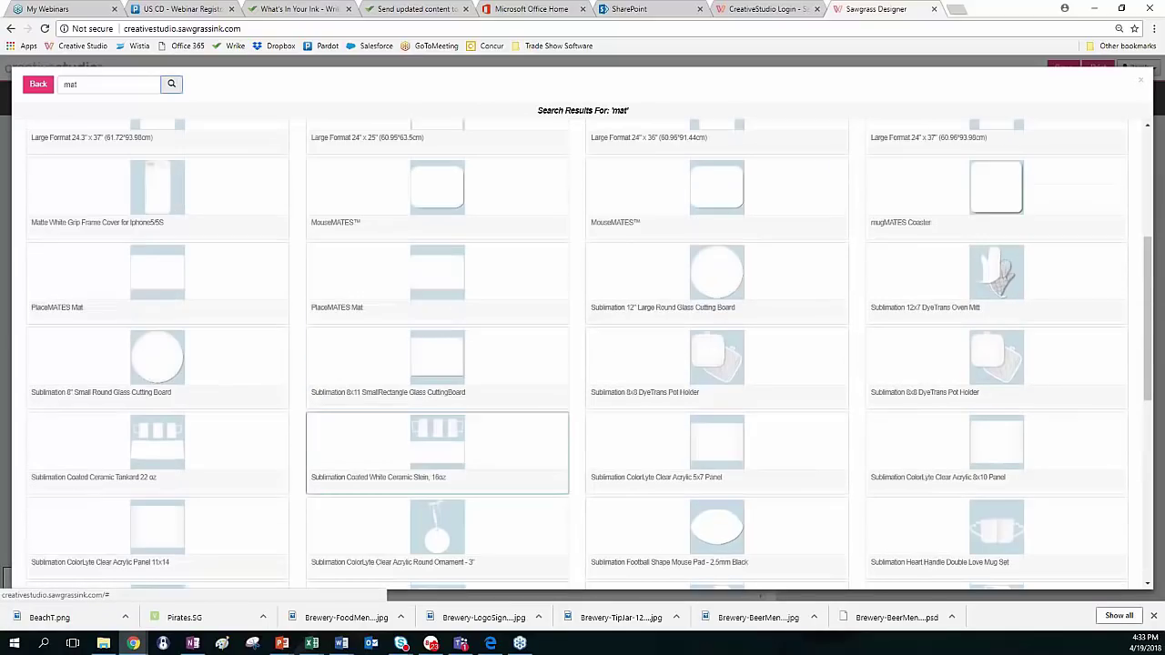
pyautogui.scroll(3, 341, 372)
pyautogui.scroll(1, 333, 378)
pyautogui.scroll(-3, 332, 378)
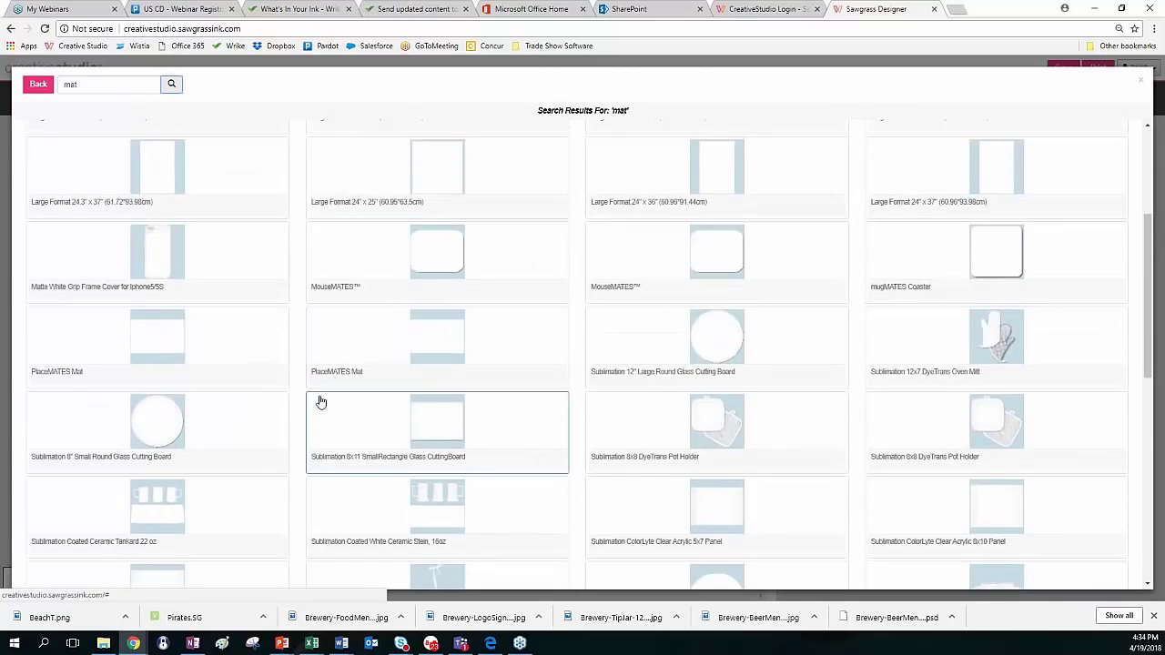
pyautogui.scroll(-2, 321, 401)
pyautogui.scroll(-2, 318, 400)
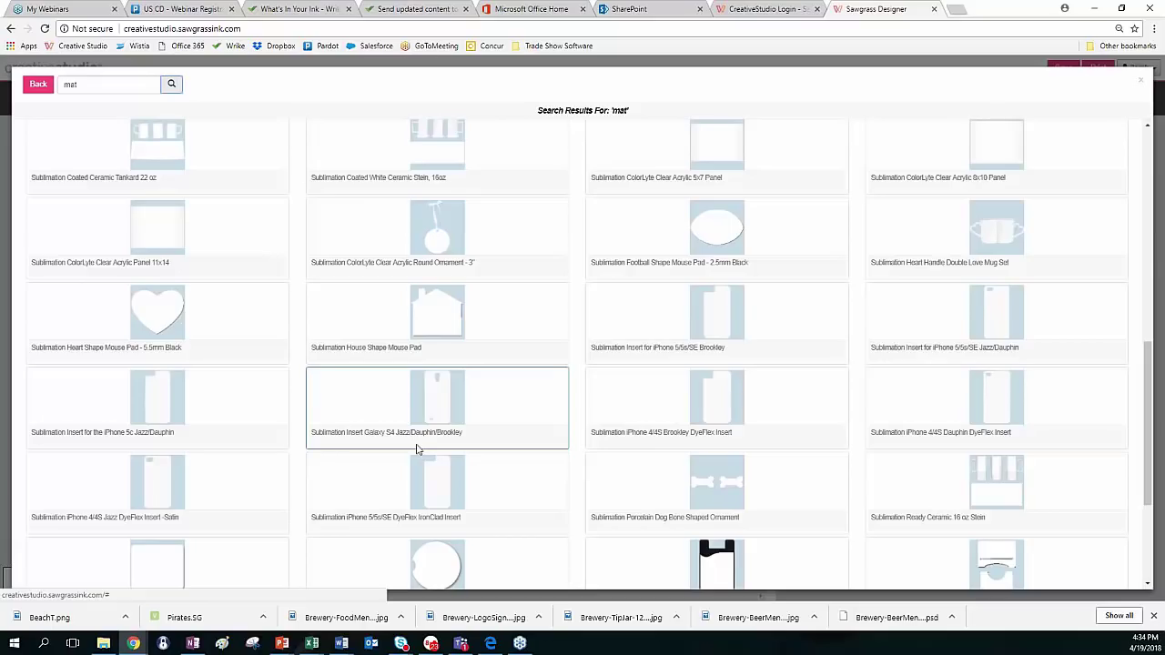
pyautogui.scroll(-3, 571, 485)
pyautogui.scroll(-1, 571, 485)
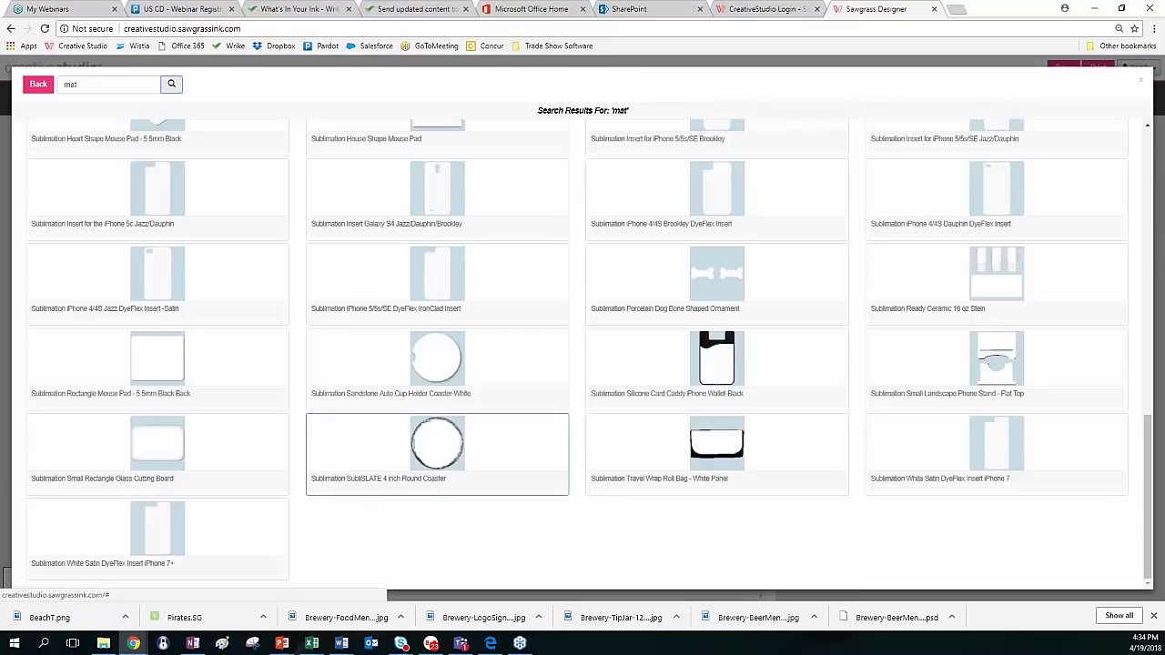
# Change the product to Large Format 13" x 25" (33.02*63.5cm) in horizontal orientation
pyautogui.scroll(10, 266, 428)
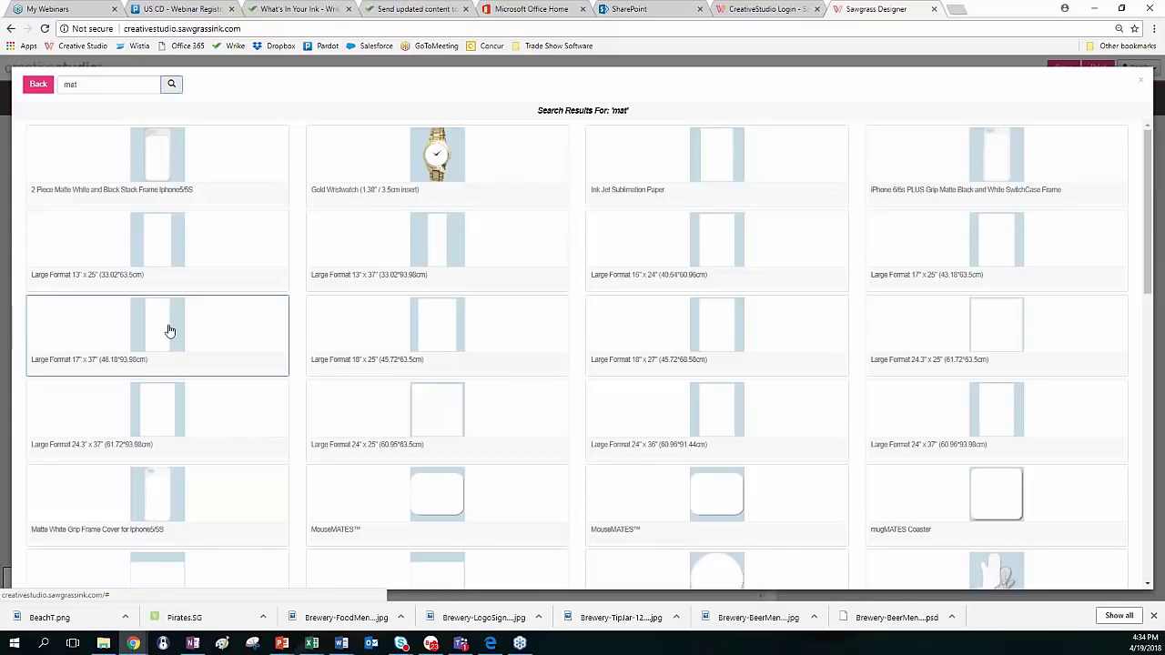
pyautogui.click(163, 241)
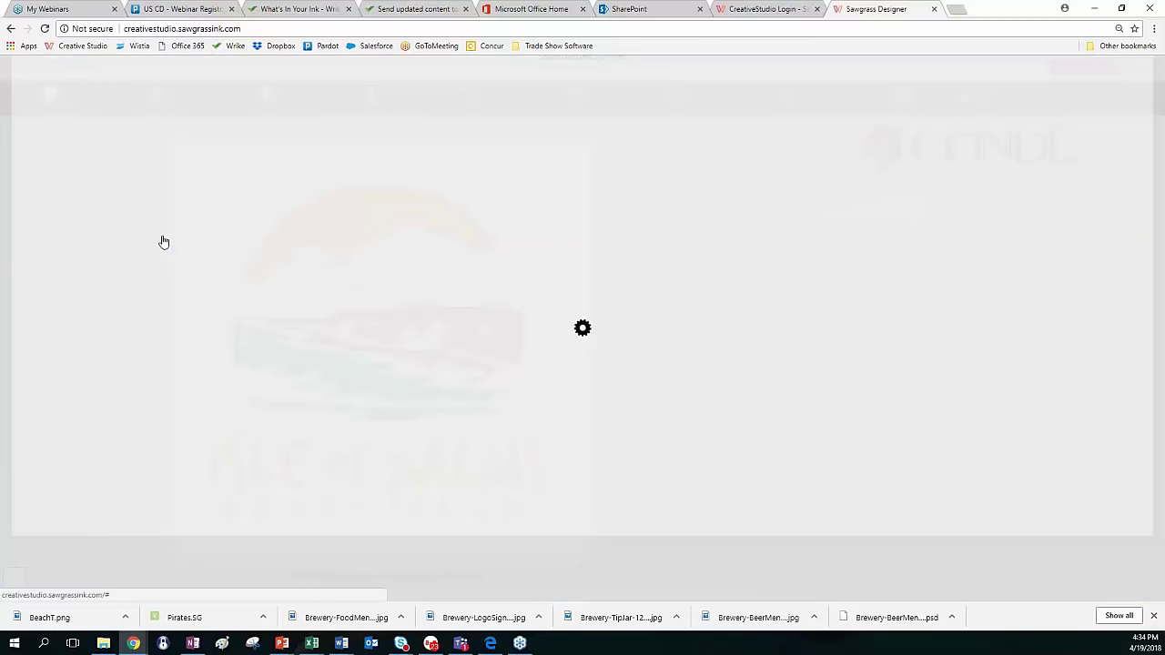
pyautogui.click(207, 156)
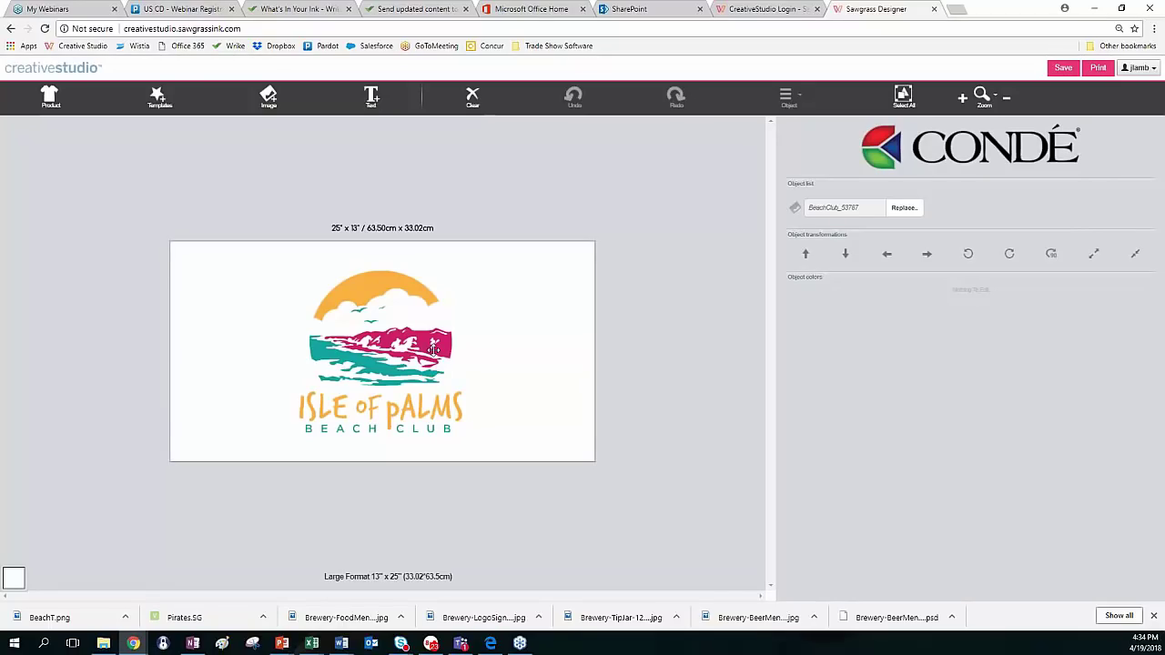
# Enlarge the beach club logo to about 12.46 in wide by 11.57 in high and position it near the middle of the canvas
pyautogui.click(347, 345)
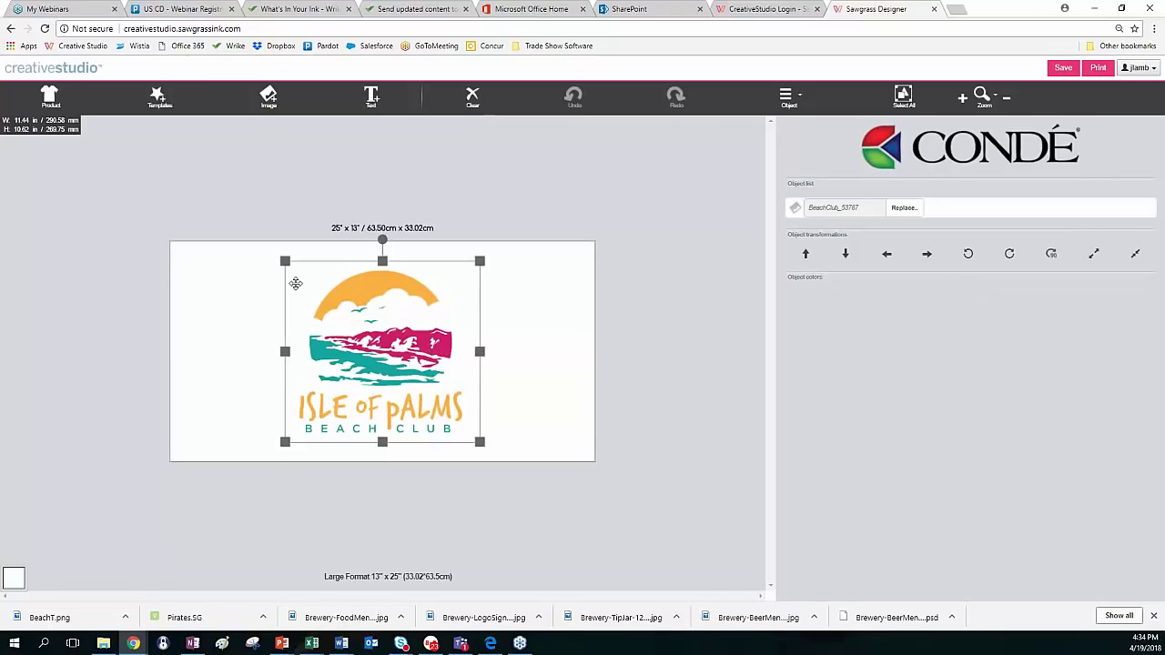
pyautogui.moveTo(285, 262); pyautogui.dragTo(273, 249)
pyautogui.moveTo(483, 260); pyautogui.dragTo(489, 264)
pyautogui.moveTo(426, 358); pyautogui.dragTo(432, 358)
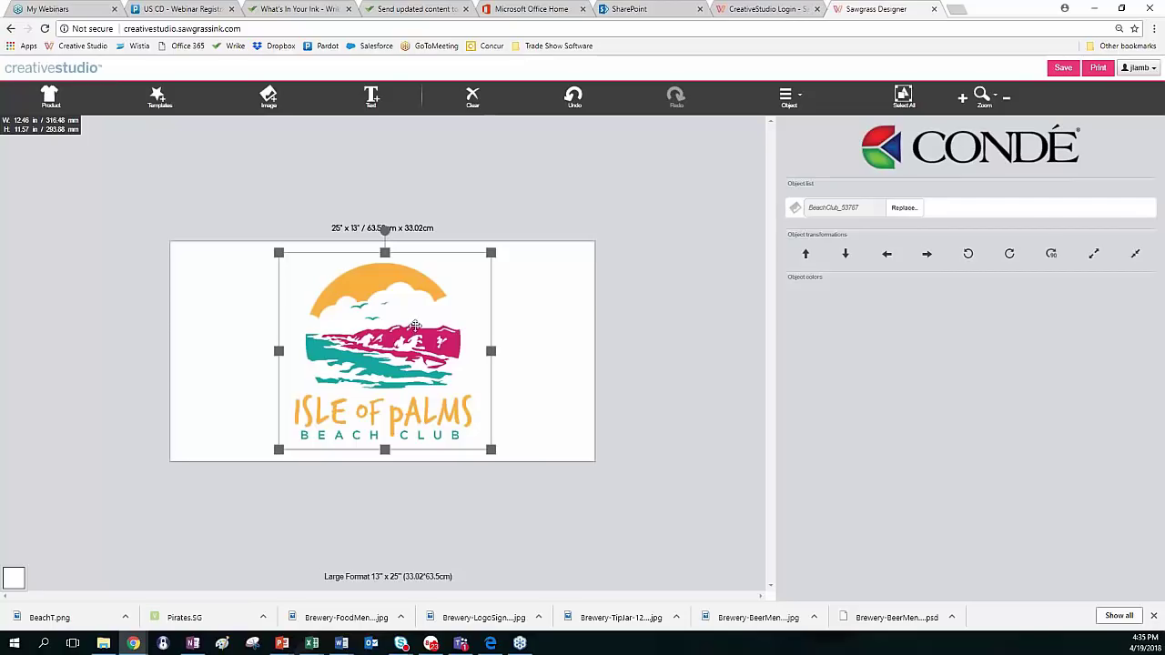
# Search the product catalogue for "car", return to the full catalogue and look over its category list
pyautogui.click(49, 96)
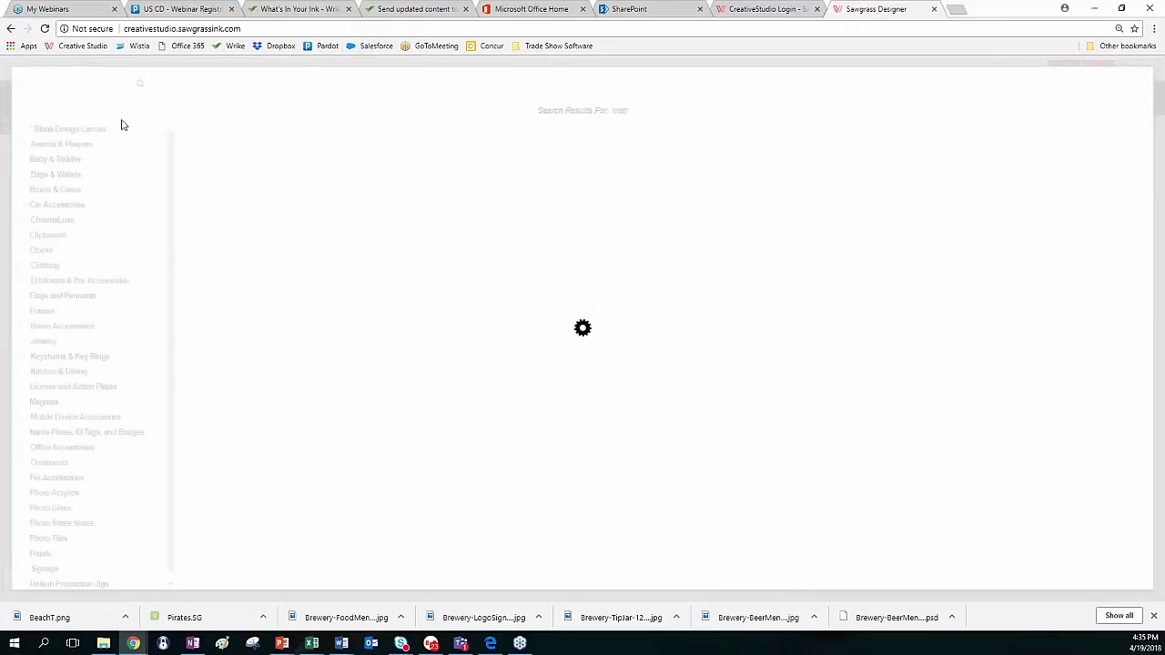
pyautogui.click(101, 84)
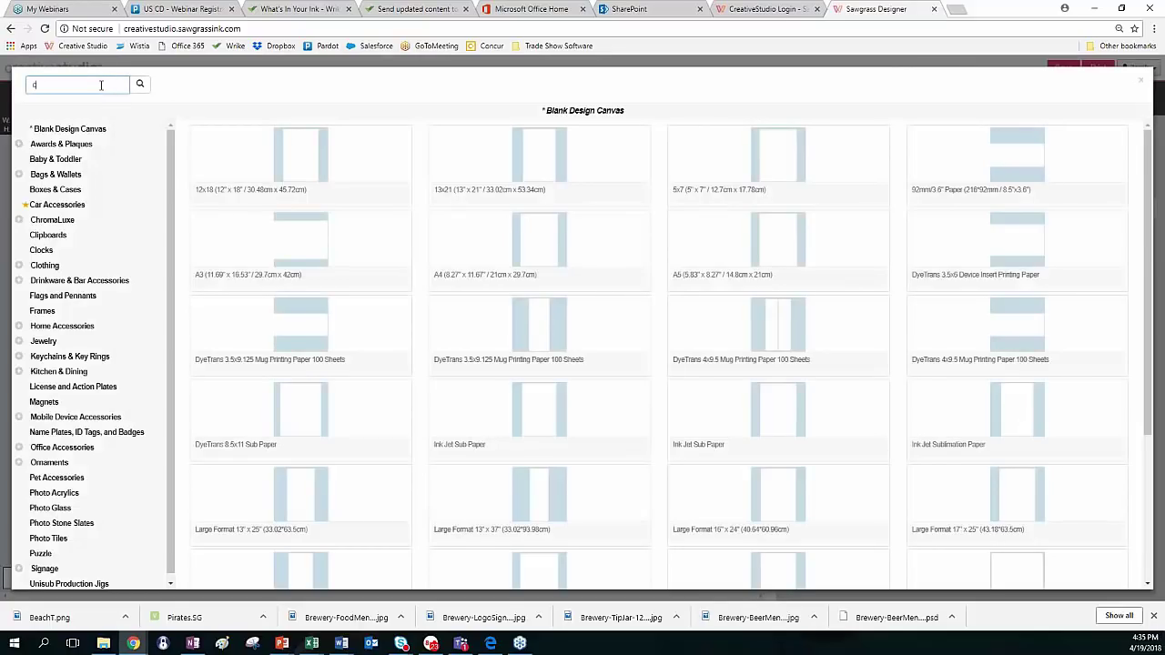
pyautogui.write('car')
pyautogui.click(140, 83)
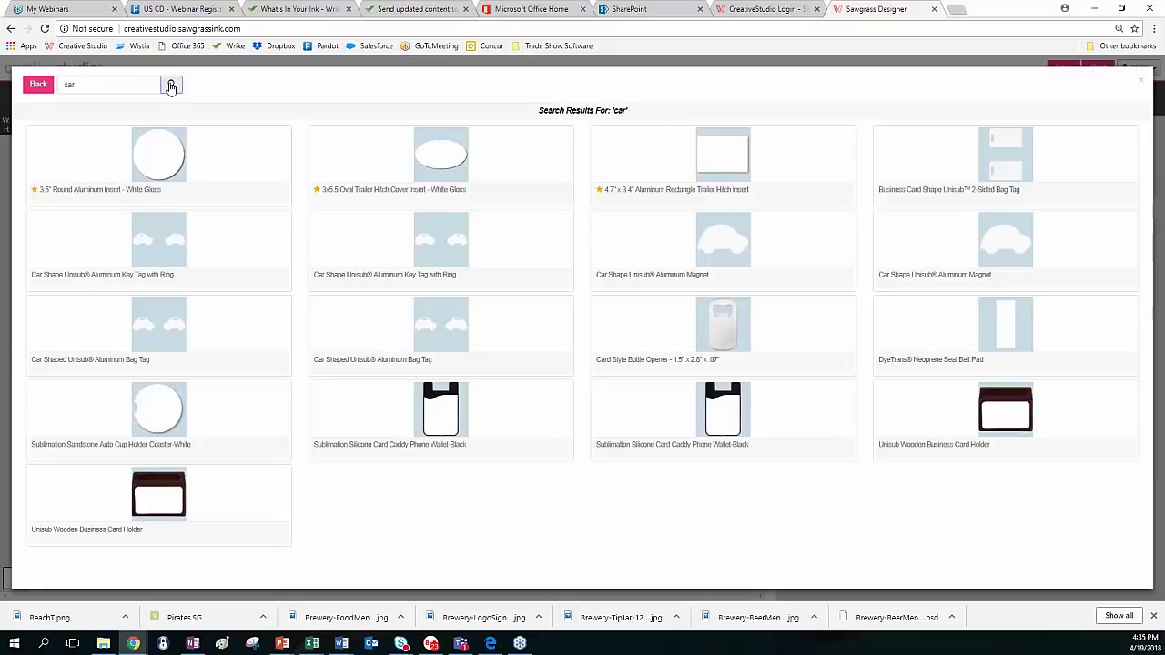
pyautogui.click(45, 85)
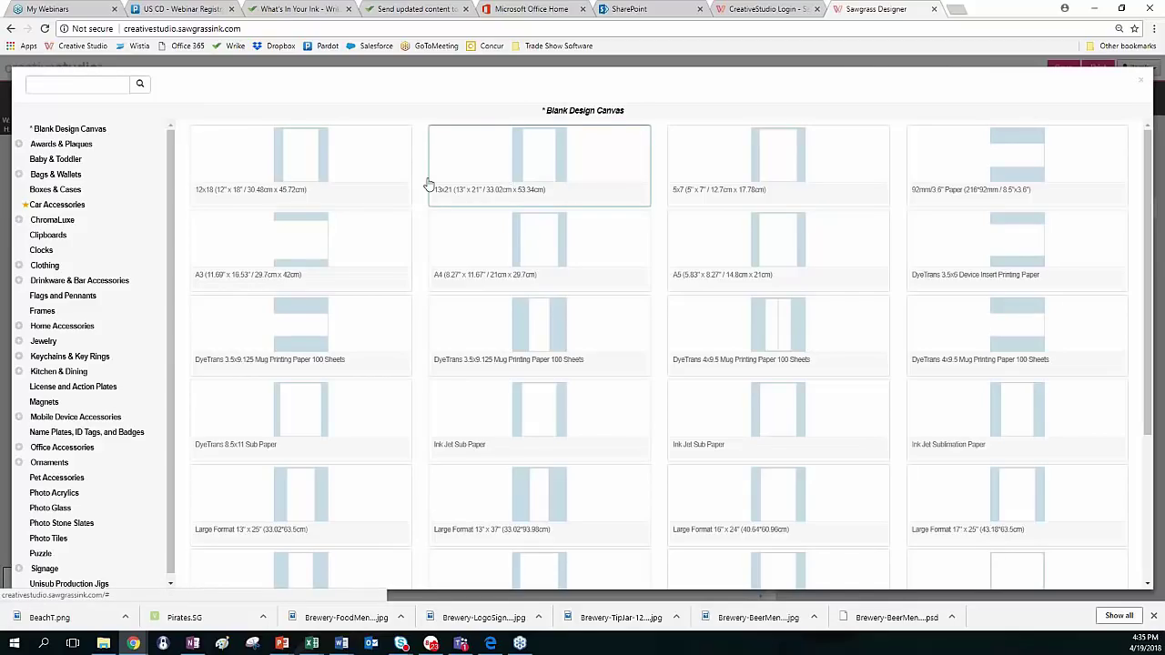
pyautogui.scroll(-1, 129, 322)
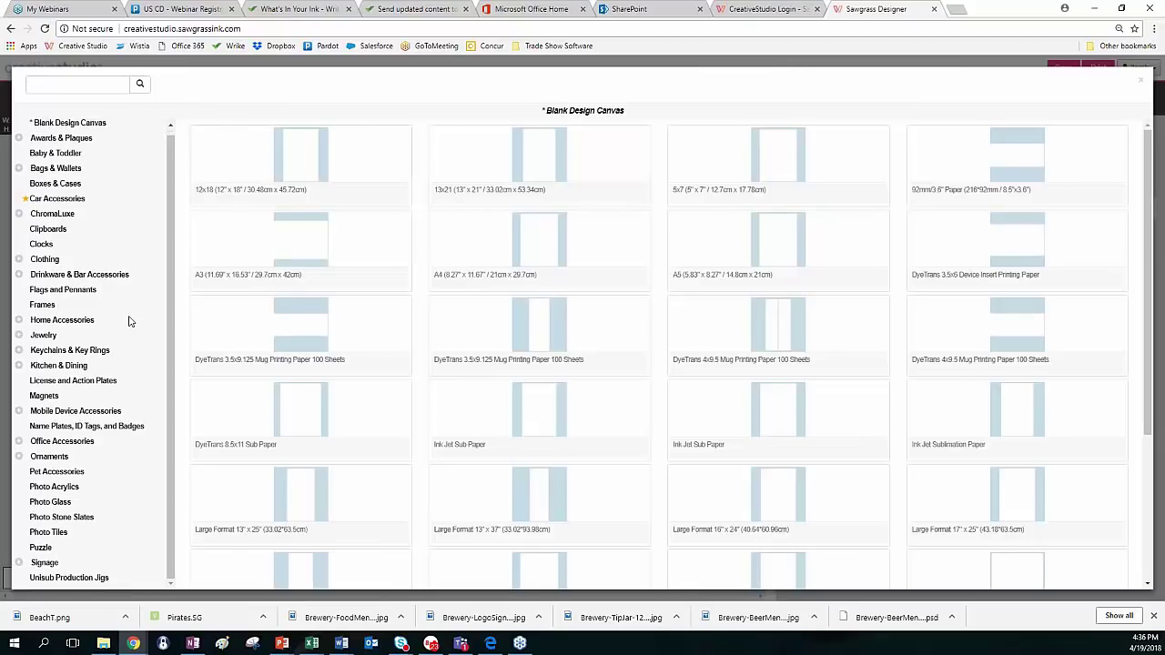
pyautogui.scroll(1, 129, 321)
# Search the product catalogue for "tote" and for "bag"
pyautogui.click(80, 83)
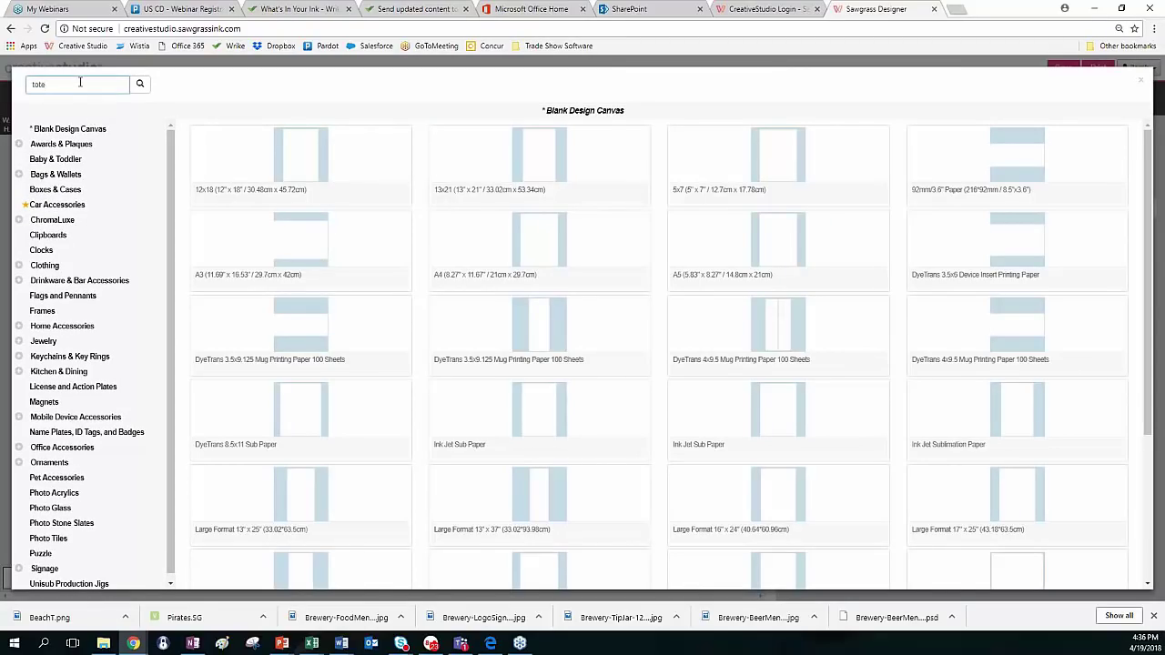
pyautogui.click(139, 83)
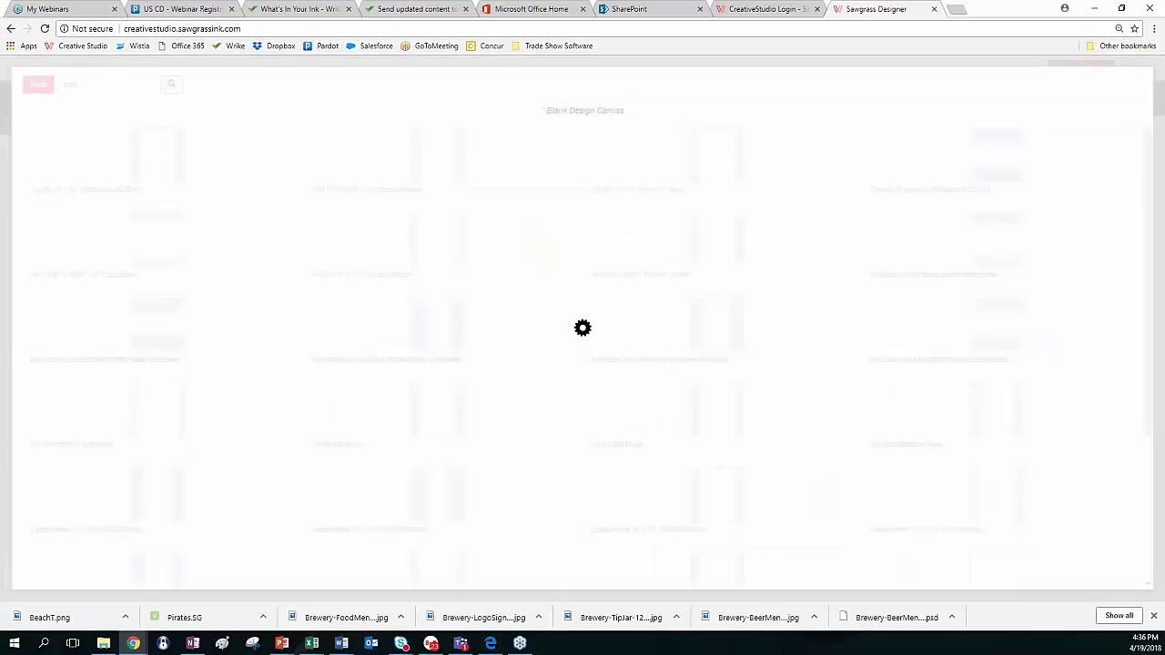
pyautogui.moveTo(104, 84); pyautogui.dragTo(44, 91)
pyautogui.write('bag')
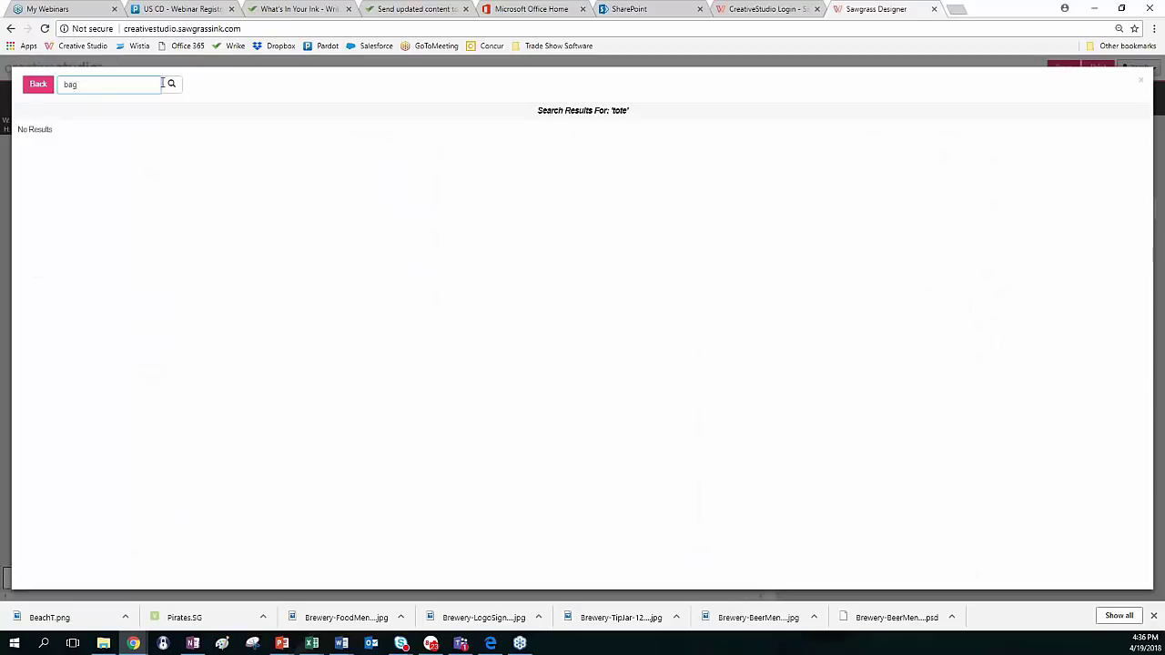
pyautogui.press('Return')
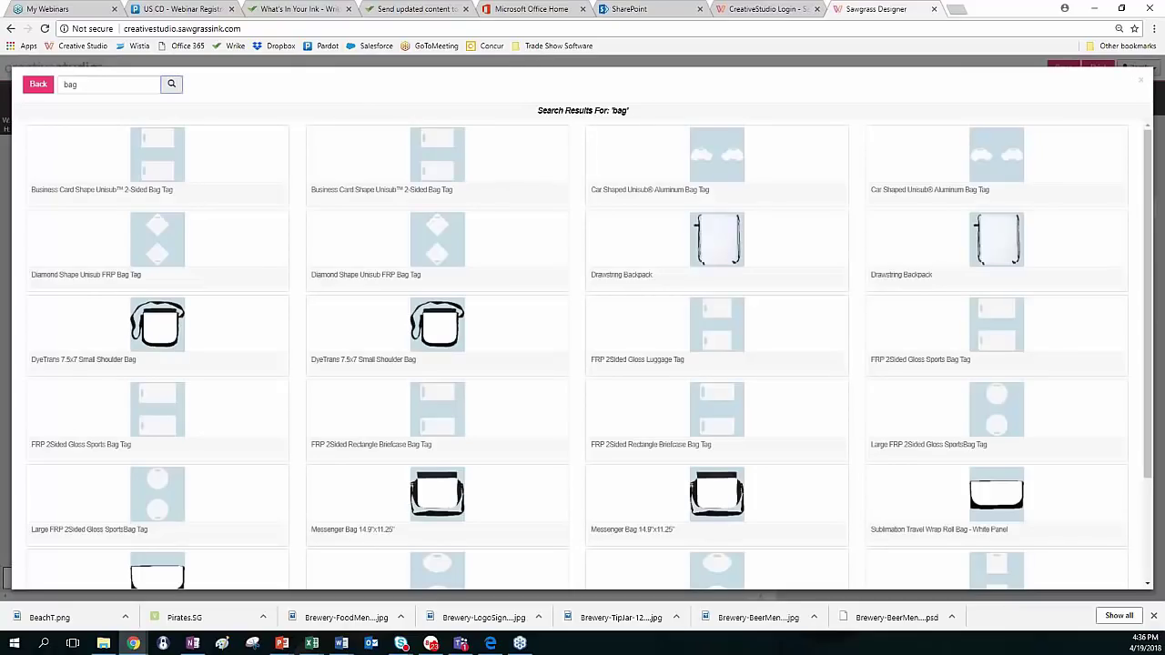
# Change the product to the Drawstring Backpack, choosing a paper size for its Back side and using that side
pyautogui.scroll(-3, 295, 323)
pyautogui.scroll(2, 295, 324)
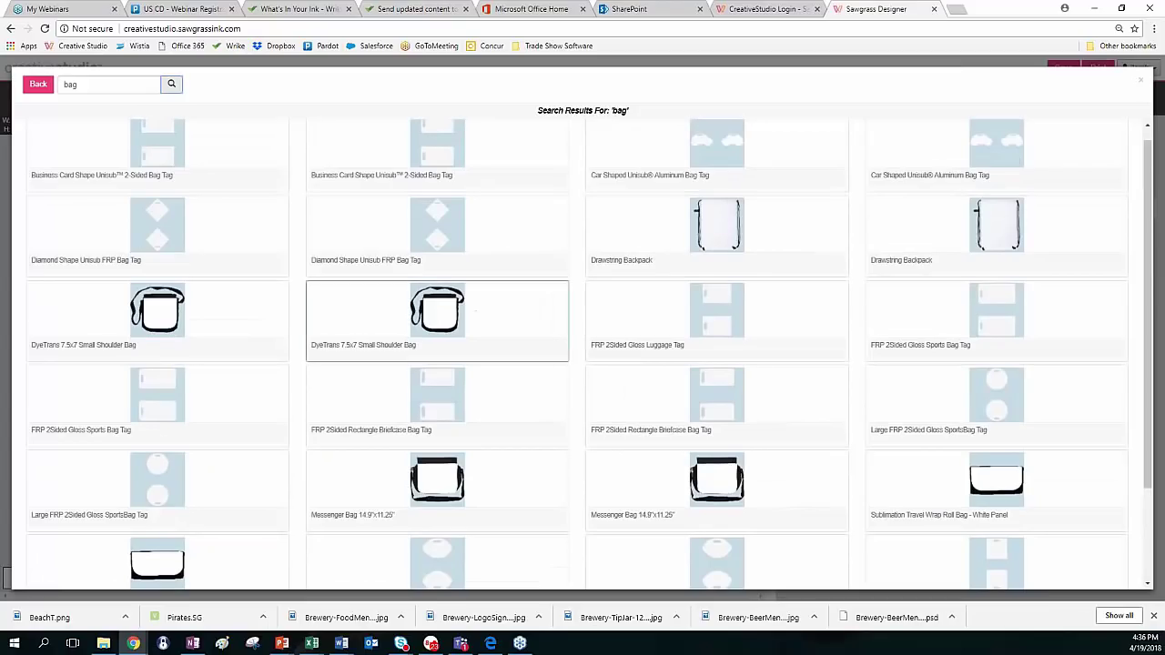
pyautogui.click(716, 235)
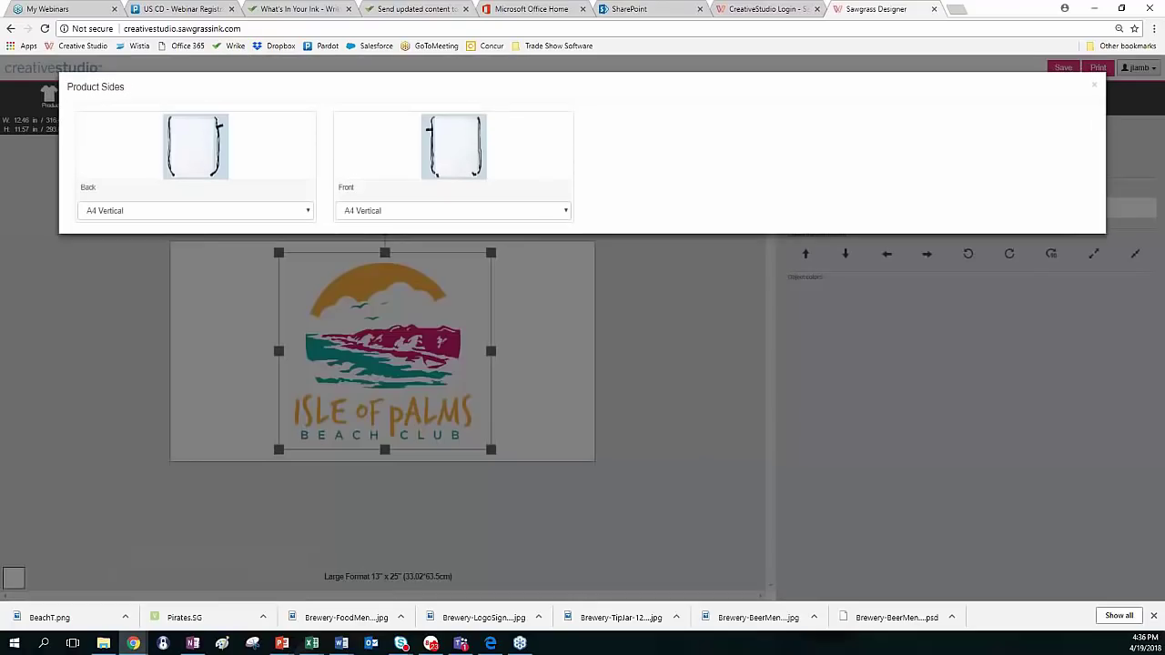
pyautogui.click(307, 212)
pyautogui.click(214, 284)
pyautogui.click(197, 158)
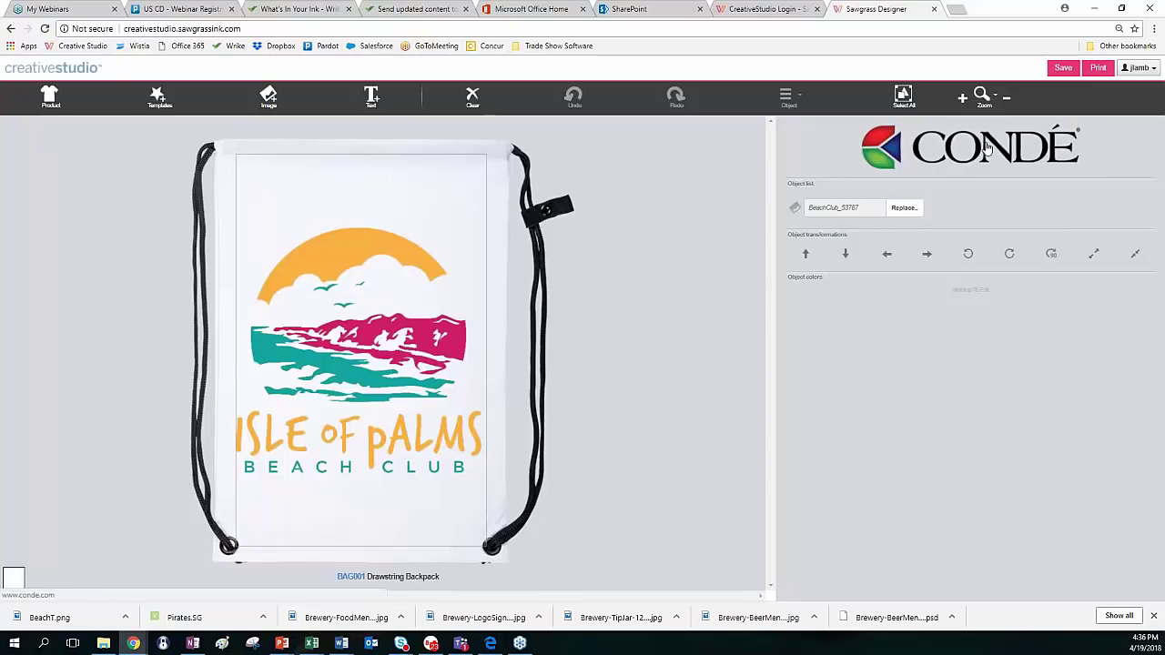
# Preview the beach club drawstring backpack as a product mockup and close the preview without downloading it
pyautogui.click(995, 99)
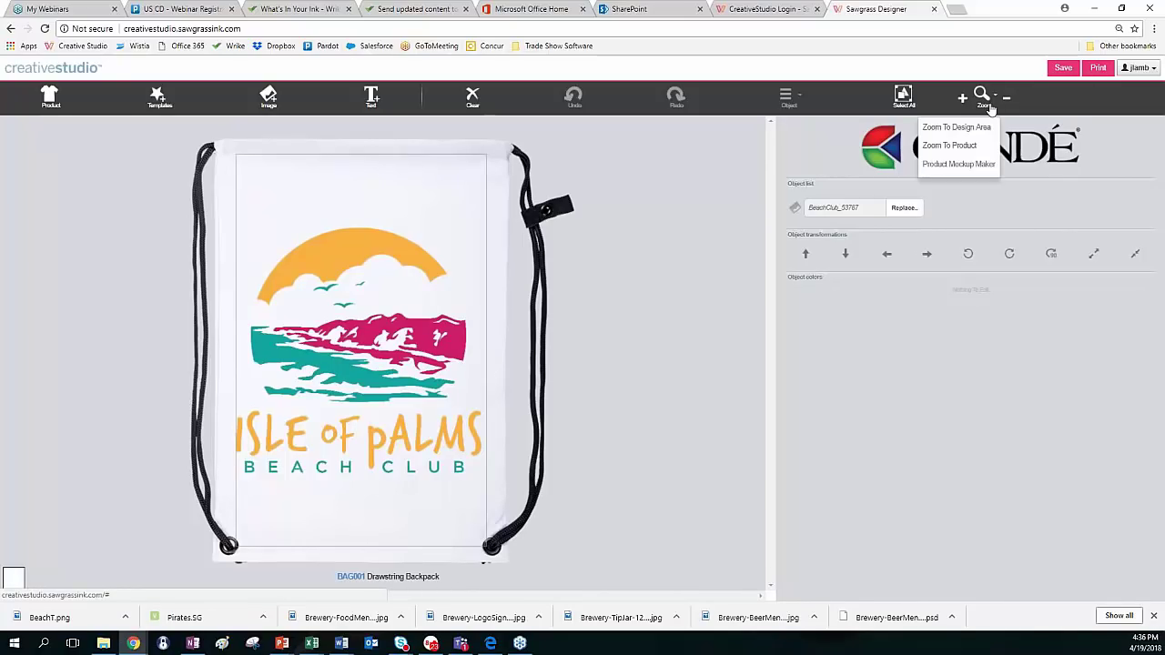
pyautogui.click(974, 164)
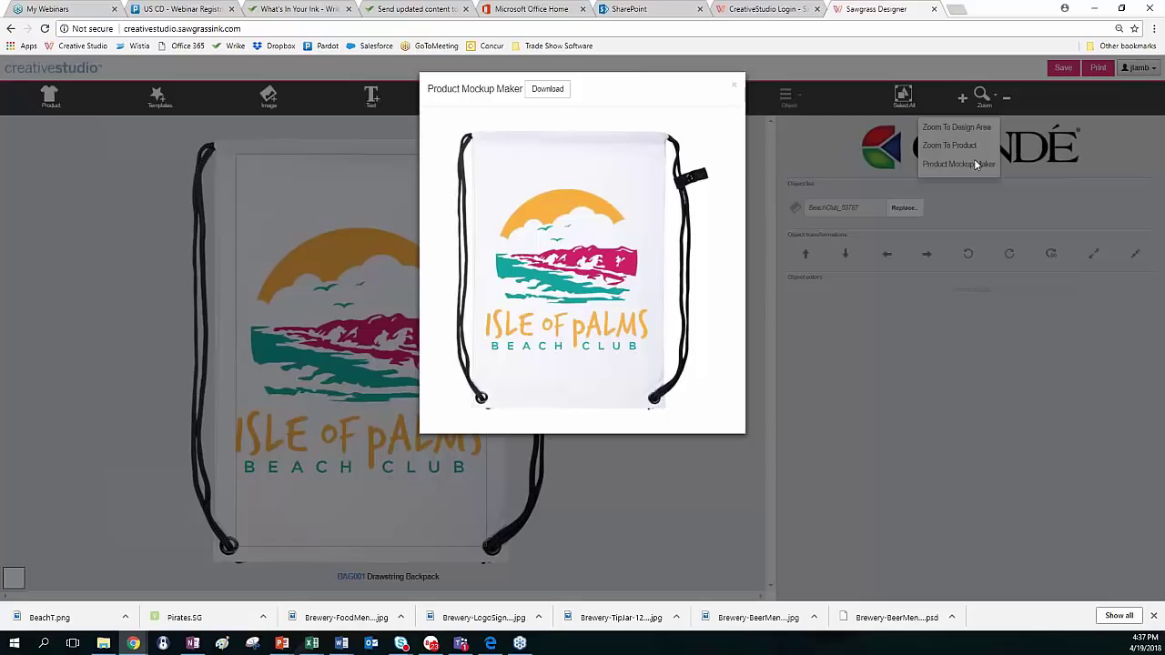
pyautogui.click(733, 84)
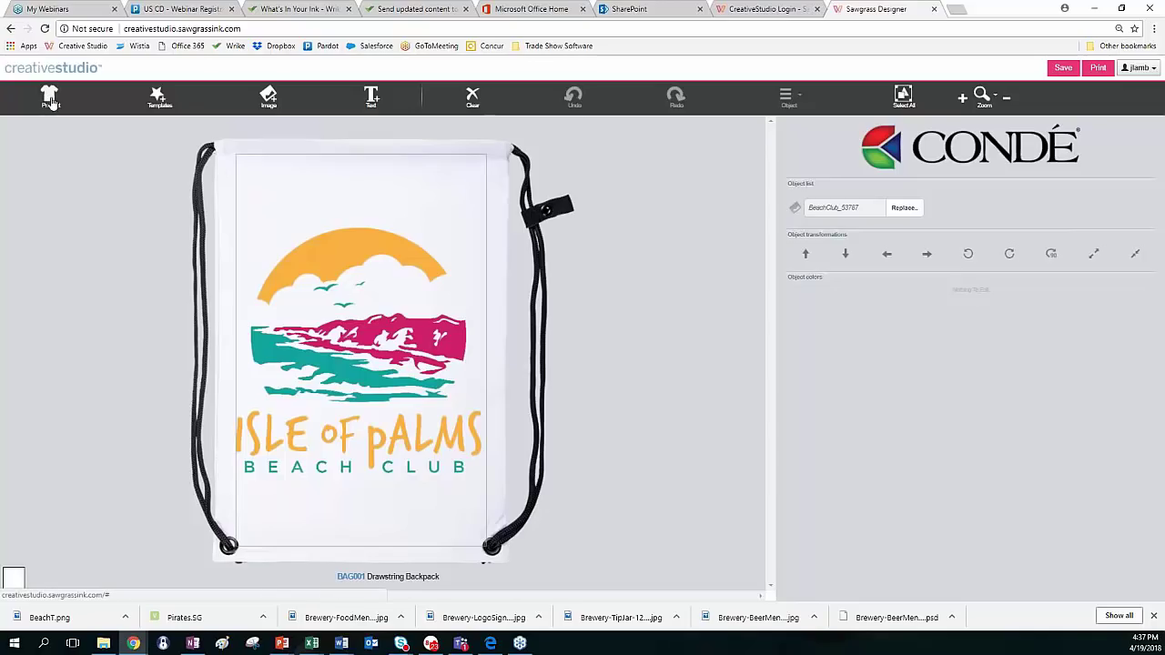
# Clear the backpack design and change the product to the 6x6 ChromaLuxe Hardboard Flat Top Panel w/Easel from the Desktop Photo Panels
pyautogui.click(473, 97)
pyautogui.click(724, 119)
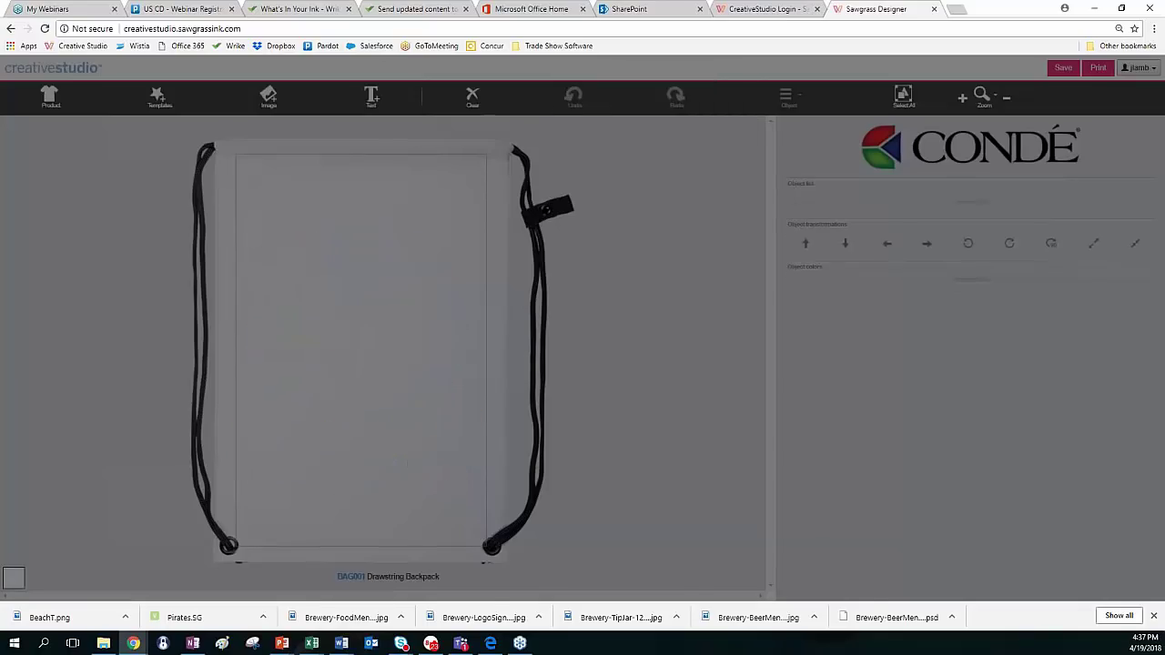
pyautogui.click(50, 95)
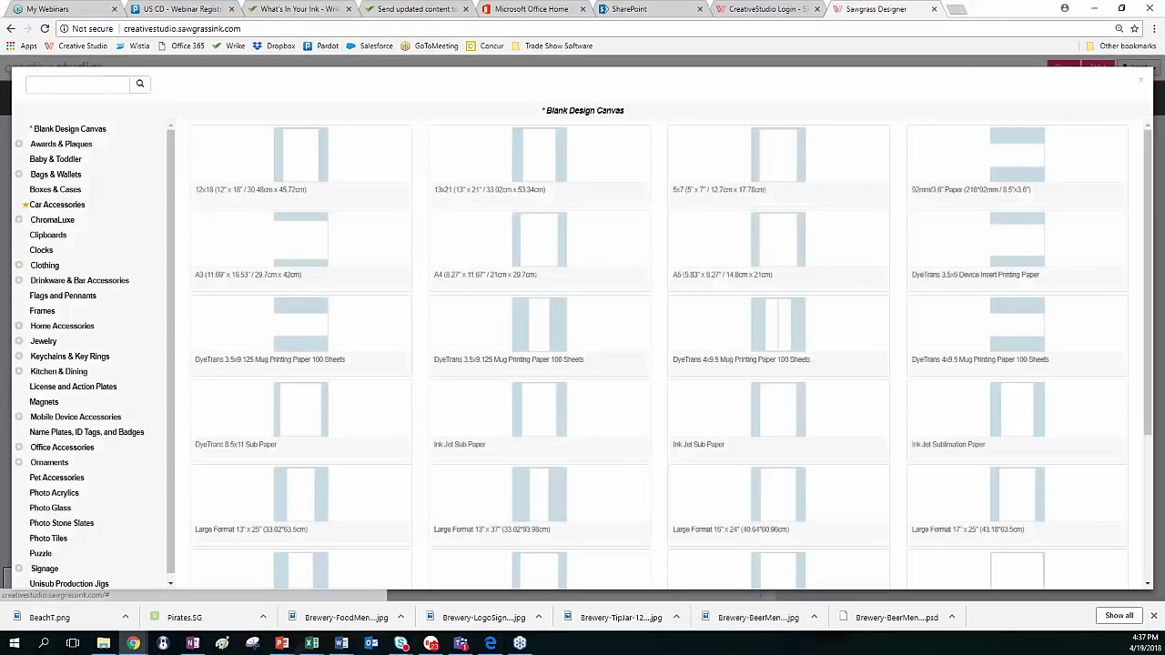
pyautogui.click(53, 220)
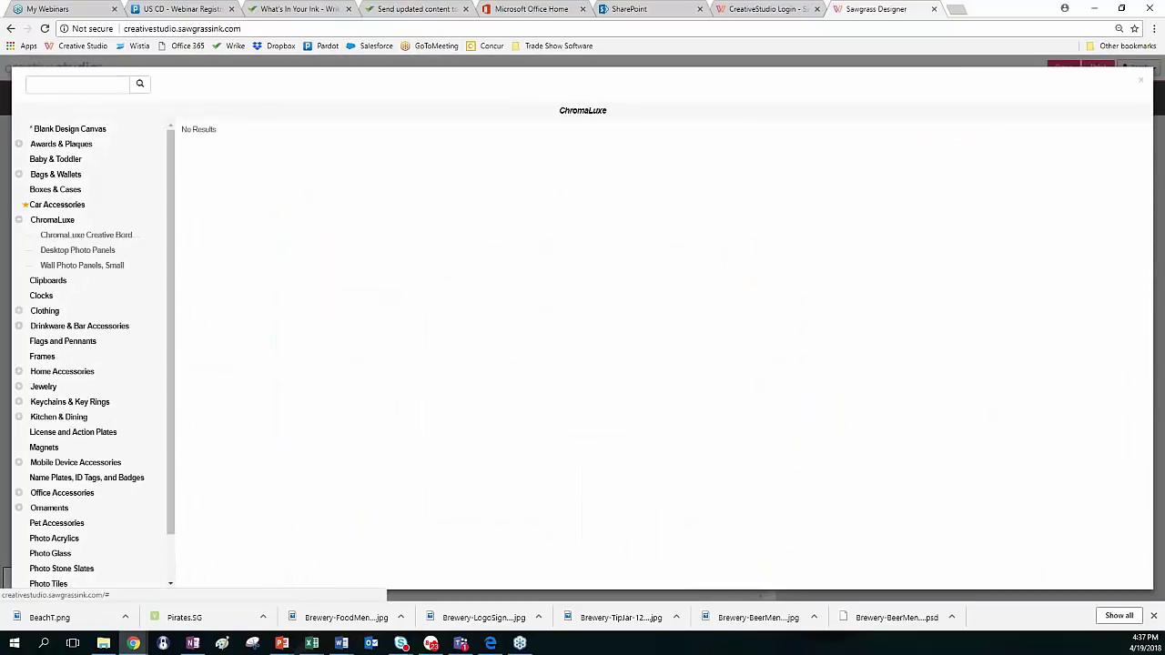
pyautogui.click(71, 250)
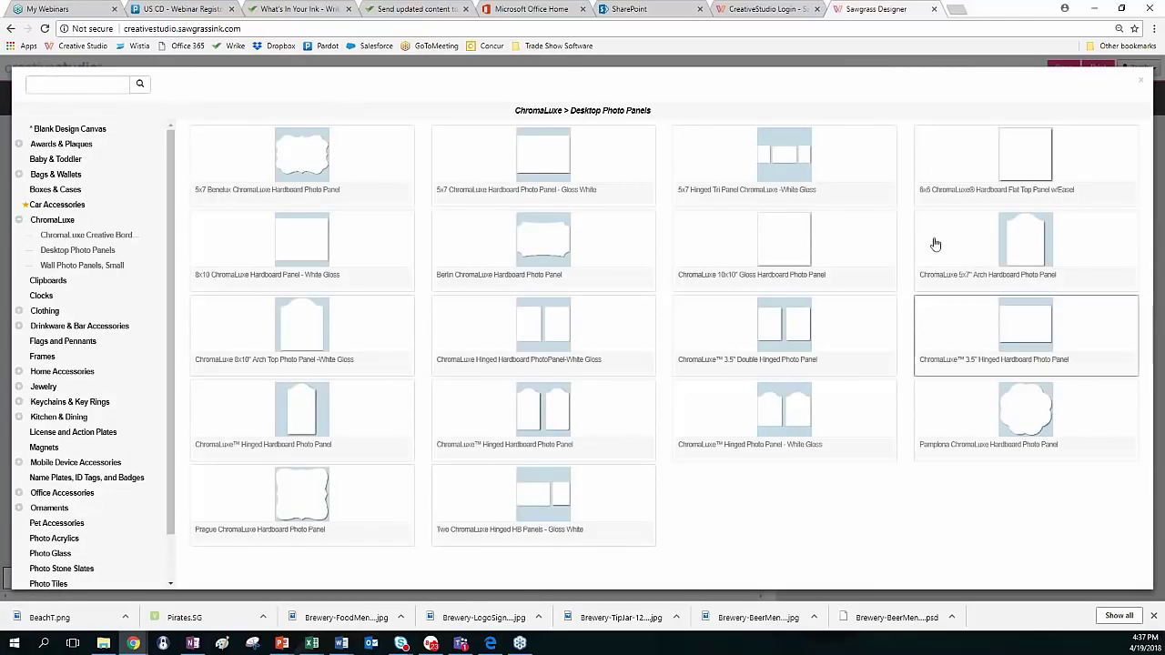
pyautogui.click(1036, 152)
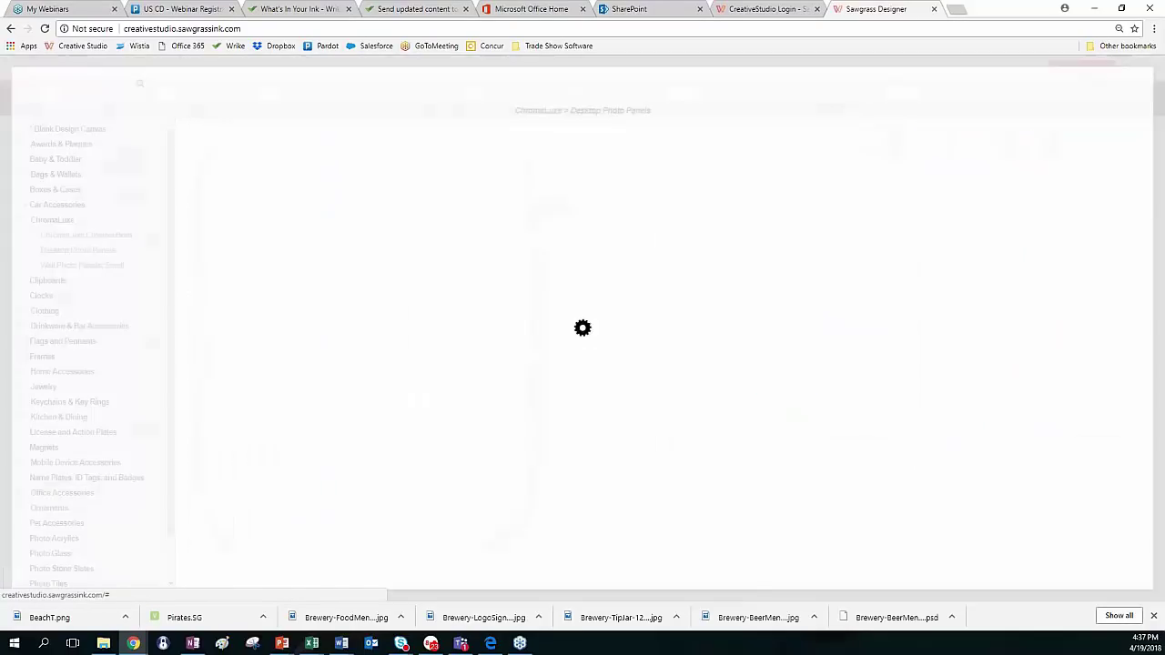
pyautogui.click(307, 215)
pyautogui.click(244, 235)
pyautogui.click(221, 162)
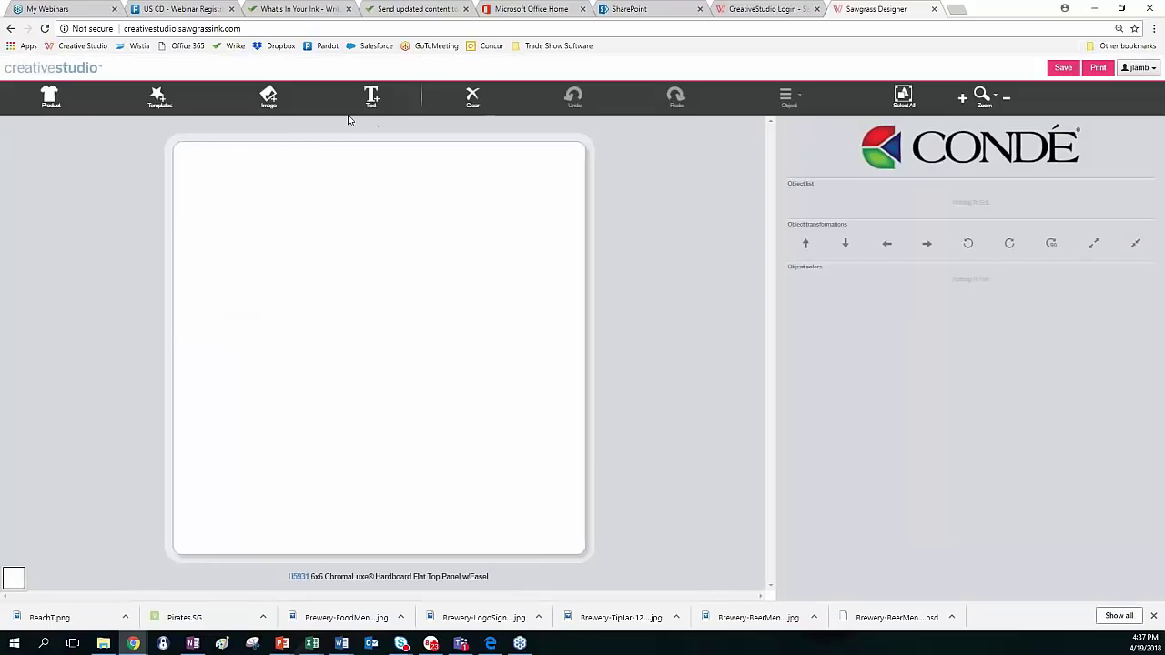
# Add the girl photo to the panel, shrink it to about 3.75 by 5.62 in and centre it
pyautogui.click(269, 97)
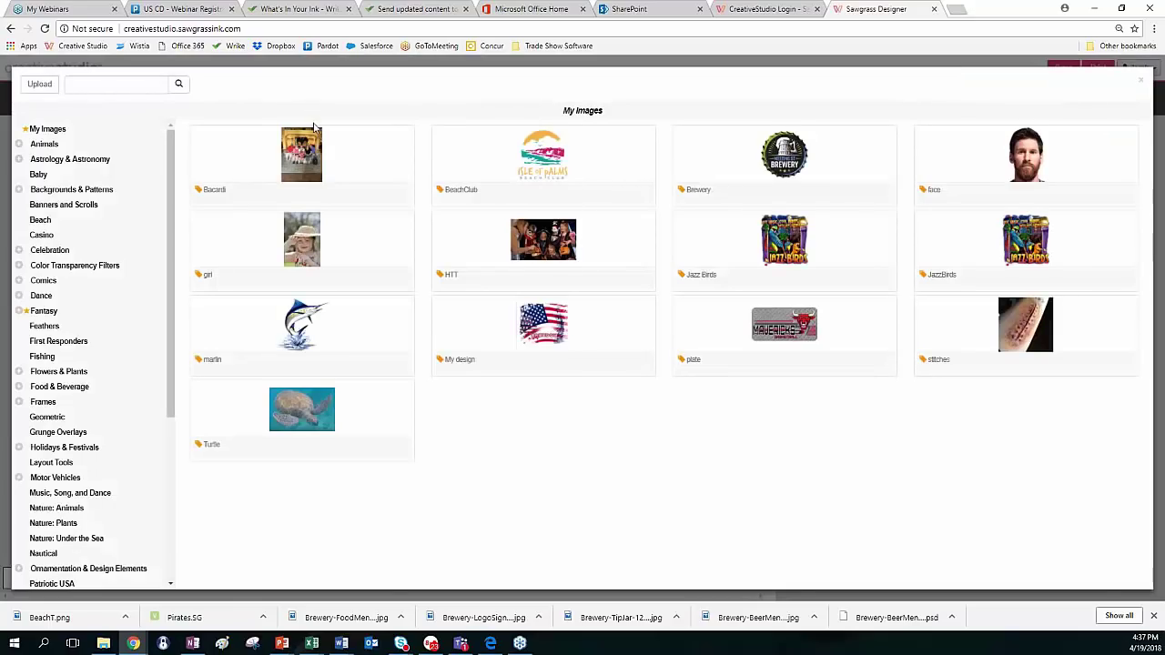
pyautogui.click(302, 239)
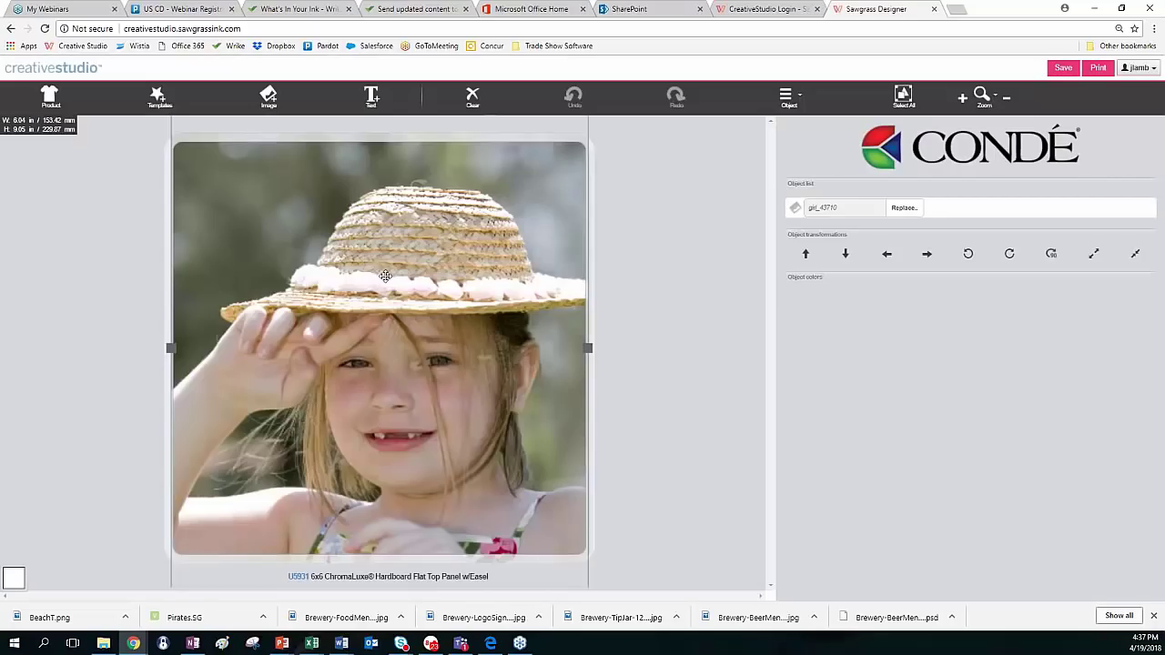
pyautogui.moveTo(384, 260); pyautogui.dragTo(325, 460)
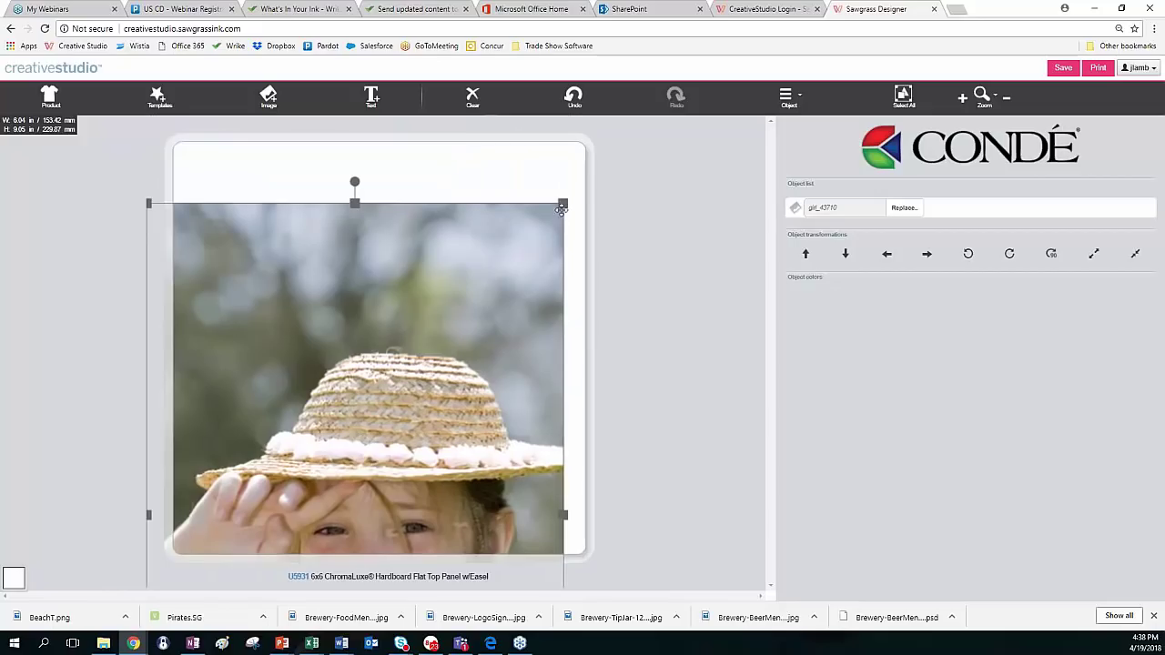
pyautogui.moveTo(564, 203); pyautogui.dragTo(403, 440)
pyautogui.moveTo(325, 500); pyautogui.dragTo(432, 216)
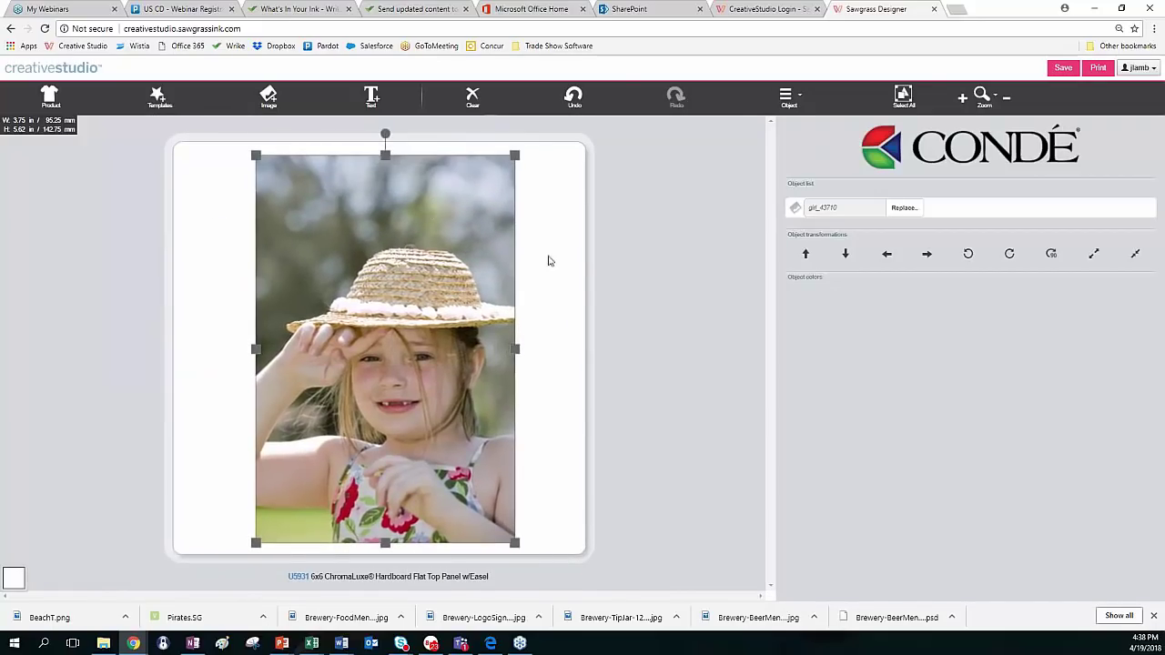
pyautogui.moveTo(487, 345); pyautogui.dragTo(488, 338)
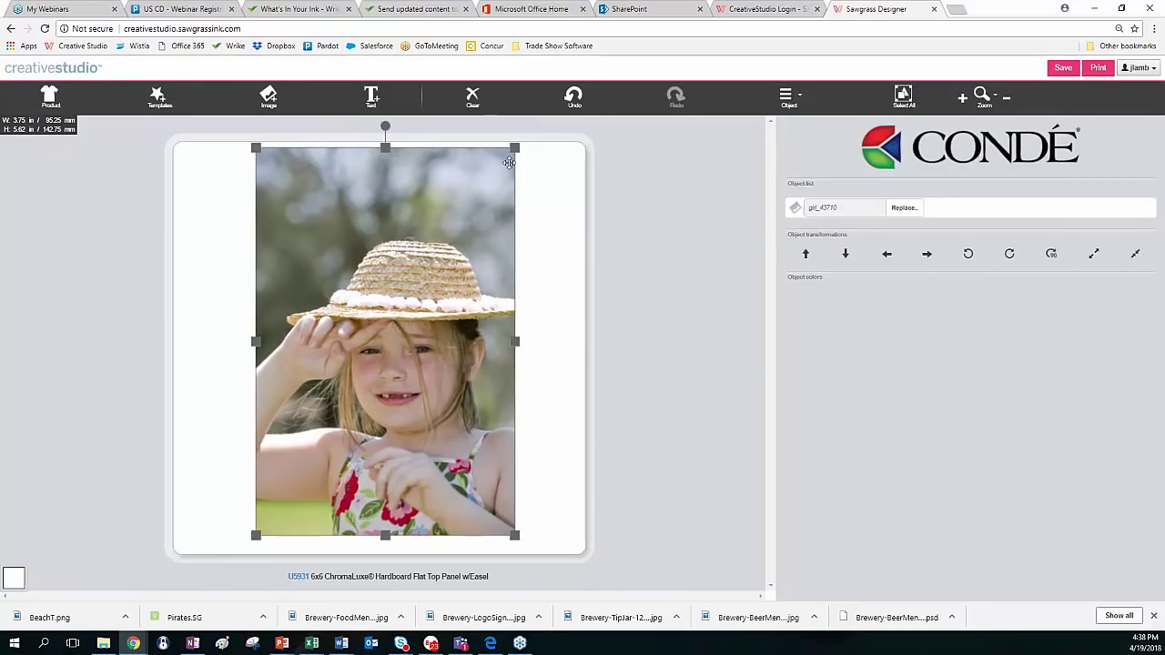
# Try resizing the girl photo and stretching it sideways to about 5.93 in wide, and undo the stretch
pyautogui.moveTo(515, 147); pyautogui.dragTo(500, 178)
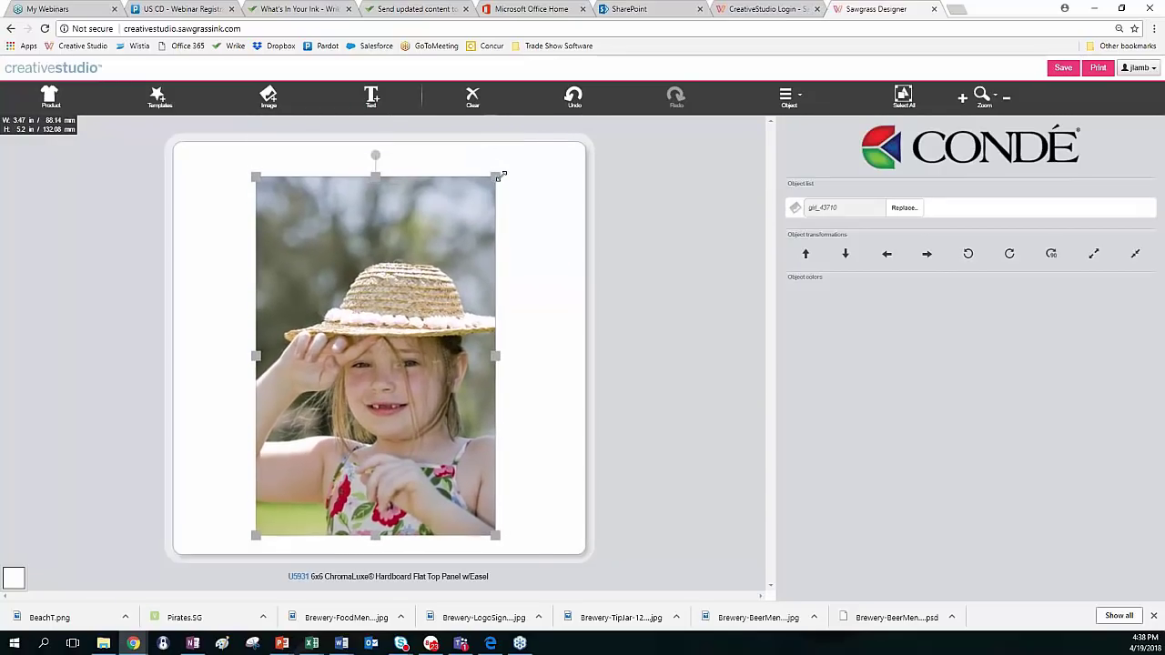
pyautogui.moveTo(513, 343); pyautogui.dragTo(580, 338)
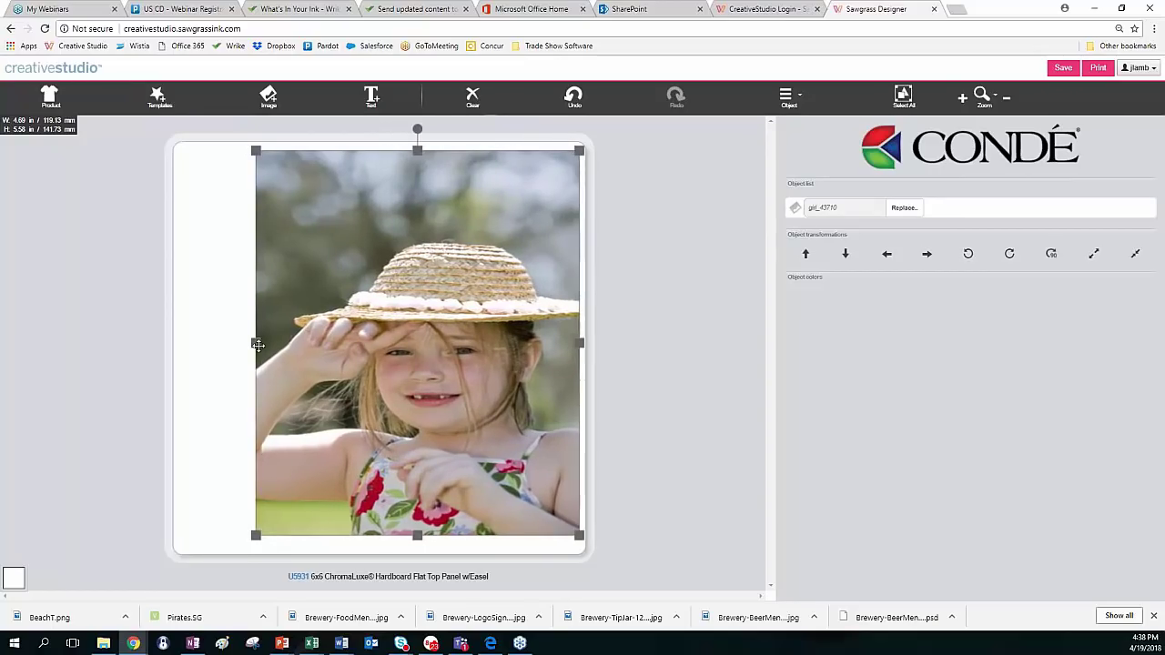
pyautogui.moveTo(248, 343); pyautogui.dragTo(170, 343)
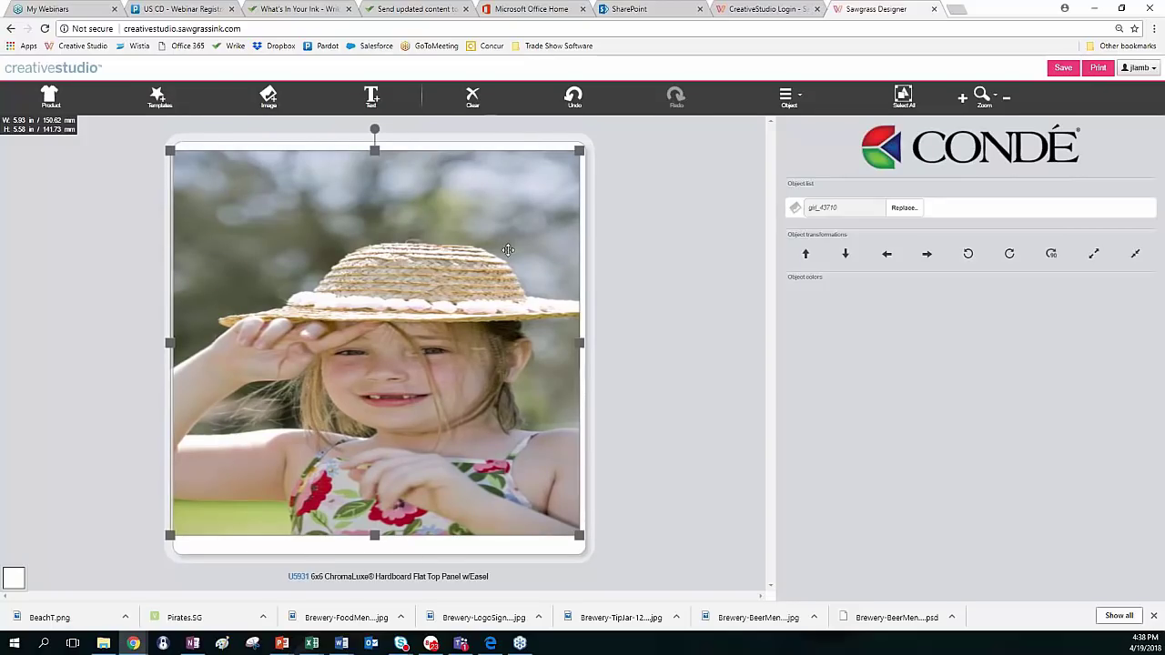
pyautogui.click(575, 98)
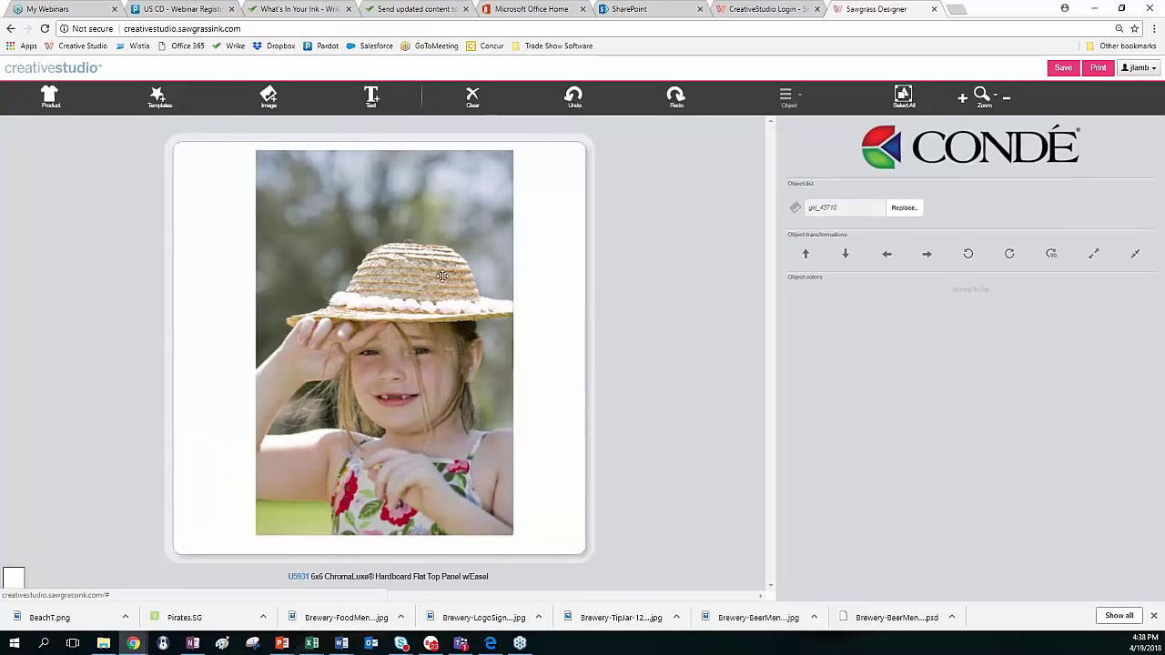
# Recentre the girl photo, crop its top and bottom to a height of about 3.97 in, and name the cropped image girl2
pyautogui.moveTo(419, 257)
pyautogui.mouseDown()
pyautogui.moveTo(423, 274)
pyautogui.moveTo(422, 251)
pyautogui.mouseUp()
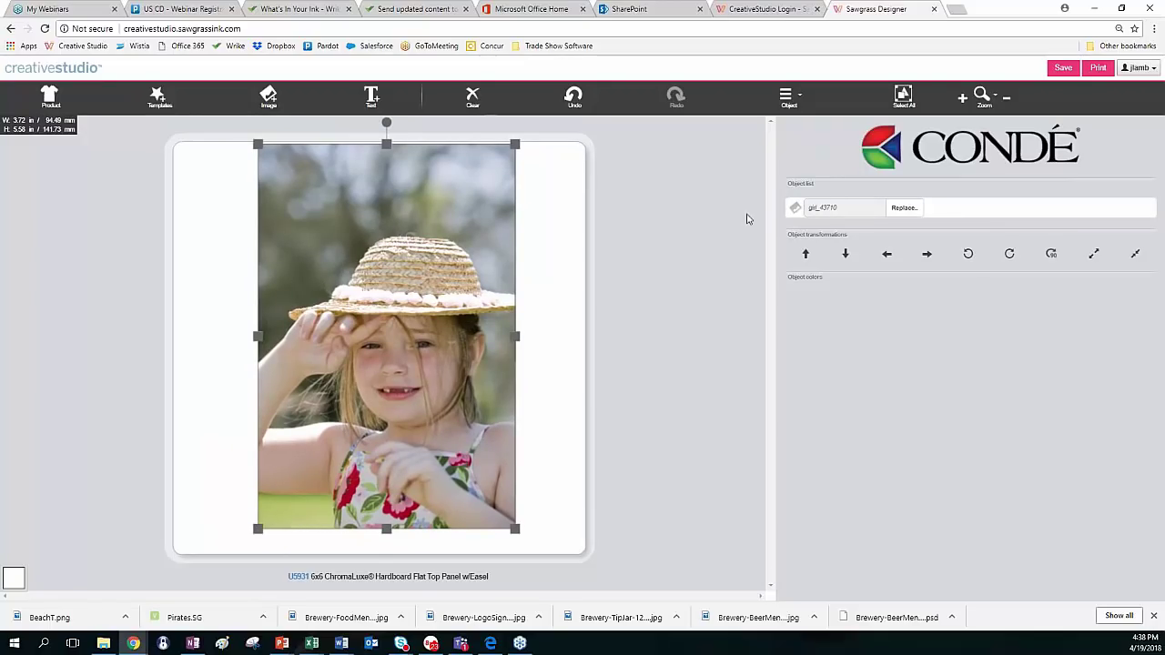
pyautogui.moveTo(427, 209)
pyautogui.mouseDown()
pyautogui.moveTo(426, 244)
pyautogui.moveTo(434, 211)
pyautogui.mouseUp()
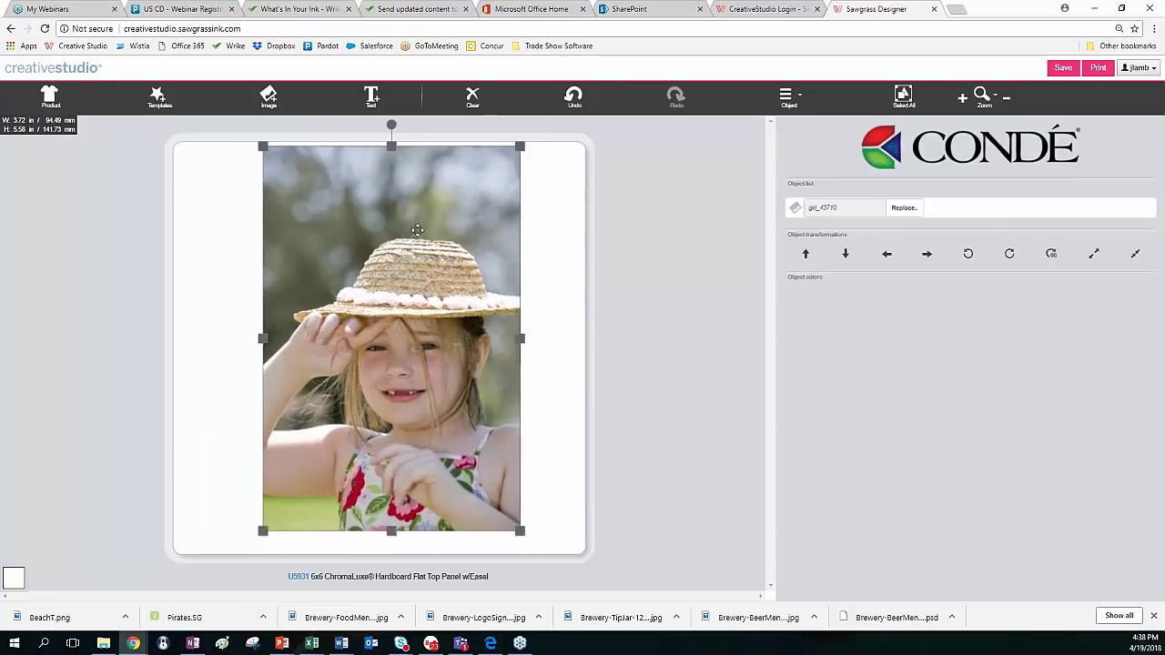
pyautogui.click(788, 100)
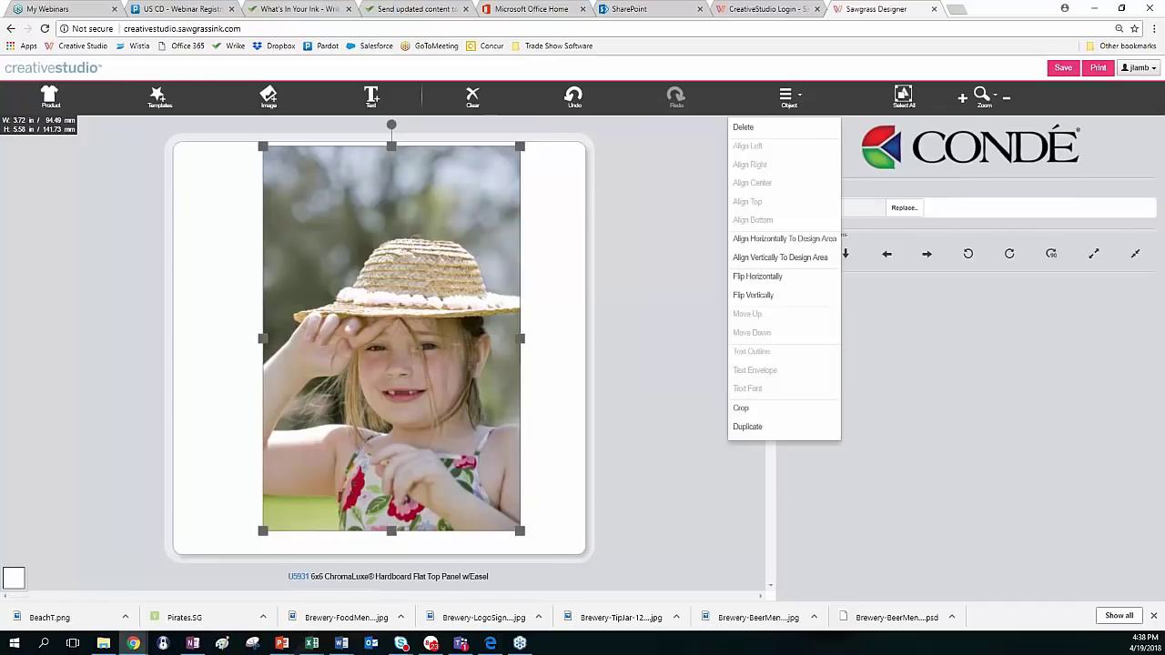
pyautogui.click(741, 408)
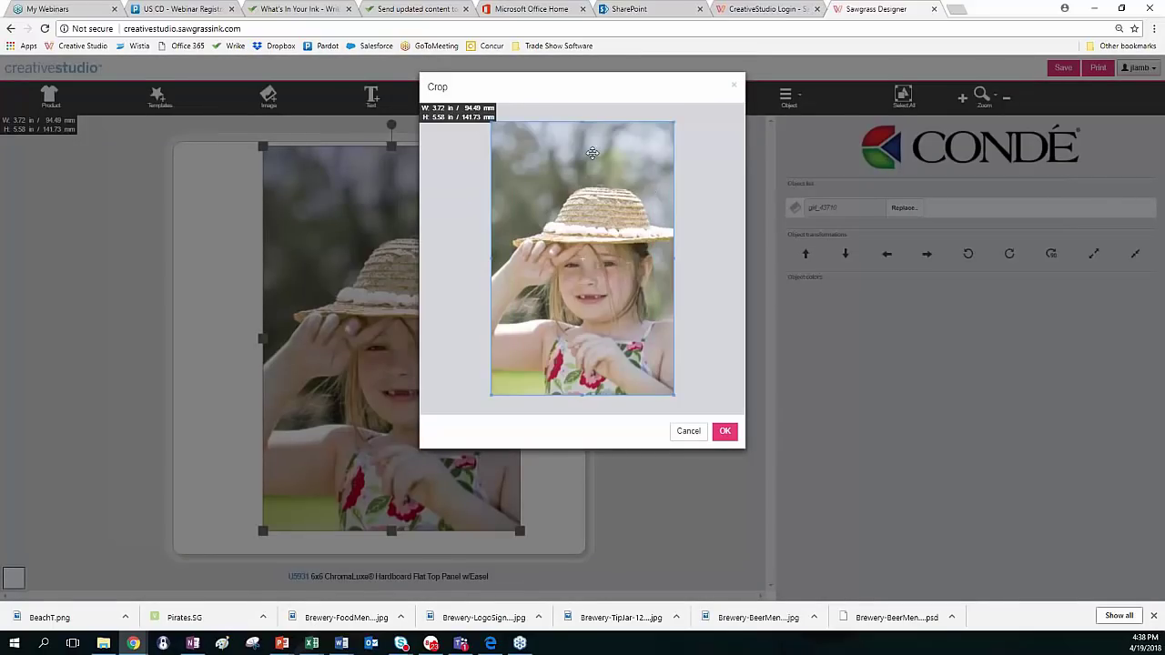
pyautogui.moveTo(582, 122); pyautogui.dragTo(579, 182)
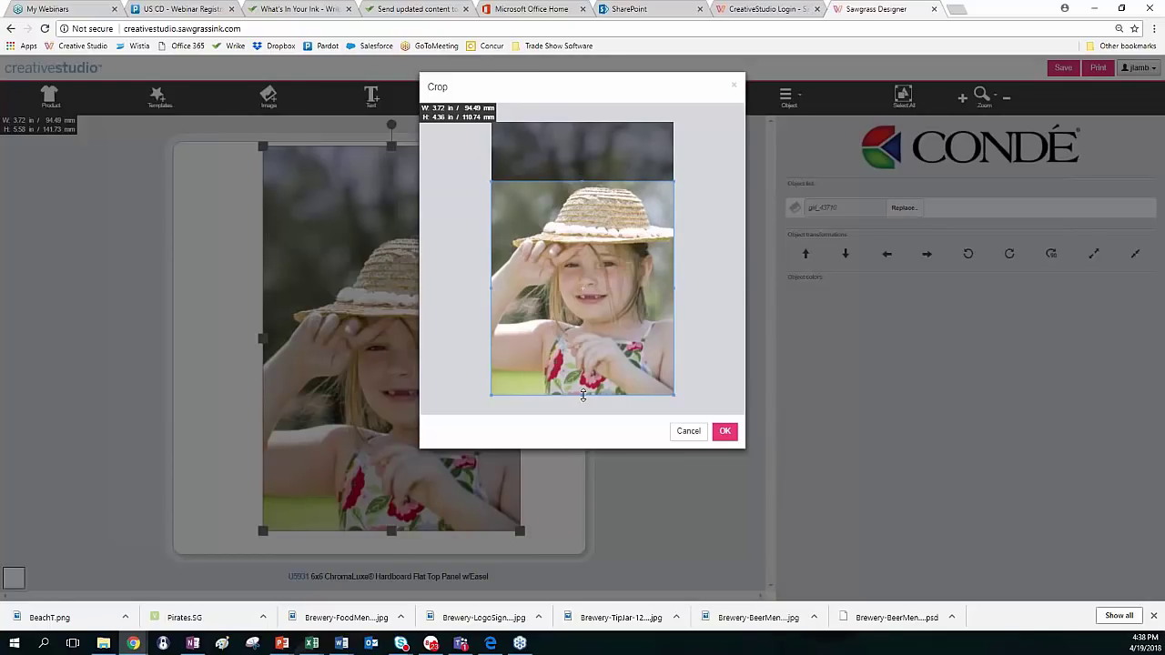
pyautogui.moveTo(584, 395); pyautogui.dragTo(582, 379)
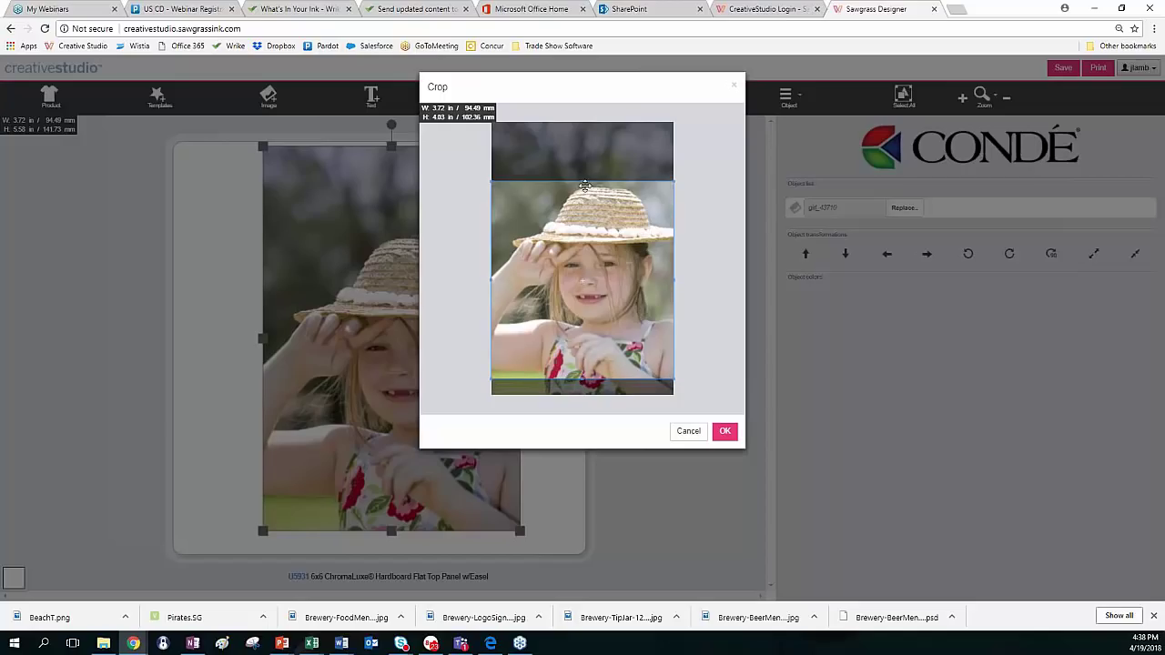
pyautogui.moveTo(581, 182); pyautogui.dragTo(582, 186)
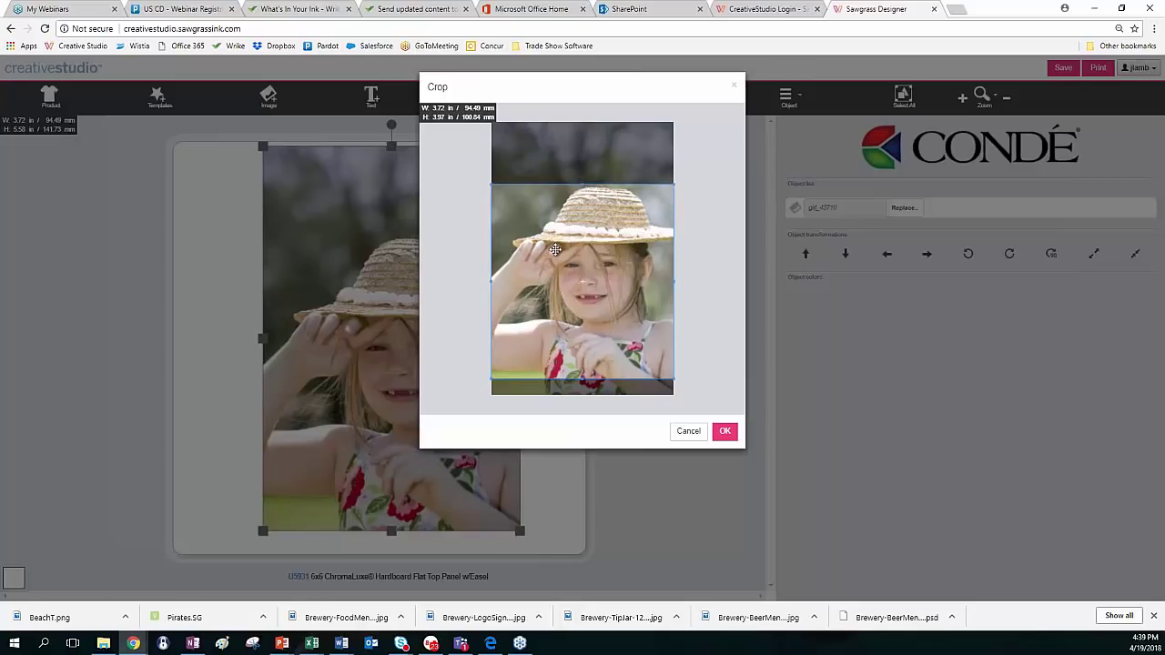
pyautogui.click(725, 432)
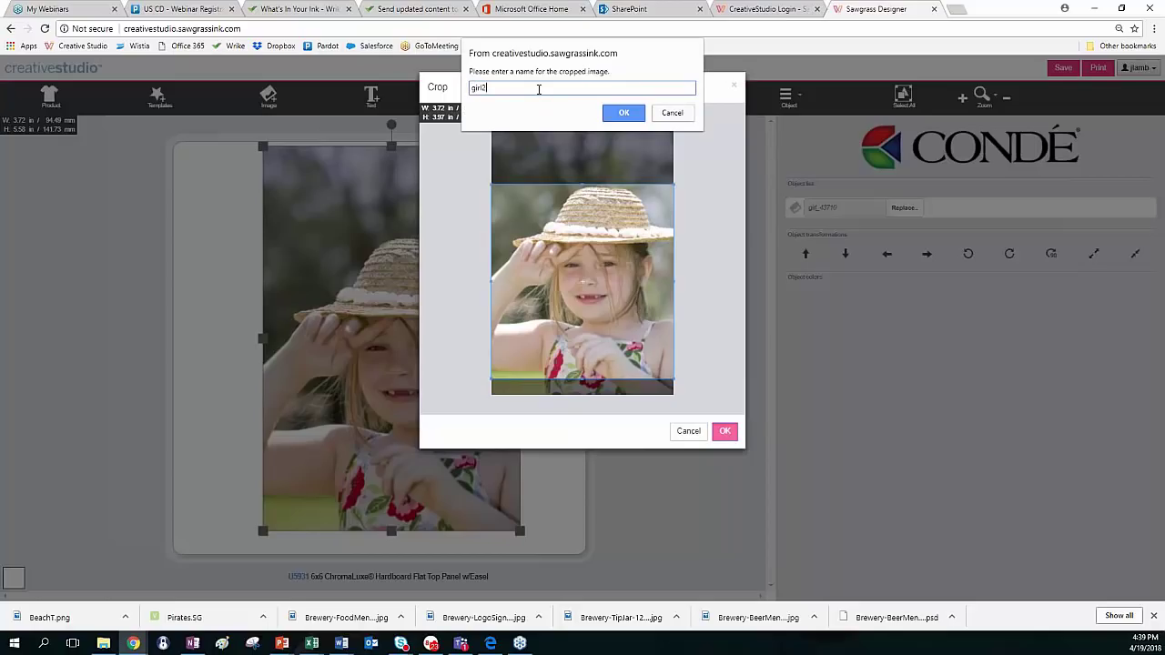
pyautogui.click(618, 114)
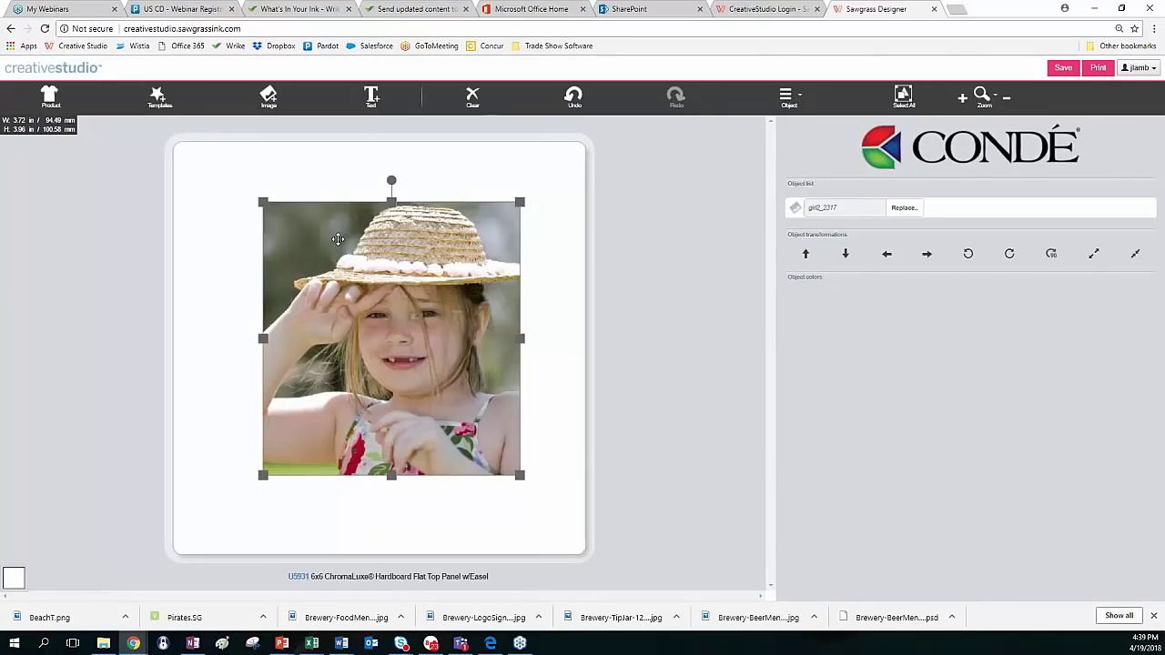
# Enlarge the cropped girl photo to about 6.2 by 6.6 in and position it to cover the whole panel
pyautogui.moveTo(319, 237); pyautogui.dragTo(243, 172)
pyautogui.moveTo(424, 410); pyautogui.dragTo(622, 559)
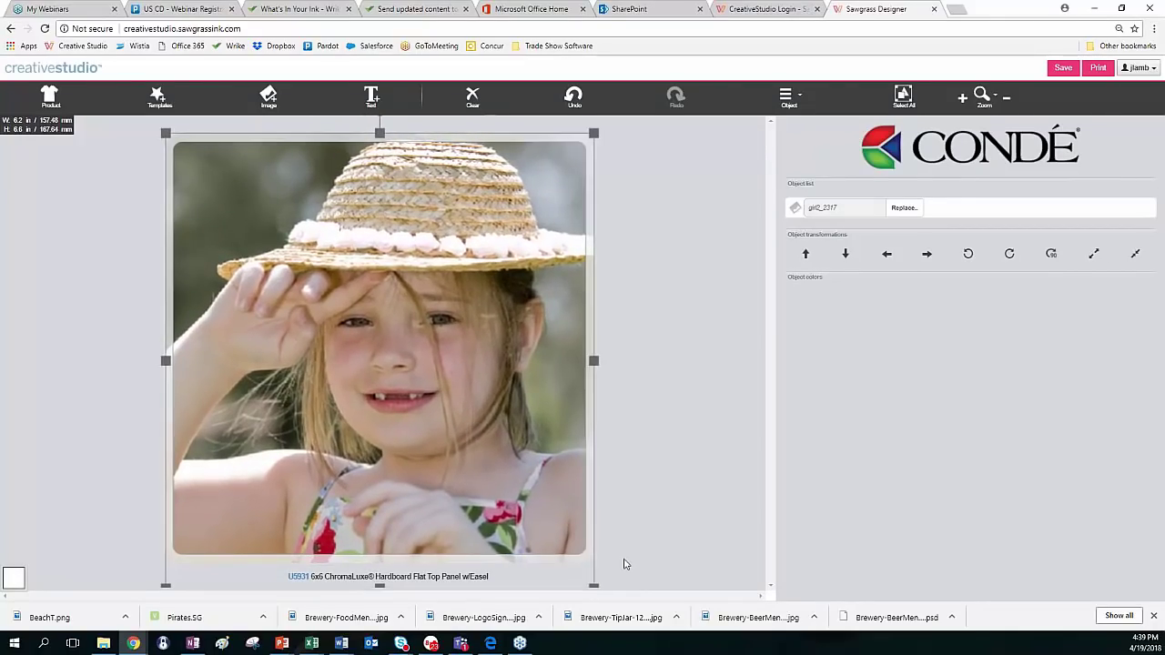
pyautogui.moveTo(502, 466); pyautogui.dragTo(502, 468)
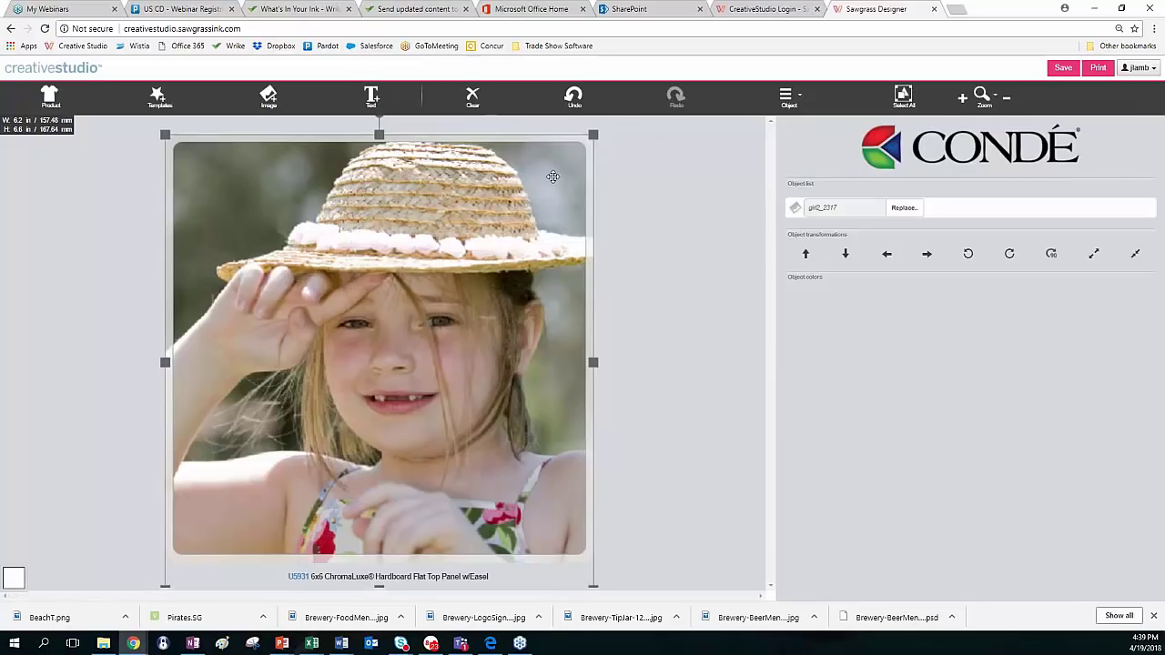
# Shift the enlarged girl photo off the panel area and back, nudging it until it covers the full panel
pyautogui.moveTo(553, 176); pyautogui.dragTo(513, 192)
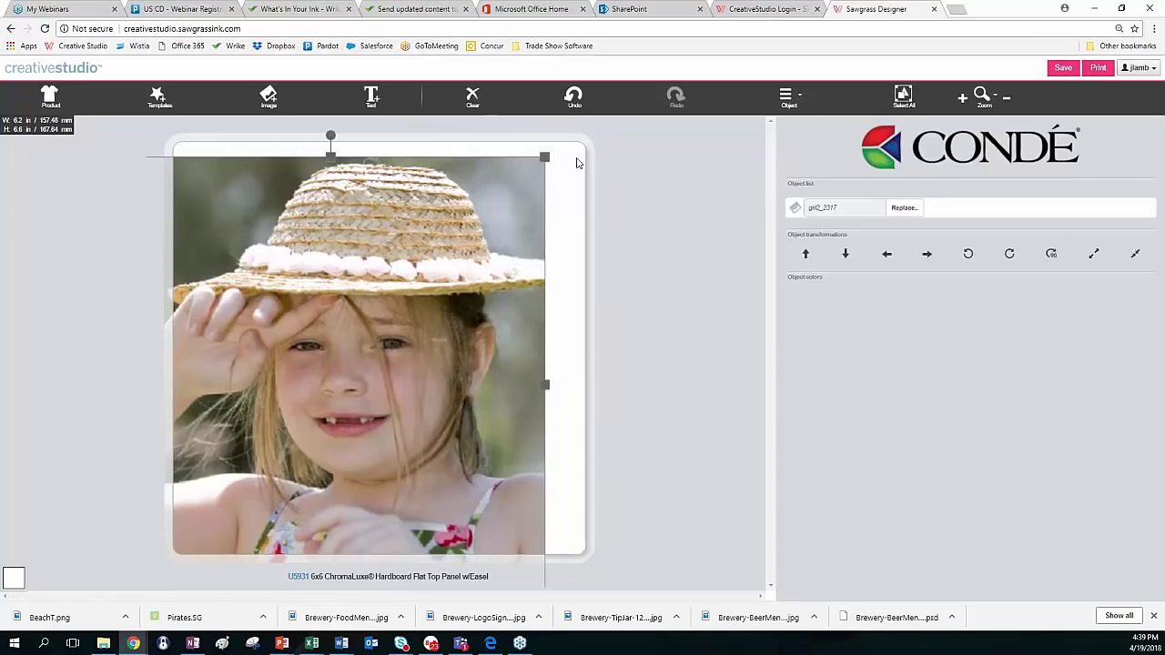
pyautogui.moveTo(512, 192); pyautogui.dragTo(522, 263)
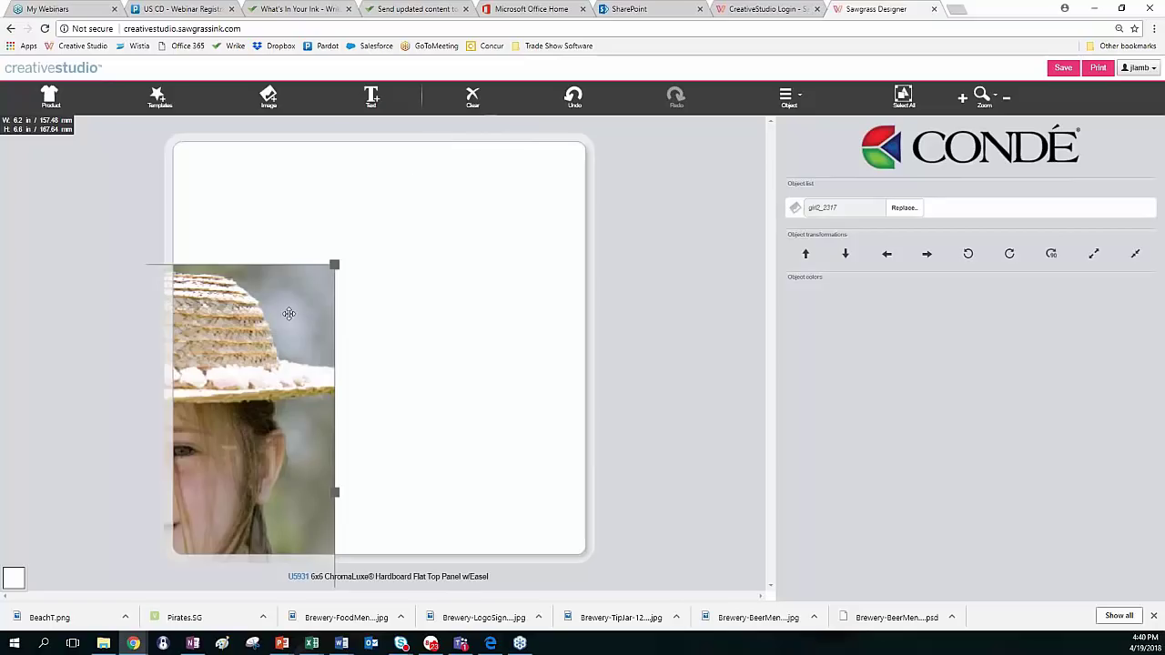
pyautogui.moveTo(289, 312); pyautogui.dragTo(529, 191)
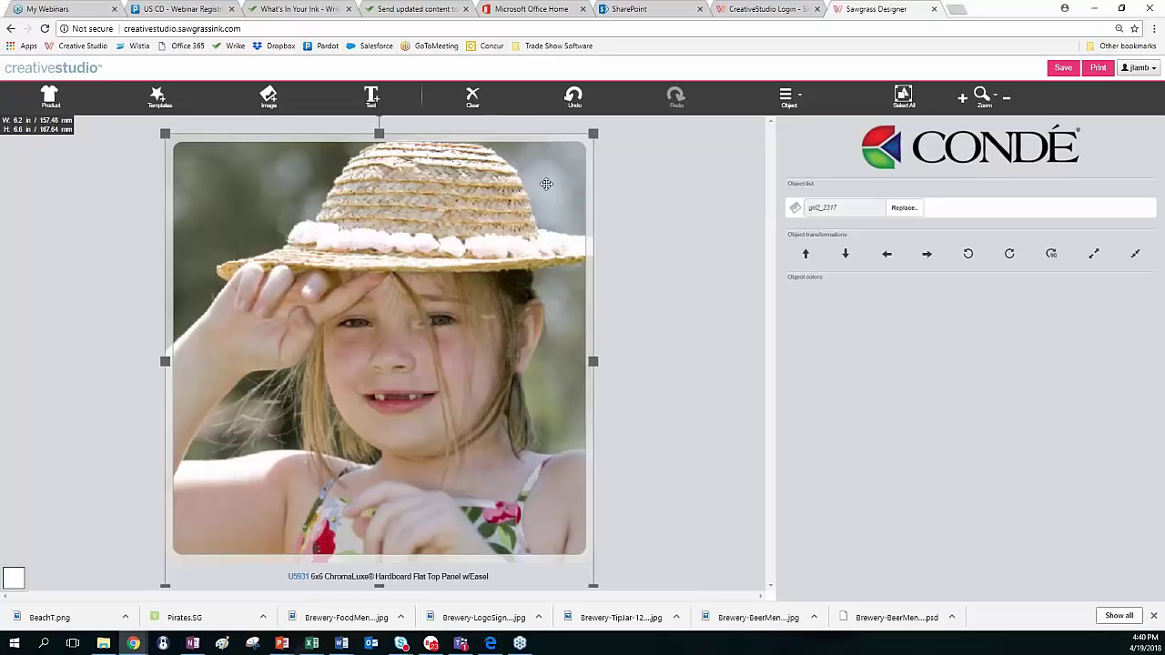
pyautogui.moveTo(457, 211); pyautogui.dragTo(457, 217)
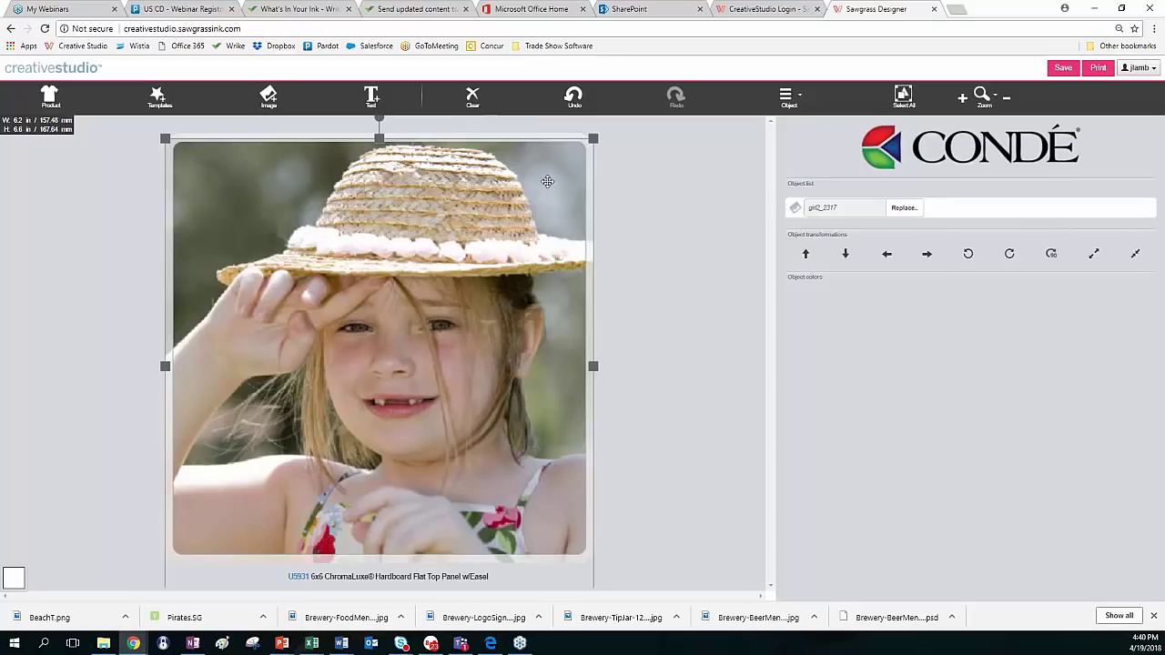
pyautogui.moveTo(547, 180); pyautogui.dragTo(547, 177)
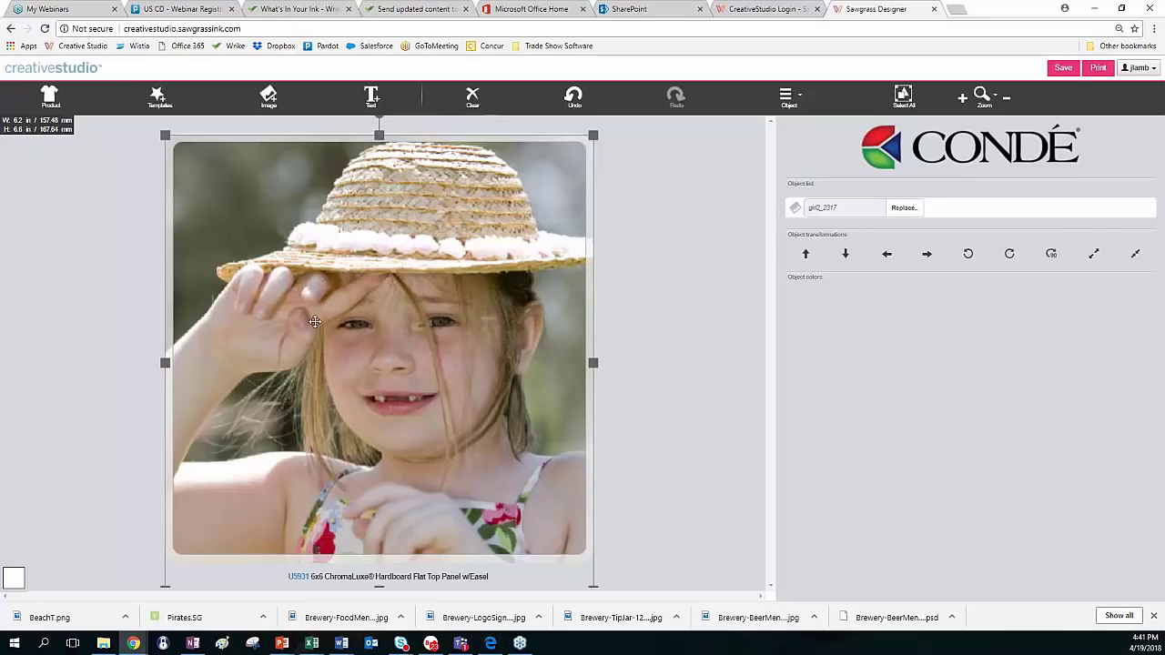
pyautogui.moveTo(375, 218)
pyautogui.mouseDown()
pyautogui.moveTo(372, 251)
pyautogui.moveTo(375, 199)
pyautogui.mouseUp()
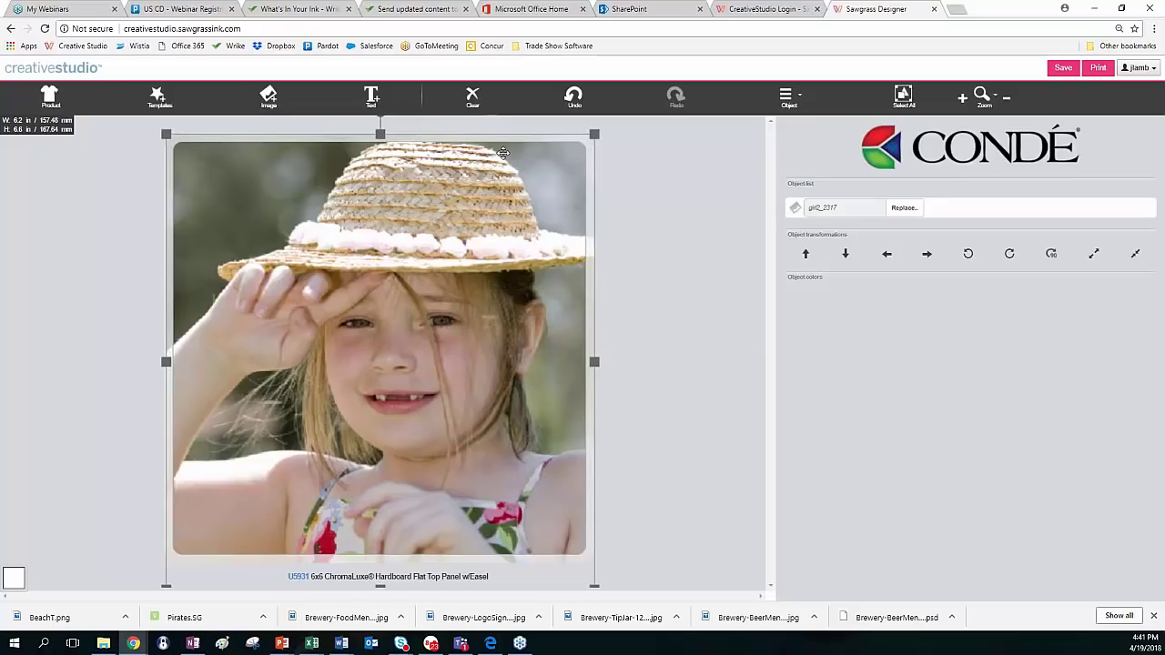
# Clear the photo panel and choose the 3.5x3.5 Unisub Hardboard Square Coaster WhiteGloss with the Coaster Front side in Letter Vertical
pyautogui.click(472, 95)
pyautogui.click(725, 119)
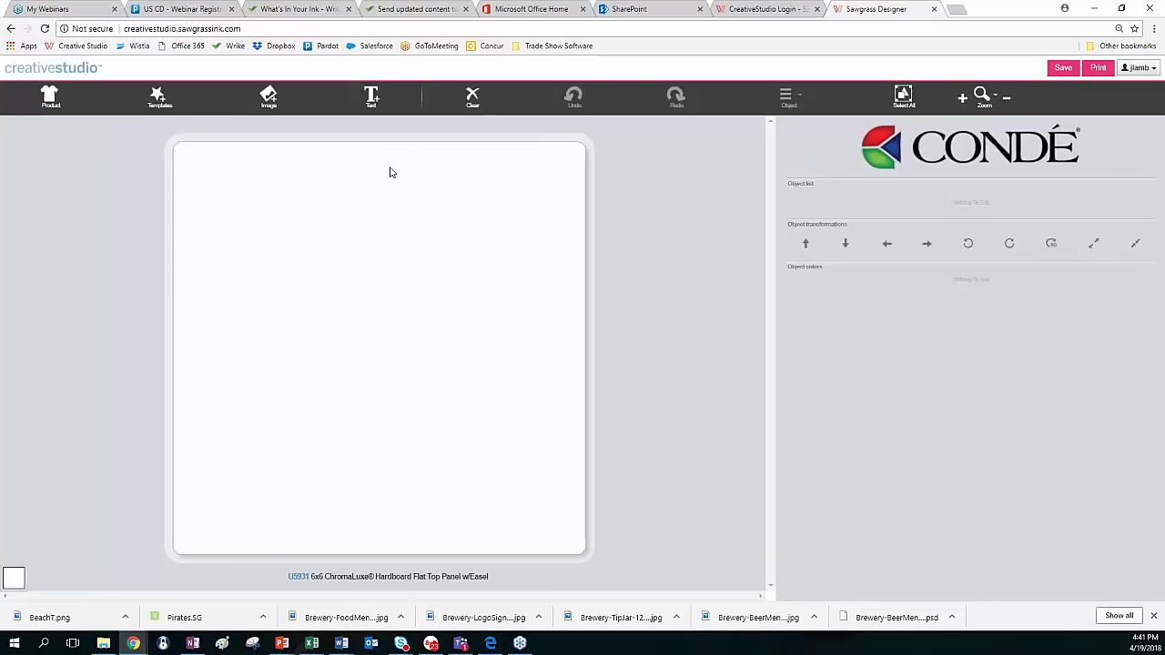
pyautogui.click(49, 98)
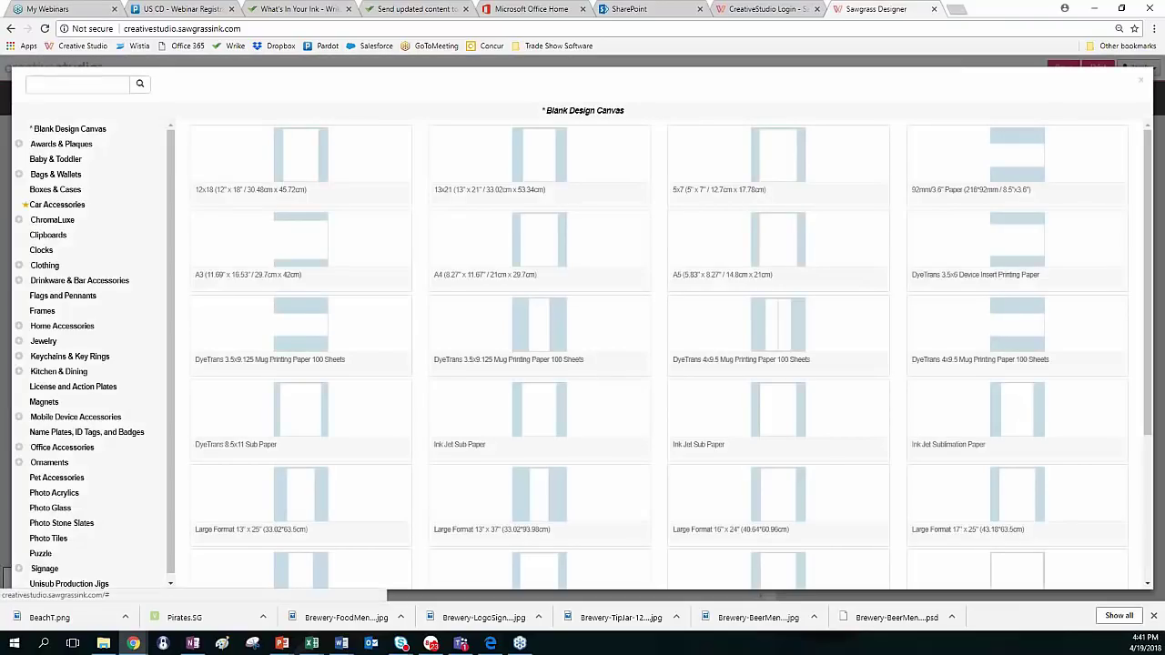
pyautogui.click(62, 282)
pyautogui.click(53, 299)
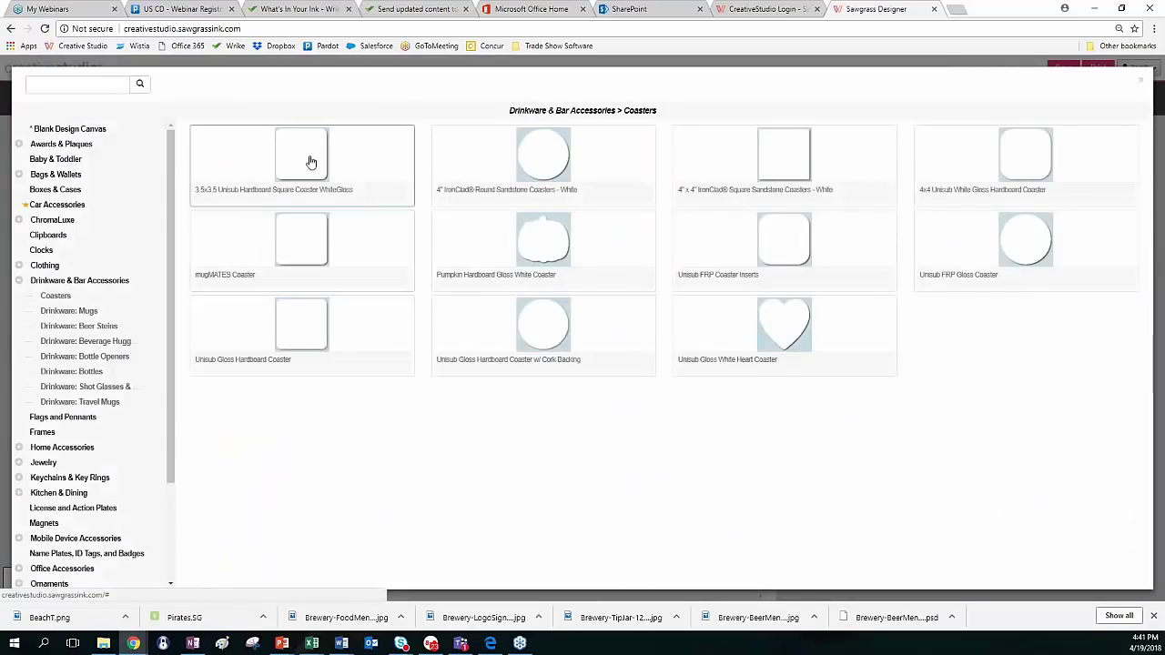
pyautogui.click(305, 158)
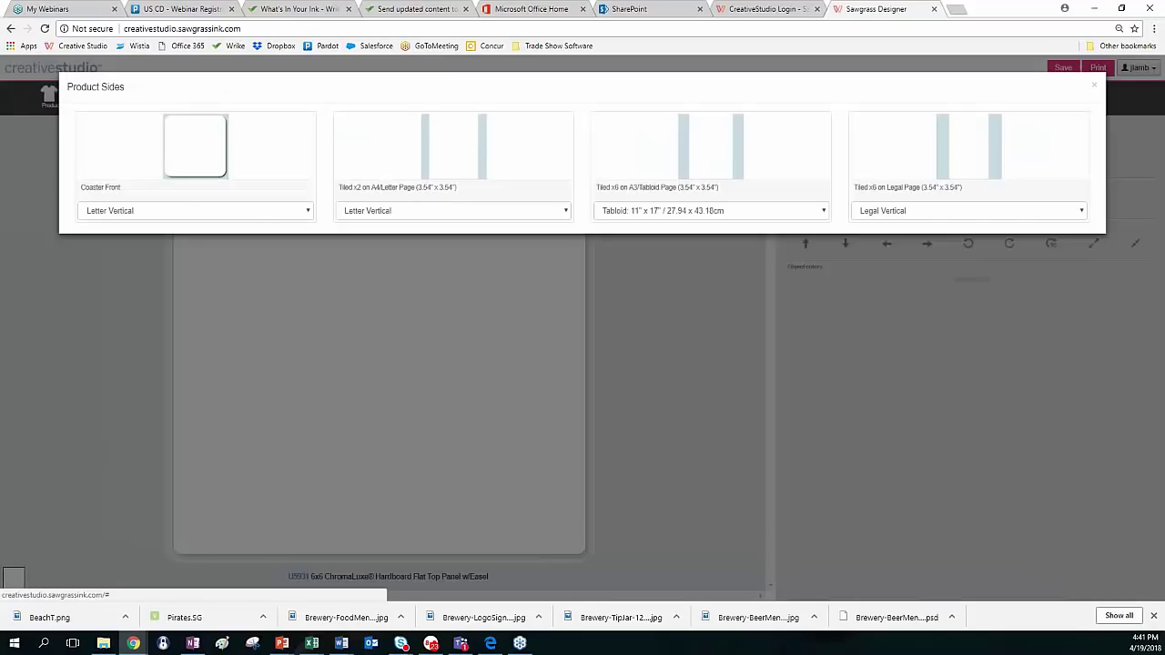
pyautogui.click(308, 213)
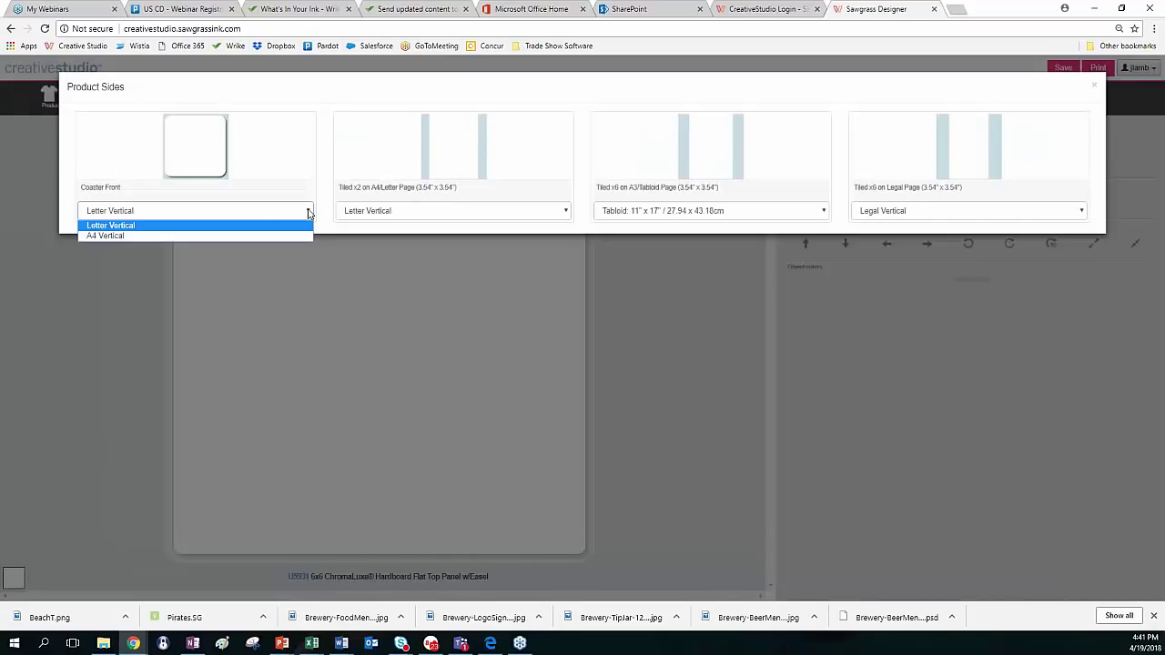
pyautogui.click(308, 212)
pyautogui.click(205, 148)
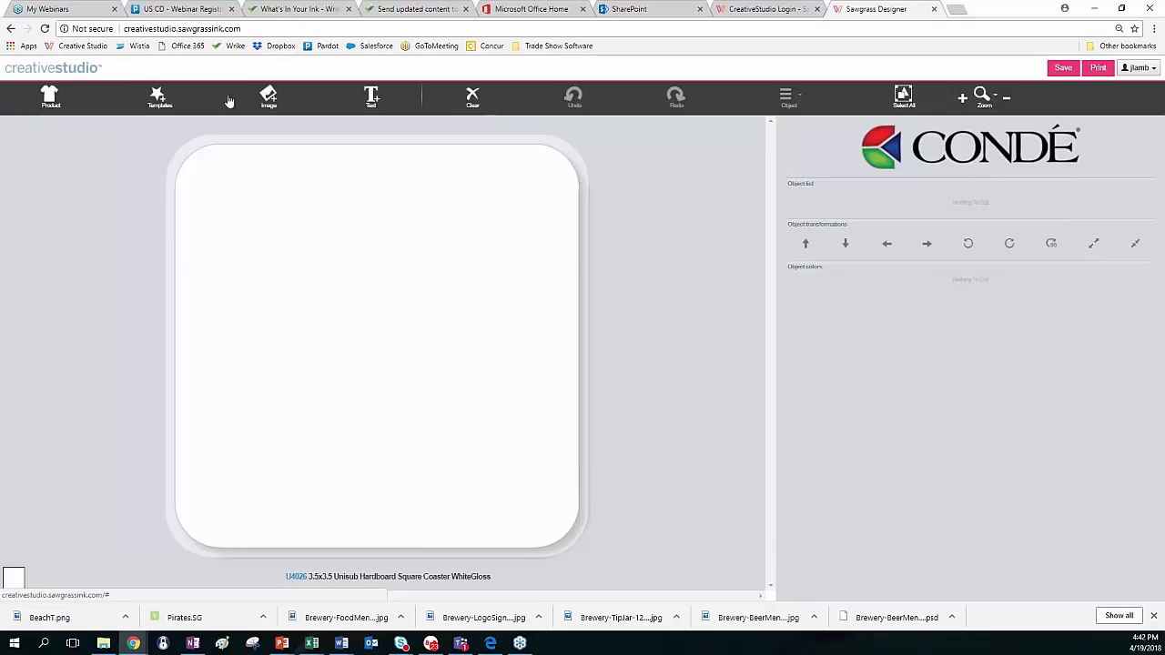
# Add the Patriotic USA Photo Frame 01 template from the Patriotic USA category to the coaster
pyautogui.click(157, 98)
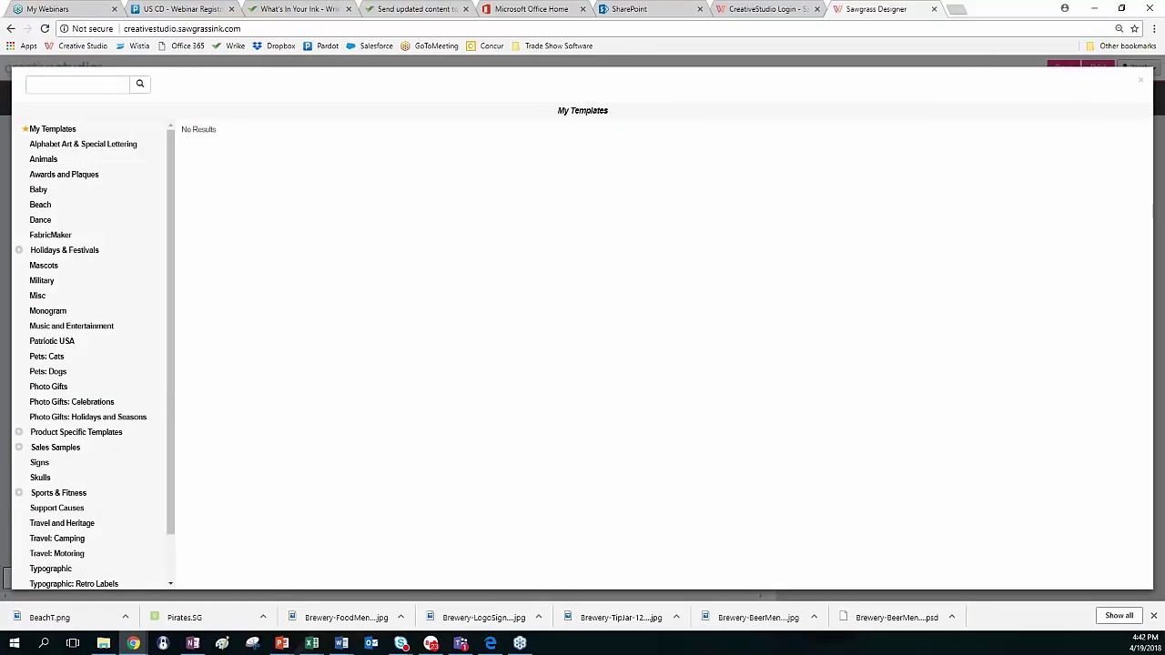
pyautogui.click(65, 341)
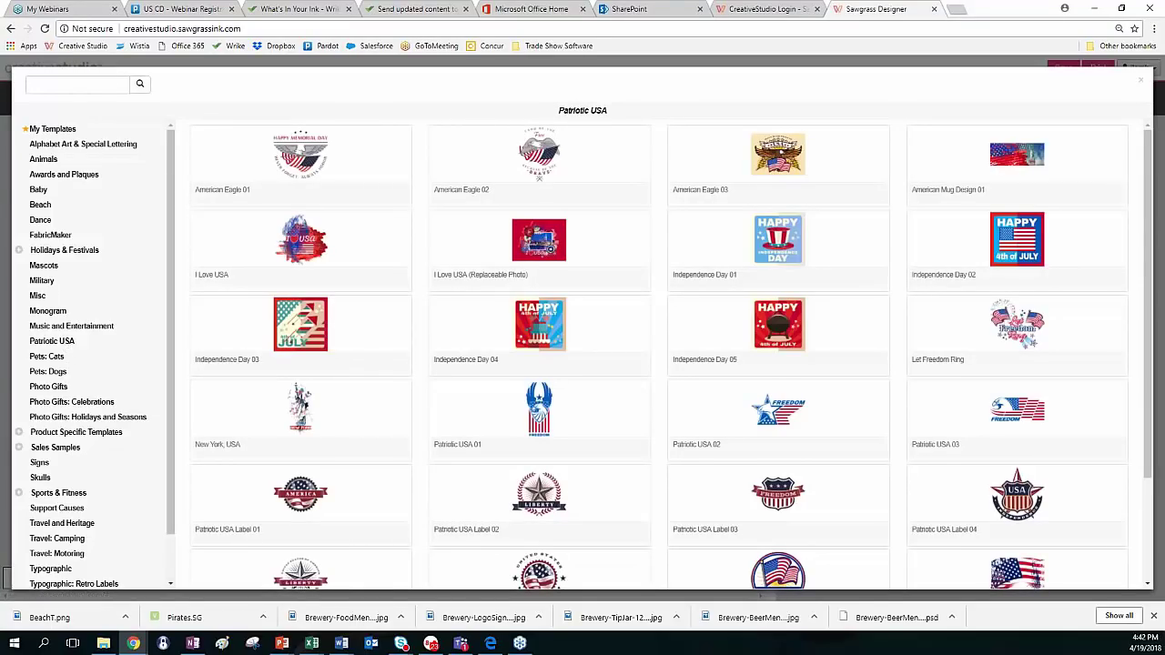
pyautogui.scroll(-3, 460, 410)
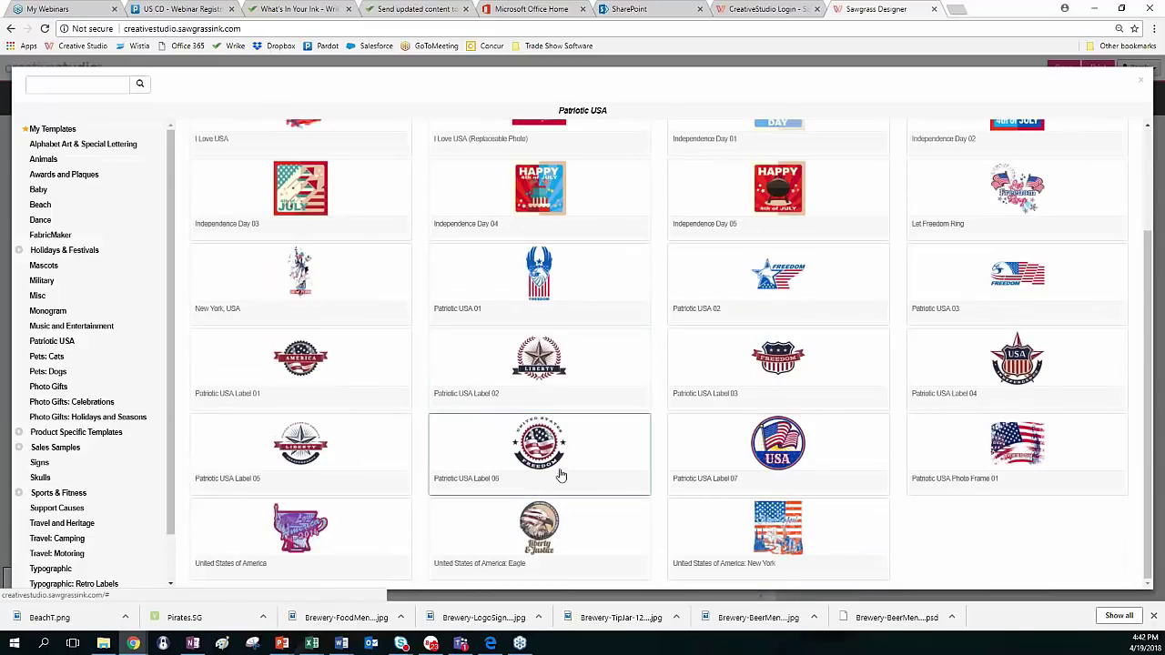
pyautogui.click(1024, 448)
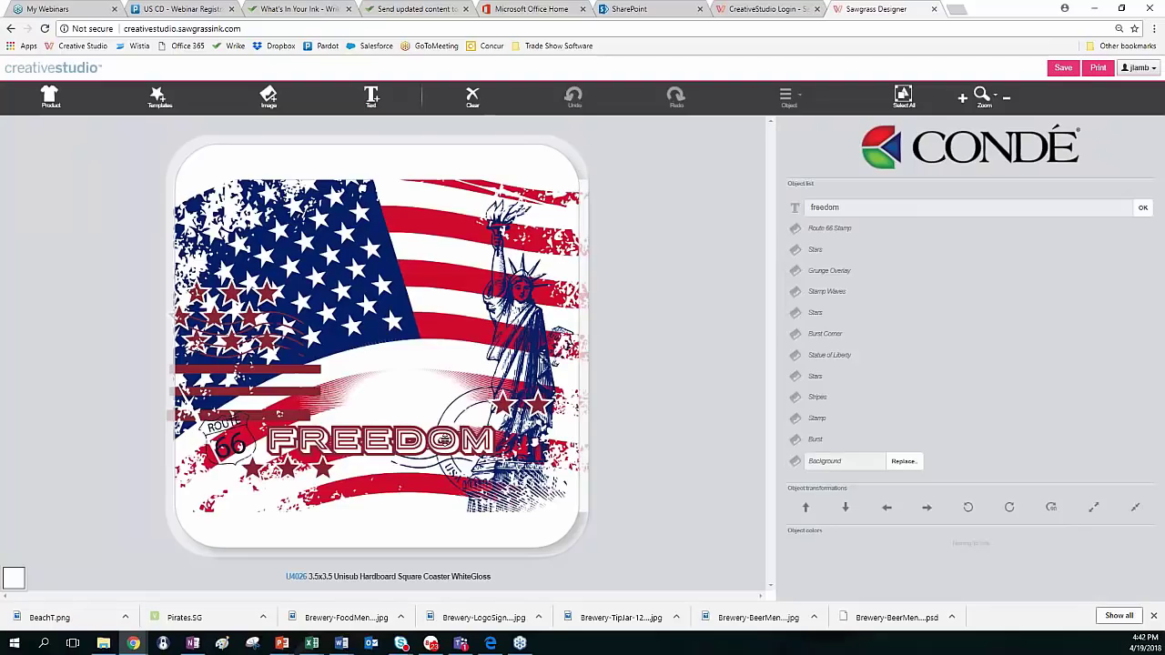
# Examine the template's individual objects, including the freedom text, Grunge Overlay, Burst Corner and Statue of Liberty
pyautogui.click(444, 439)
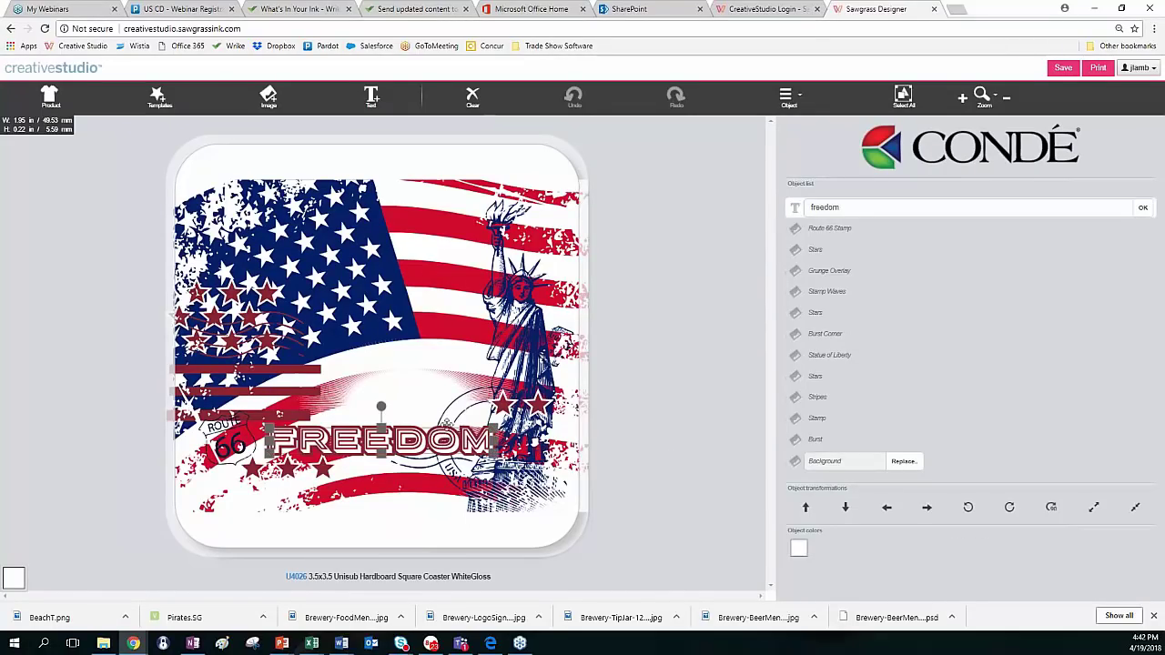
pyautogui.click(397, 333)
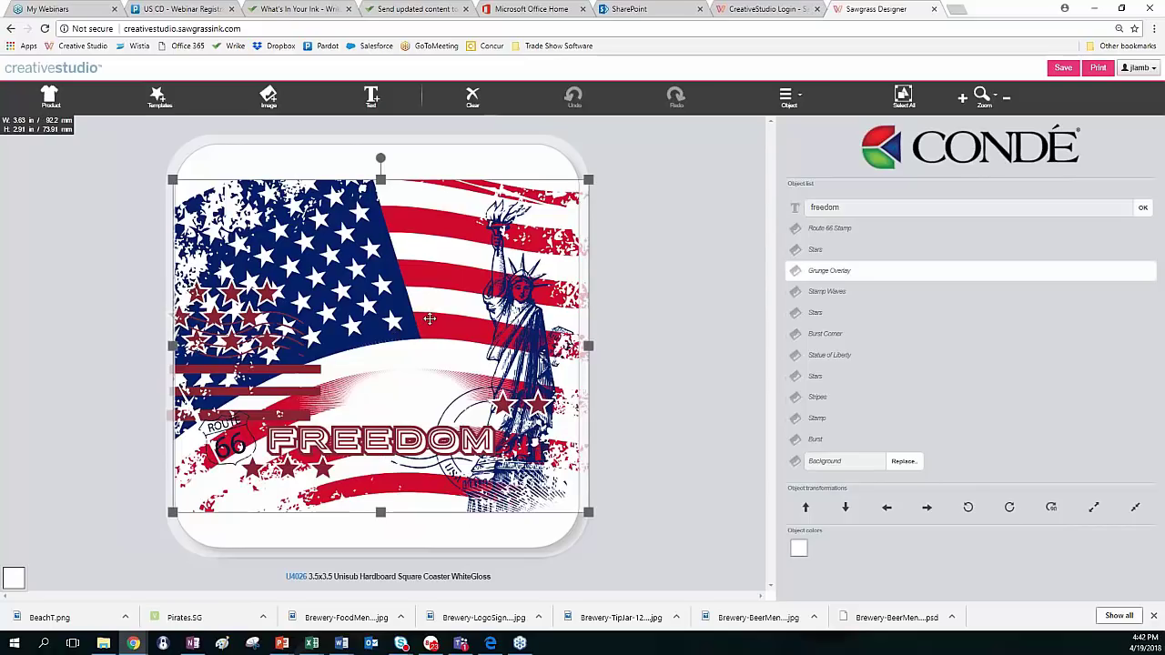
pyautogui.click(412, 440)
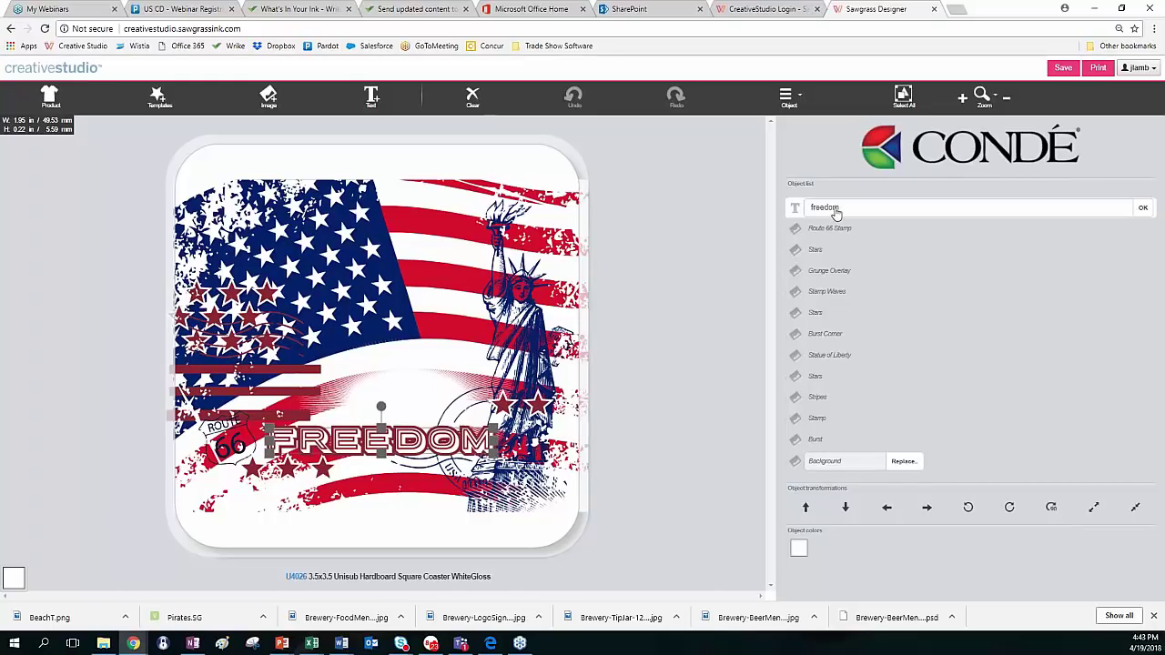
pyautogui.click(539, 332)
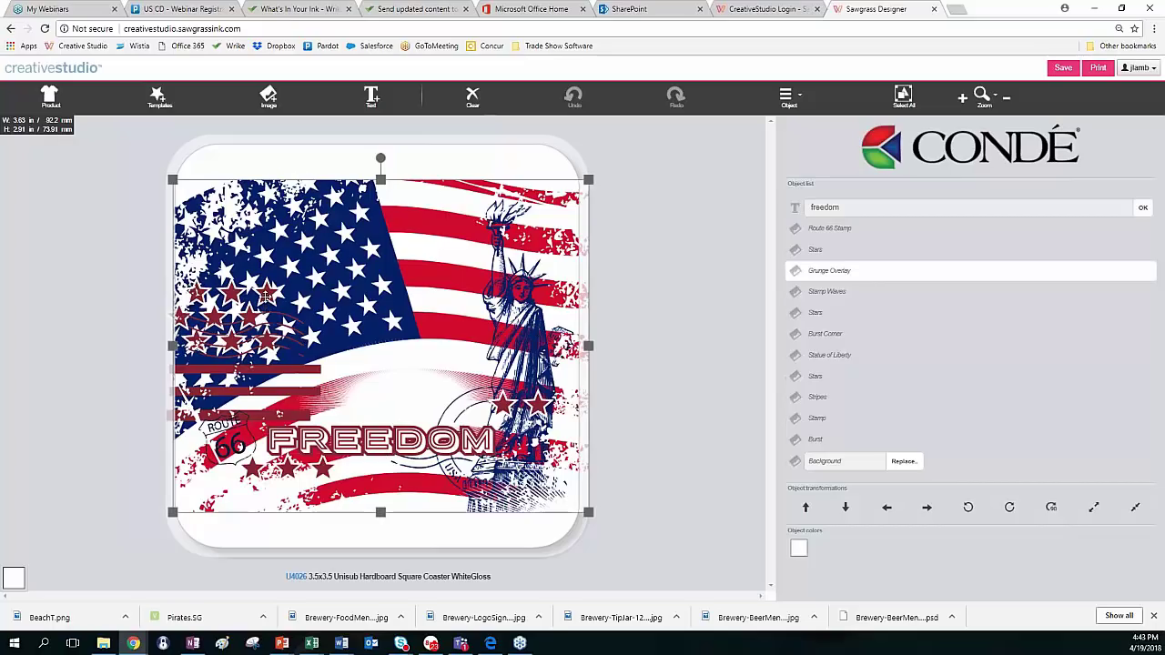
pyautogui.click(824, 337)
pyautogui.click(827, 357)
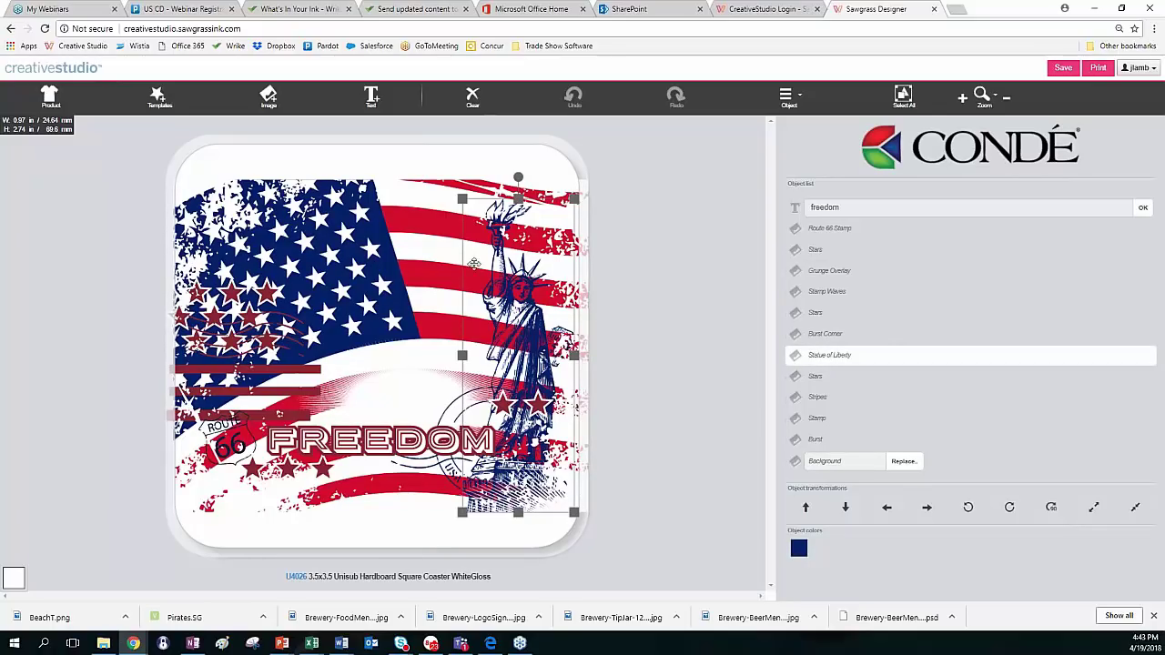
# Shift the Grunge Overlay slightly upward over the flag design, checking the pair of stars beside the statue
pyautogui.moveTo(600, 302); pyautogui.dragTo(545, 309)
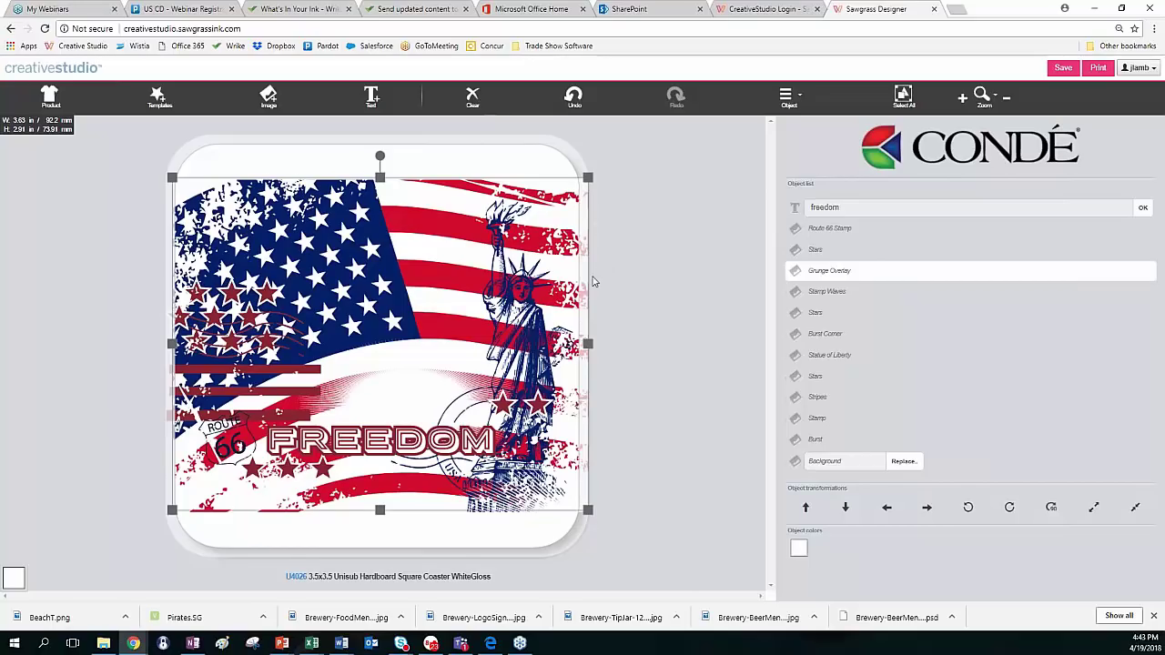
pyautogui.click(817, 313)
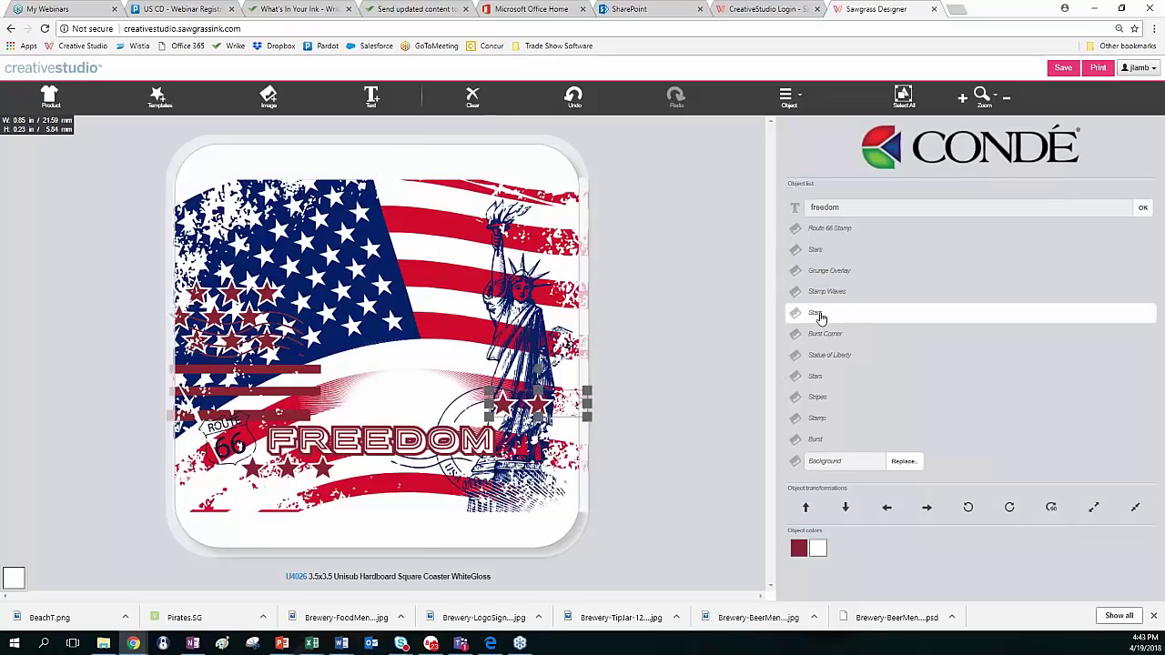
pyautogui.click(585, 376)
pyautogui.moveTo(585, 377); pyautogui.dragTo(565, 381)
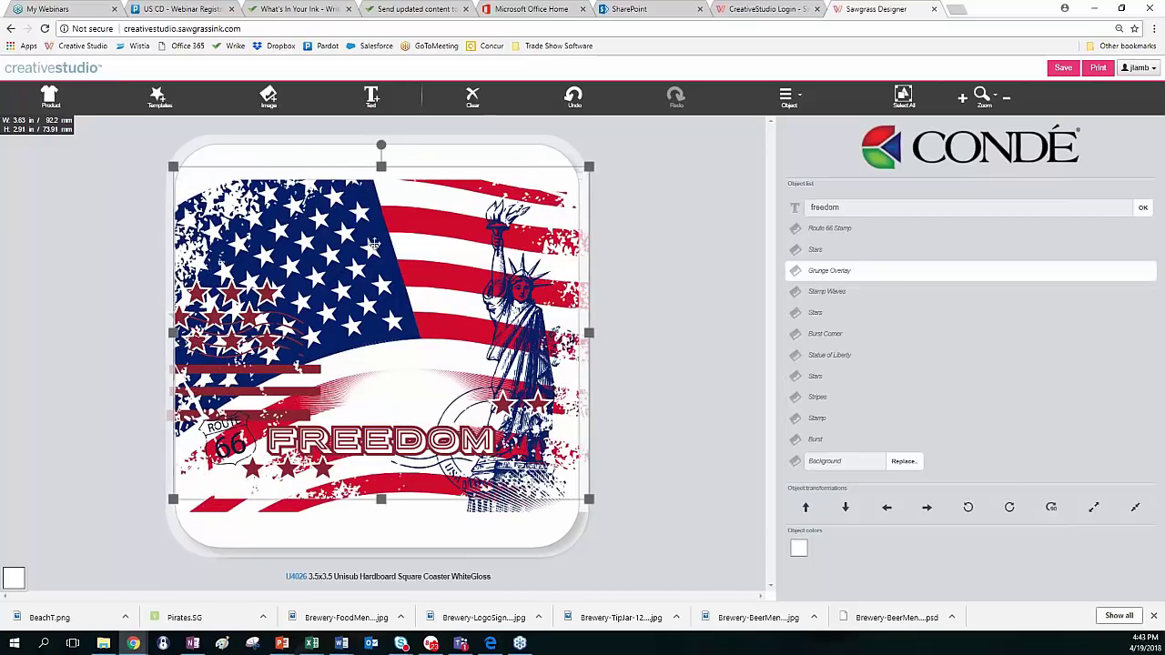
# Nudge the row of three stars below the FREEDOM text rightward, slightly down, and back left under the start of the word
pyautogui.click(816, 252)
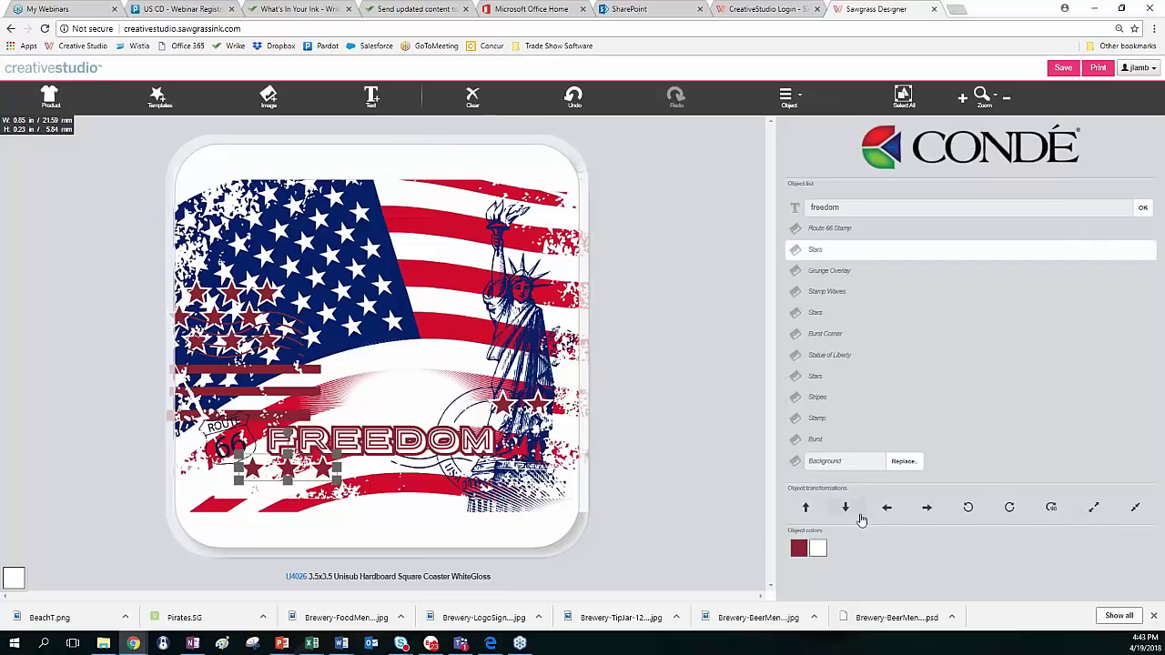
pyautogui.click(928, 509)
pyautogui.click(927, 508)
pyautogui.click(928, 509)
pyautogui.click(927, 509)
pyautogui.click(928, 508)
pyautogui.click(927, 509)
pyautogui.click(927, 509)
pyautogui.click(927, 509)
pyautogui.click(928, 509)
pyautogui.click(927, 508)
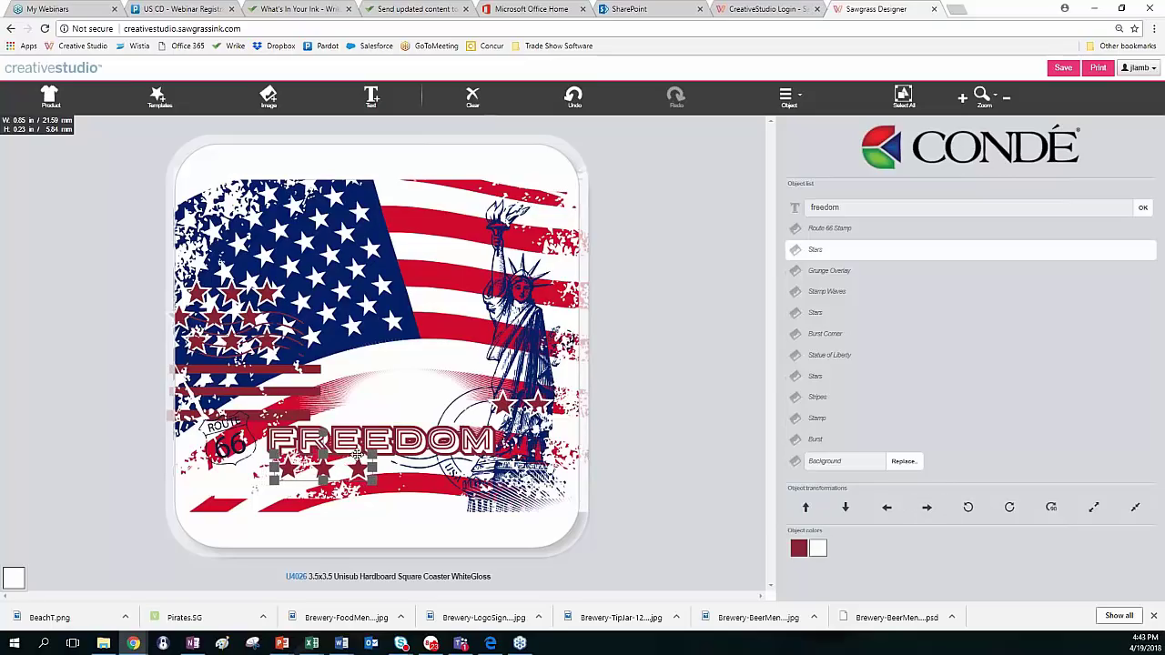
pyautogui.click(845, 509)
pyautogui.click(845, 509)
pyautogui.click(845, 509)
pyautogui.click(845, 509)
pyautogui.click(846, 509)
pyautogui.click(805, 509)
pyautogui.click(806, 510)
pyautogui.click(806, 510)
pyautogui.click(888, 509)
pyautogui.click(889, 508)
pyautogui.click(888, 509)
pyautogui.click(888, 509)
pyautogui.click(888, 509)
pyautogui.click(889, 509)
pyautogui.click(889, 509)
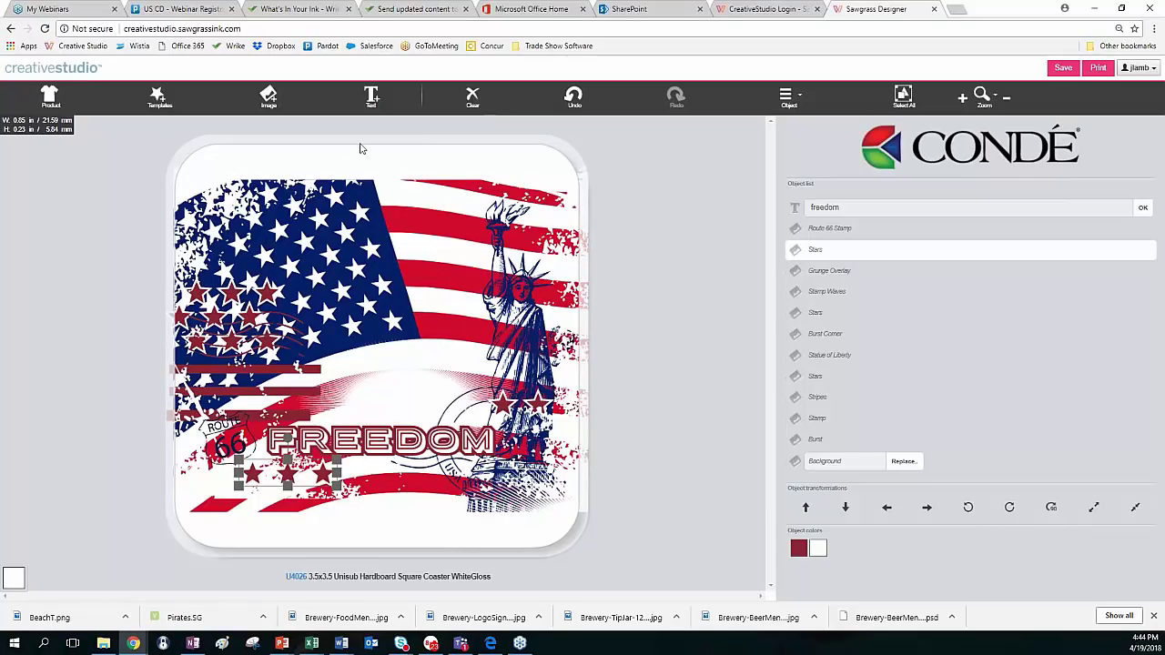
# Try enlarging the whole design to about 3.8 by 3.75 in to fill the coaster, and undo the resizing
pyautogui.click(903, 96)
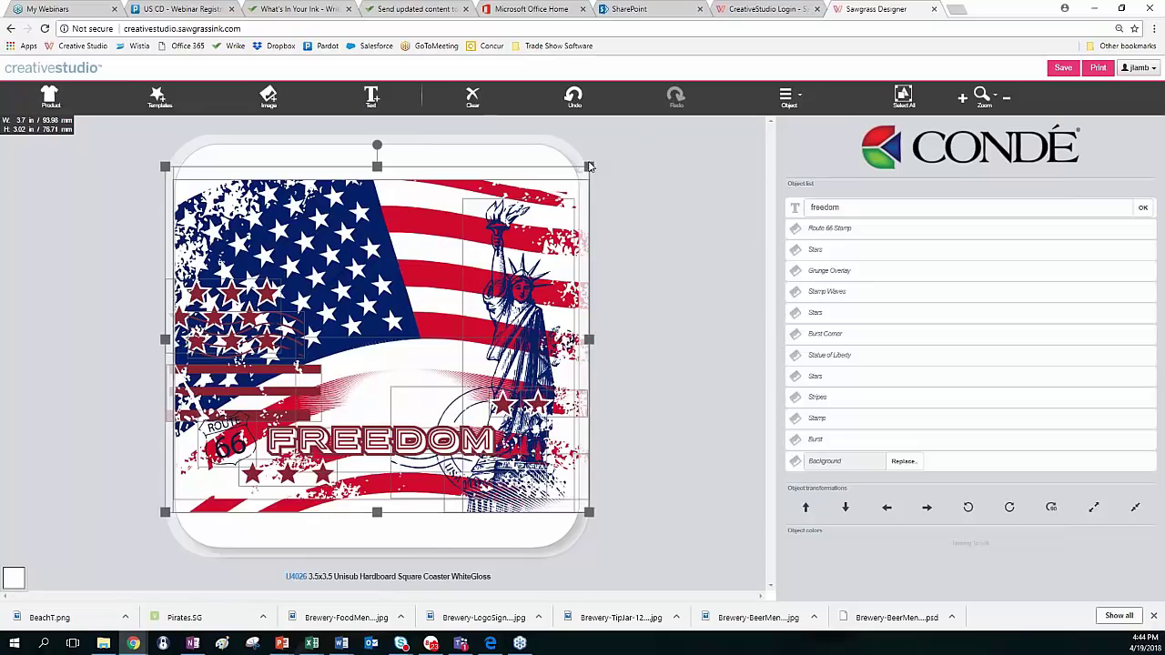
pyautogui.moveTo(587, 168); pyautogui.dragTo(618, 173)
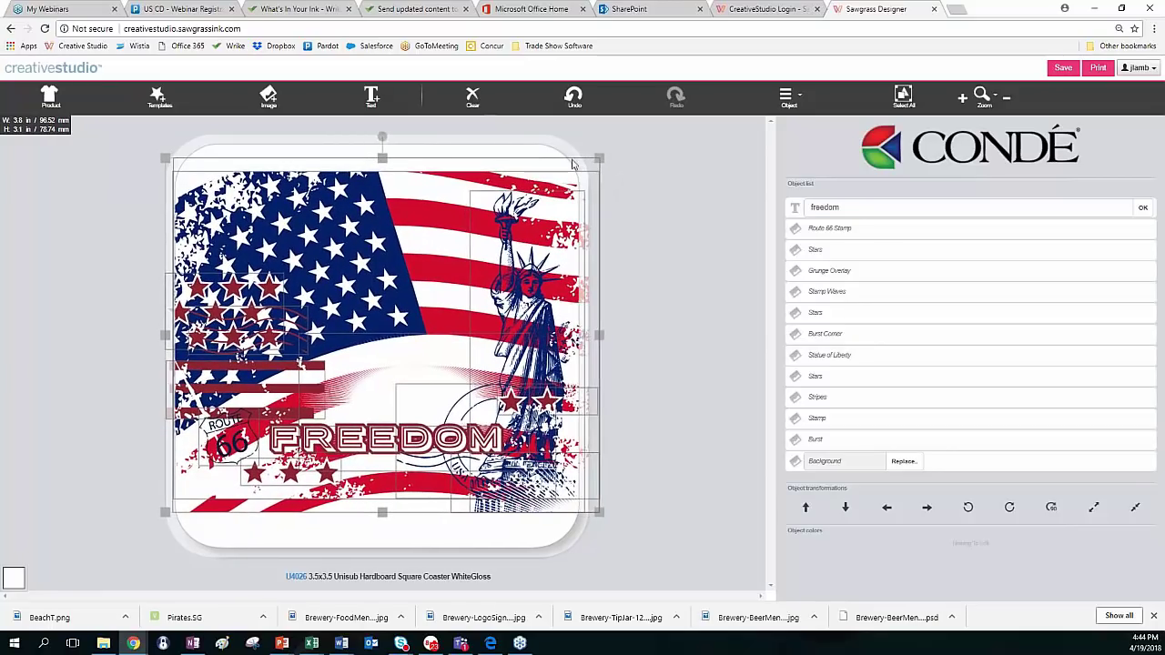
pyautogui.moveTo(383, 155); pyautogui.dragTo(383, 126)
pyautogui.moveTo(382, 513); pyautogui.dragTo(372, 554)
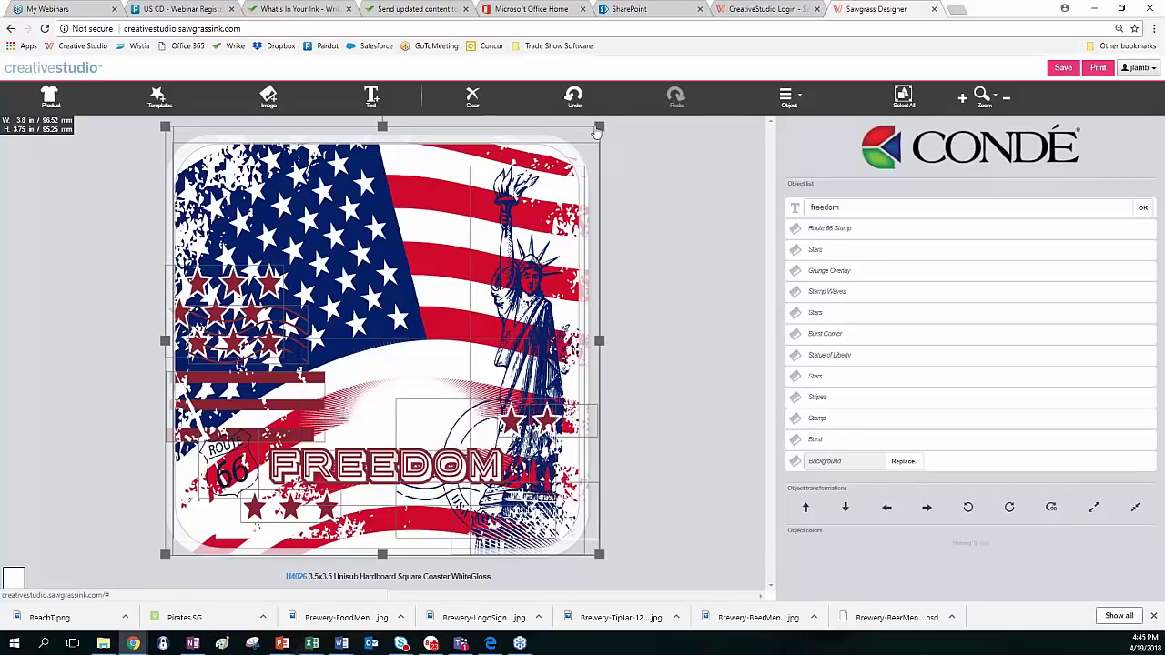
pyautogui.hotkey('ctrl', 'z')
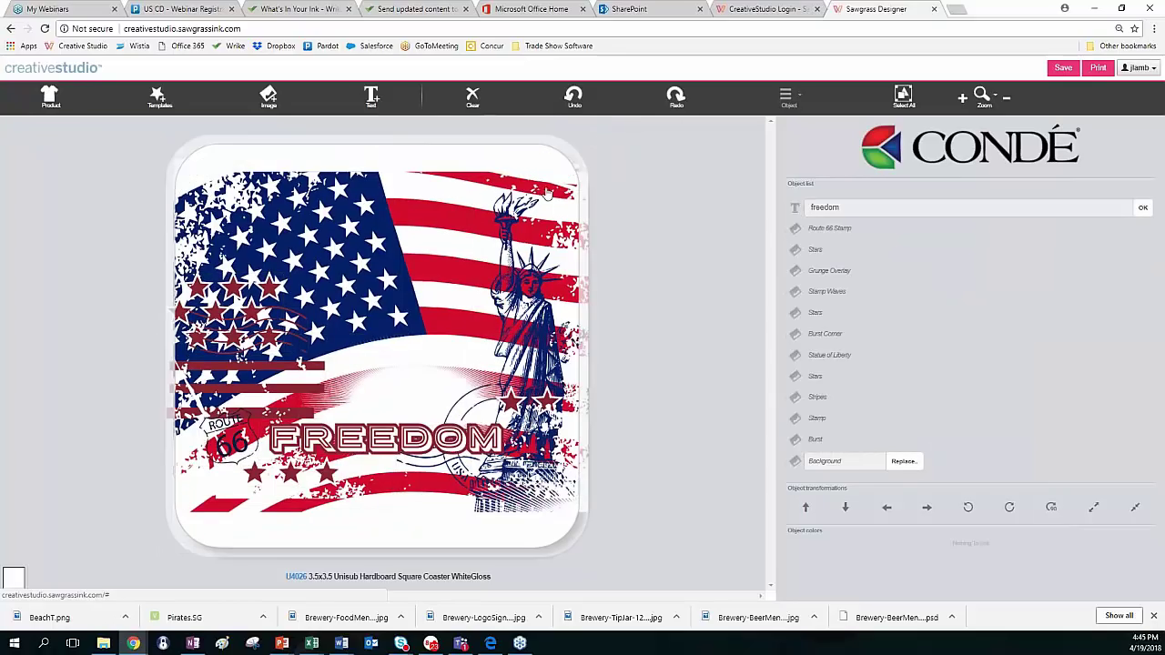
pyautogui.click(574, 109)
# Narrow the whole design from both sides to about 3.37 in wide so it sits within the coaster's edges
pyautogui.click(903, 96)
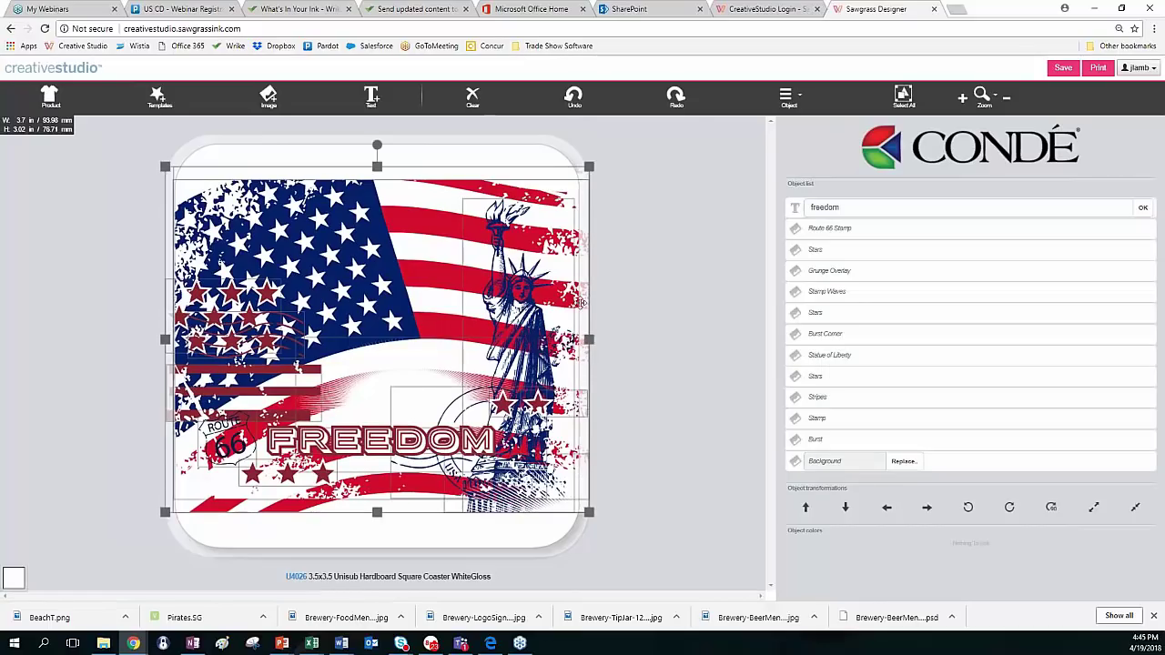
pyautogui.moveTo(586, 341); pyautogui.dragTo(569, 342)
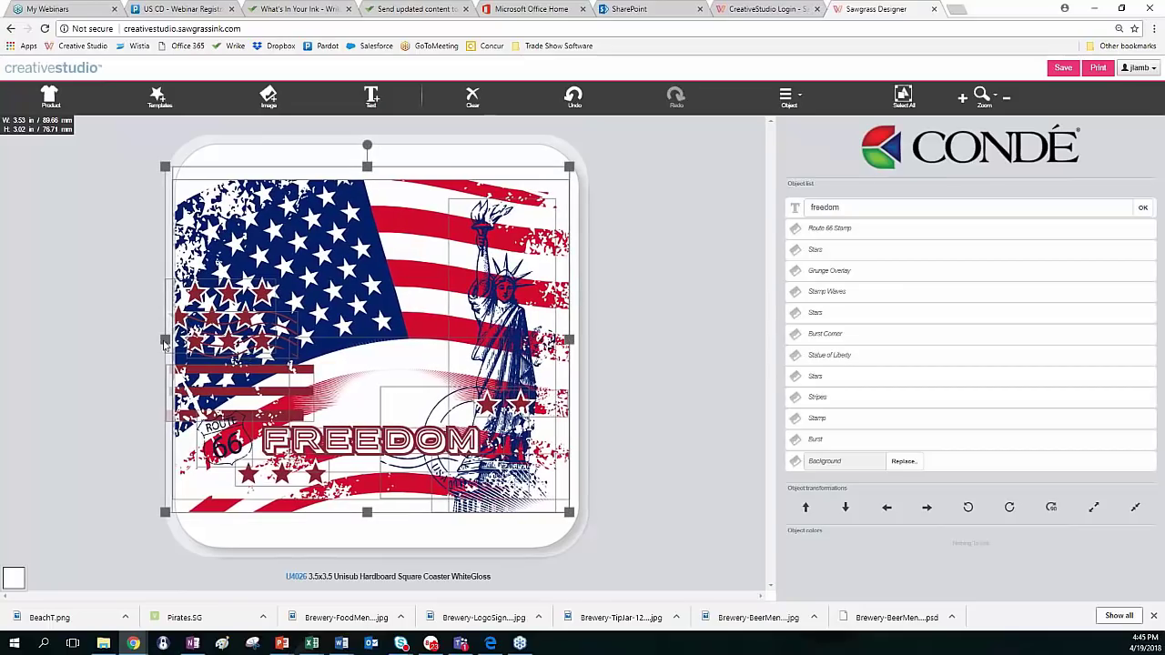
pyautogui.moveTo(162, 342); pyautogui.dragTo(183, 341)
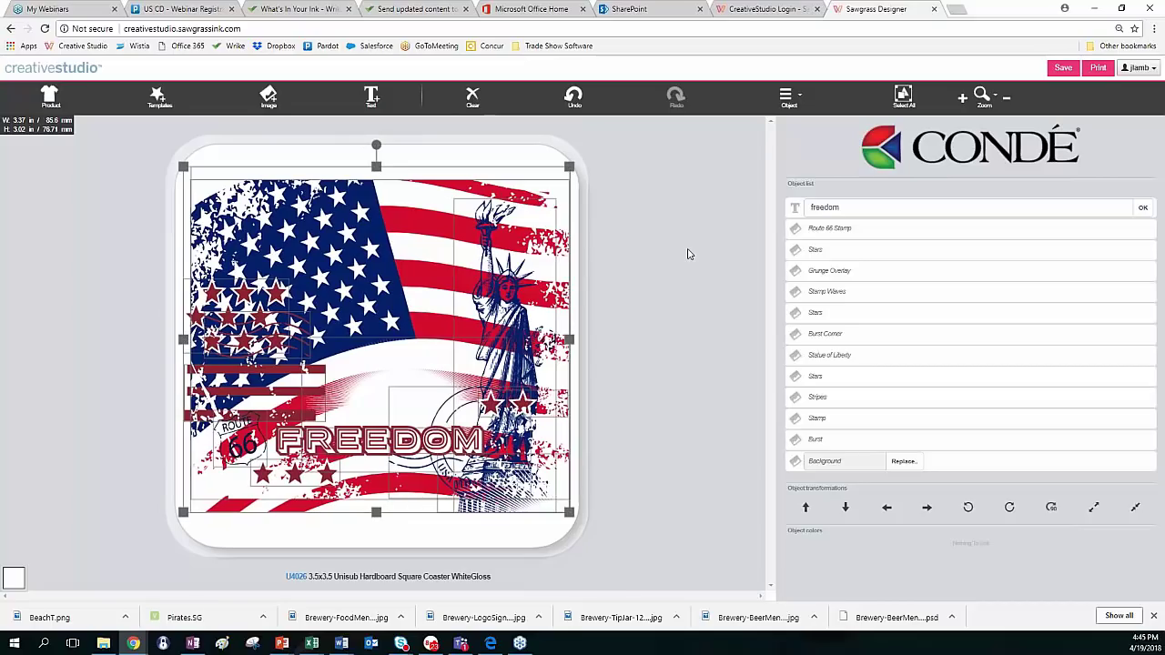
pyautogui.click(589, 242)
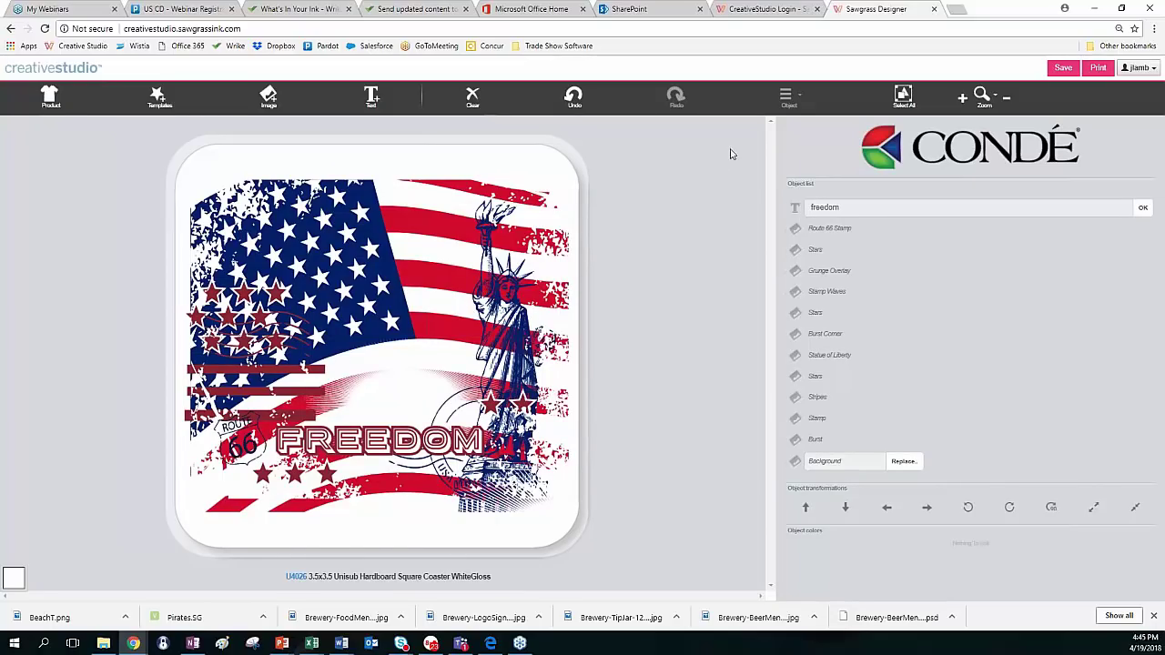
# Save the design as Coaster to My Images (Non-editable) with the product bleed line included
pyautogui.click(1065, 69)
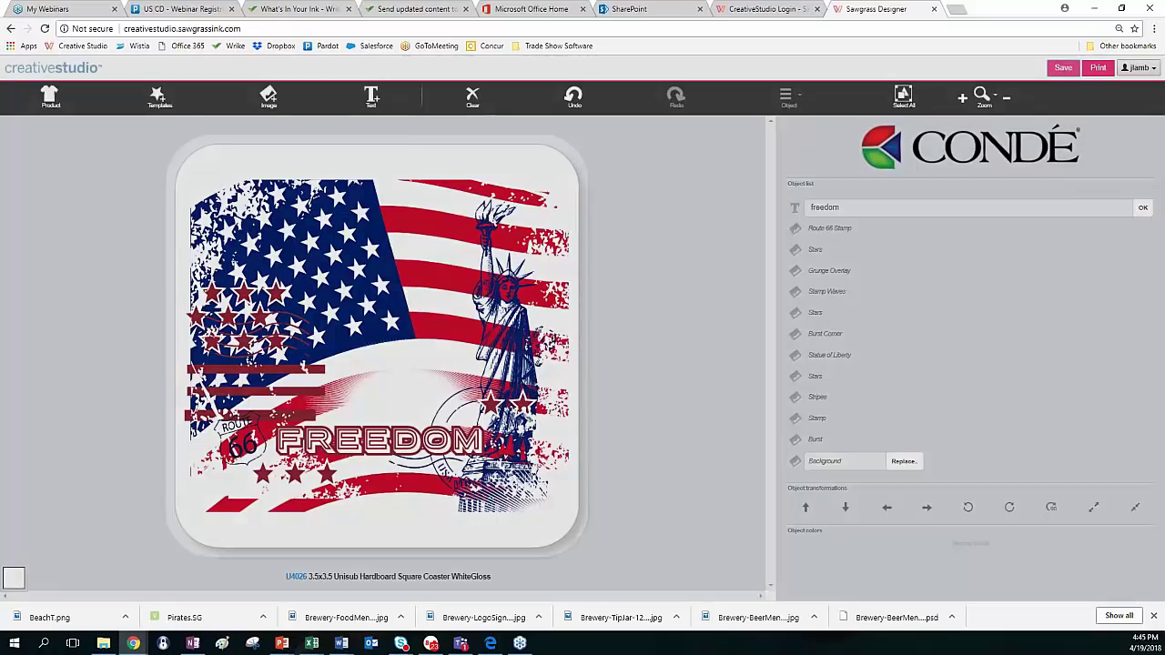
pyautogui.moveTo(556, 120); pyautogui.dragTo(485, 126)
pyautogui.write('Coaster')
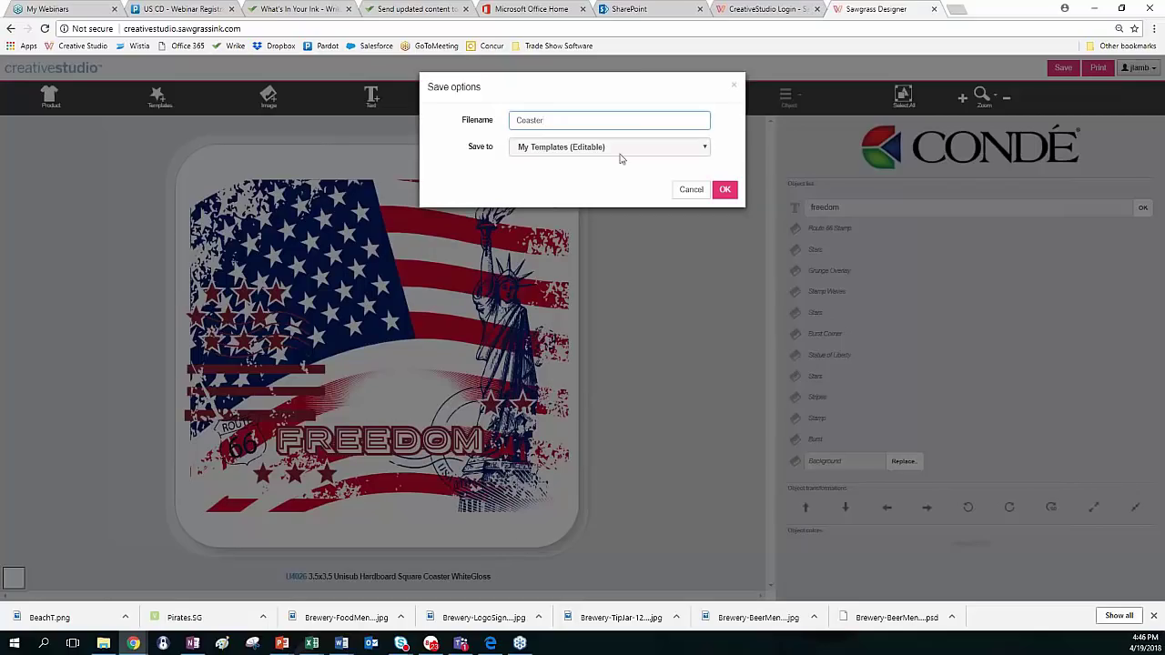
pyautogui.click(699, 151)
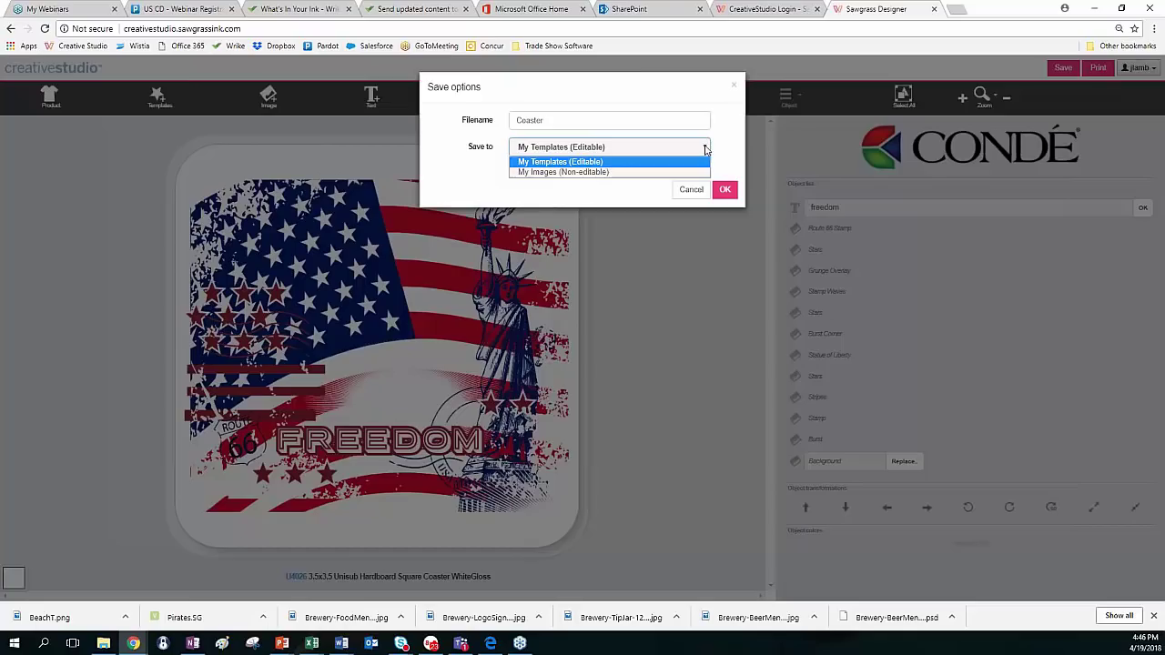
pyautogui.click(620, 173)
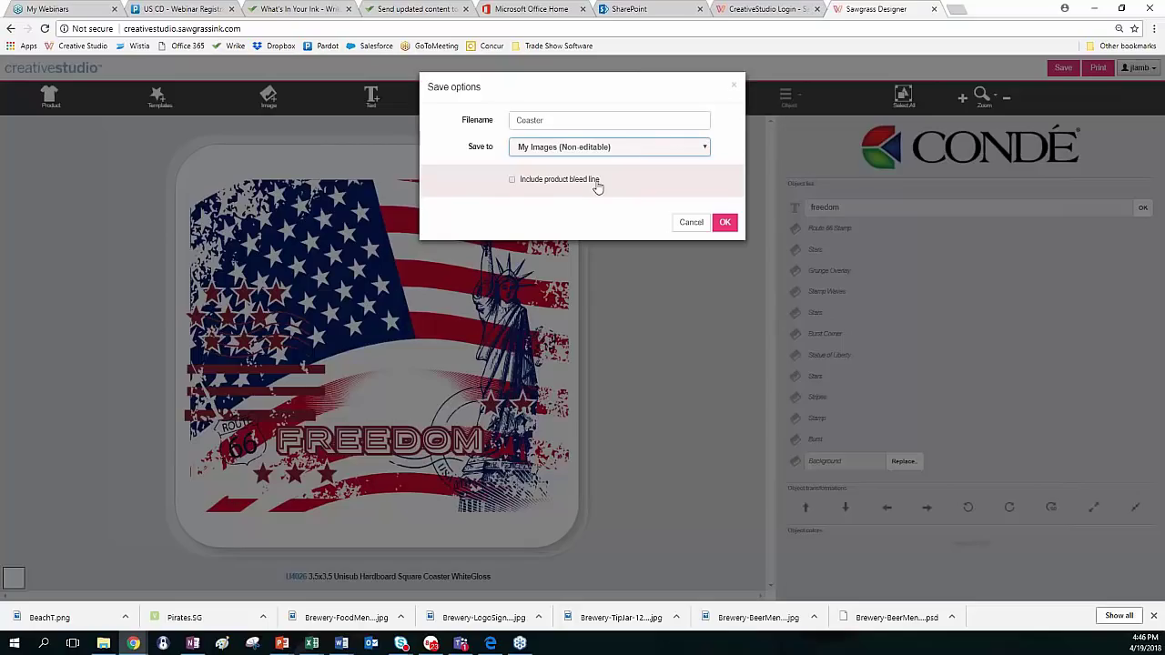
pyautogui.click(513, 181)
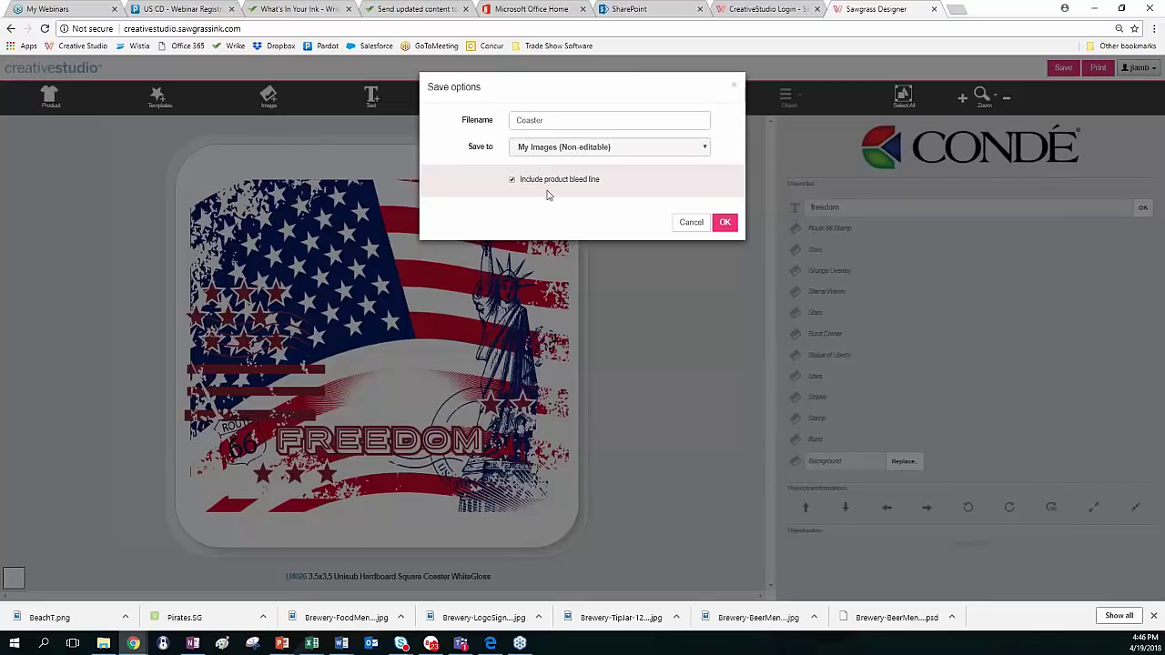
pyautogui.click(725, 224)
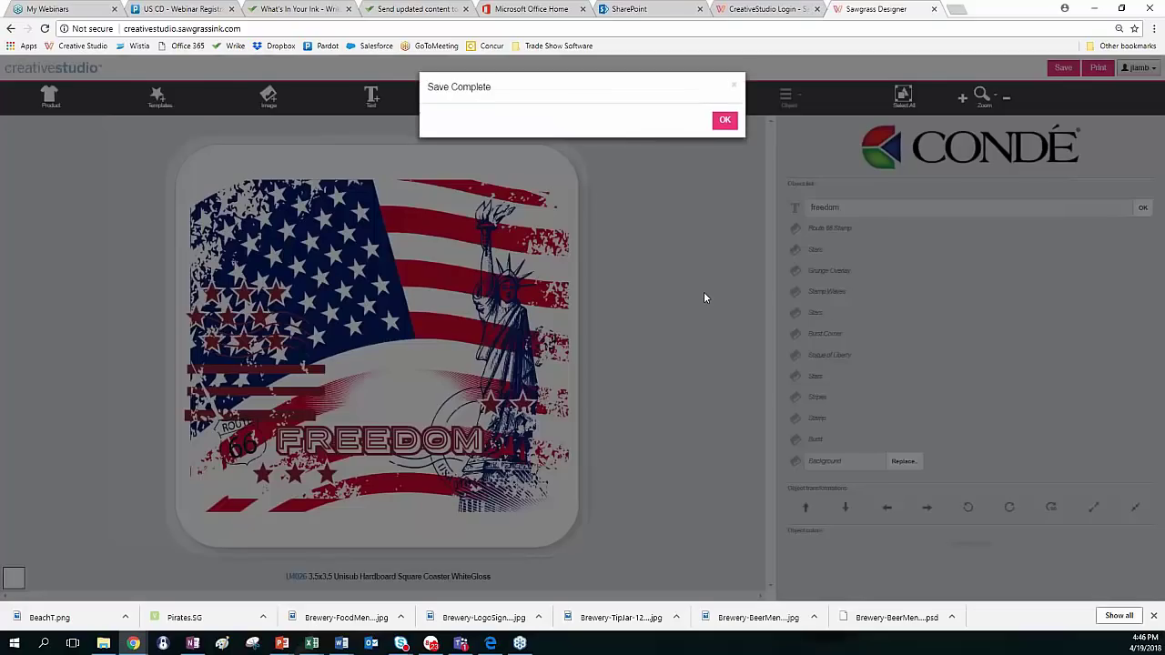
# Close the save confirmation and clear all designs from the square coaster
pyautogui.click(725, 120)
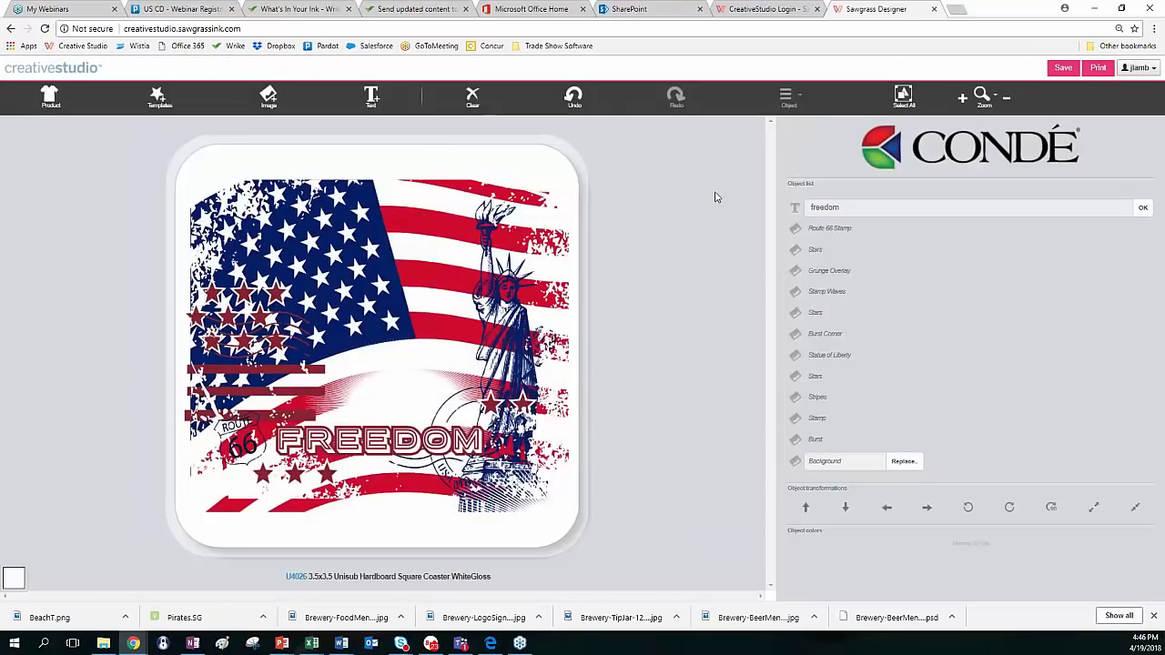
pyautogui.click(471, 98)
pyautogui.click(725, 119)
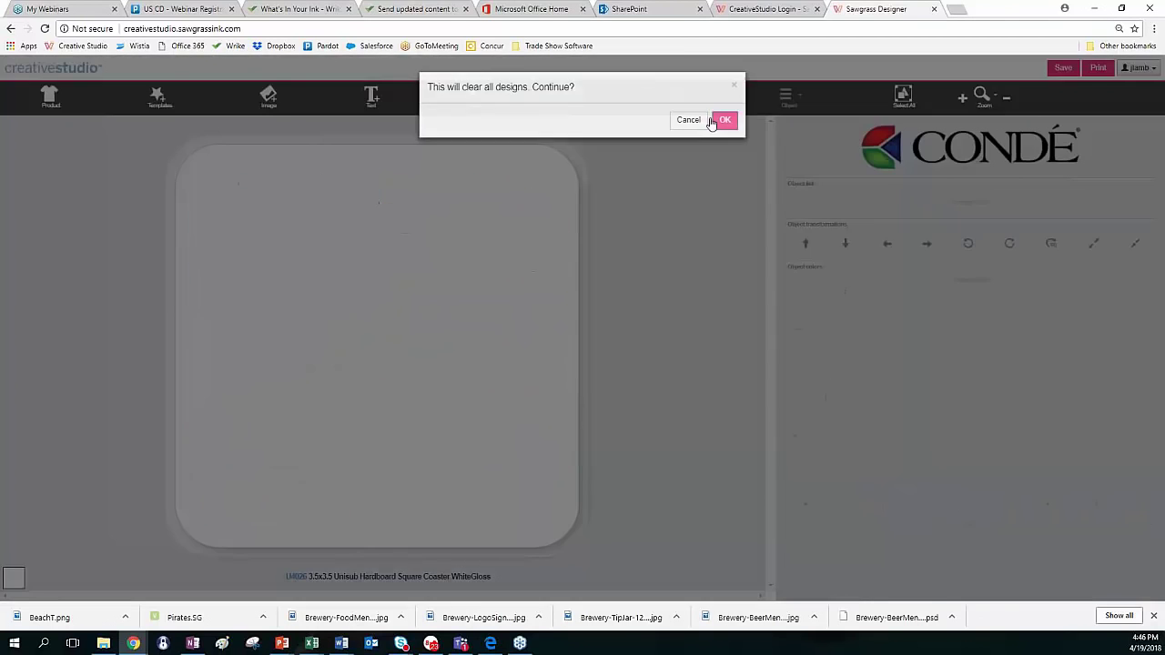
# Switch the product to the A3 (11.69" x 16.53") Blank Design Canvas in the plain Vertical layout without a grid
pyautogui.click(49, 98)
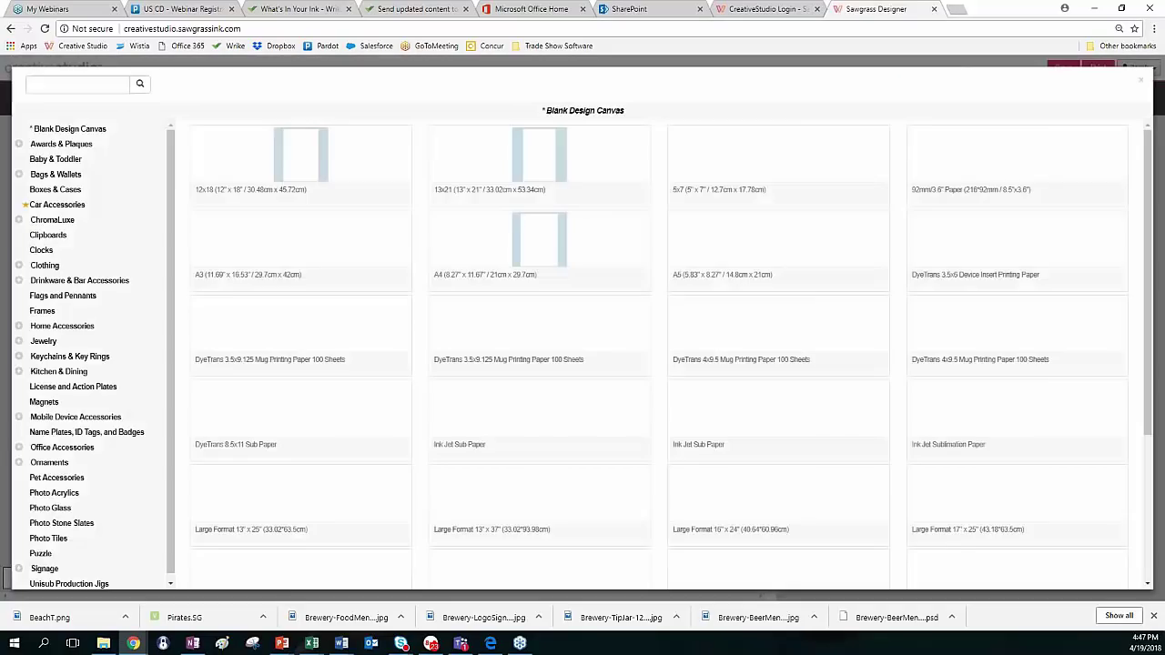
pyautogui.click(70, 128)
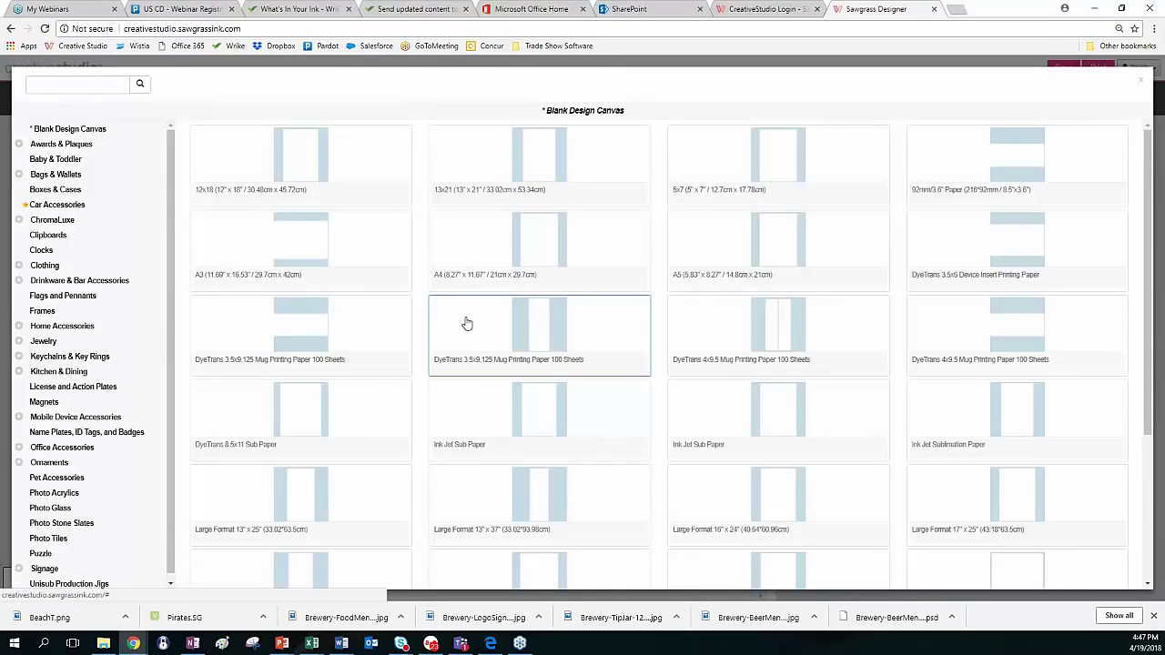
pyautogui.scroll(-1, 470, 302)
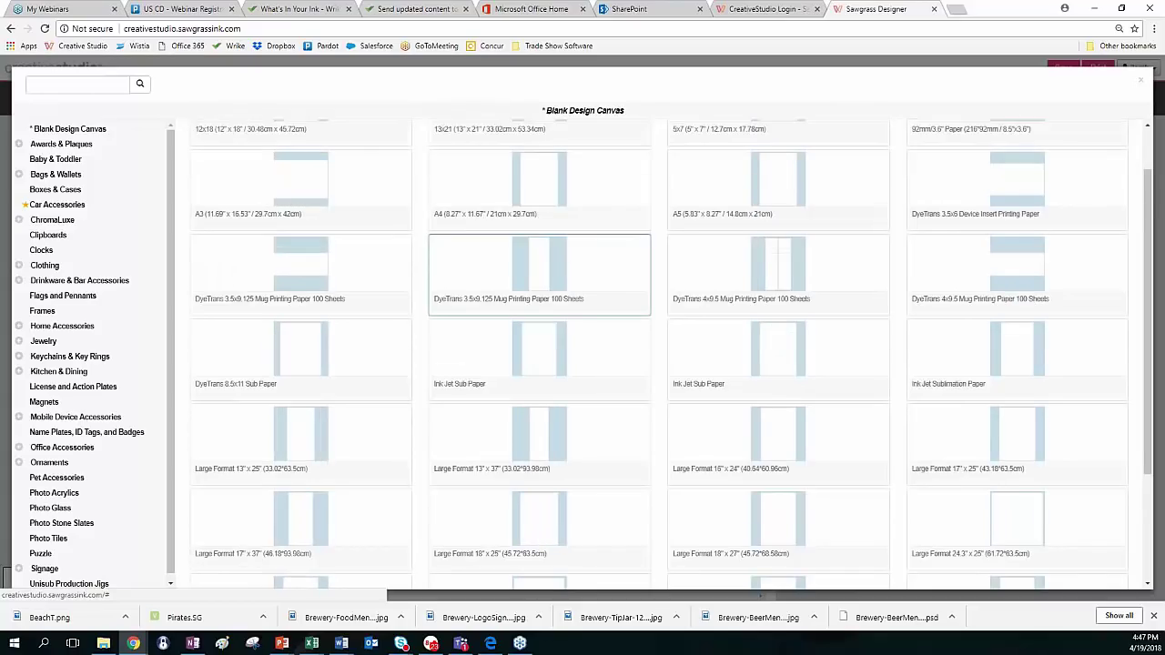
pyautogui.scroll(-1, 473, 303)
pyautogui.scroll(-1, 473, 303)
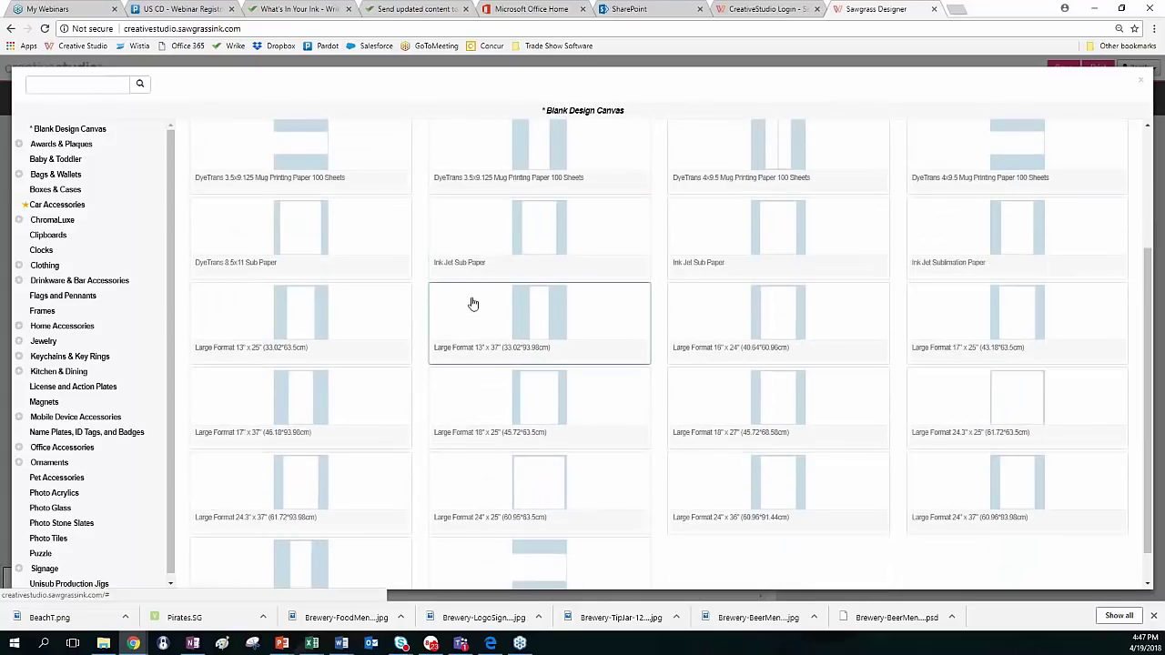
pyautogui.scroll(-1, 472, 303)
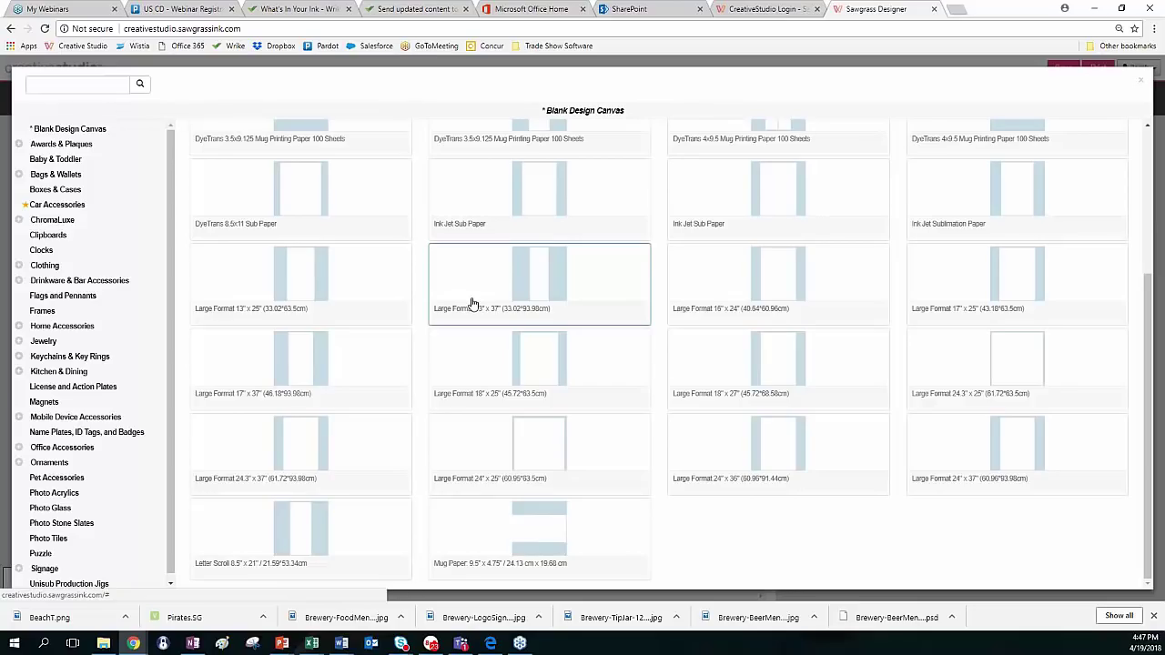
pyautogui.scroll(2, 472, 303)
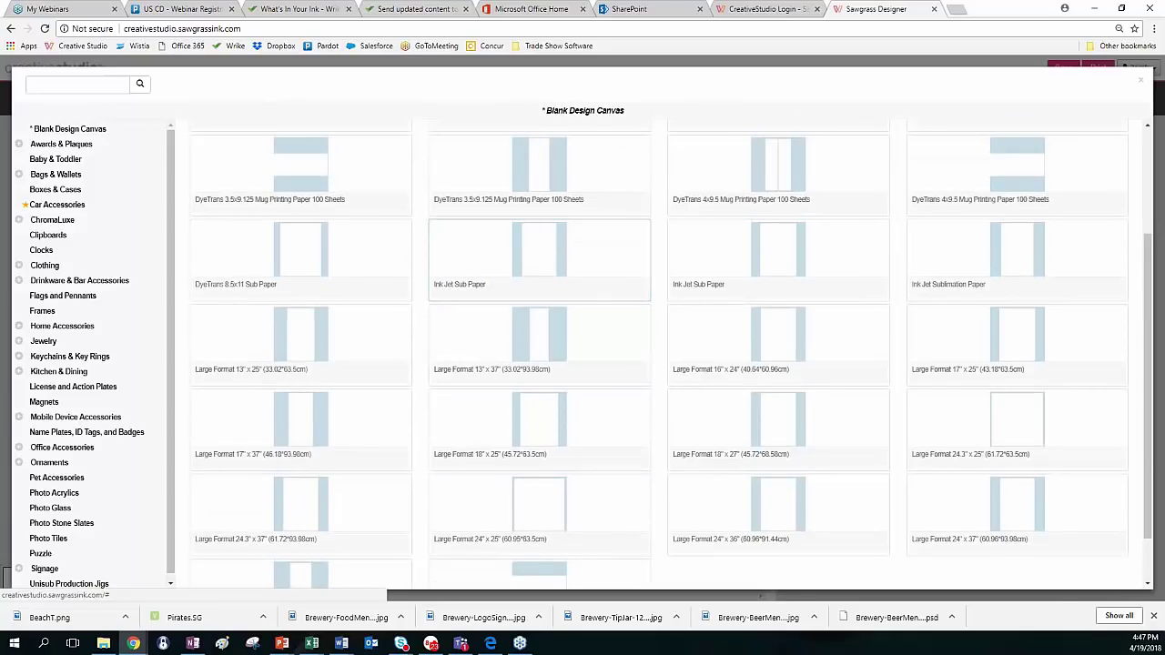
pyautogui.scroll(1, 360, 291)
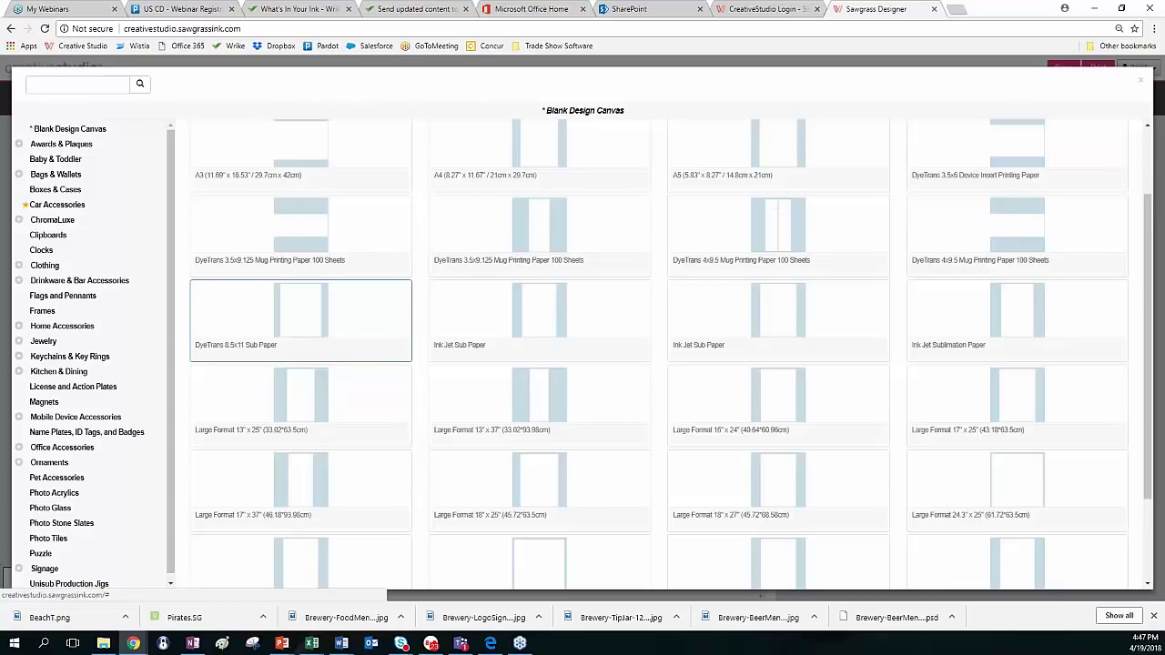
pyautogui.scroll(2, 366, 289)
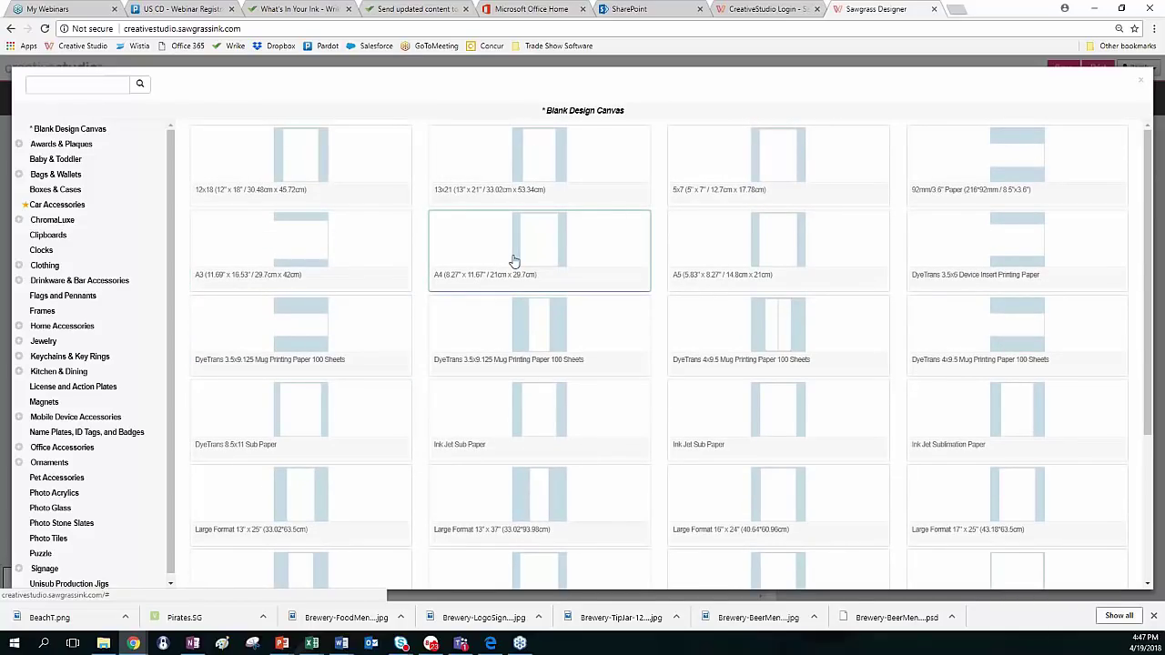
pyautogui.click(299, 251)
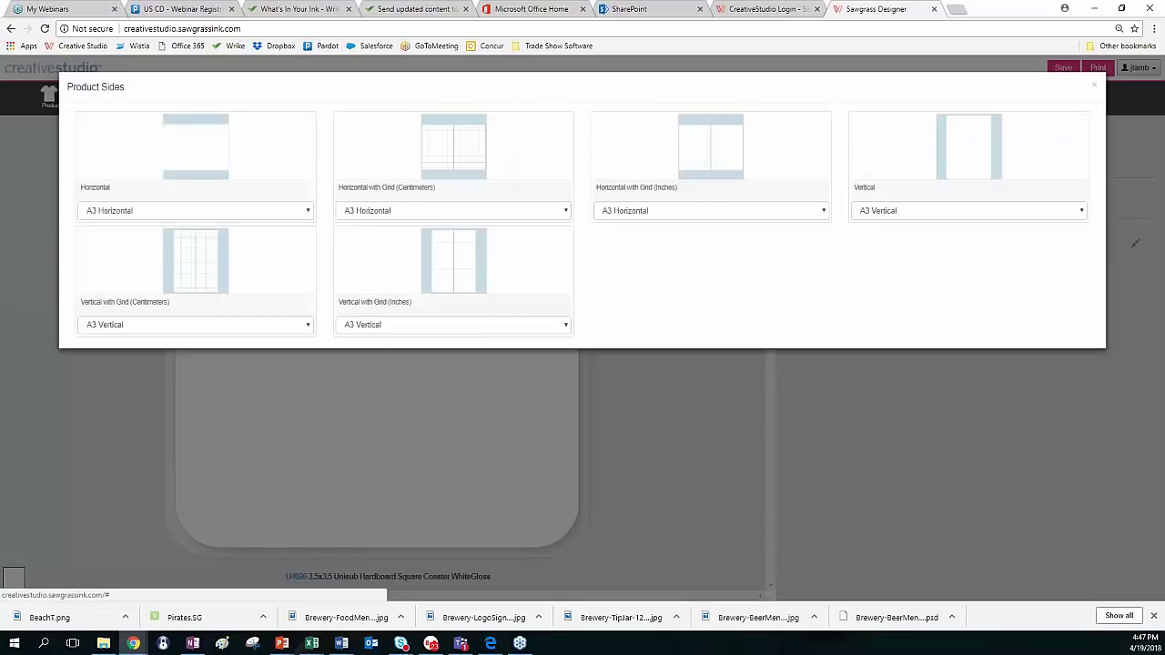
pyautogui.click(302, 216)
pyautogui.click(303, 224)
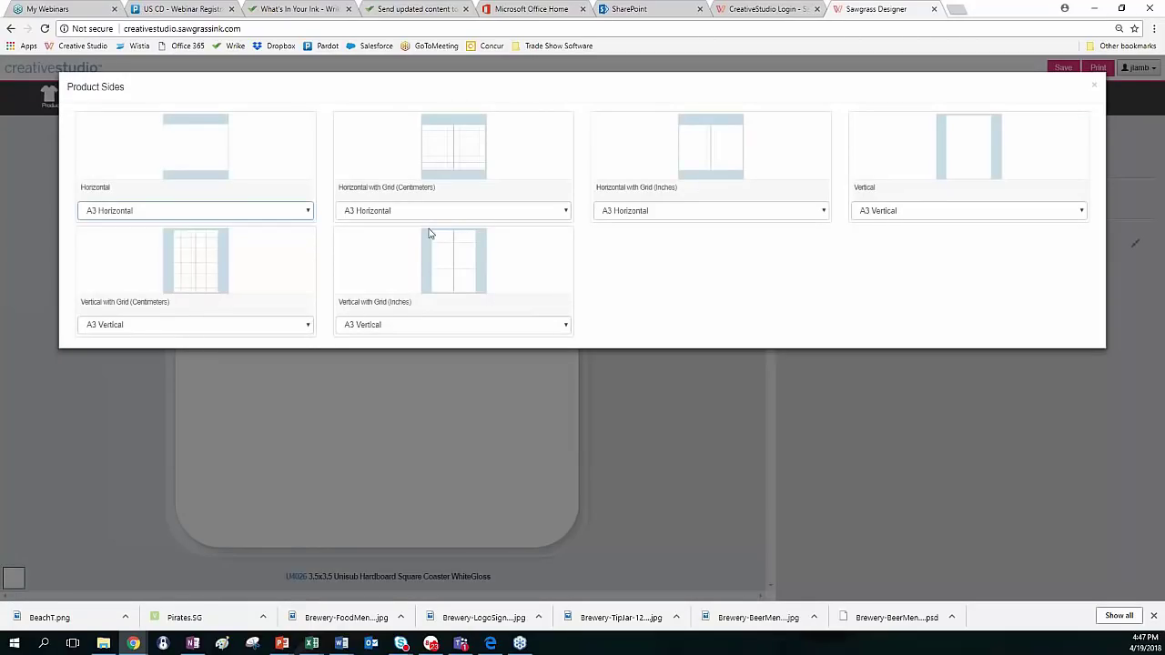
pyautogui.click(973, 154)
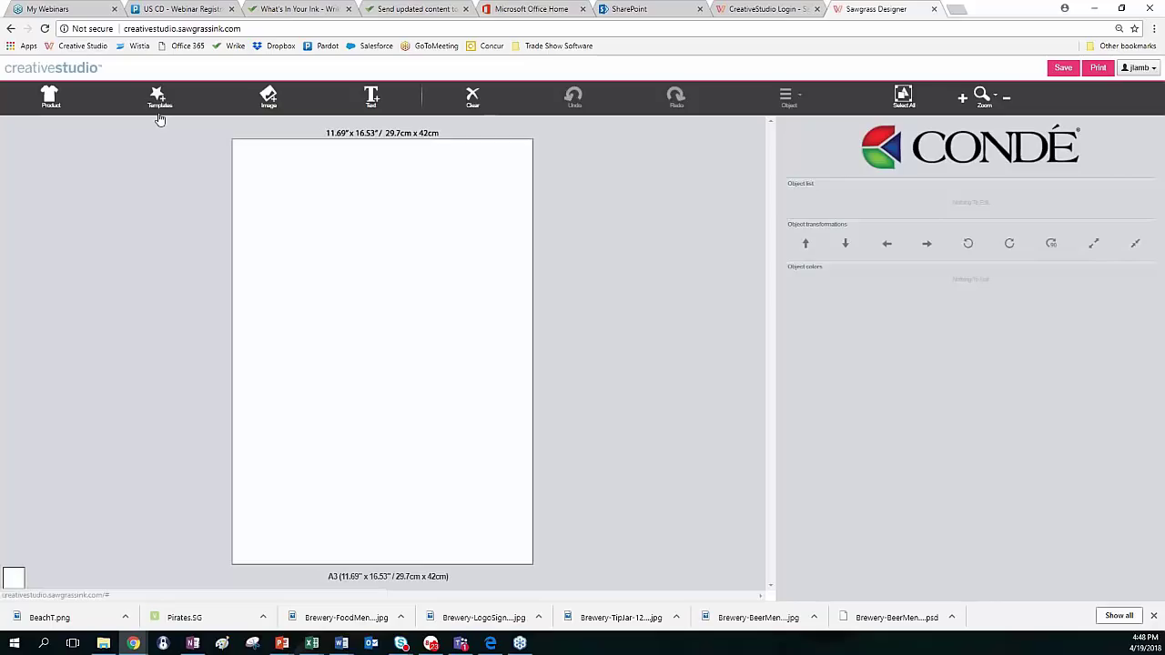
# Insert the saved Coaster design from My Images and place it in the upper-left corner of the A3 page
pyautogui.click(267, 97)
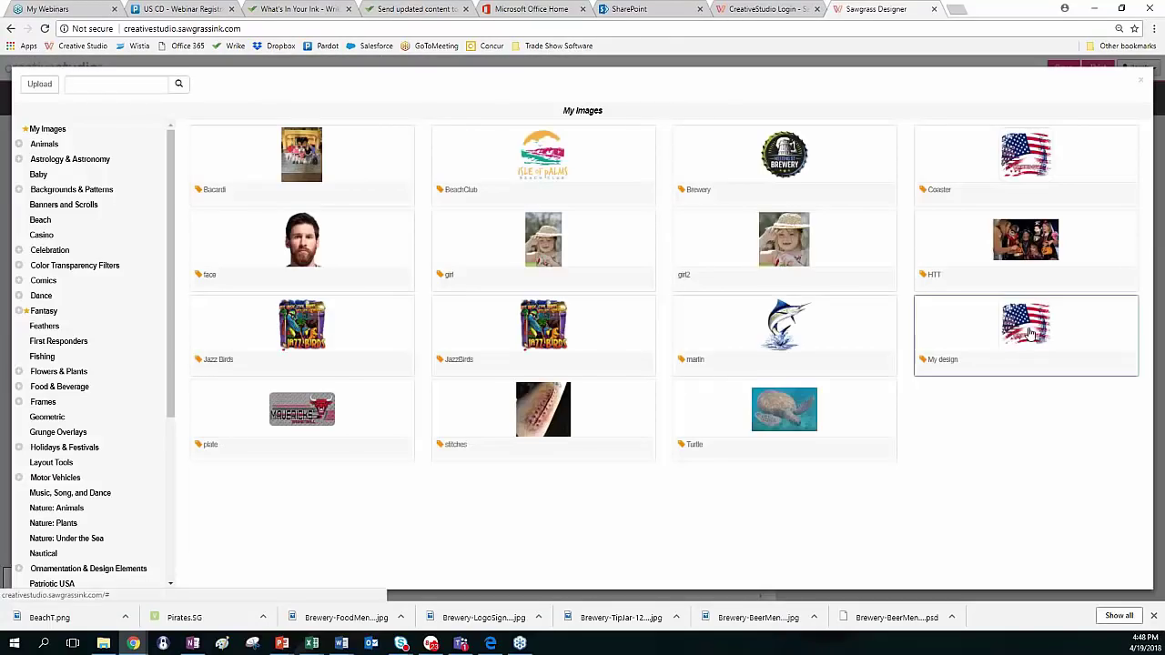
pyautogui.click(1026, 167)
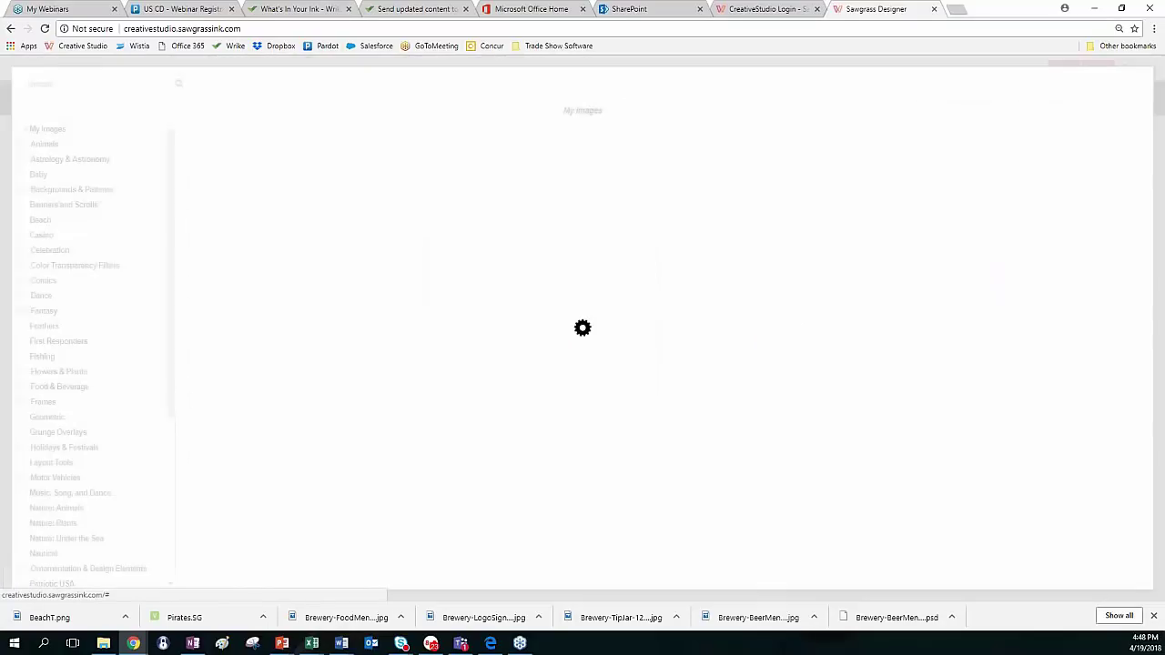
pyautogui.moveTo(363, 341); pyautogui.dragTo(283, 184)
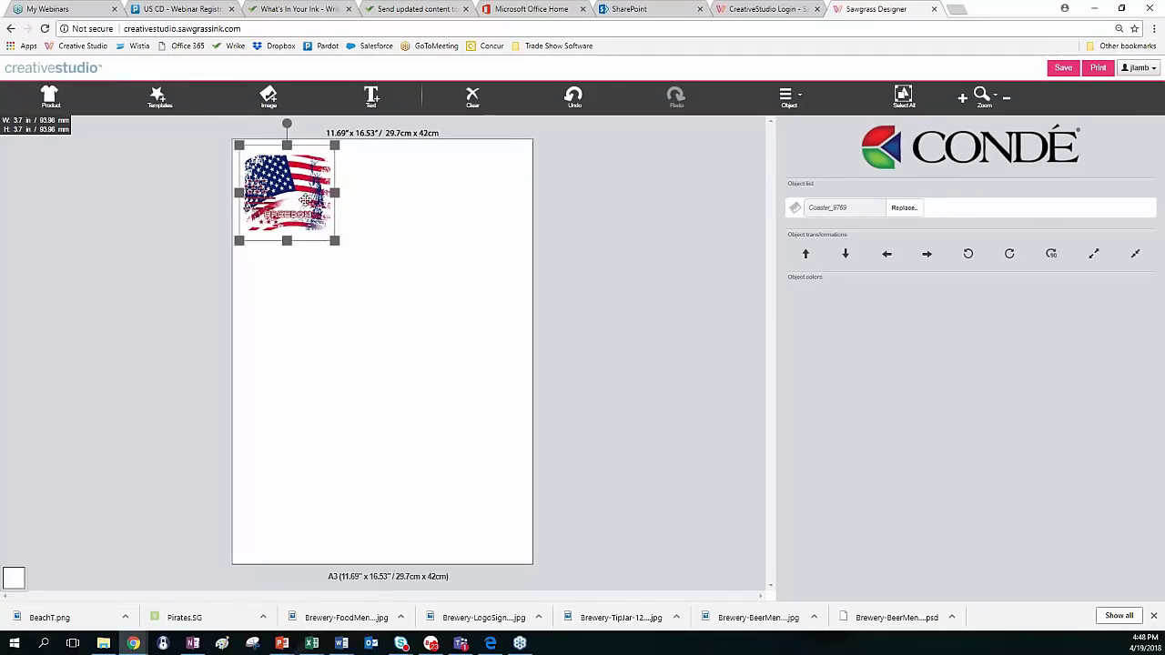
# Duplicate the coaster image and arrange the two copies side by side as a row near the top of the page
pyautogui.click(788, 100)
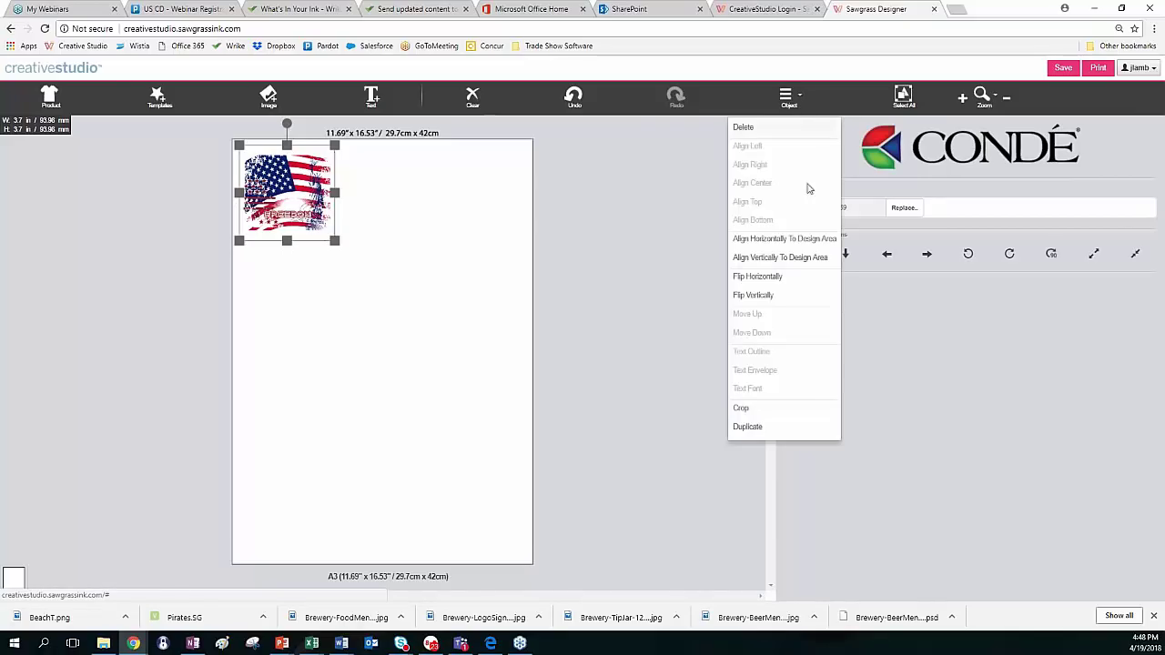
pyautogui.click(754, 428)
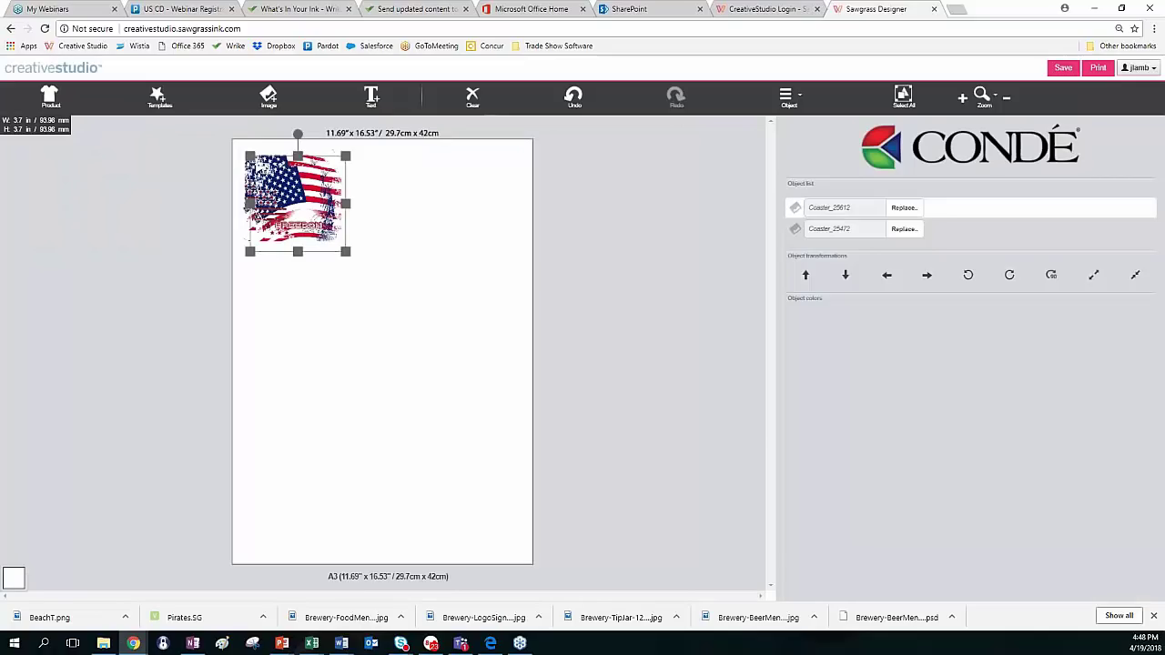
pyautogui.moveTo(308, 202); pyautogui.dragTo(443, 197)
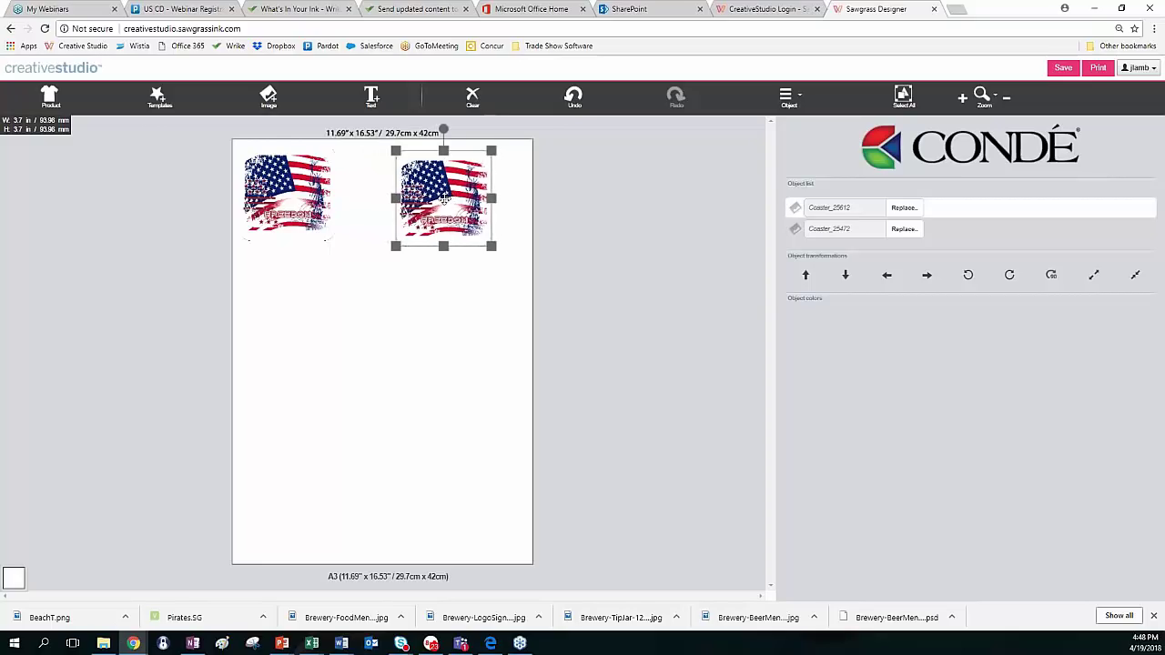
pyautogui.moveTo(311, 202); pyautogui.dragTo(355, 208)
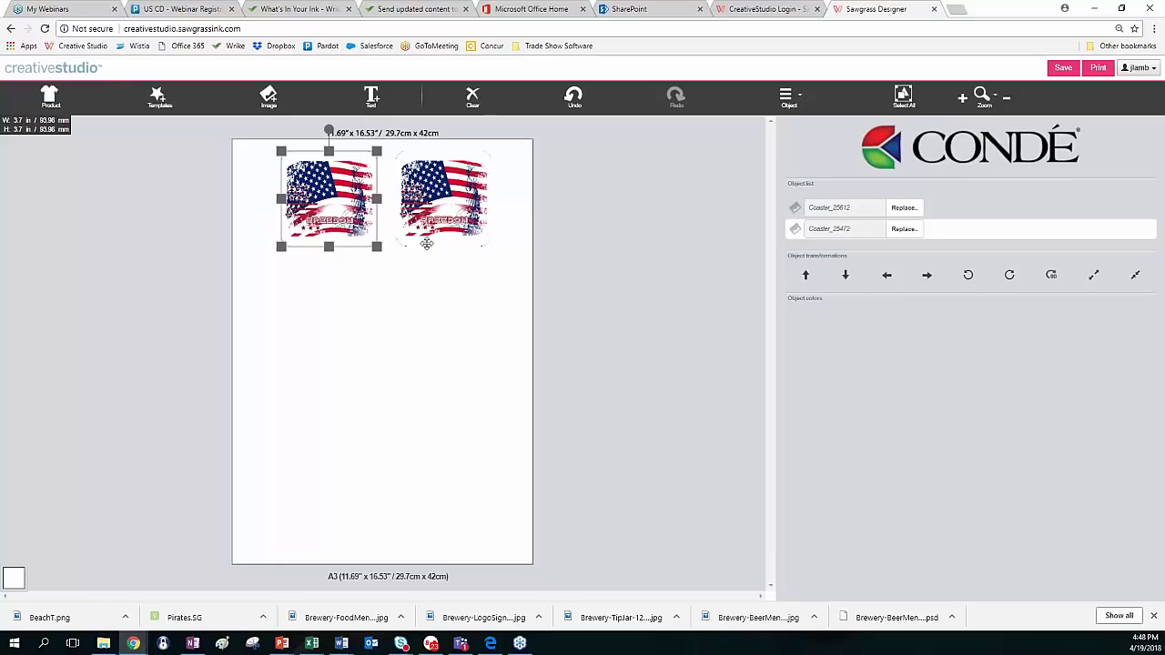
# Duplicate both coasters of the top row together and place the copies directly below as a second row
pyautogui.keyDown('shift'); pyautogui.click(448, 203); pyautogui.keyUp('shift')
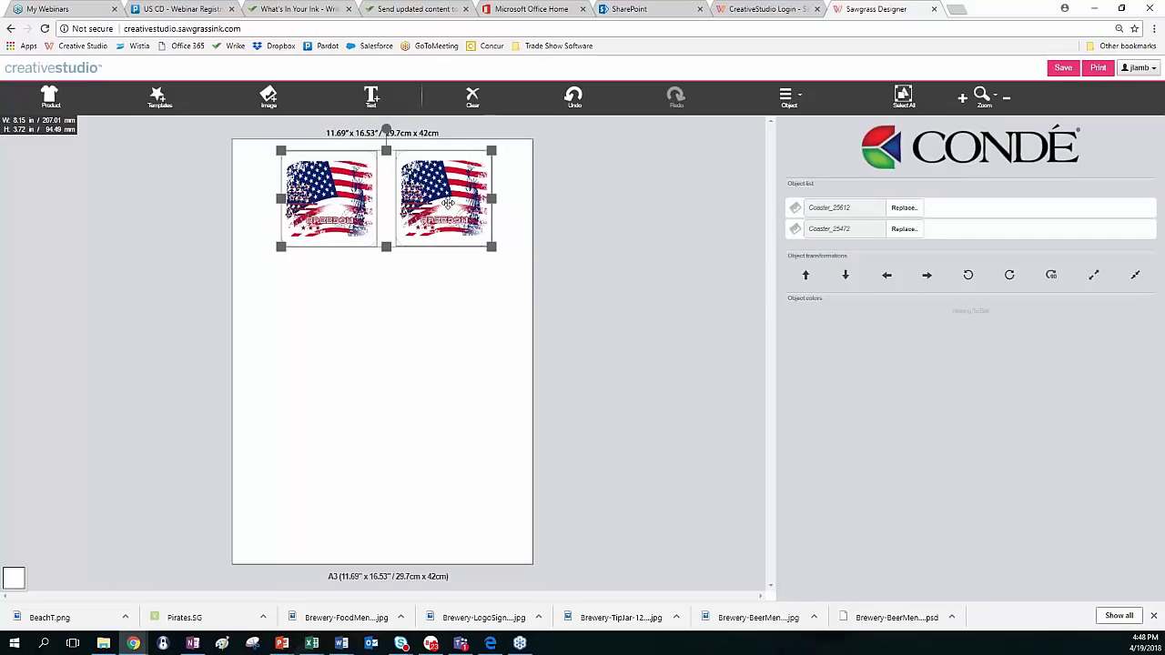
pyautogui.click(789, 100)
pyautogui.click(761, 428)
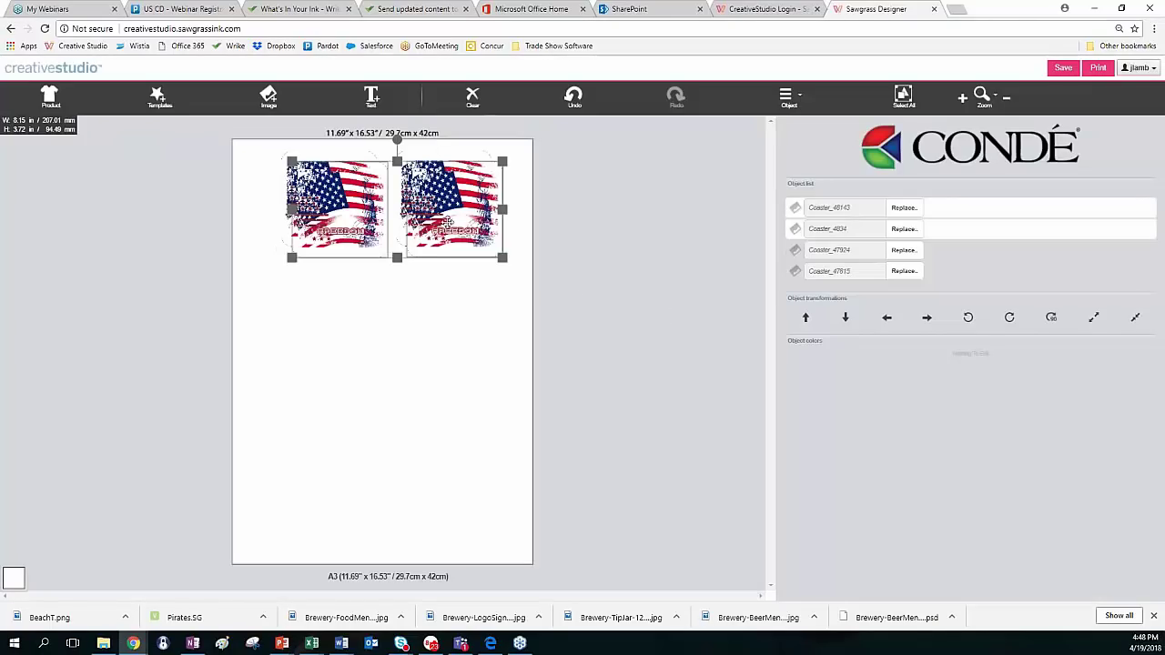
pyautogui.moveTo(441, 217); pyautogui.dragTo(434, 317)
# Duplicate the second row of coasters, place the copies below it as a third row, and clear the selection
pyautogui.click(789, 98)
pyautogui.click(747, 426)
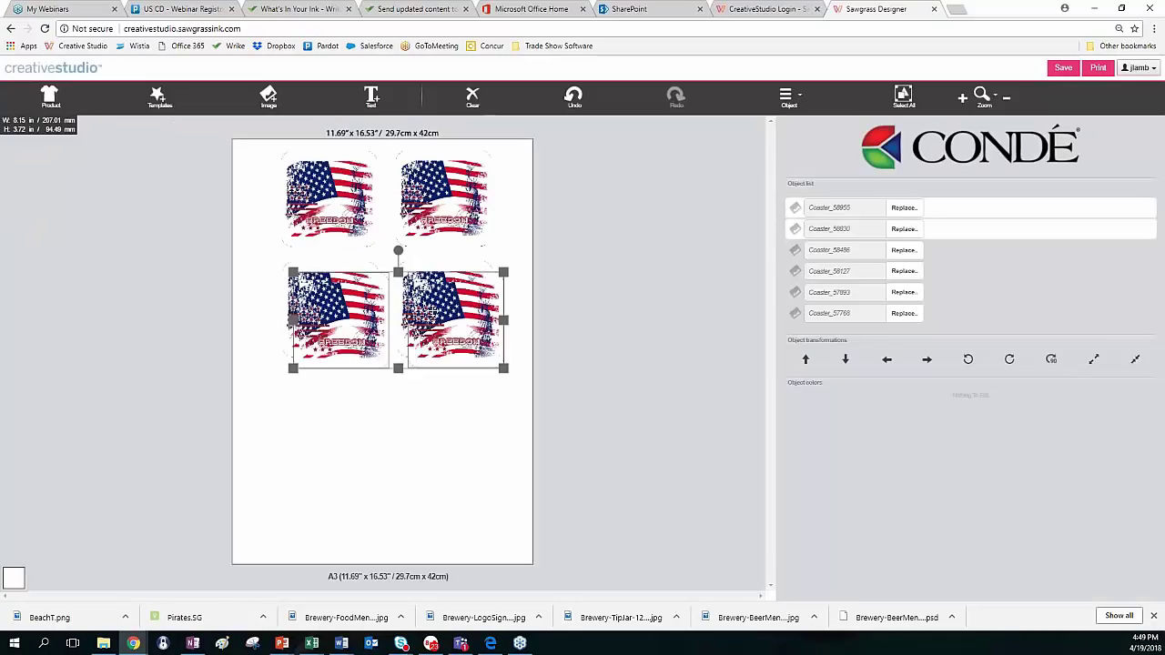
pyautogui.moveTo(432, 314); pyautogui.dragTo(420, 422)
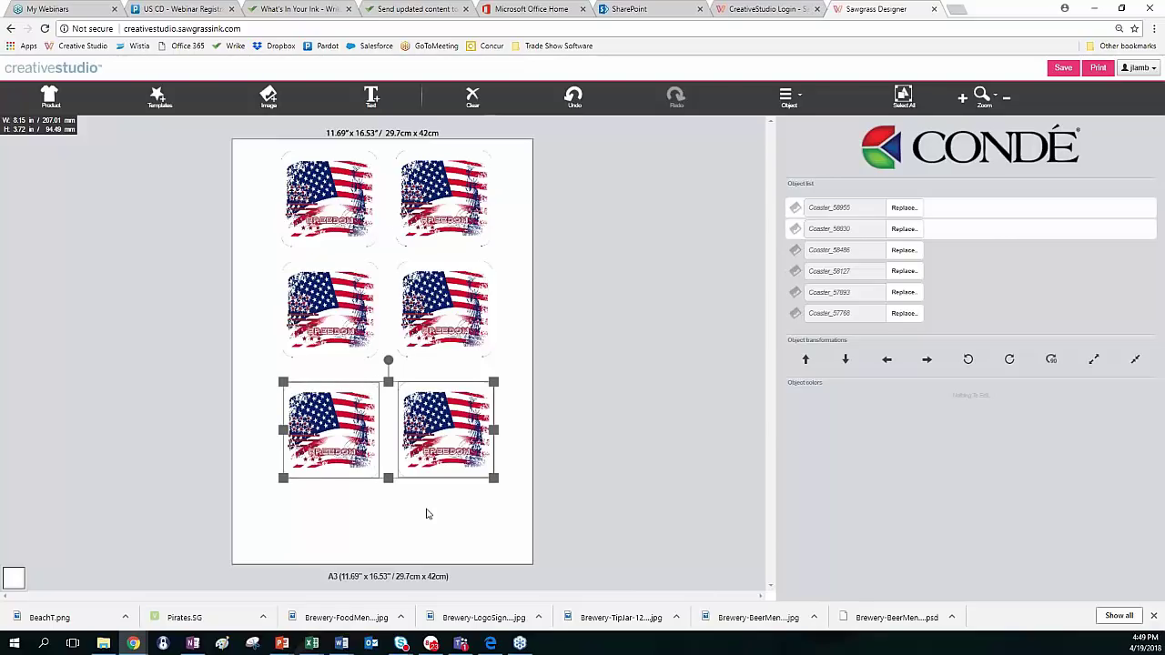
pyautogui.click(426, 514)
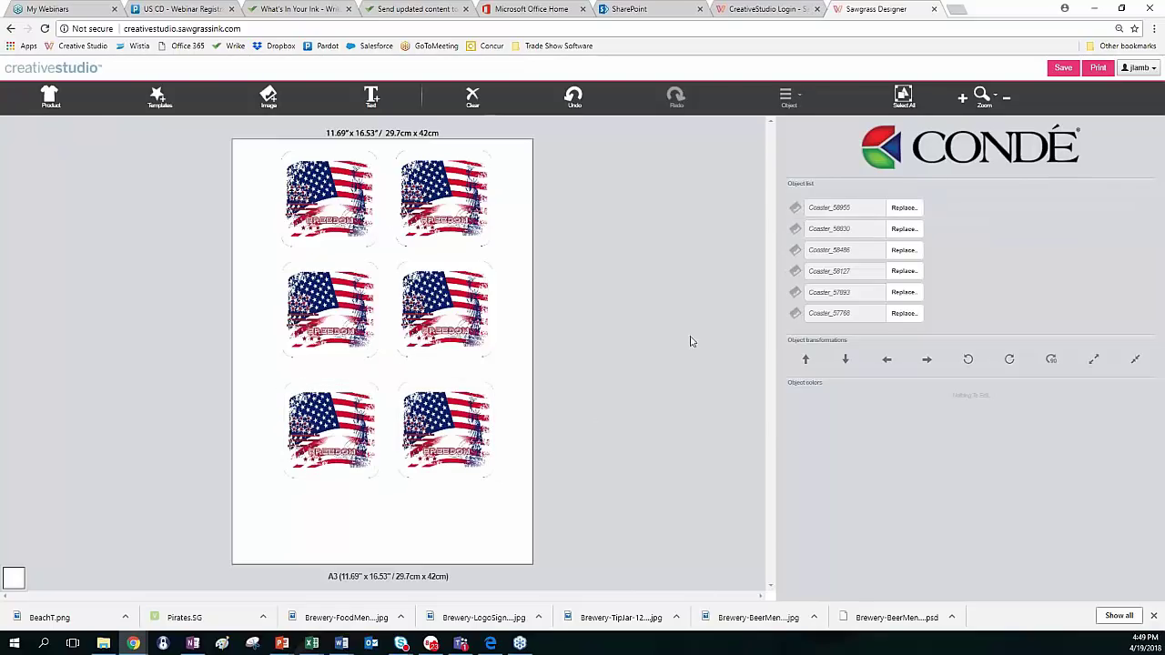
# Examine the rounded corner outlines around the coasters up close, both in the design-area view and in the product view
pyautogui.click(982, 96)
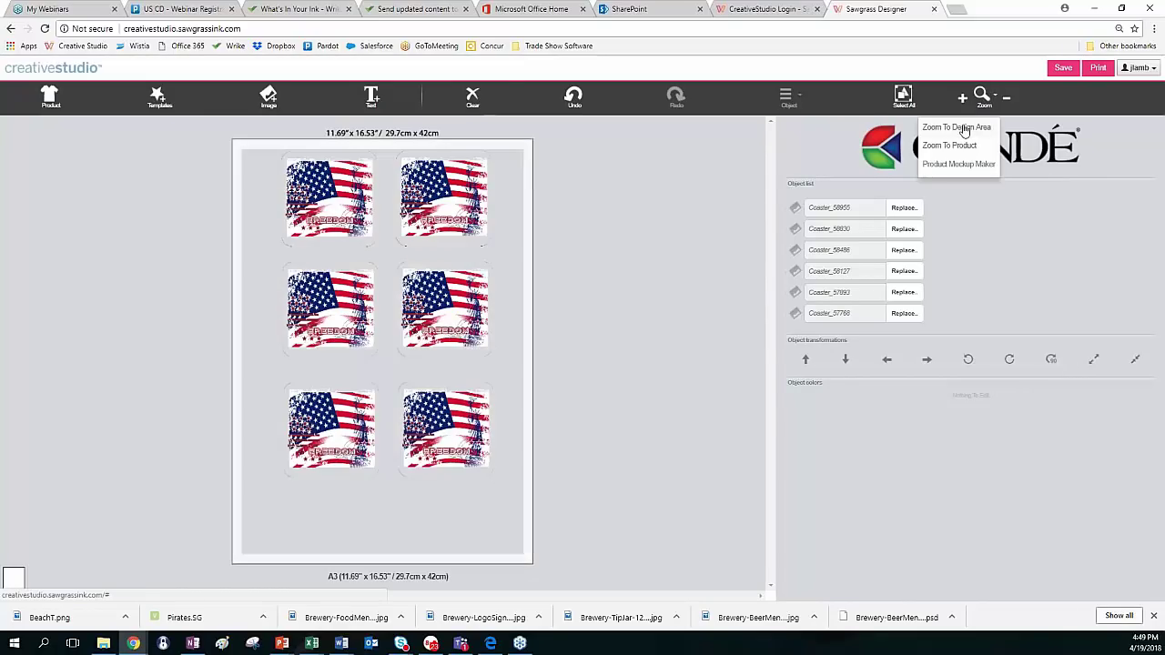
pyautogui.click(961, 102)
pyautogui.click(962, 102)
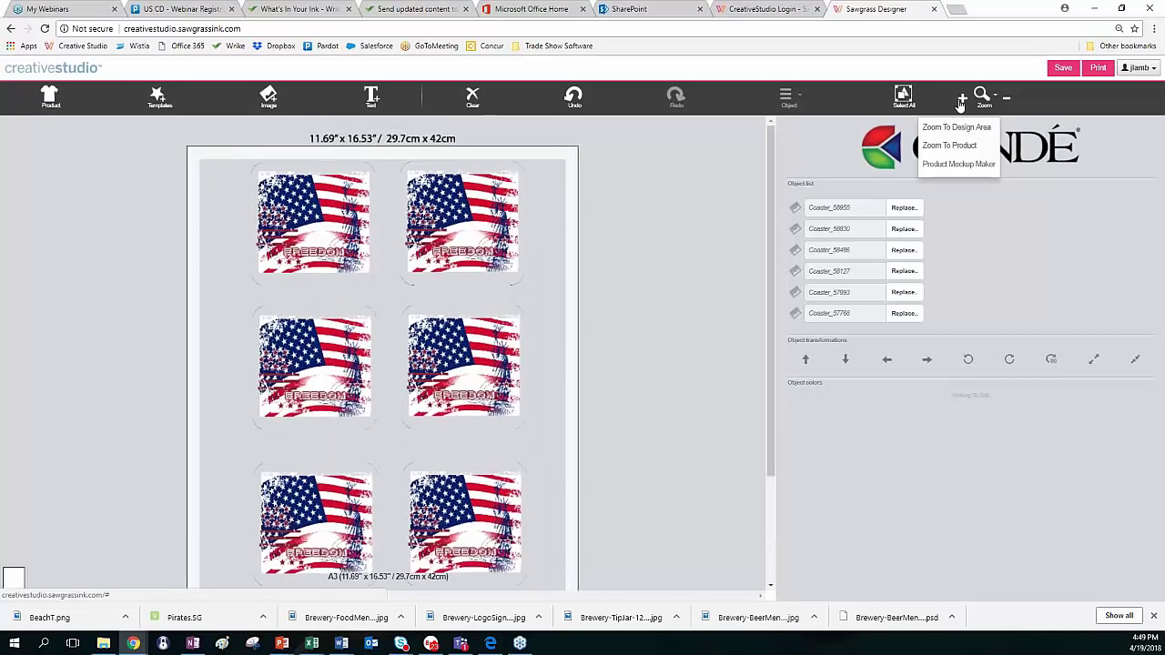
pyautogui.click(962, 101)
pyautogui.click(961, 102)
pyautogui.click(961, 102)
pyautogui.click(962, 102)
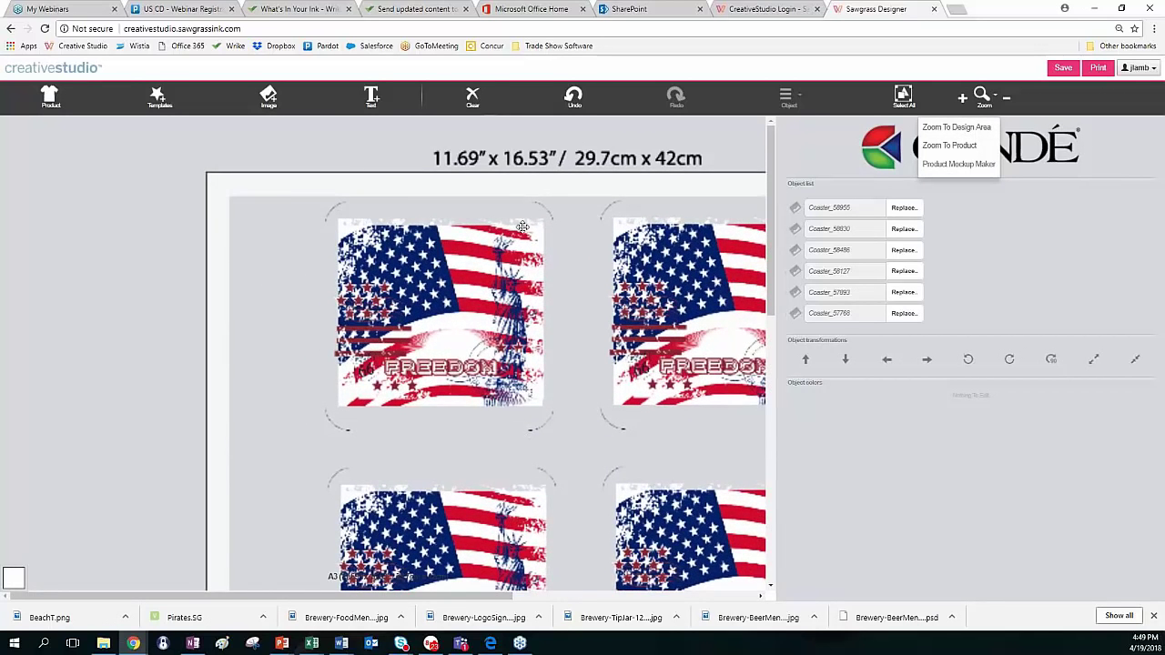
pyautogui.click(948, 133)
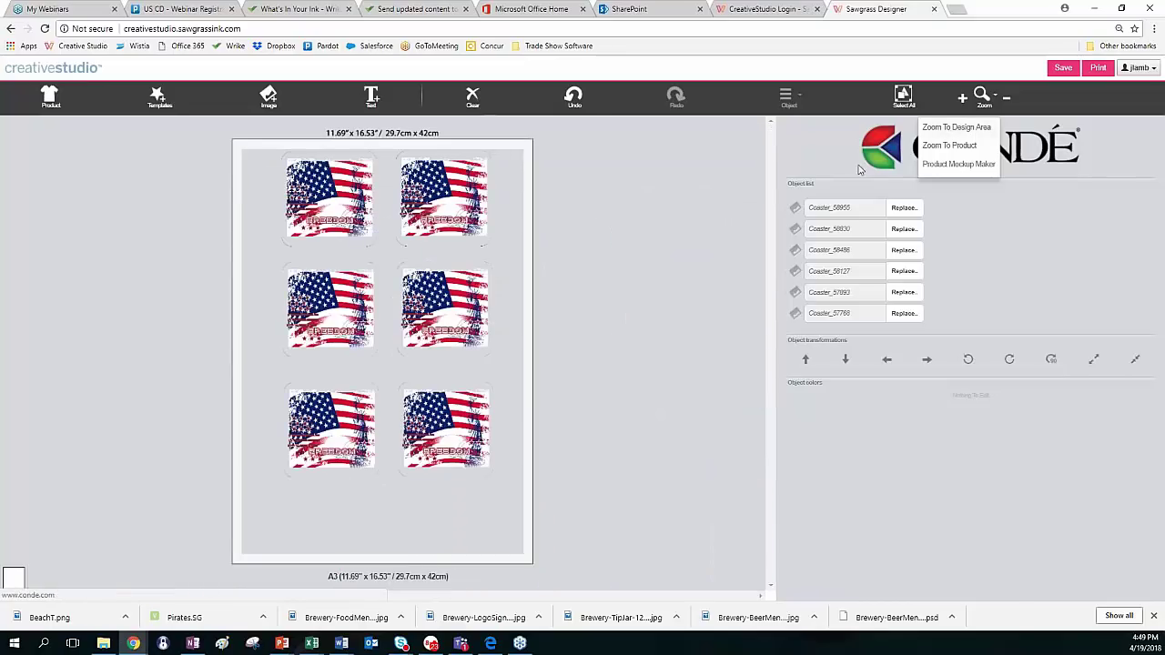
pyautogui.click(951, 146)
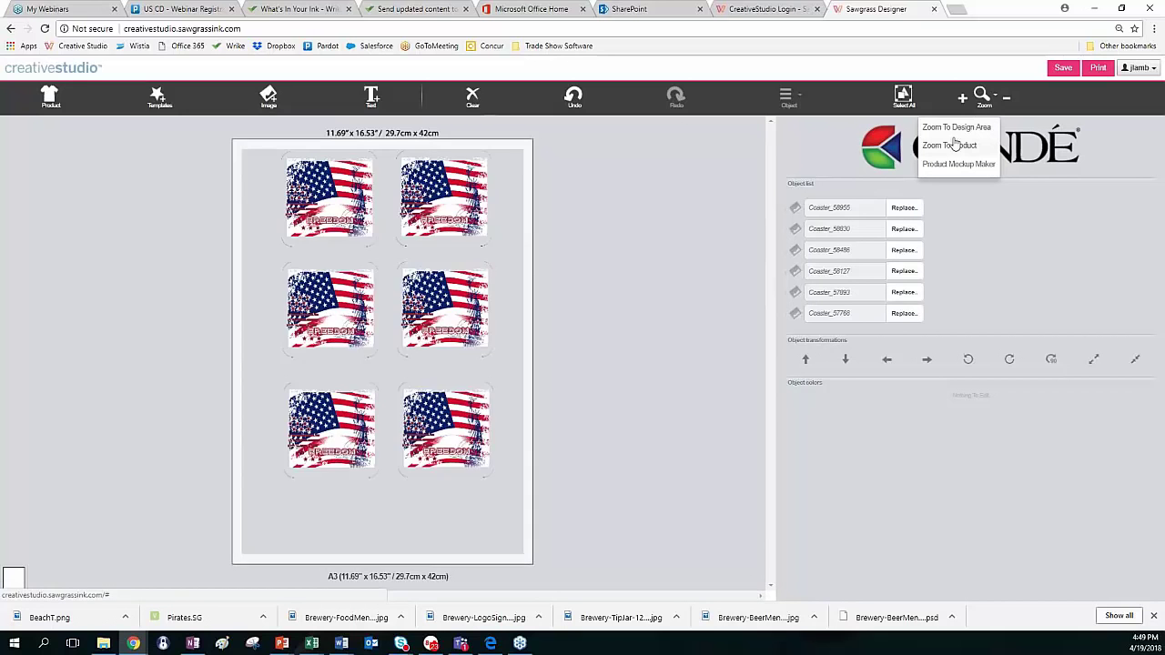
pyautogui.click(962, 100)
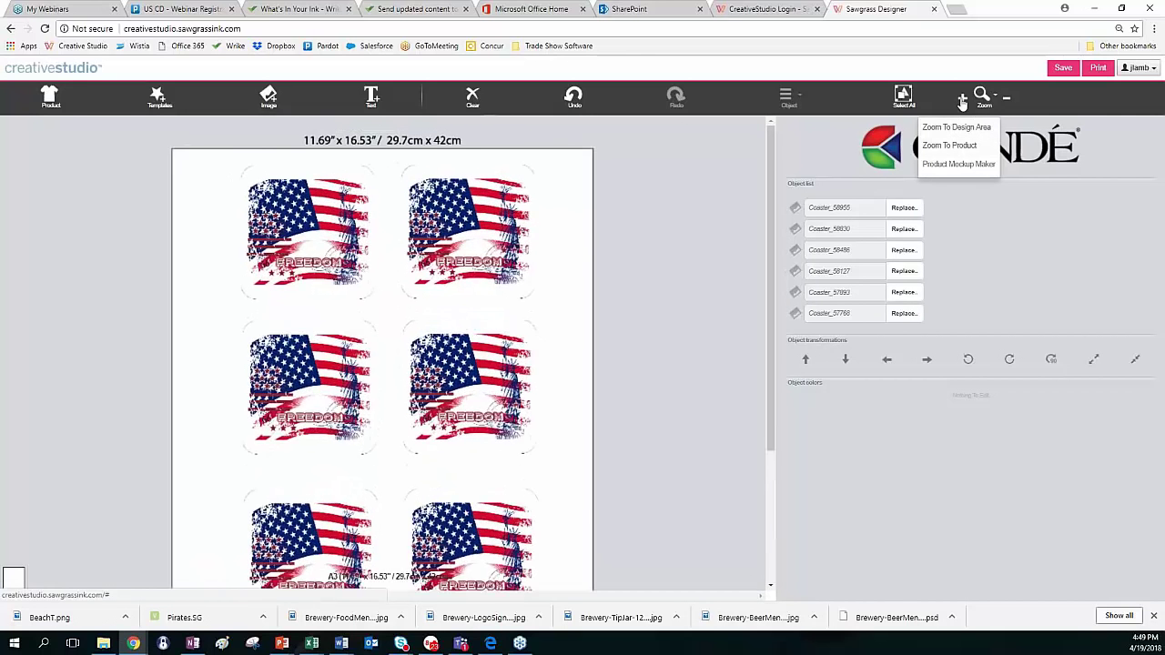
pyautogui.click(962, 100)
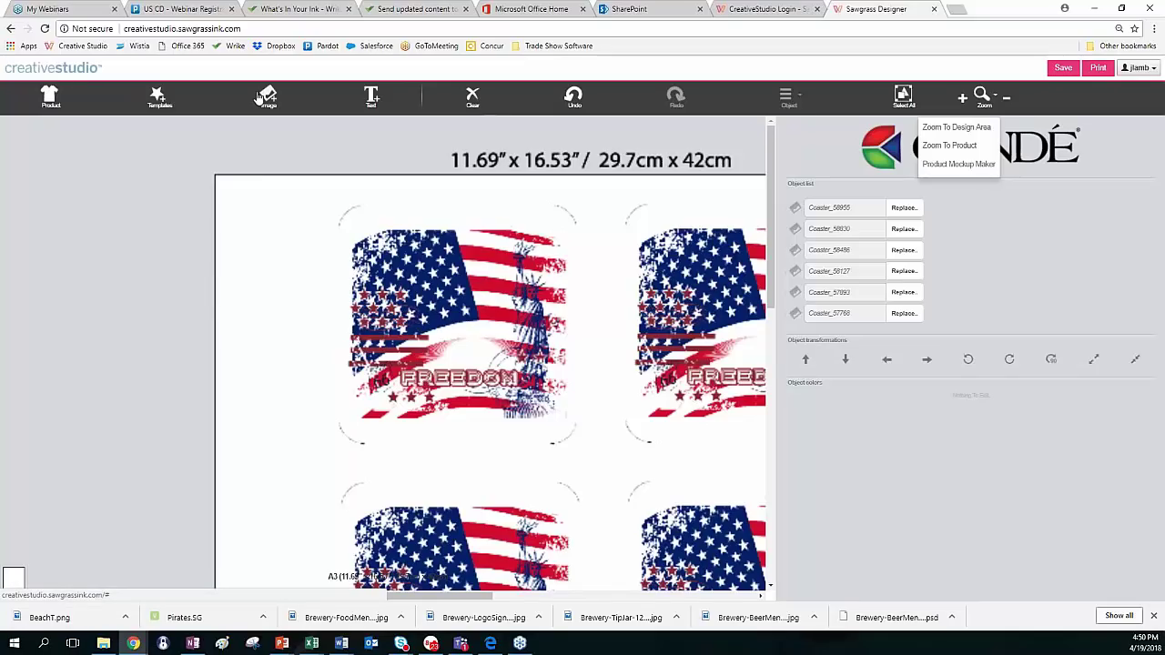
# Browse the stock image library's Backgrounds & Patterns subcategories from Bokeh through Seamless Watercolors, and close the library
pyautogui.click(268, 96)
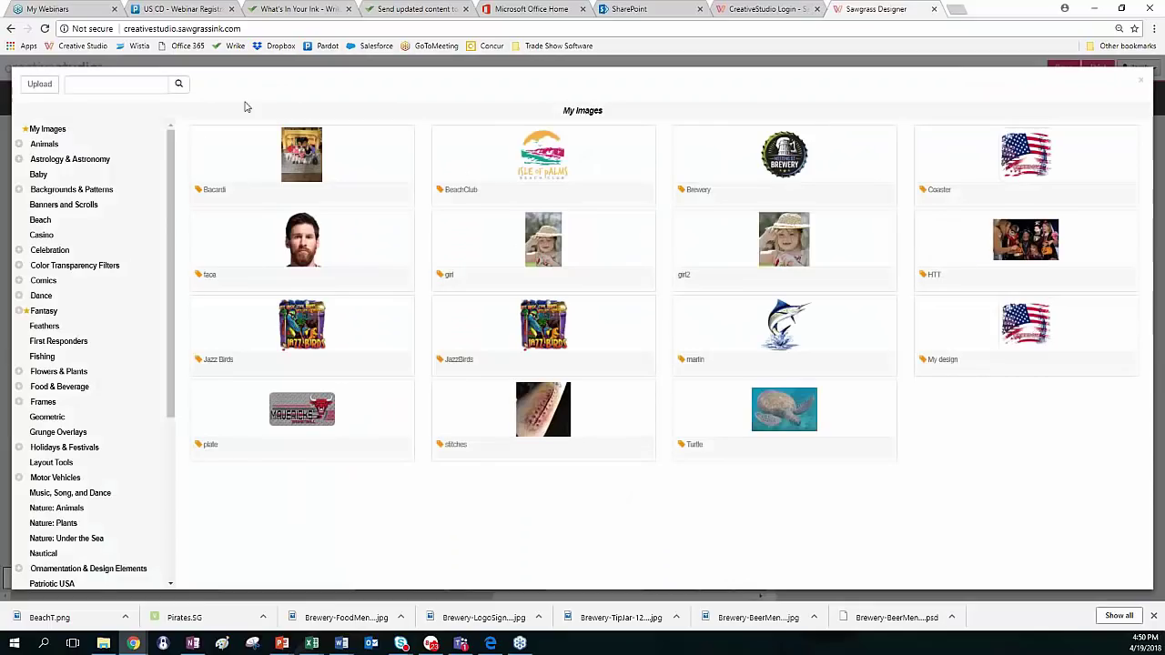
pyautogui.click(73, 190)
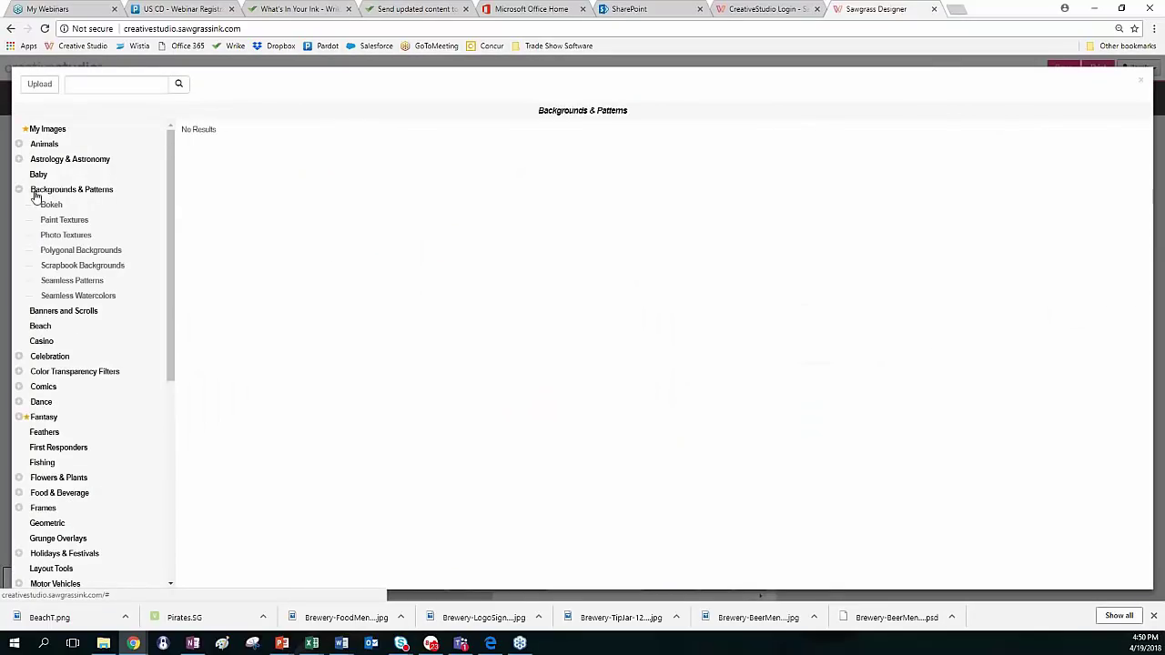
pyautogui.click(50, 207)
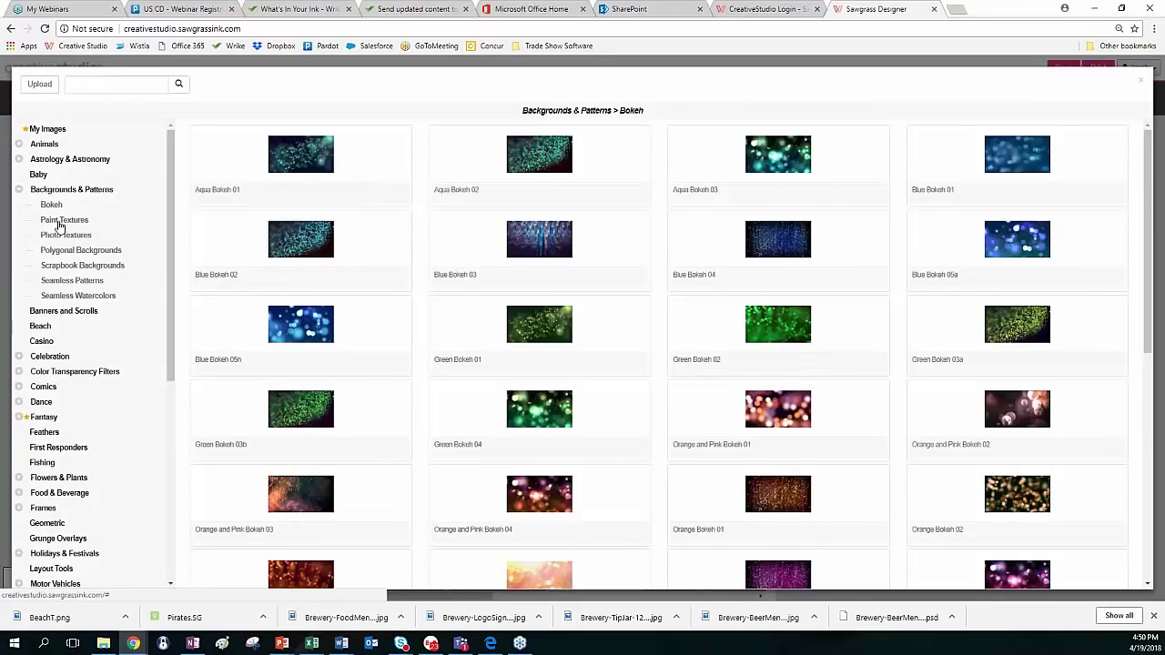
pyautogui.click(60, 222)
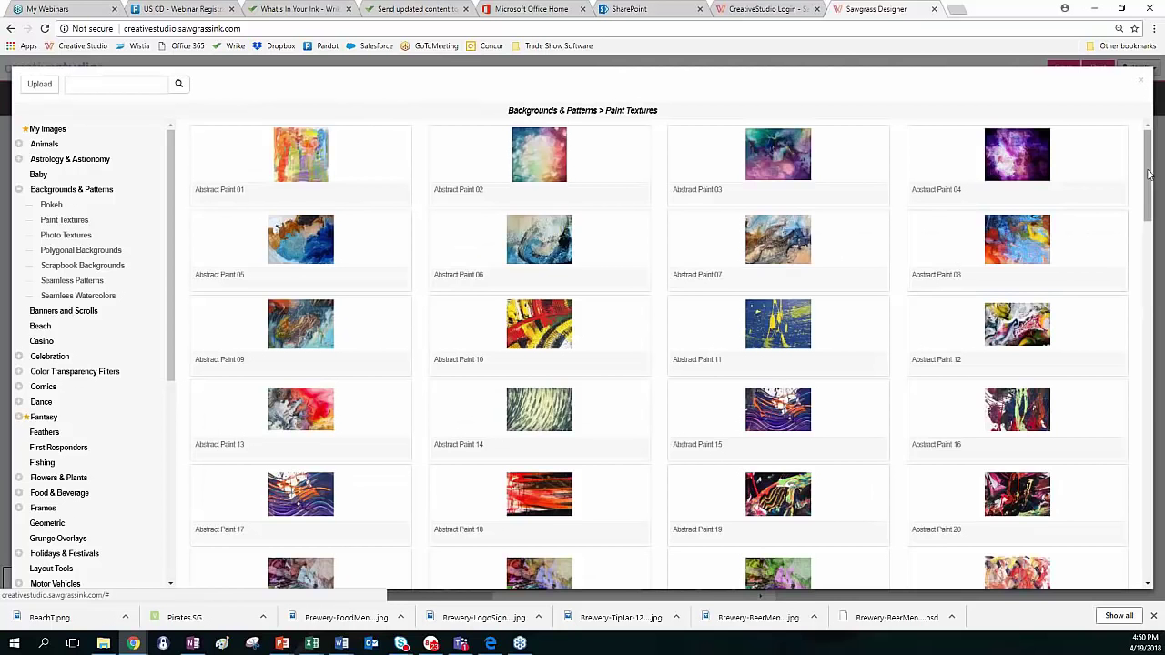
pyautogui.moveTo(1149, 186); pyautogui.dragTo(1150, 546)
pyautogui.click(69, 237)
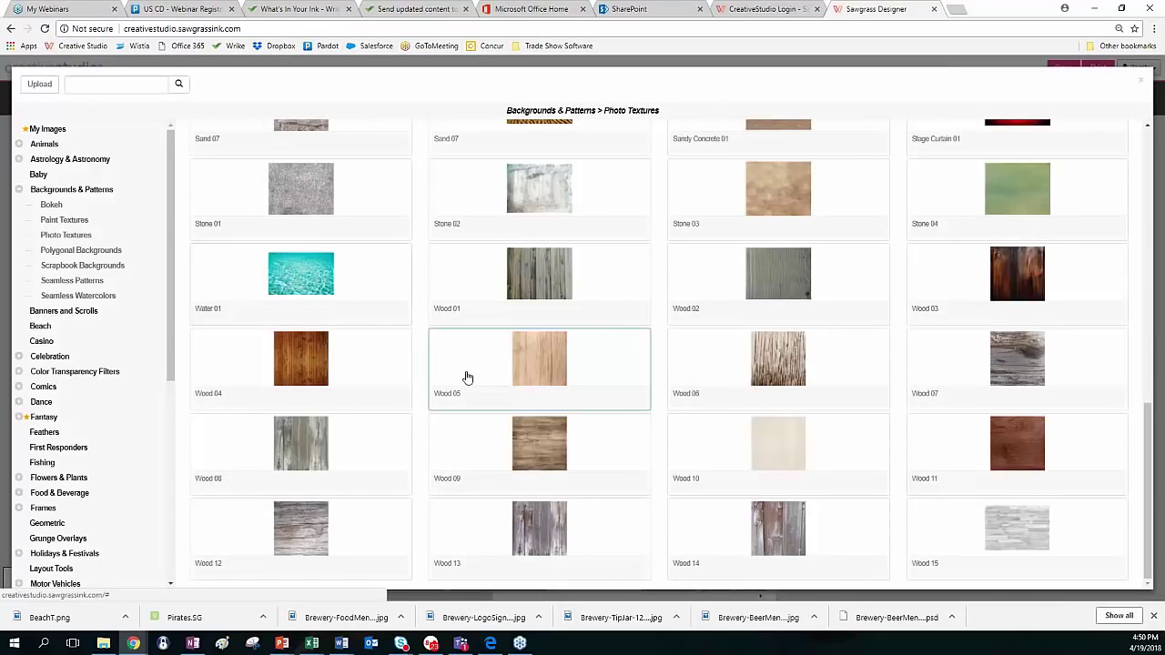
pyautogui.click(61, 251)
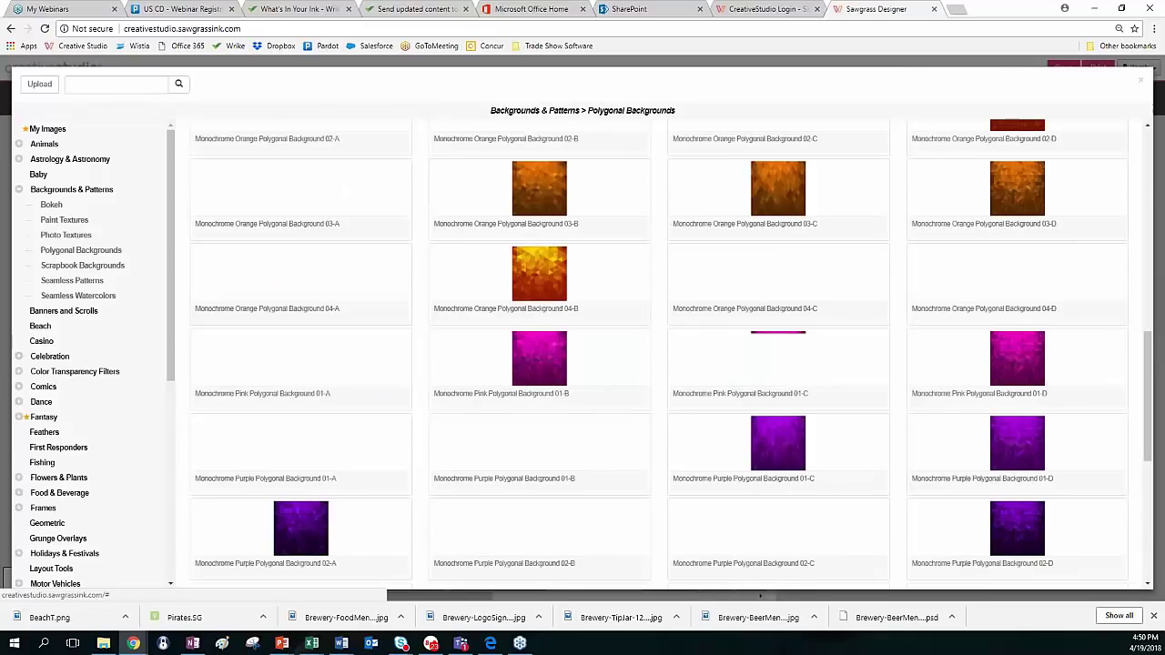
pyautogui.click(61, 267)
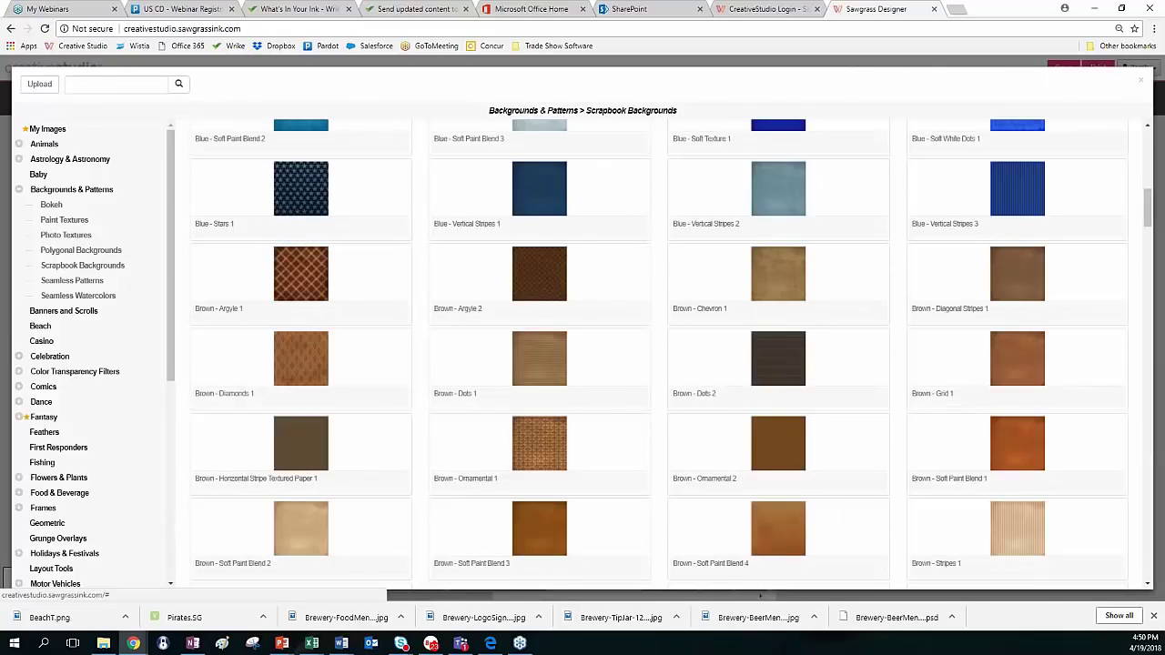
pyautogui.click(63, 282)
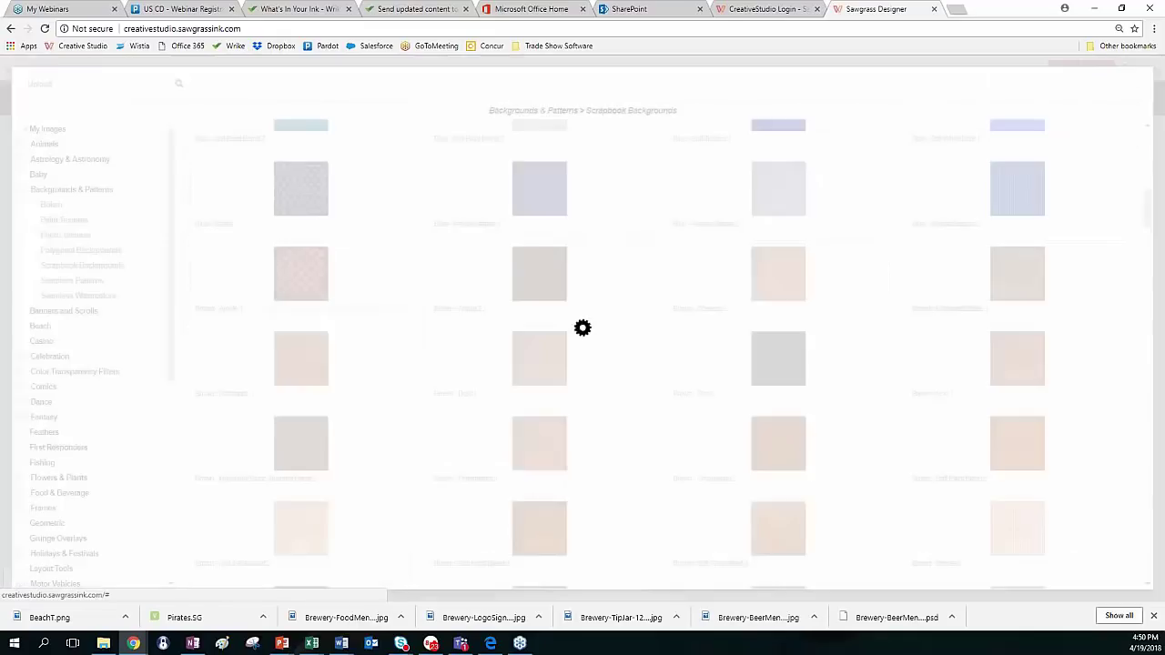
pyautogui.click(64, 296)
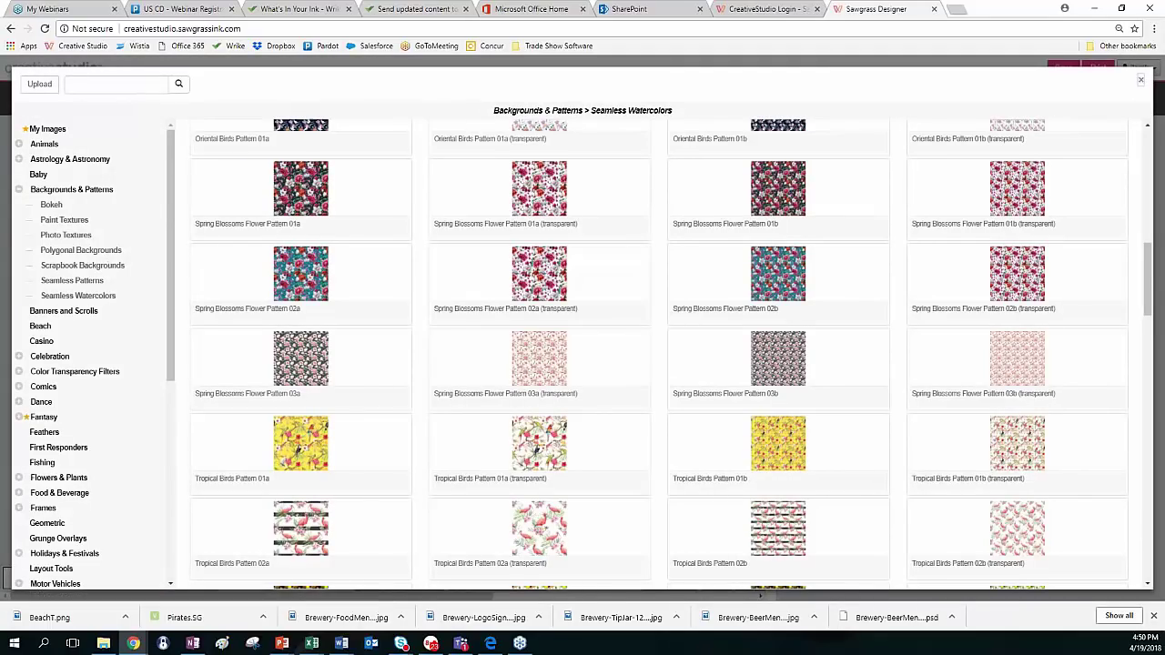
pyautogui.click(1141, 80)
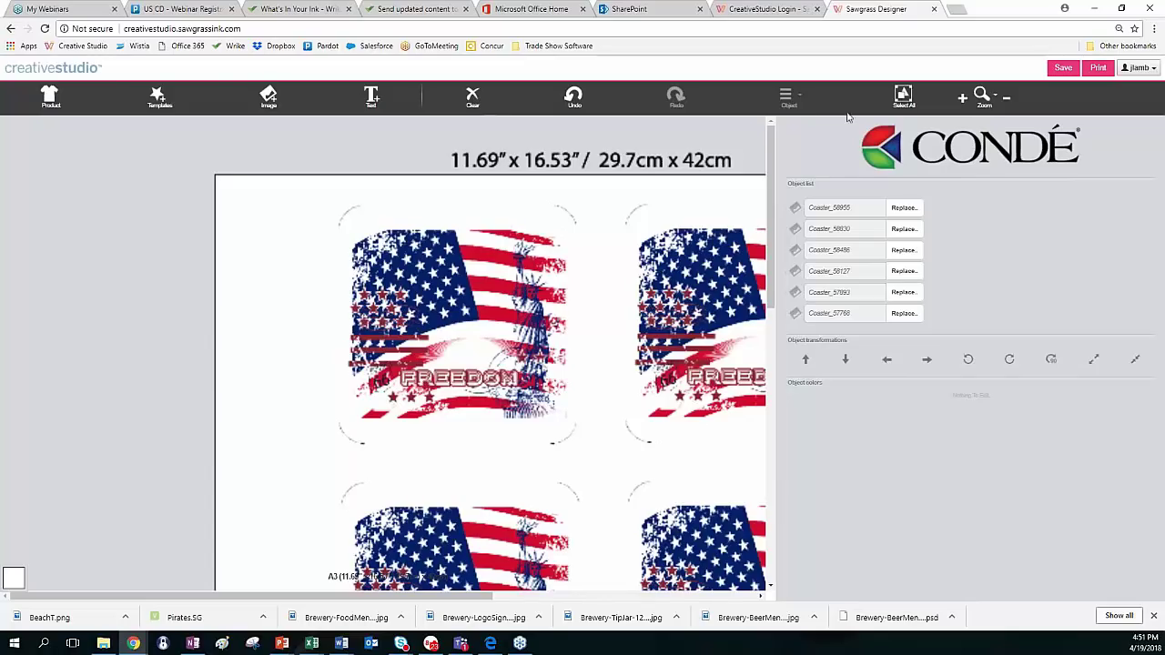
# Fit the view to the design area and clear all coaster designs from the A3 canvas
pyautogui.click(994, 97)
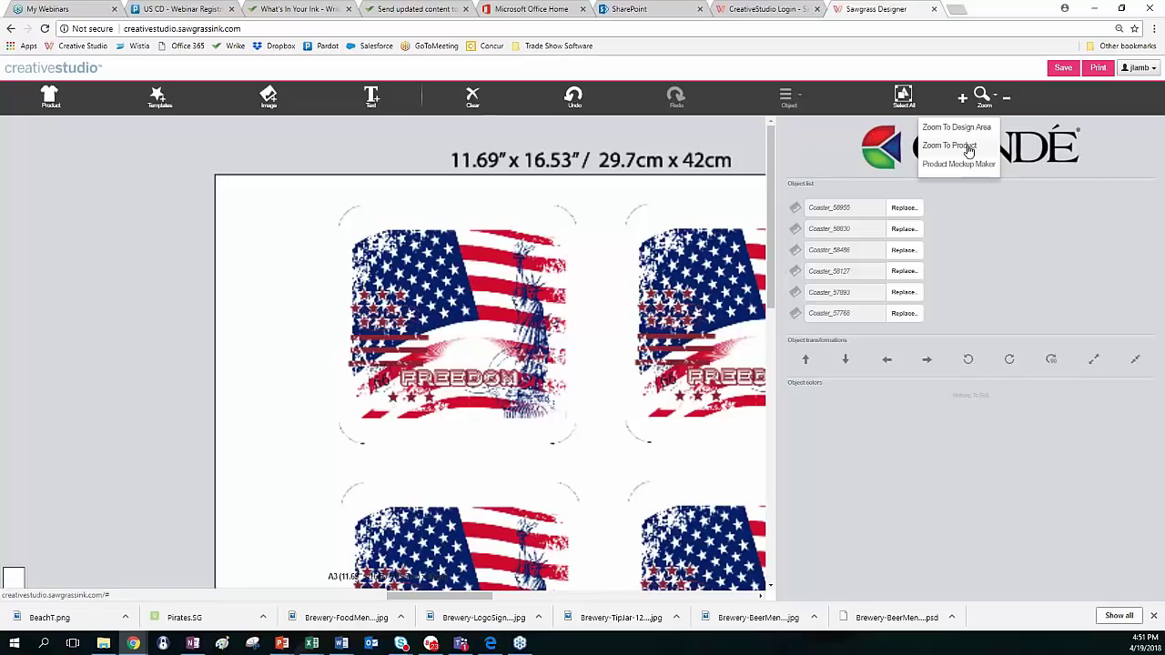
pyautogui.click(967, 130)
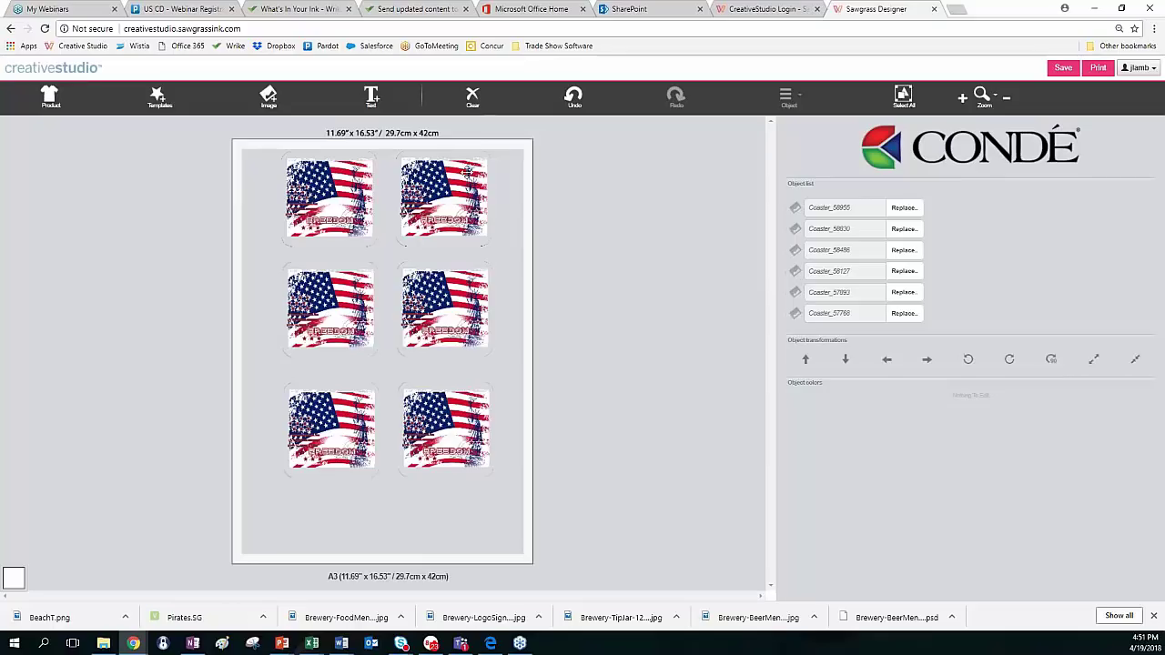
pyautogui.click(472, 99)
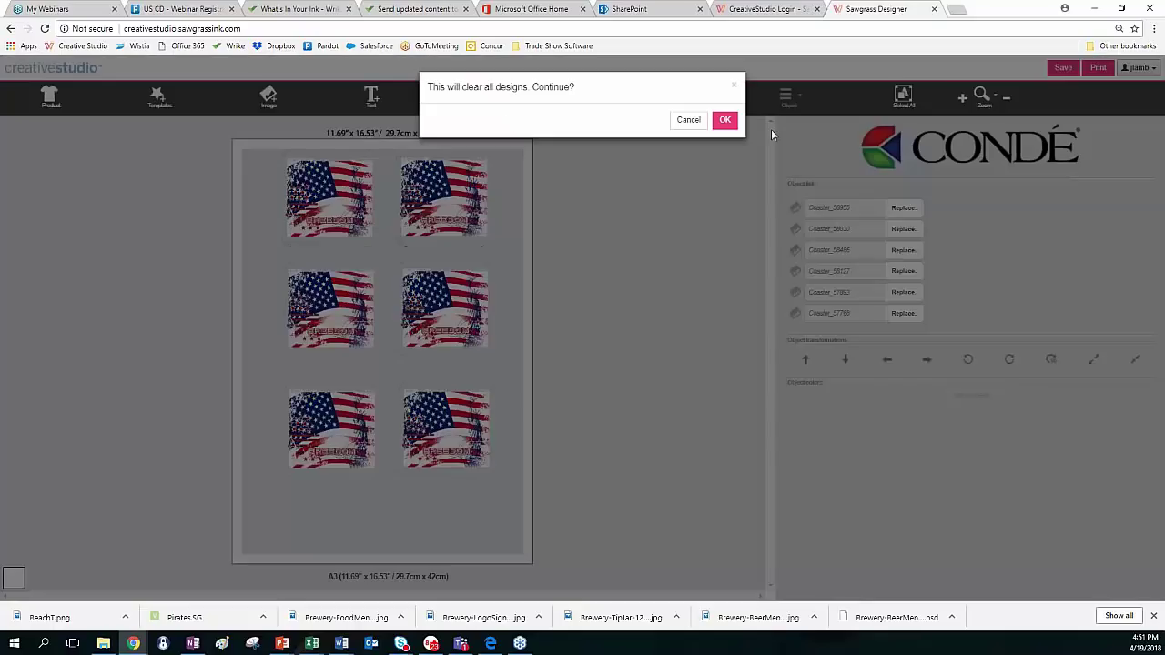
pyautogui.click(724, 119)
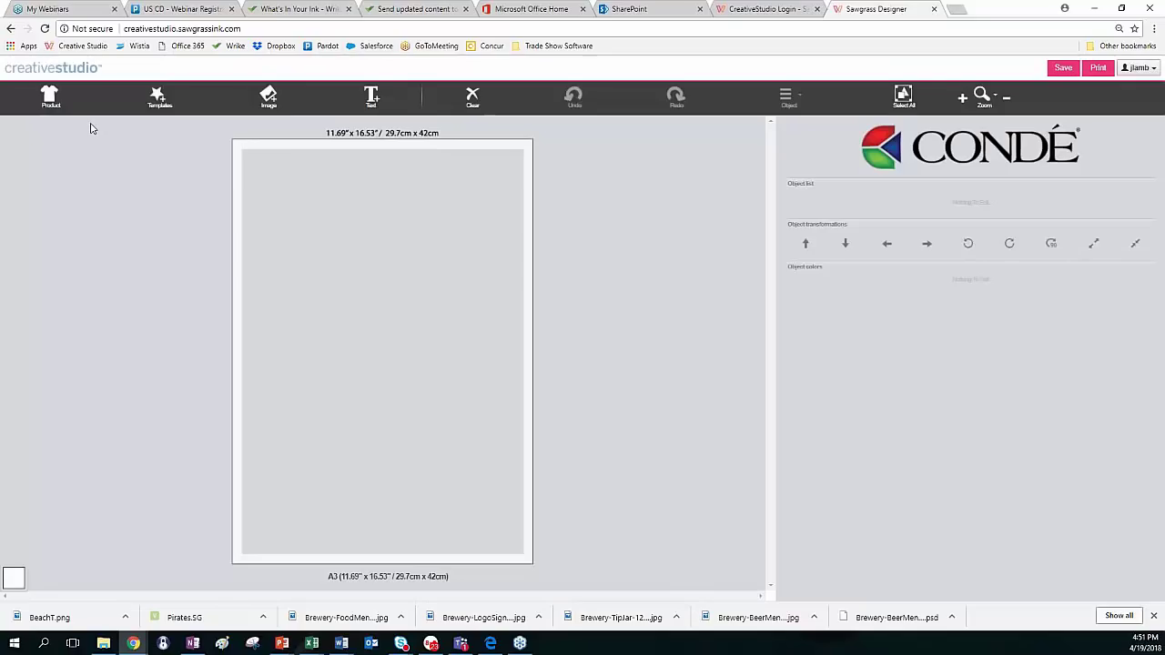
# Search the product library for "pillow" and return to the category list
pyautogui.click(52, 100)
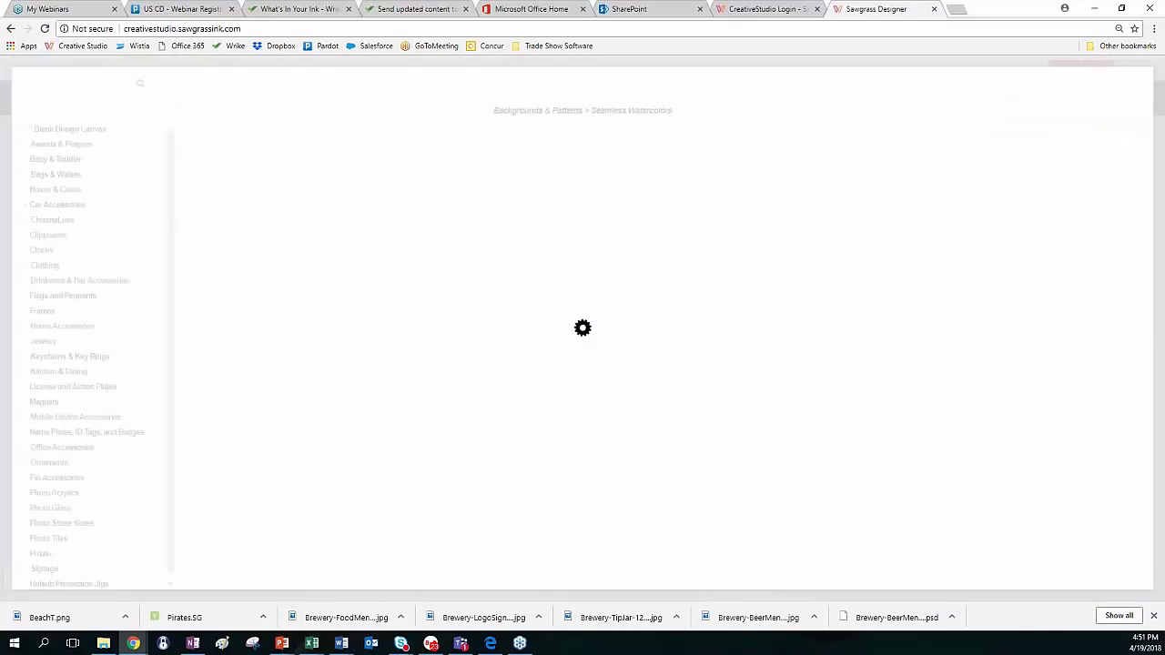
pyautogui.scroll(-1, 77, 242)
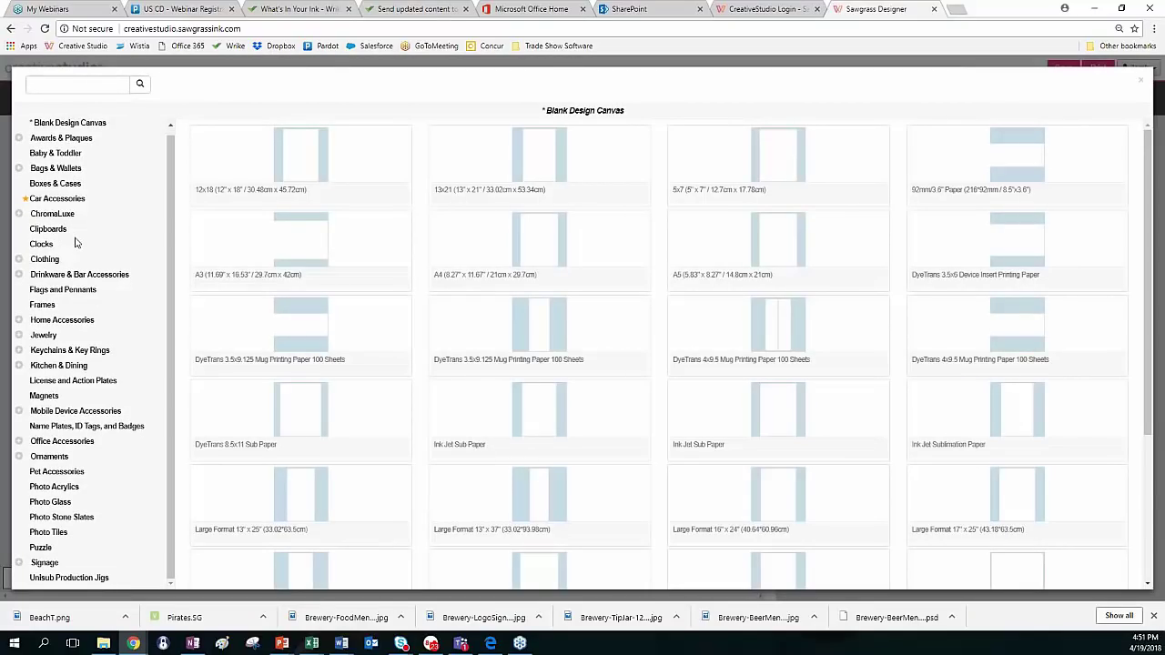
pyautogui.scroll(1, 80, 188)
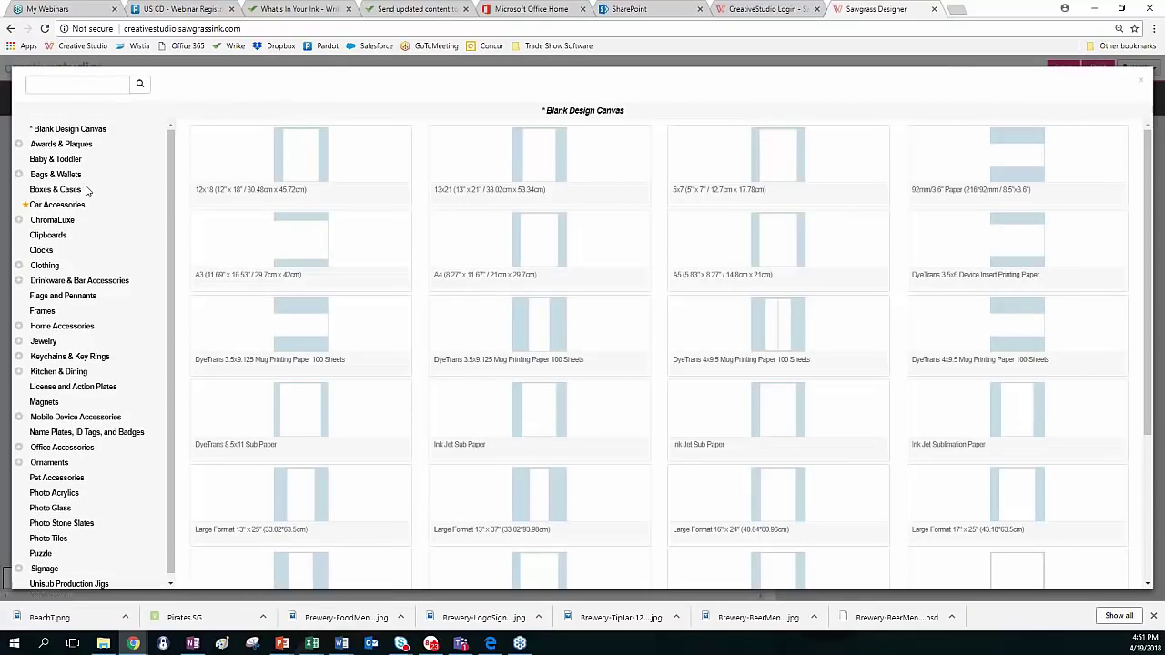
pyautogui.scroll(-1, 88, 195)
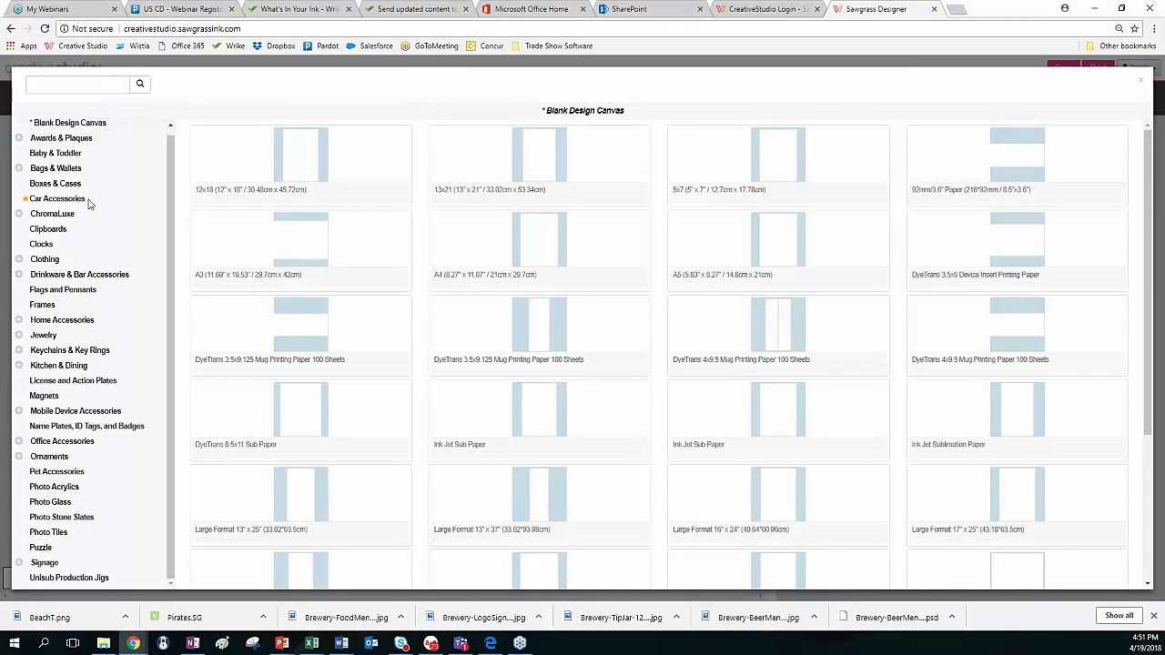
pyautogui.click(66, 85)
pyautogui.write('pillow')
pyautogui.click(139, 83)
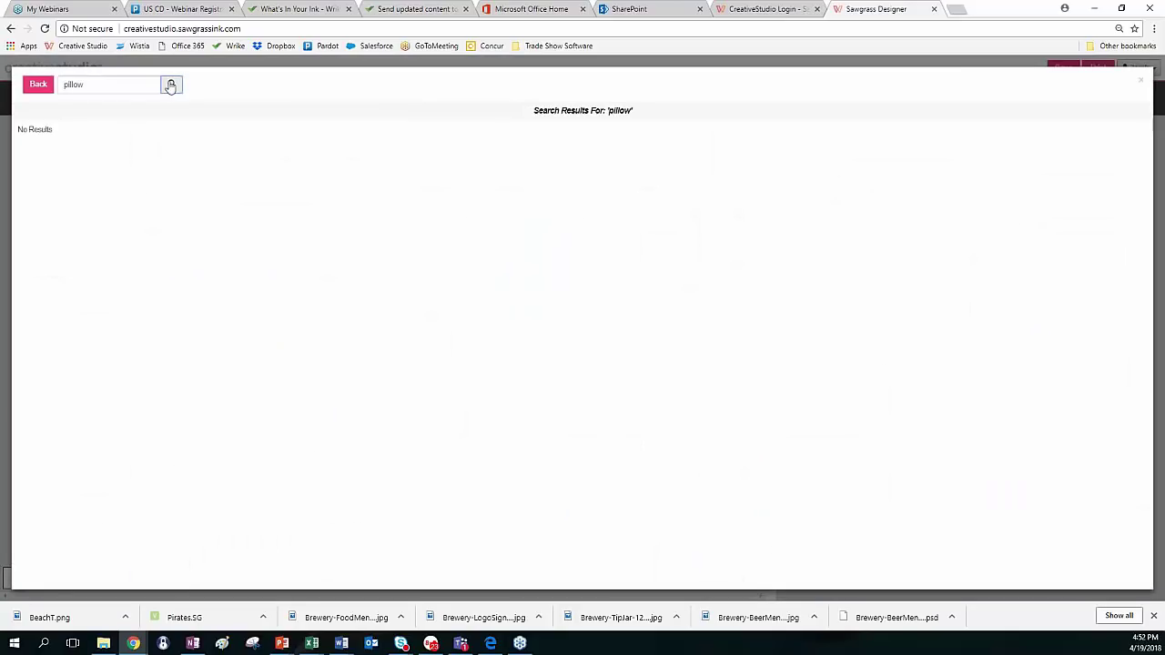
pyautogui.click(172, 86)
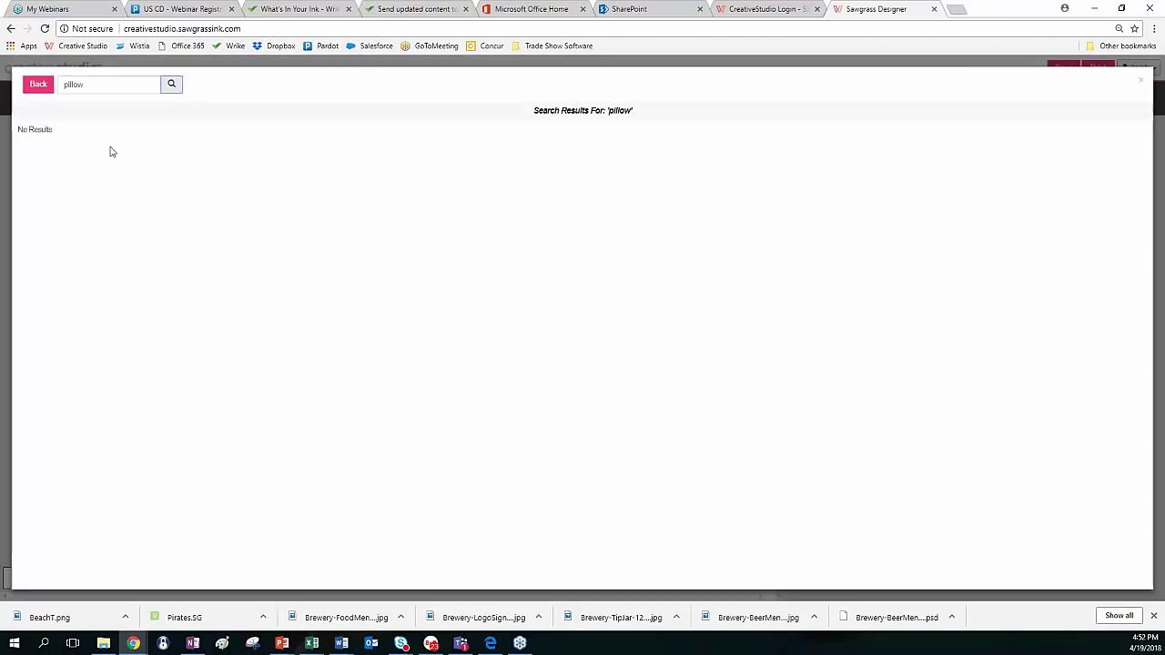
pyautogui.click(37, 84)
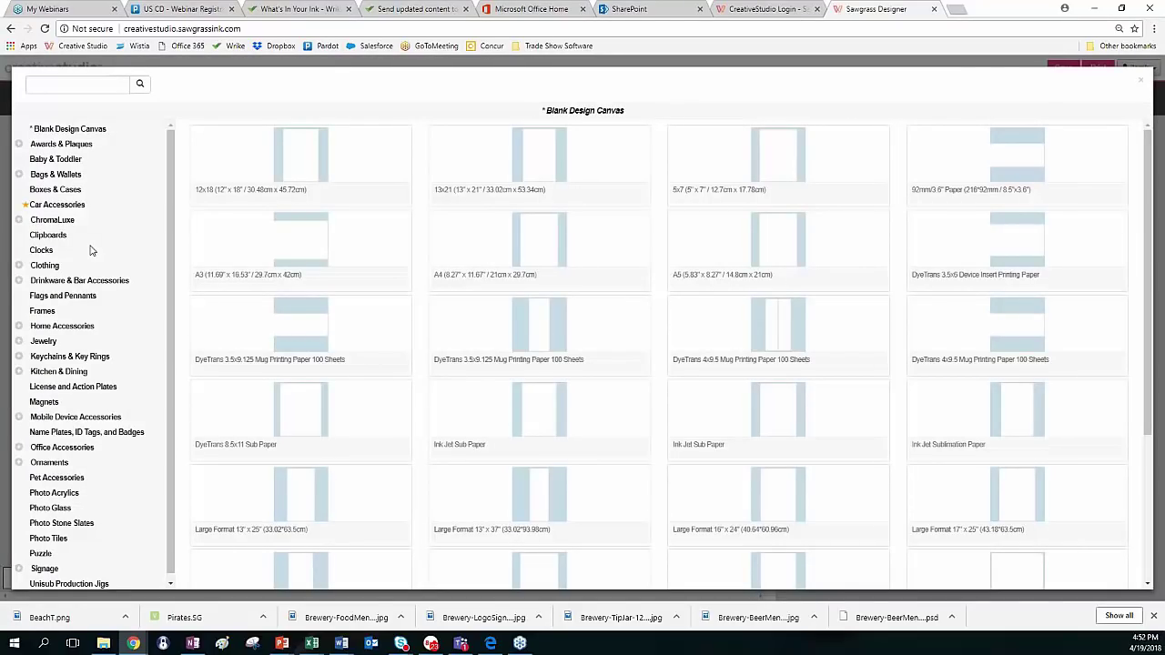
# Load the White Dauphin Galaxy S6 Case from Mobile Device Cases with Inserts, using the single Galaxy S6 Plastic Covers layout
pyautogui.scroll(-1, 64, 414)
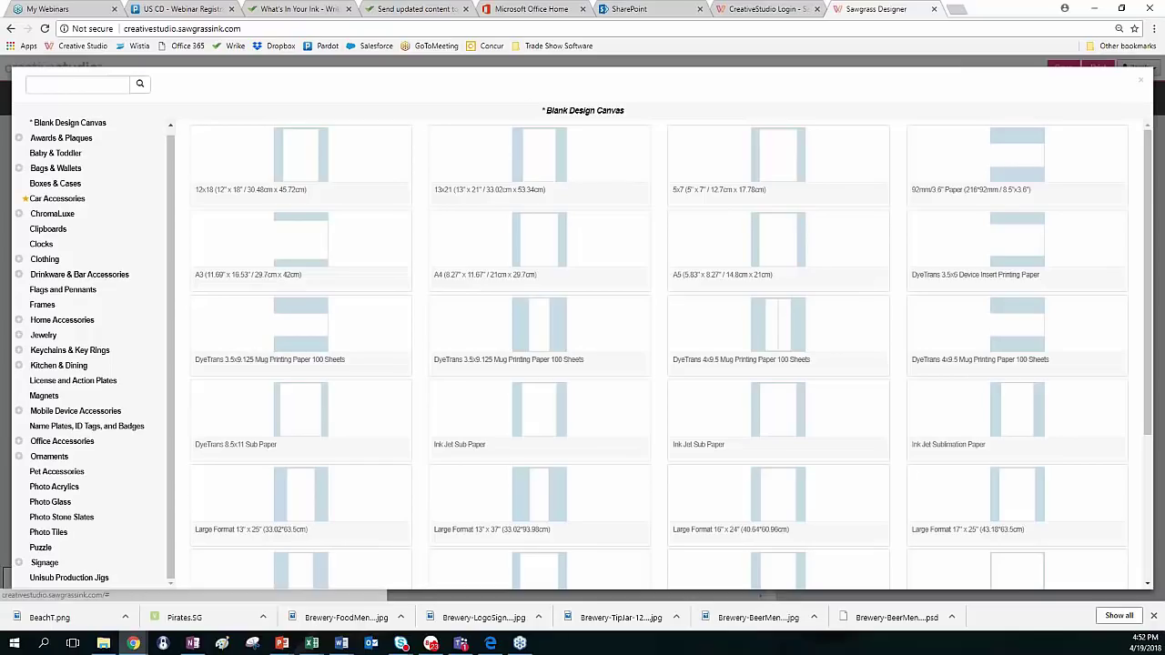
pyautogui.click(78, 413)
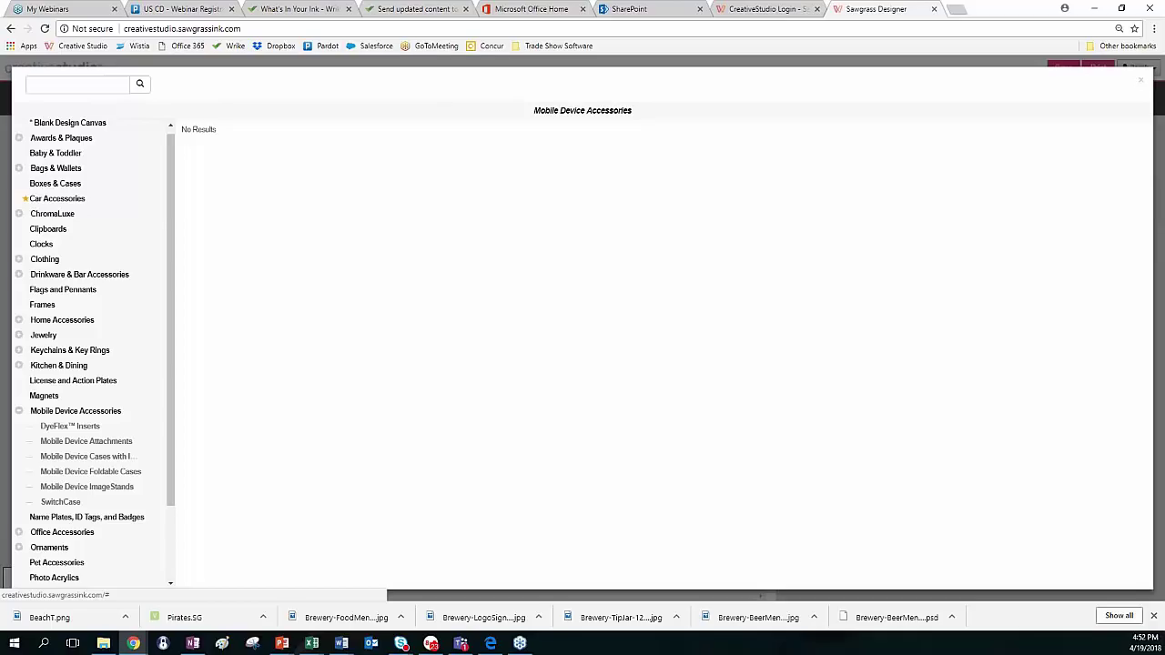
pyautogui.click(78, 461)
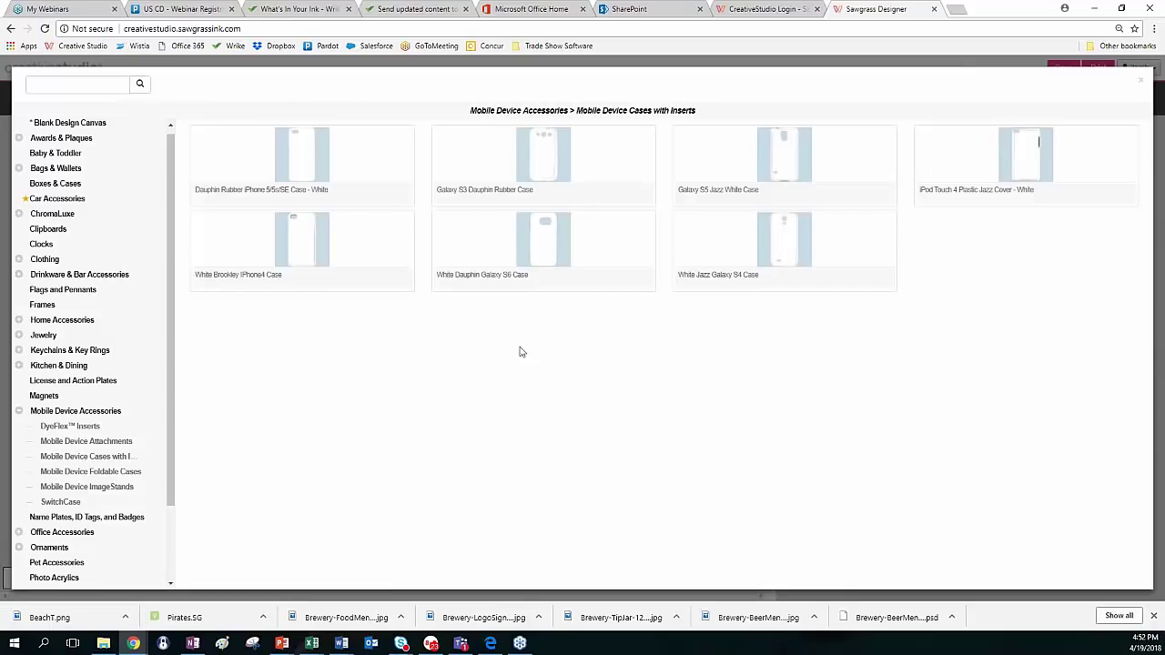
pyautogui.click(542, 249)
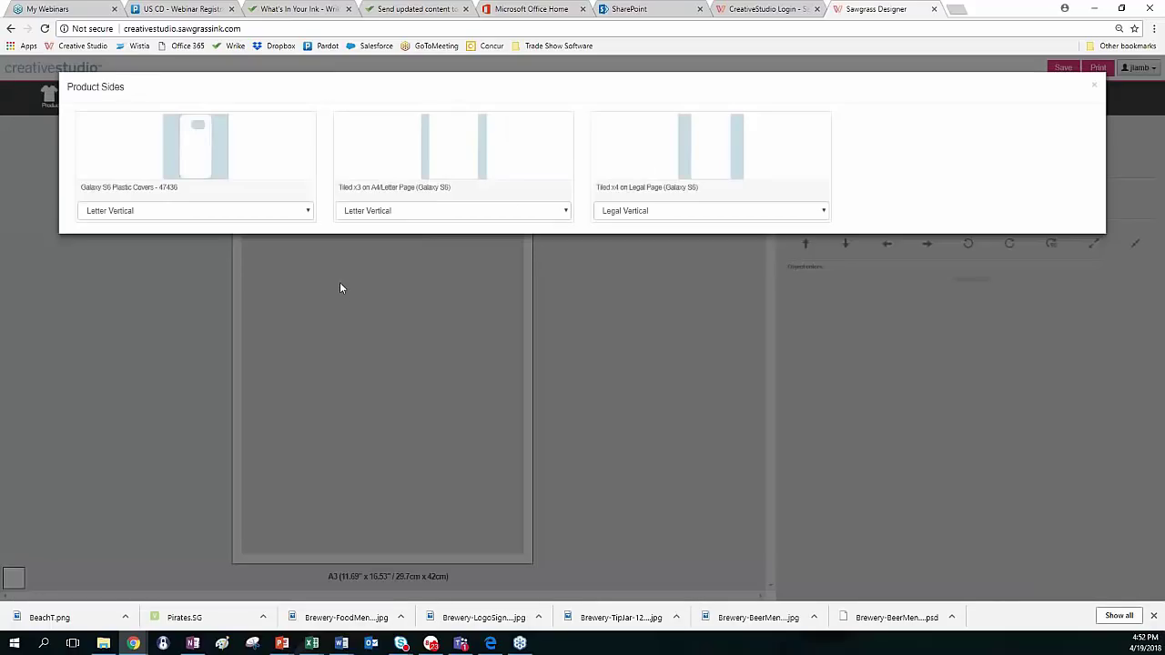
pyautogui.click(202, 159)
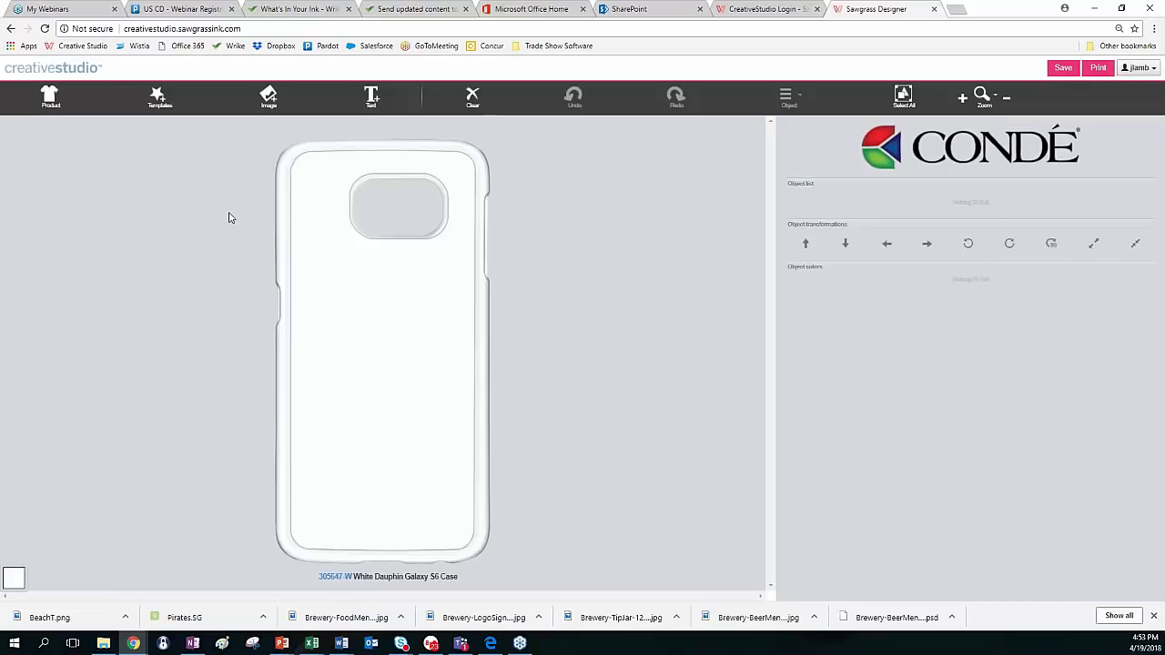
# Apply the FM Monogram template from the Monogram category to the phone case
pyautogui.click(159, 102)
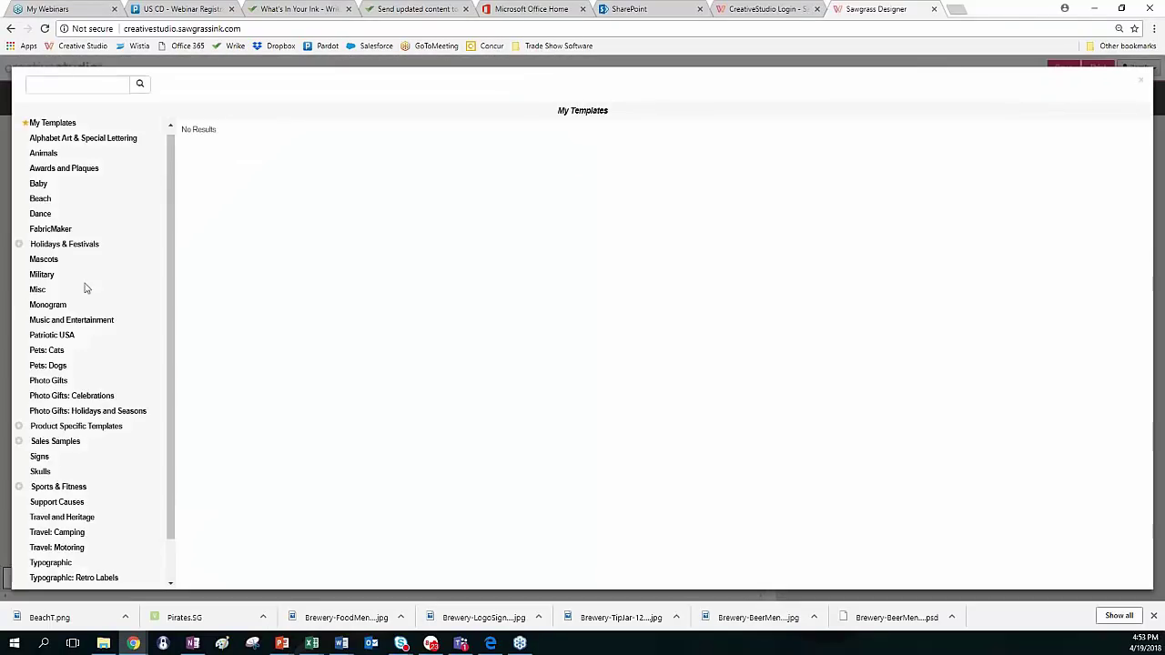
pyautogui.click(56, 307)
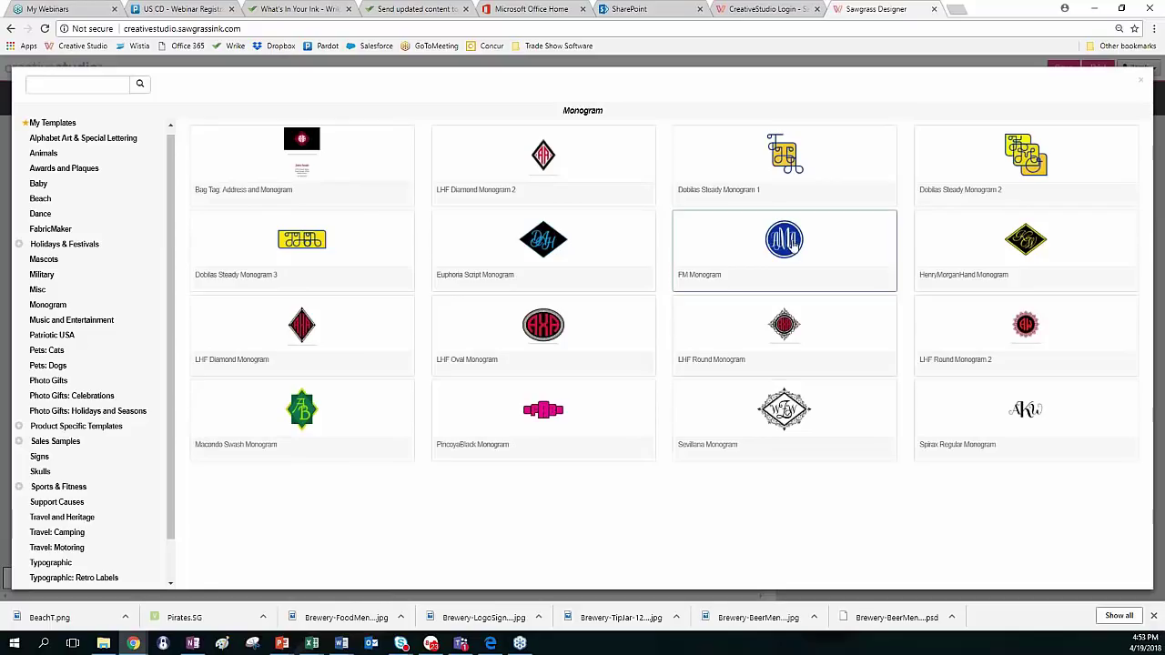
pyautogui.click(793, 239)
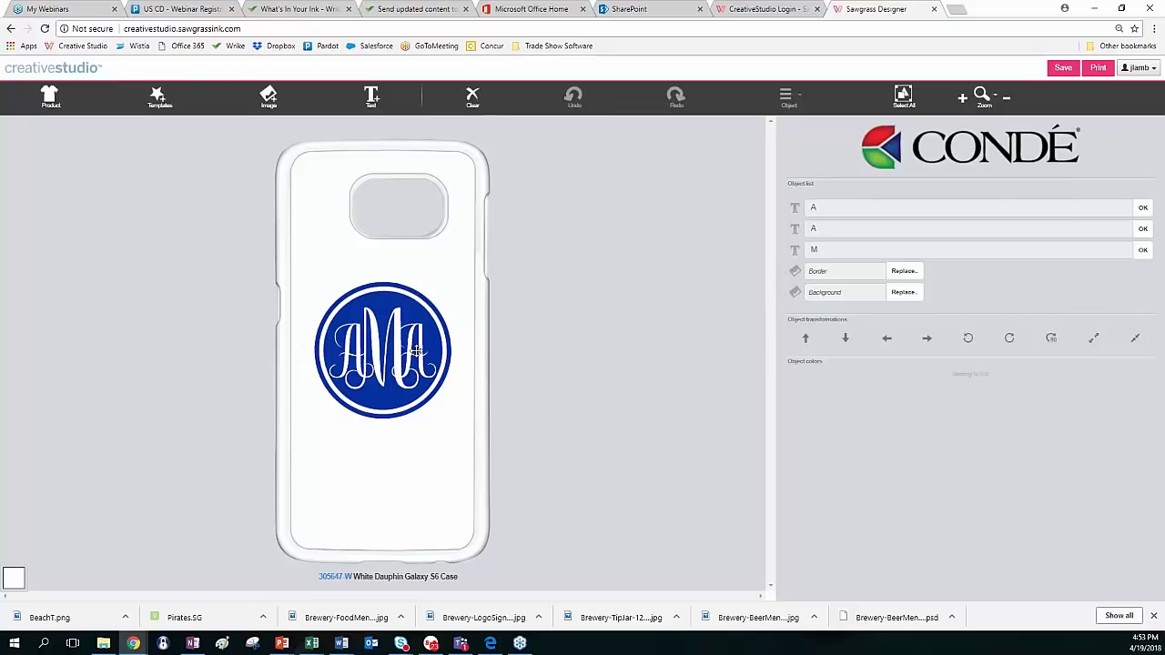
# Change the monogram letters to J on the left, M on the right and L in the center
pyautogui.click(822, 209)
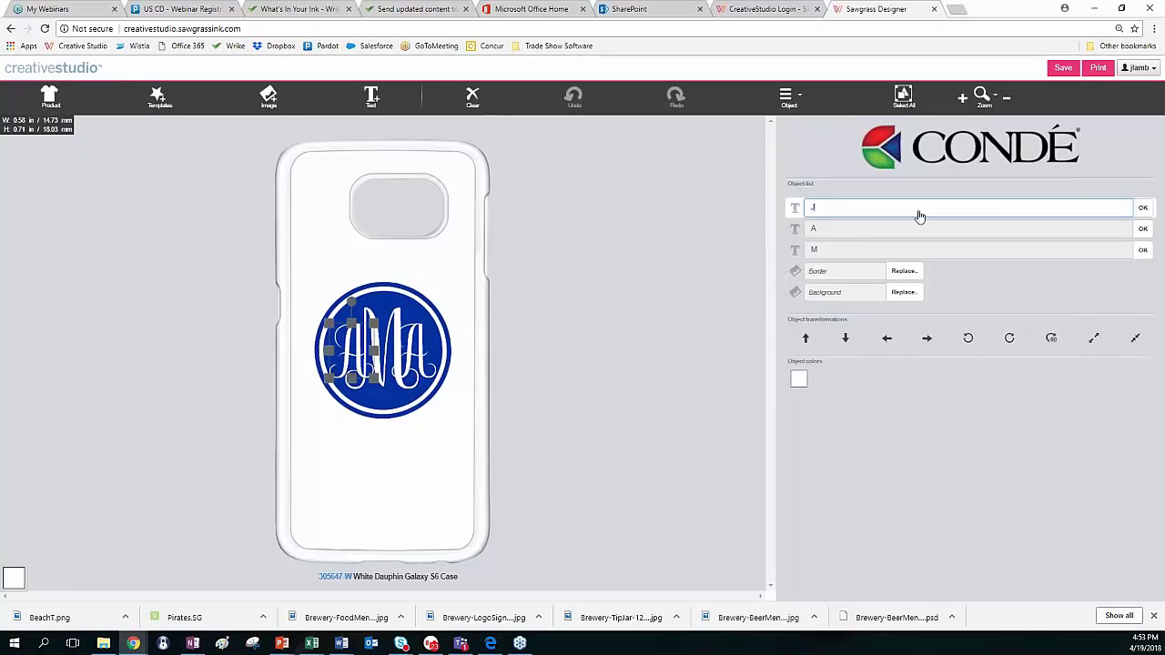
pyautogui.click(1141, 210)
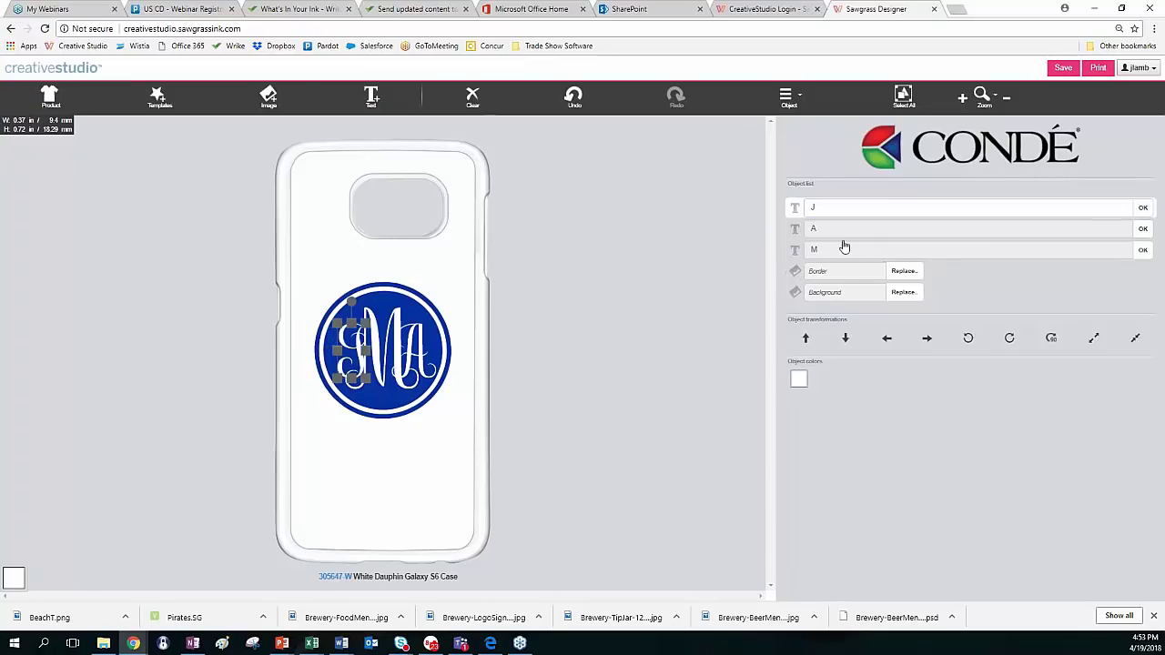
pyautogui.click(814, 230)
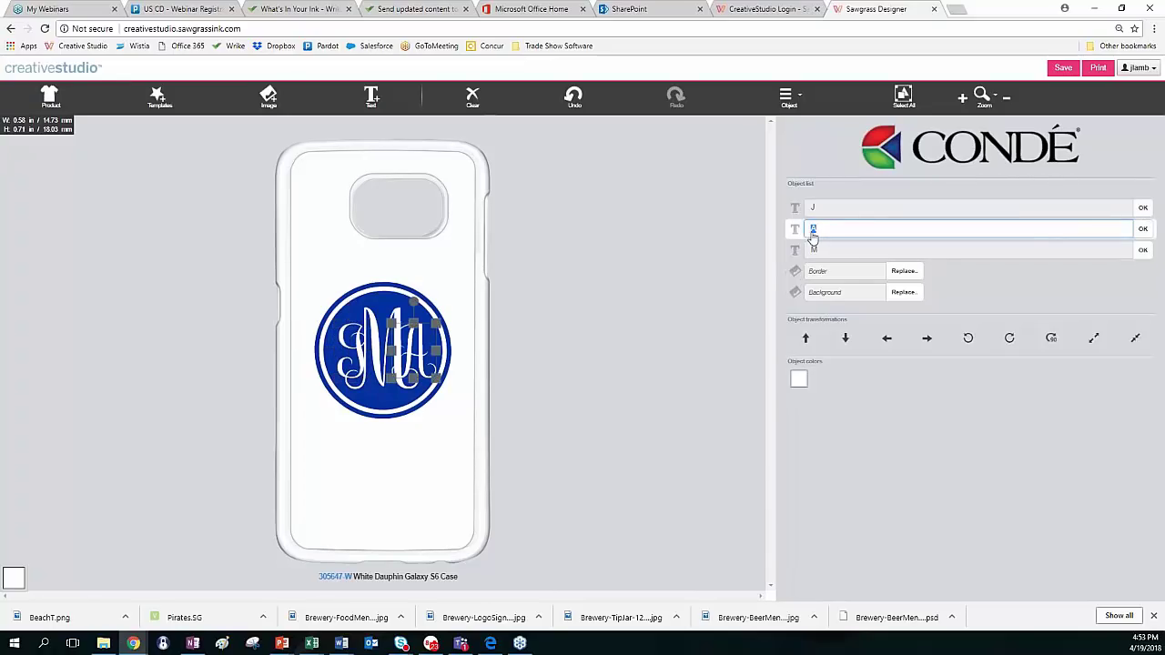
pyautogui.write('M')
pyautogui.click(1142, 229)
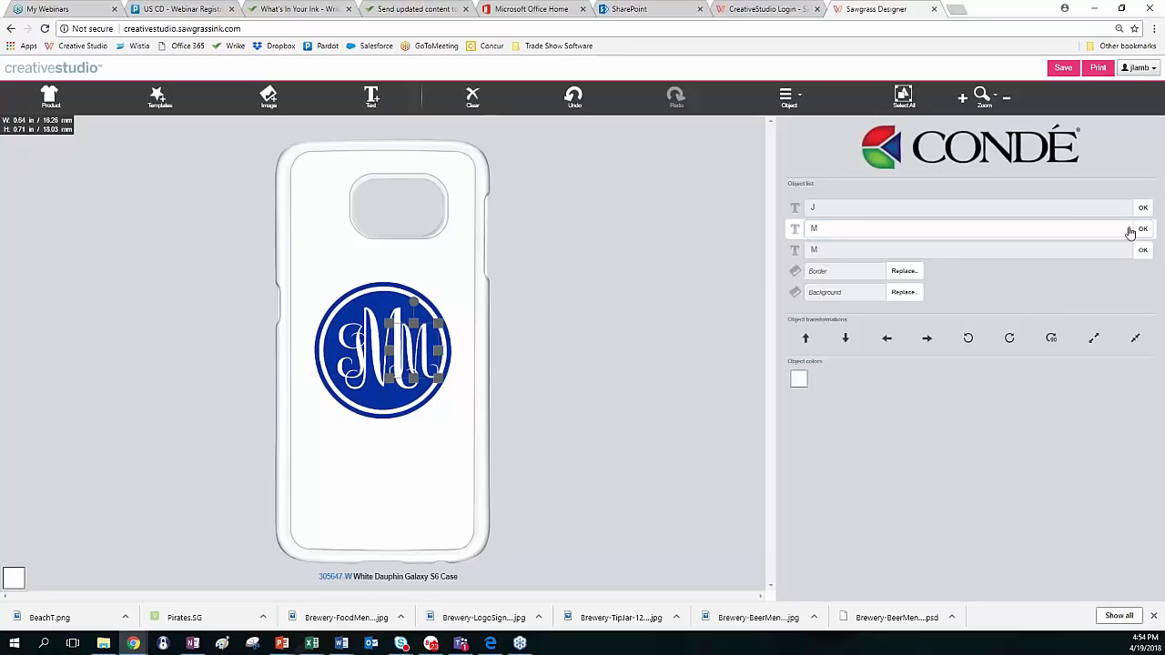
pyautogui.click(806, 251)
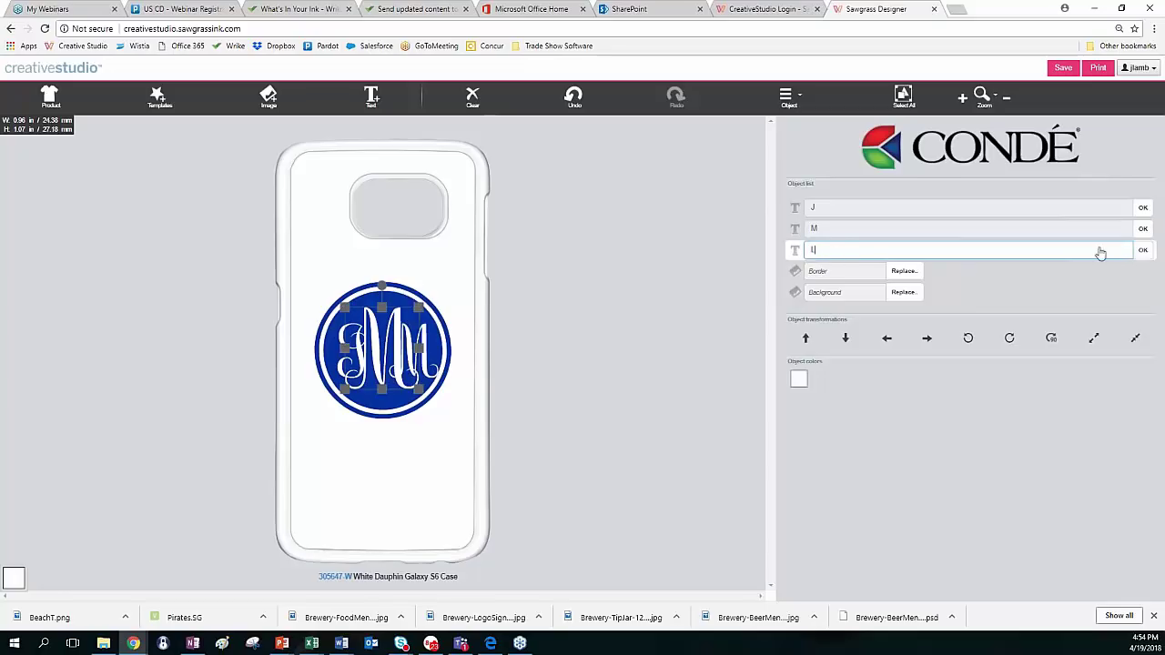
pyautogui.click(1144, 251)
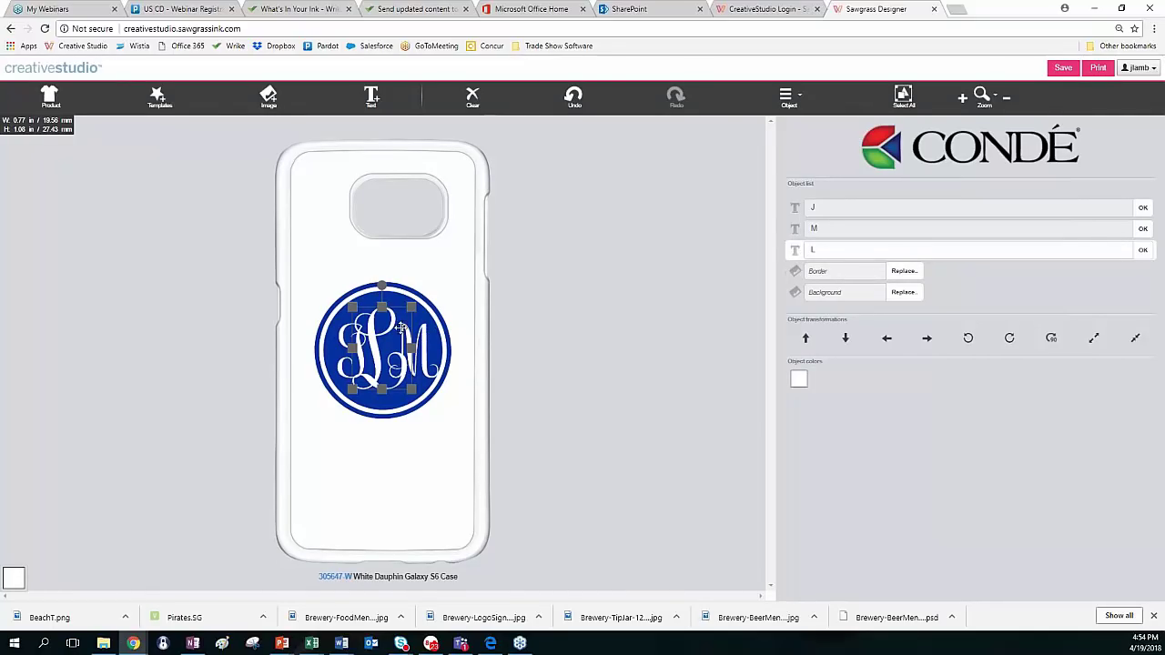
# Change the color of the center monogram letter L to Emerald Green 347
pyautogui.click(798, 381)
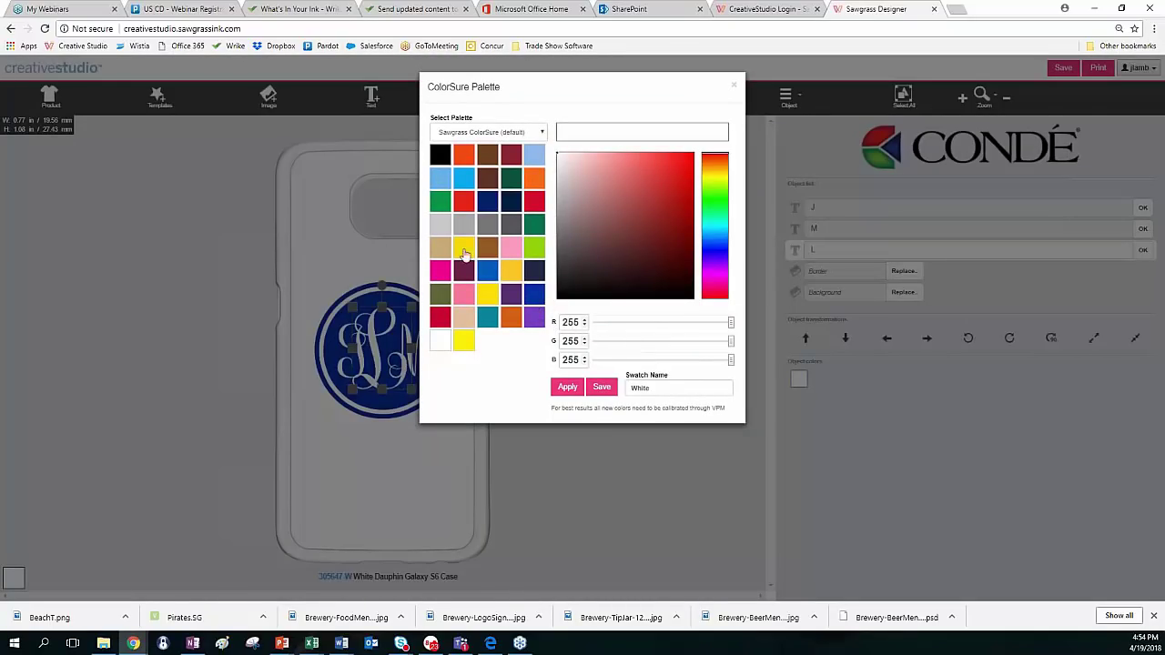
pyautogui.click(440, 202)
pyautogui.click(567, 388)
# Change the color of the monogram letter M to Kelly Green 341
pyautogui.click(425, 344)
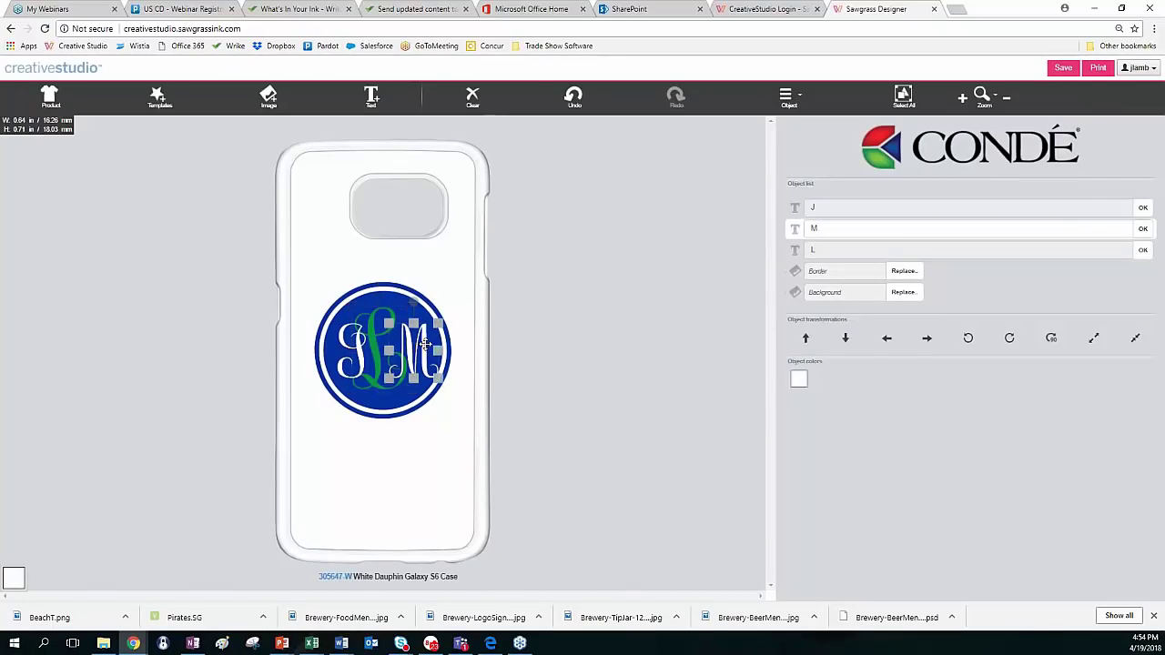
pyautogui.click(798, 379)
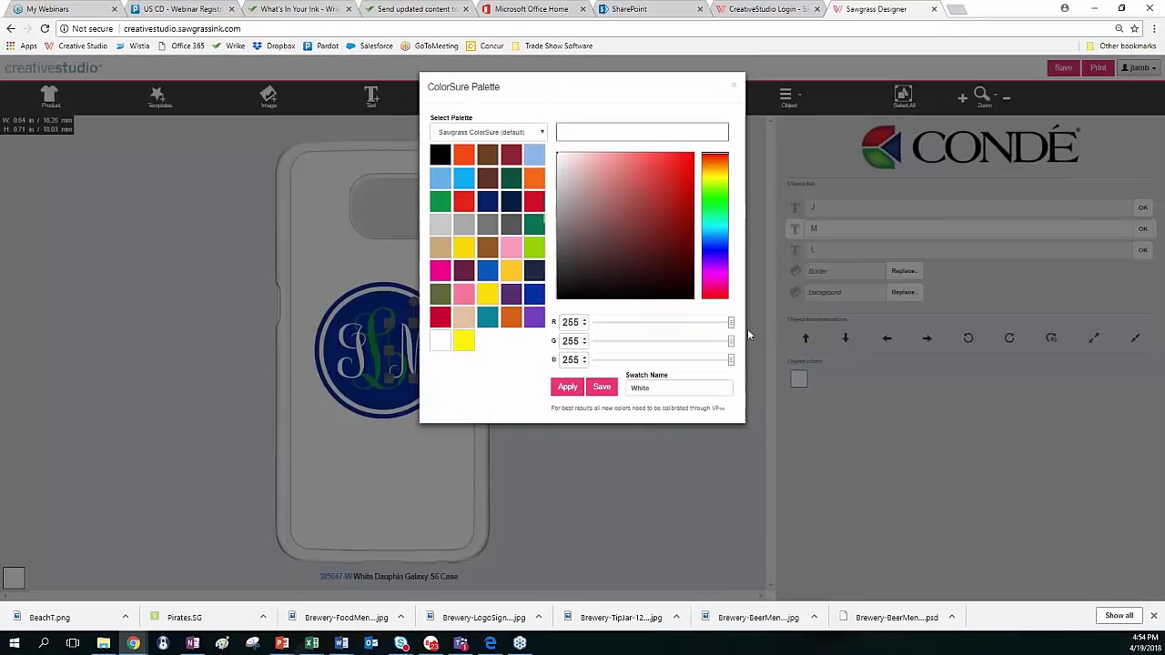
pyautogui.click(533, 227)
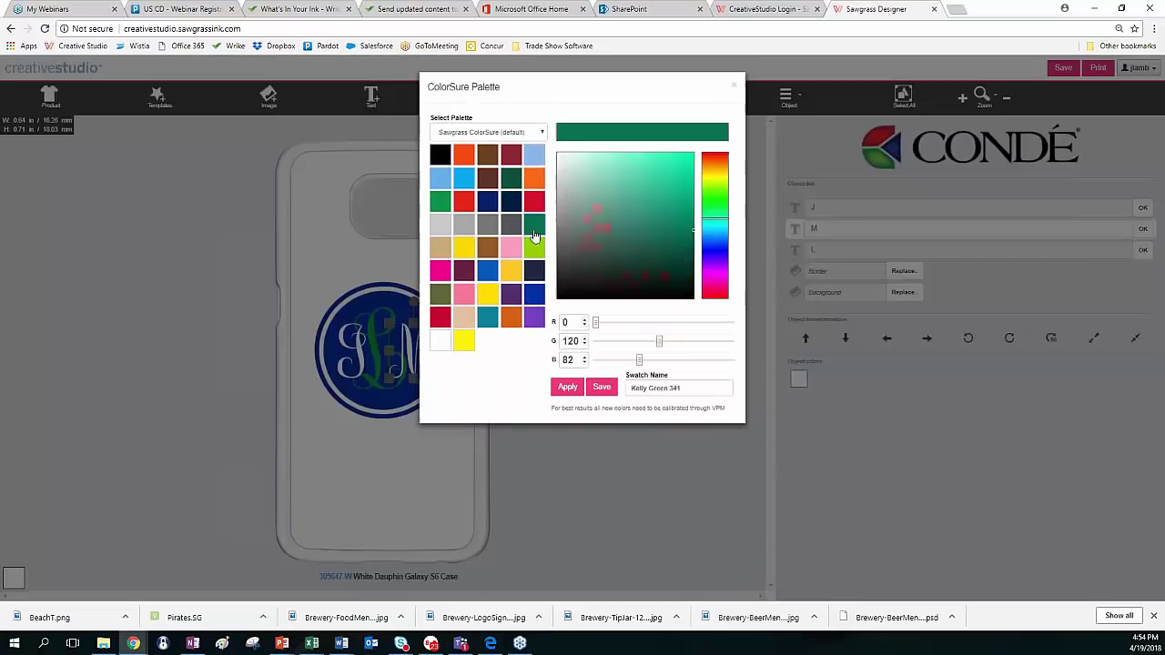
pyautogui.click(563, 388)
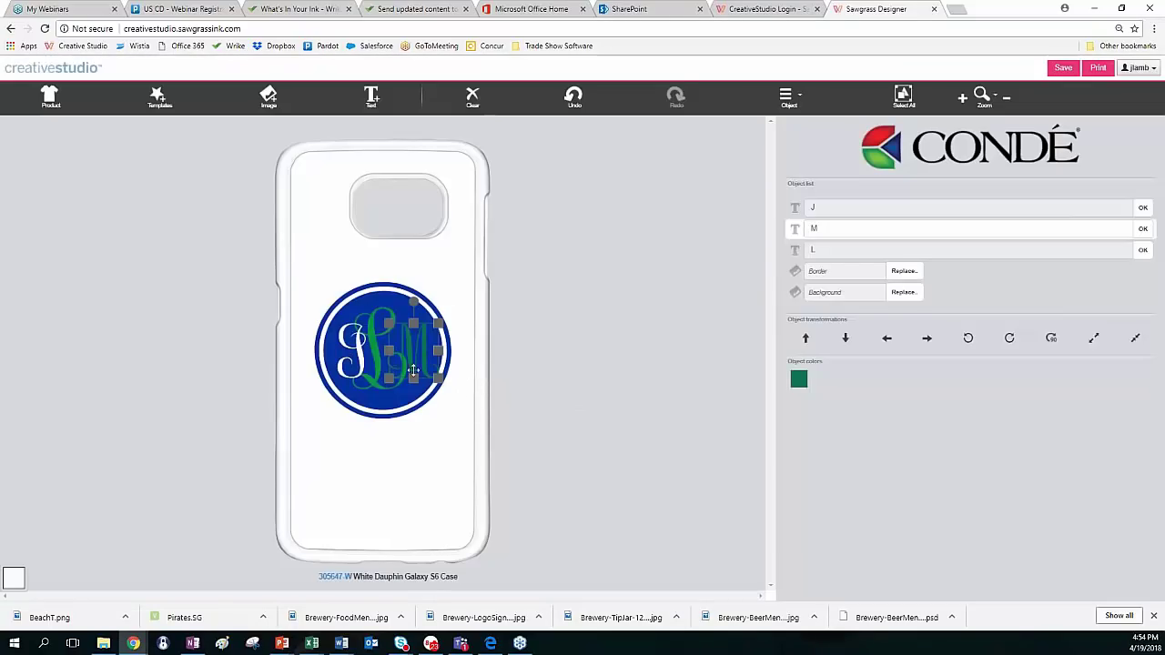
# Recolor the monogram letter M to Emerald Green 347 without saving a new swatch
pyautogui.click(799, 381)
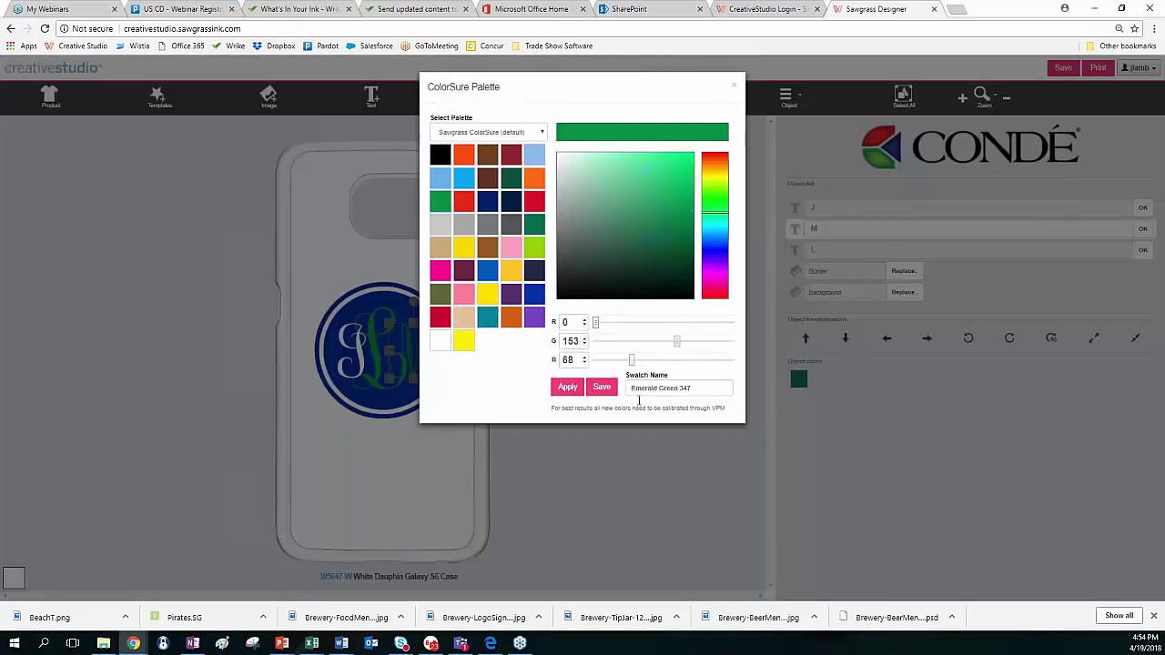
pyautogui.click(602, 395)
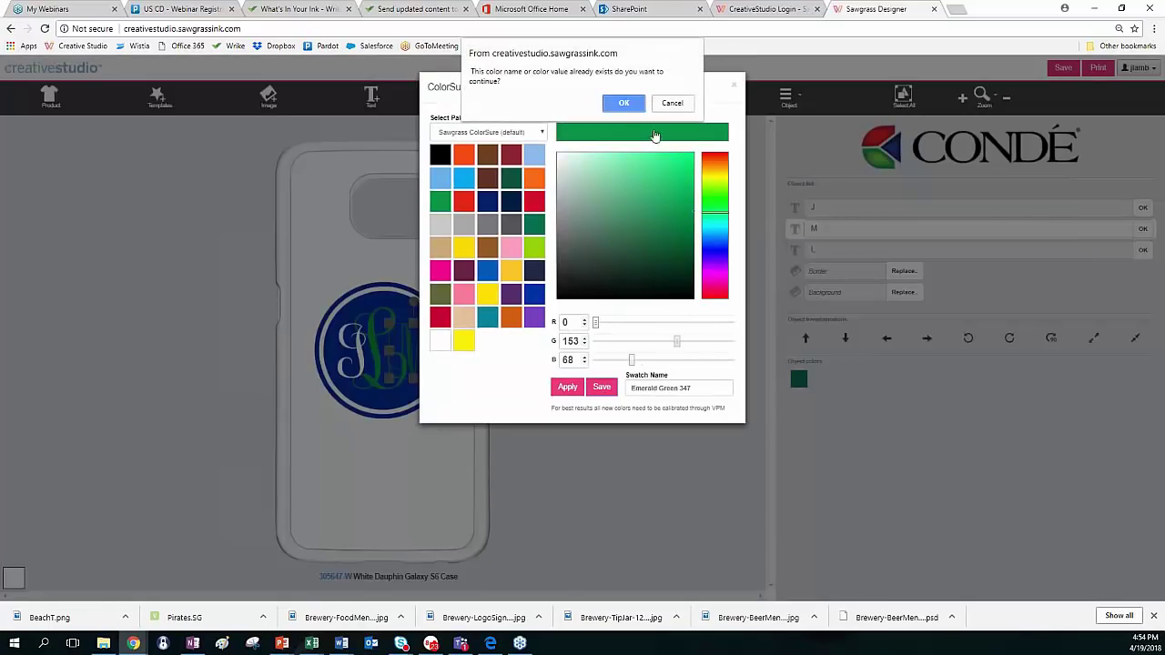
pyautogui.click(675, 104)
pyautogui.click(568, 388)
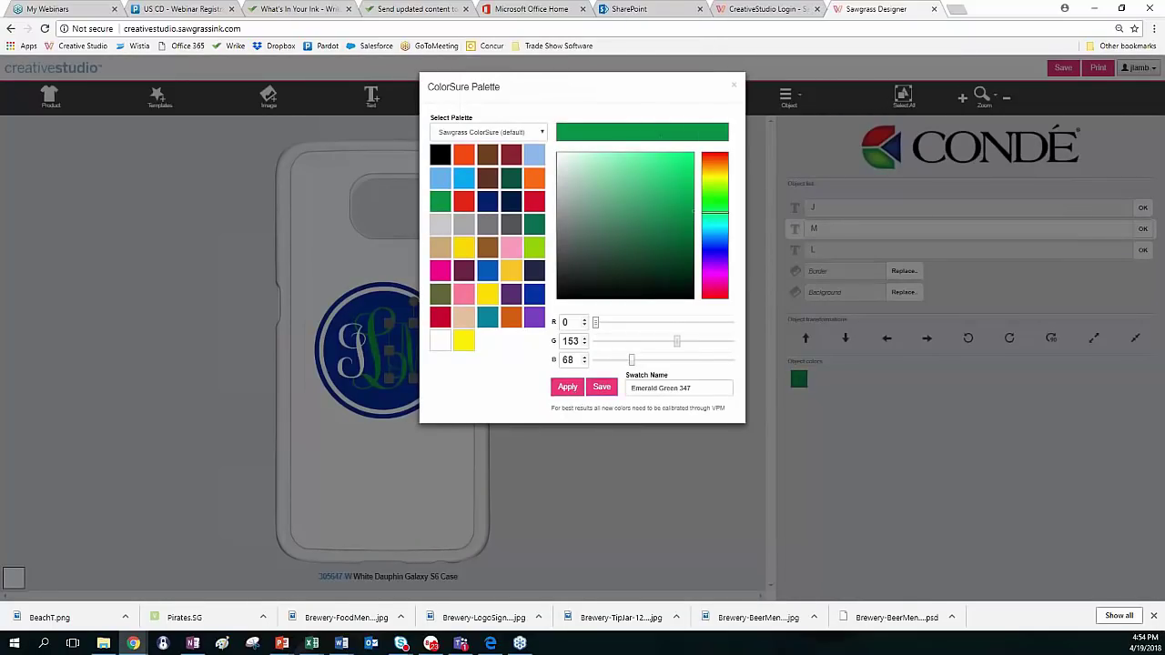
# Change the color of the monogram letter J to Emerald Green 347 and deselect it
pyautogui.click(347, 344)
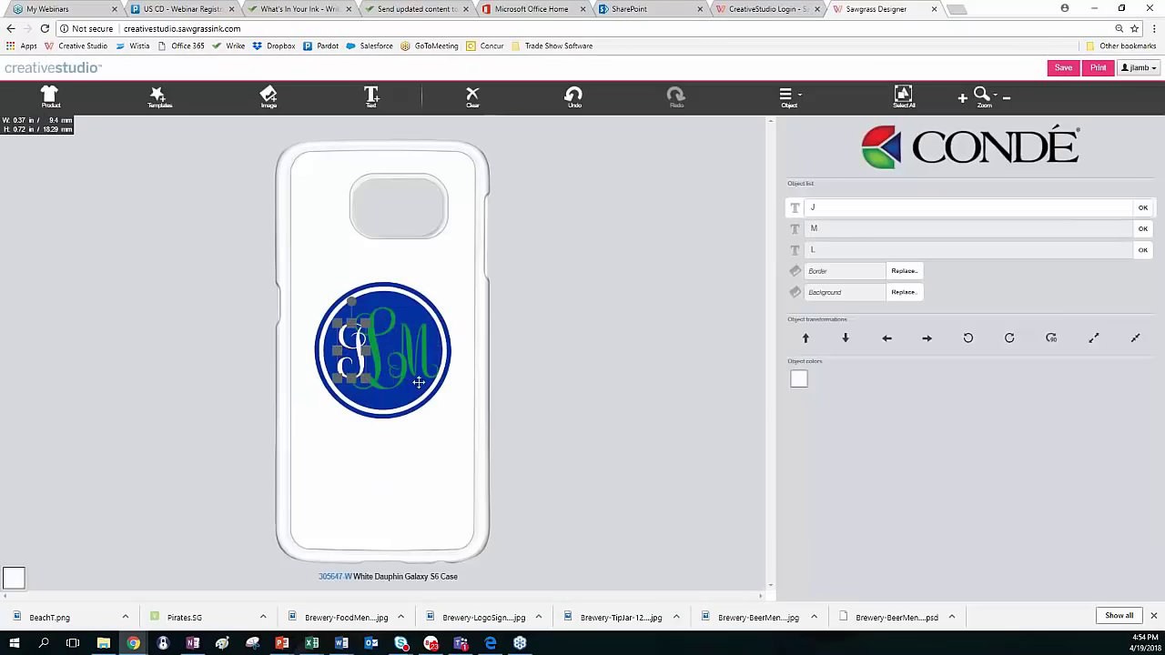
pyautogui.click(798, 379)
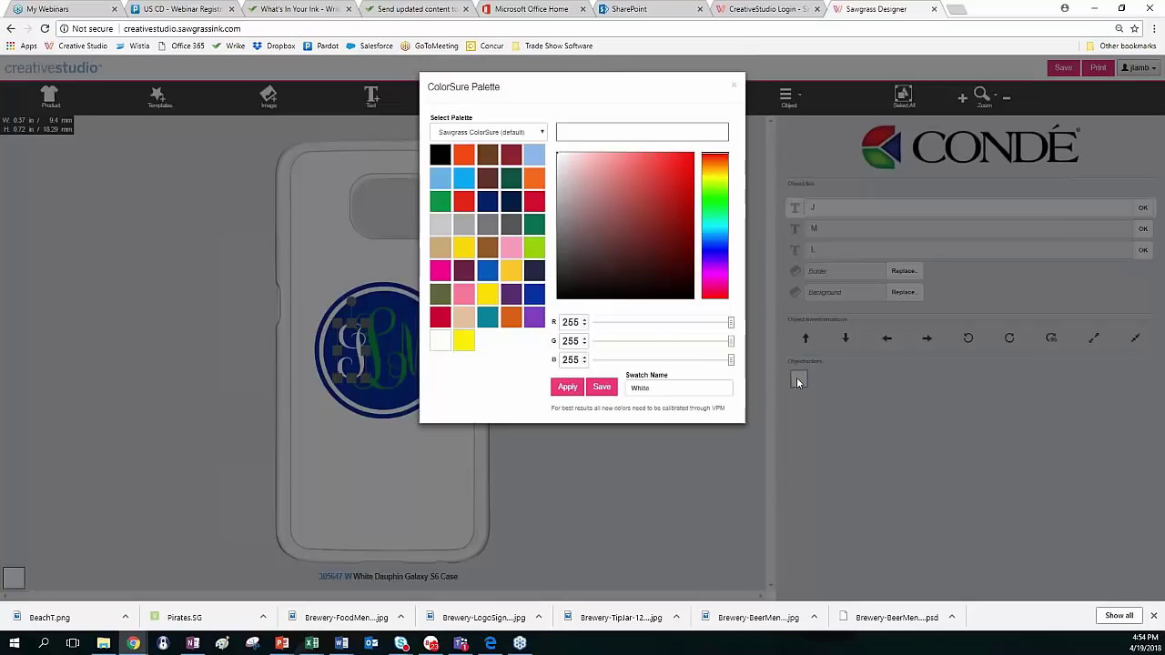
pyautogui.click(440, 202)
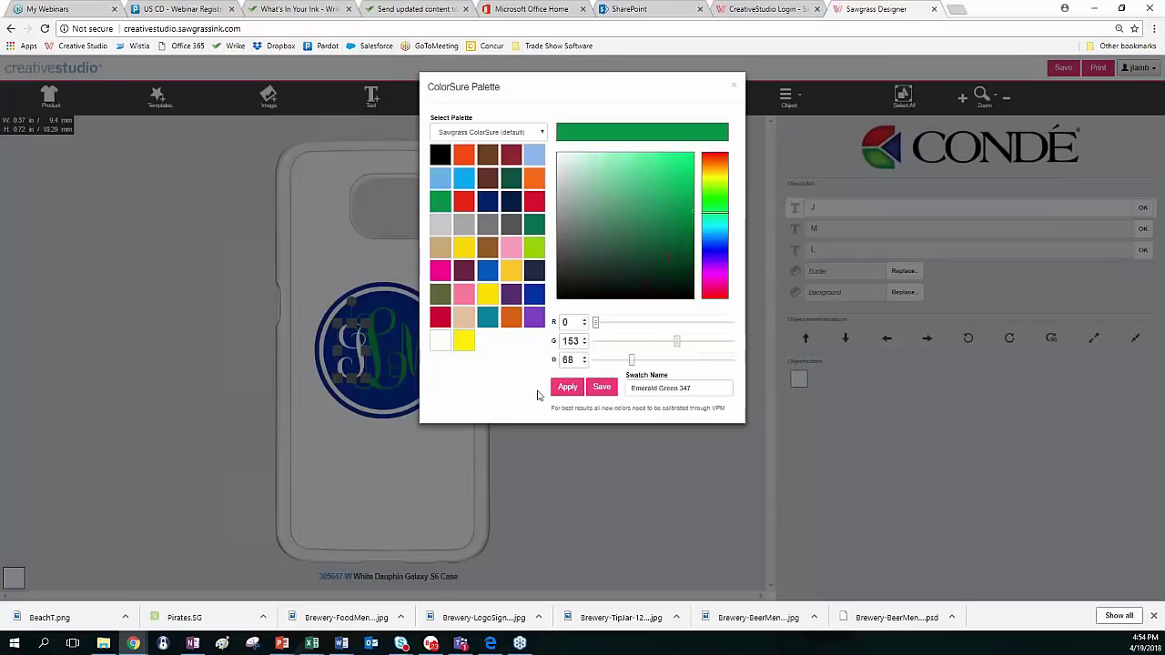
pyautogui.click(568, 388)
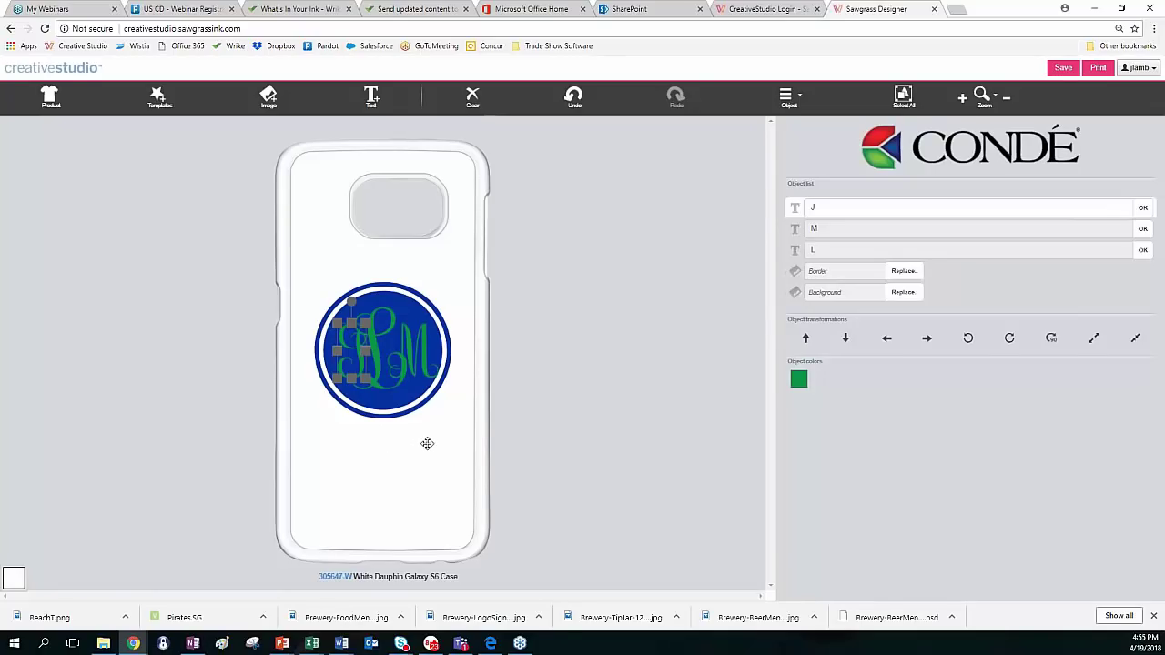
pyautogui.click(302, 217)
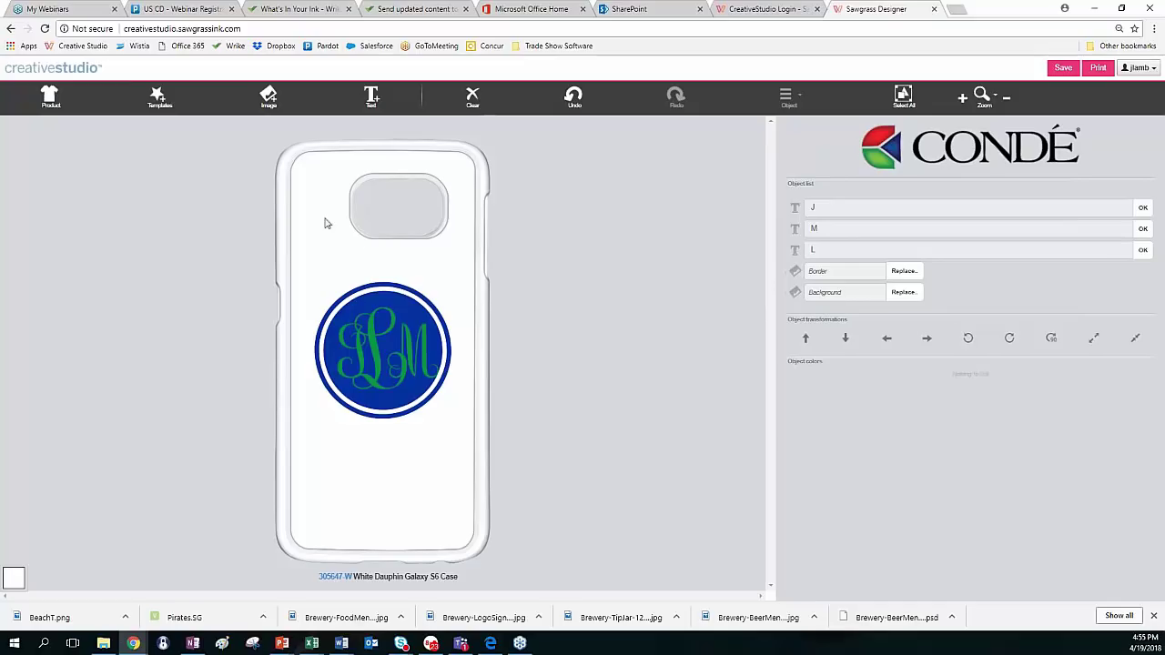
# Browse the Paint Textures and Polygonal Backgrounds in the Backgrounds & Patterns image category
pyautogui.click(264, 97)
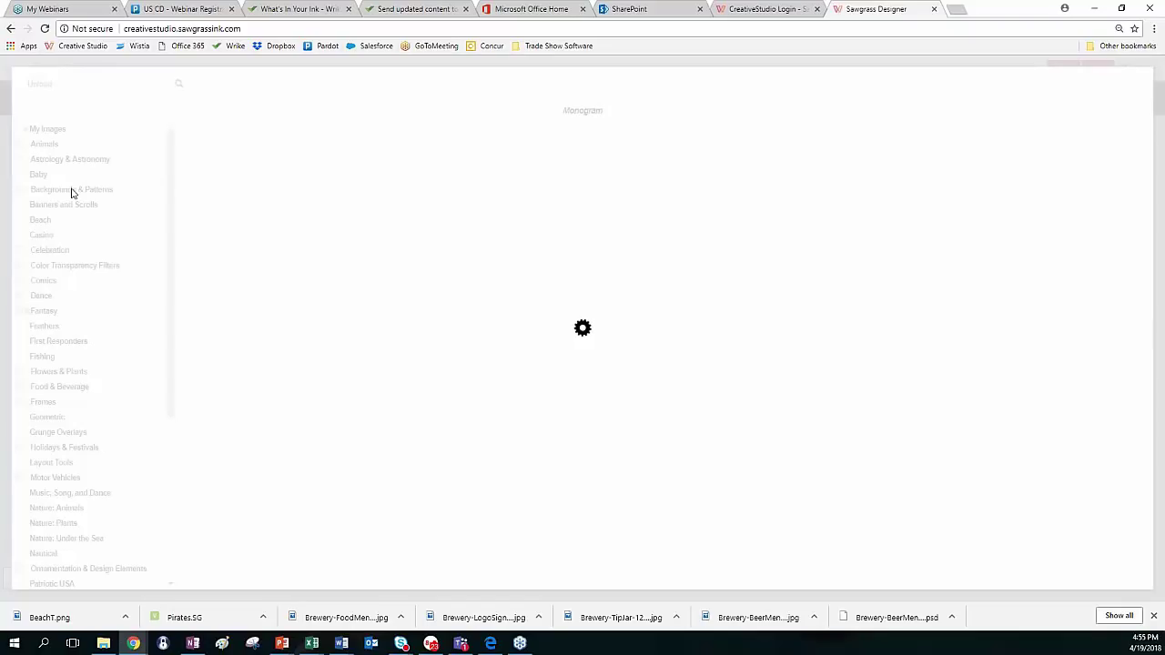
pyautogui.click(71, 189)
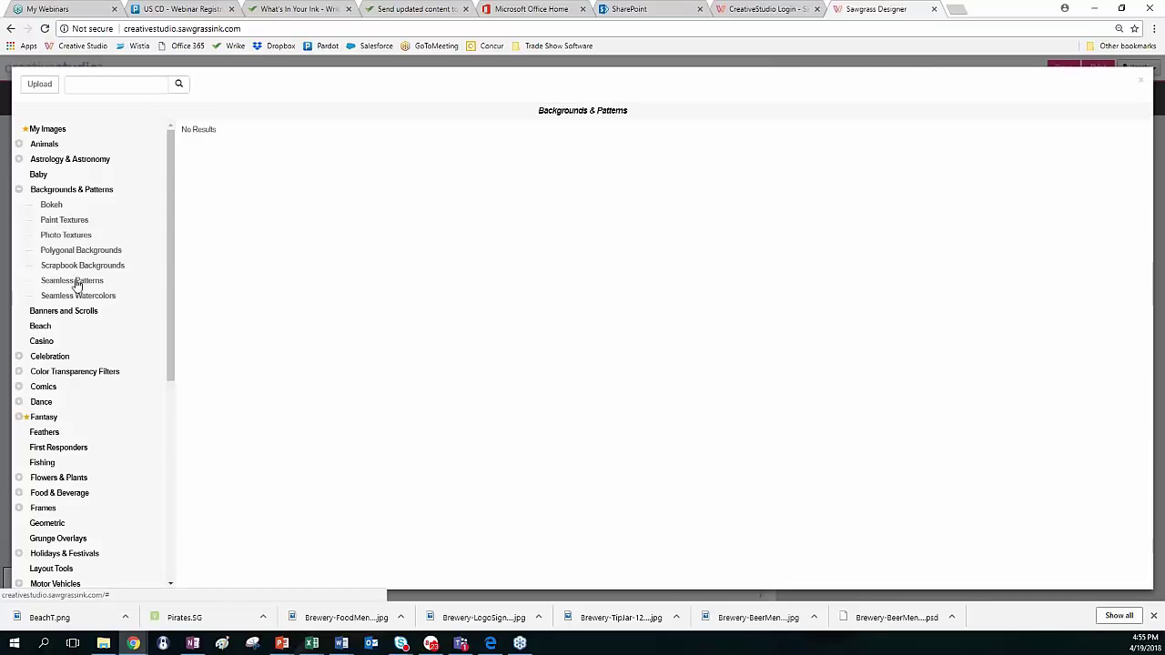
pyautogui.click(66, 221)
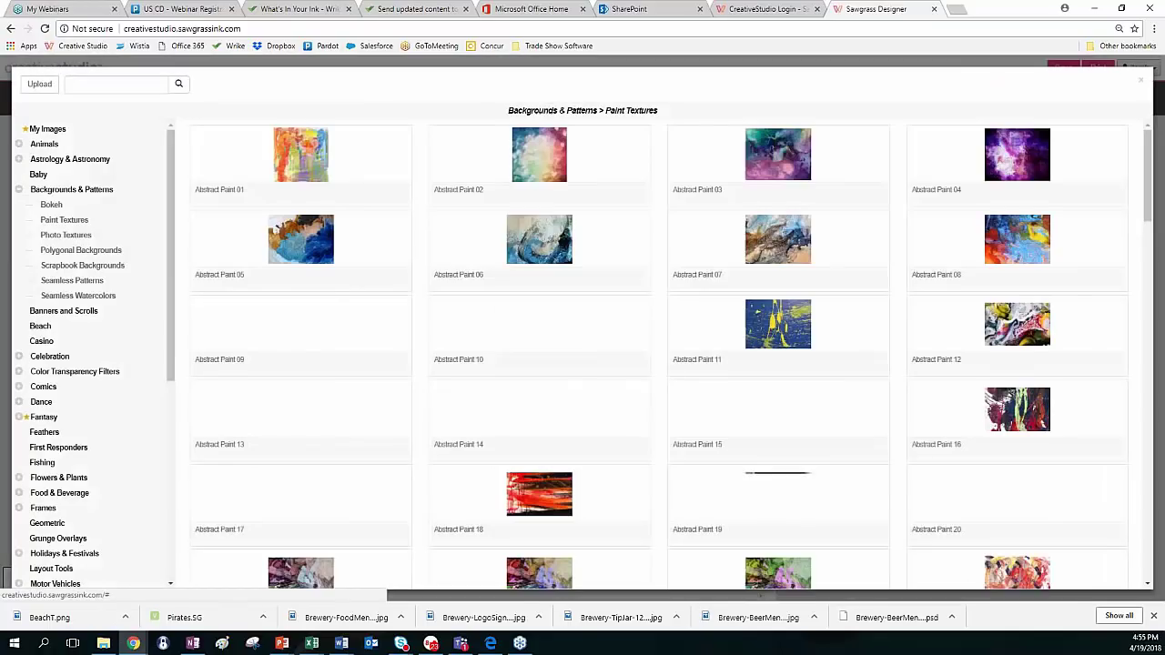
pyautogui.scroll(-4, 471, 338)
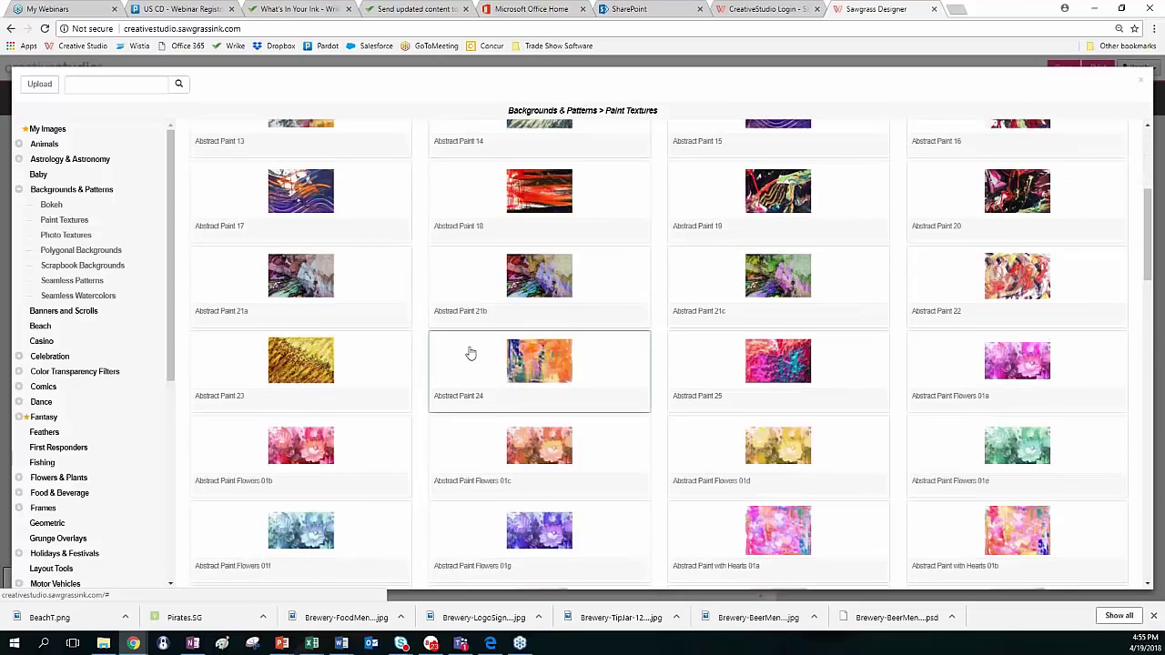
pyautogui.scroll(-10, 466, 355)
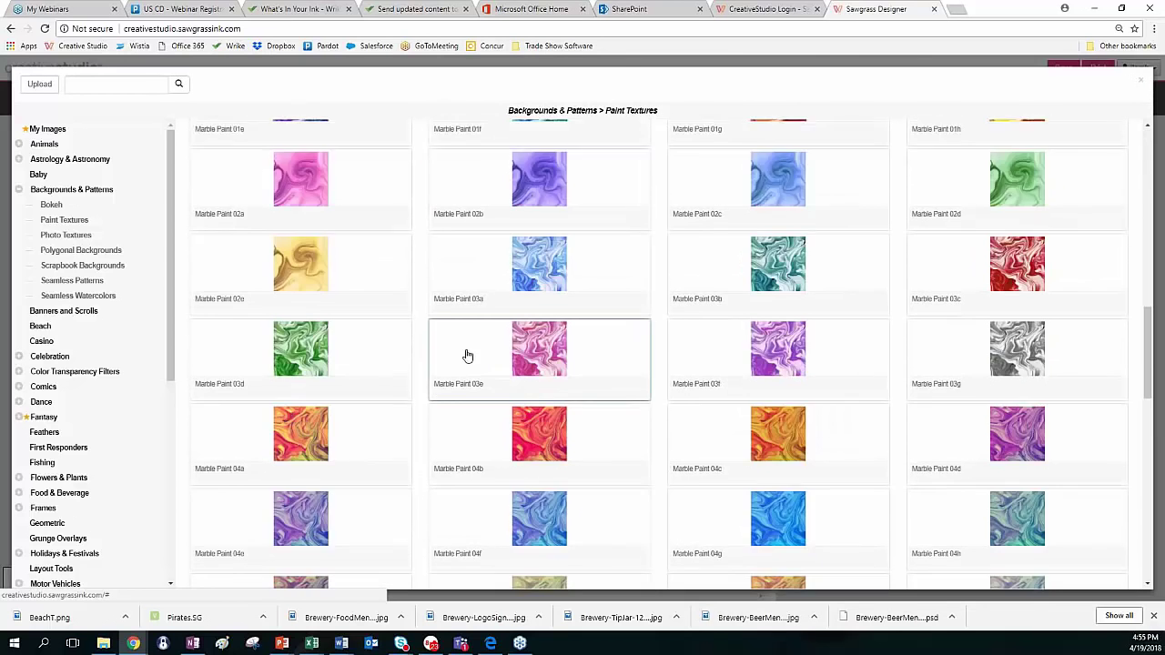
pyautogui.scroll(-10, 466, 356)
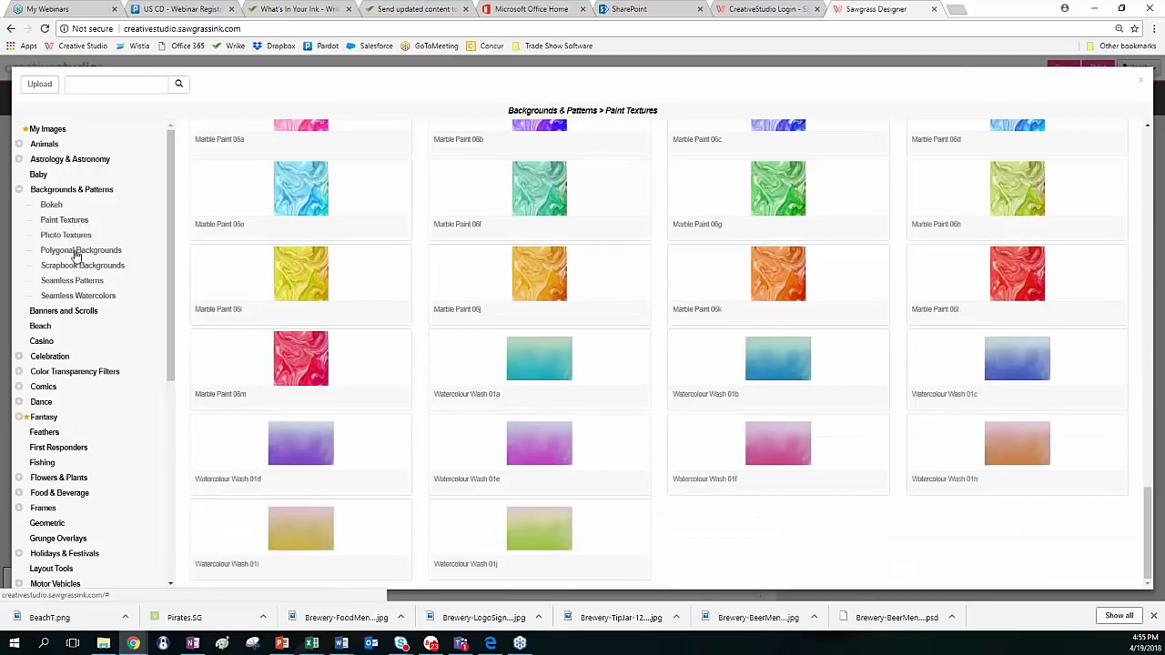
pyautogui.click(76, 257)
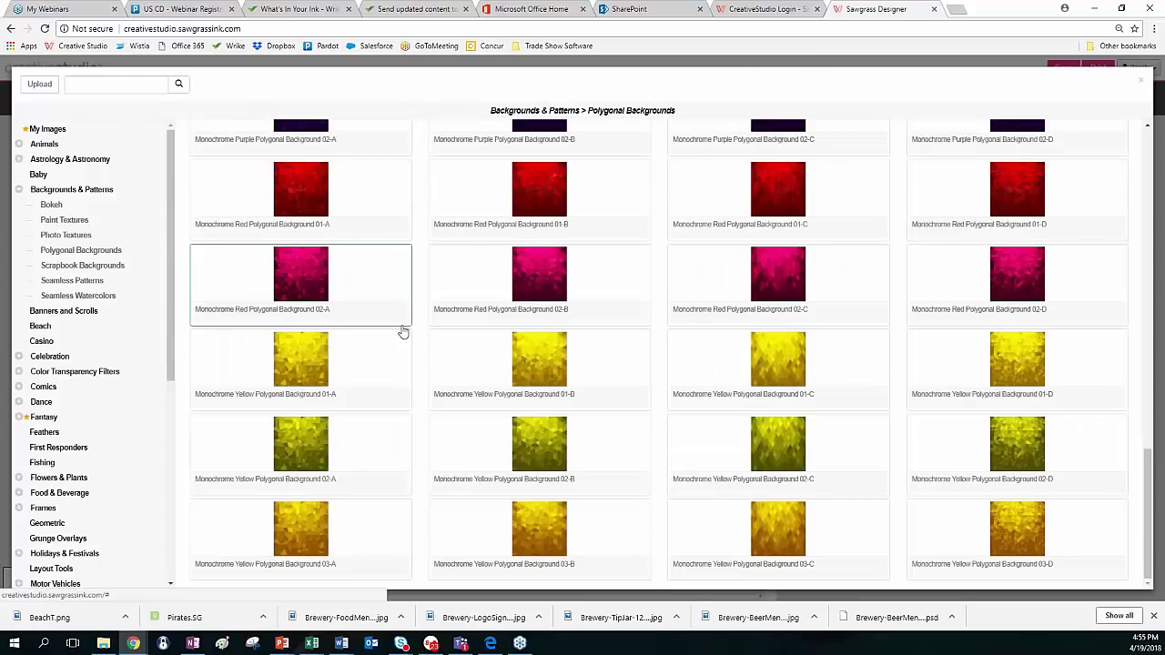
pyautogui.moveTo(1149, 510); pyautogui.dragTo(1152, 192)
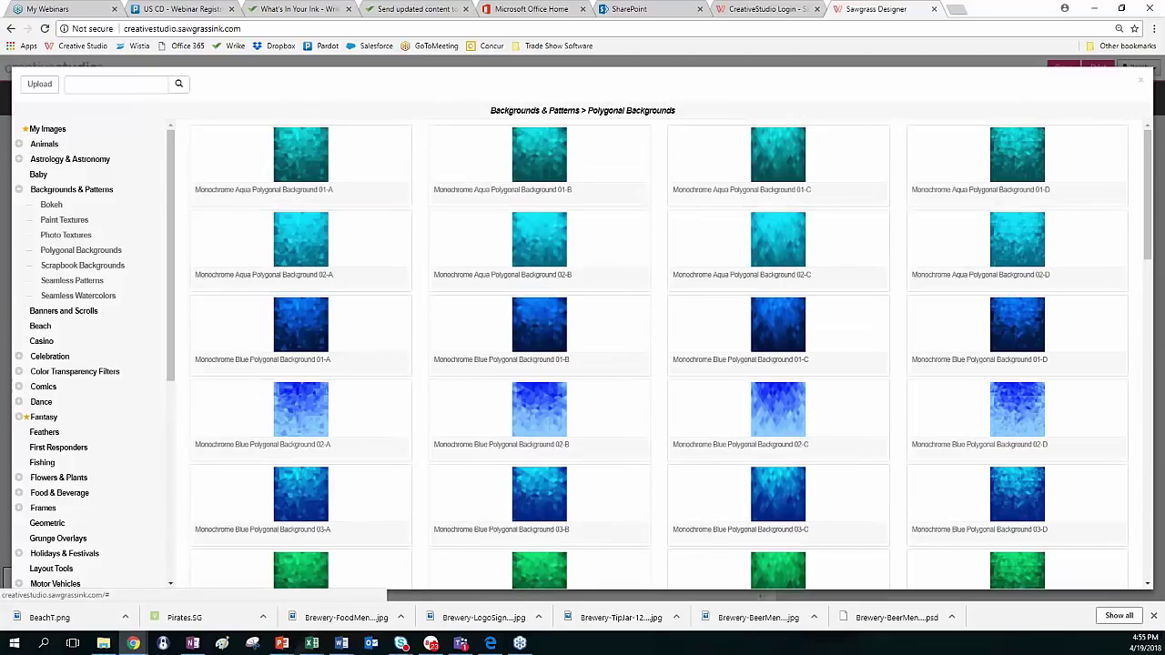
# Add the Florals - Geometric MC-07 image from Seamless Patterns and enlarge it to about 5.85 in square, covering the whole case
pyautogui.click(67, 281)
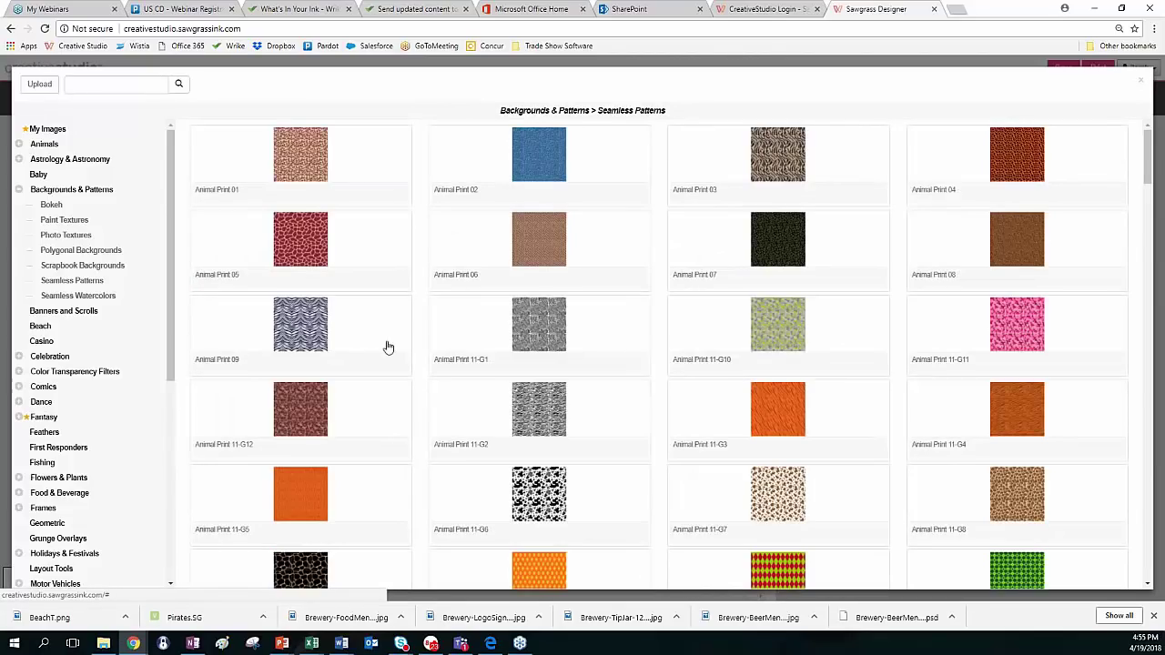
pyautogui.scroll(-3, 431, 358)
pyautogui.scroll(-6, 437, 368)
pyautogui.scroll(-6, 437, 368)
pyautogui.scroll(-3, 437, 368)
pyautogui.scroll(-6, 437, 368)
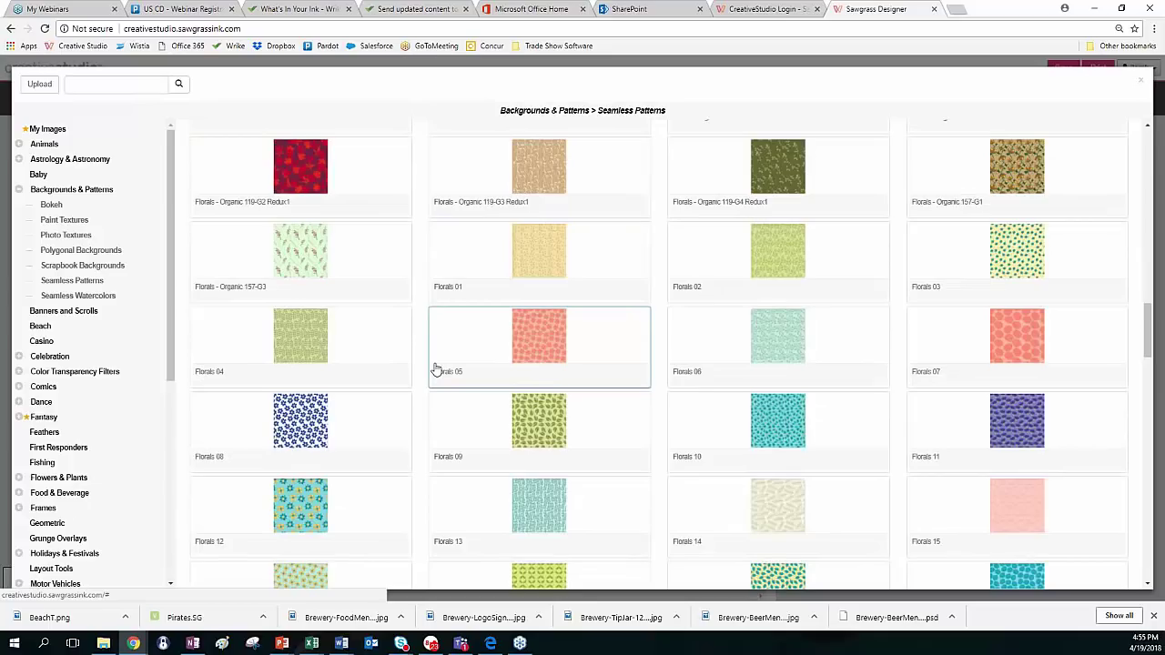
pyautogui.scroll(-6, 435, 368)
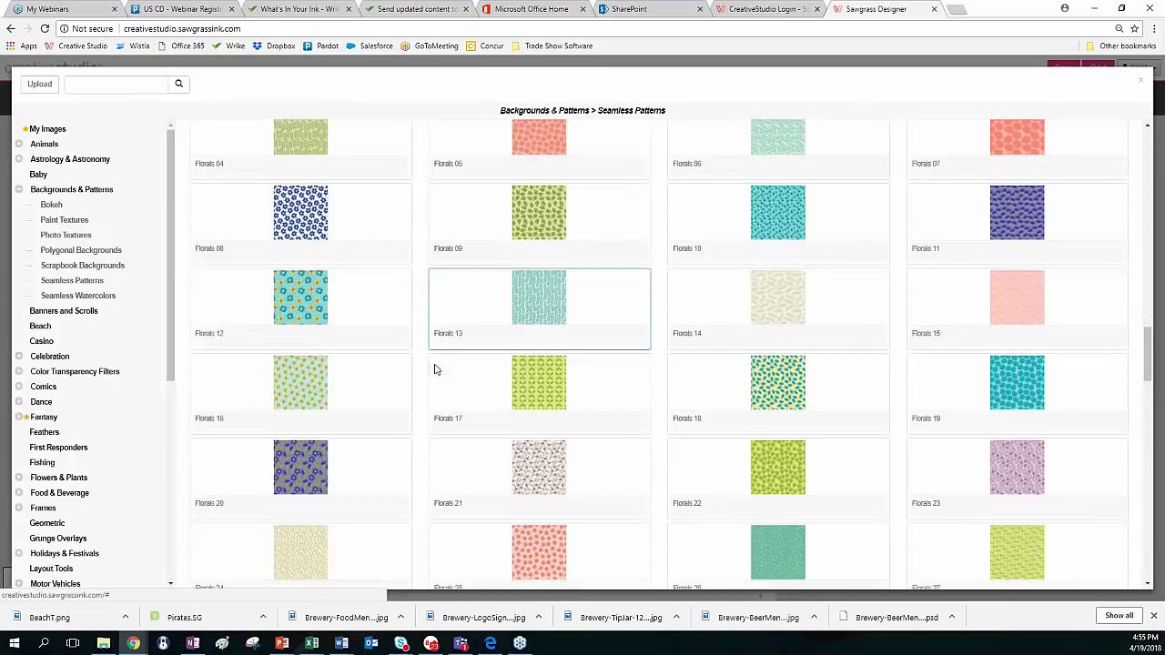
pyautogui.scroll(-5, 435, 369)
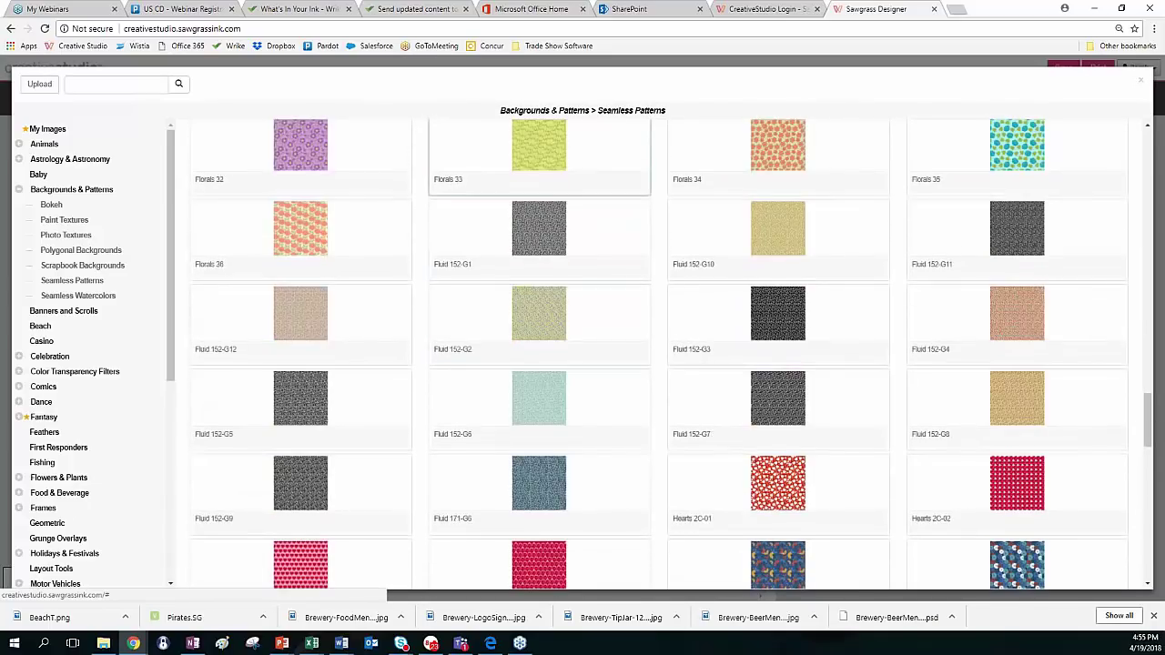
pyautogui.scroll(8, 436, 325)
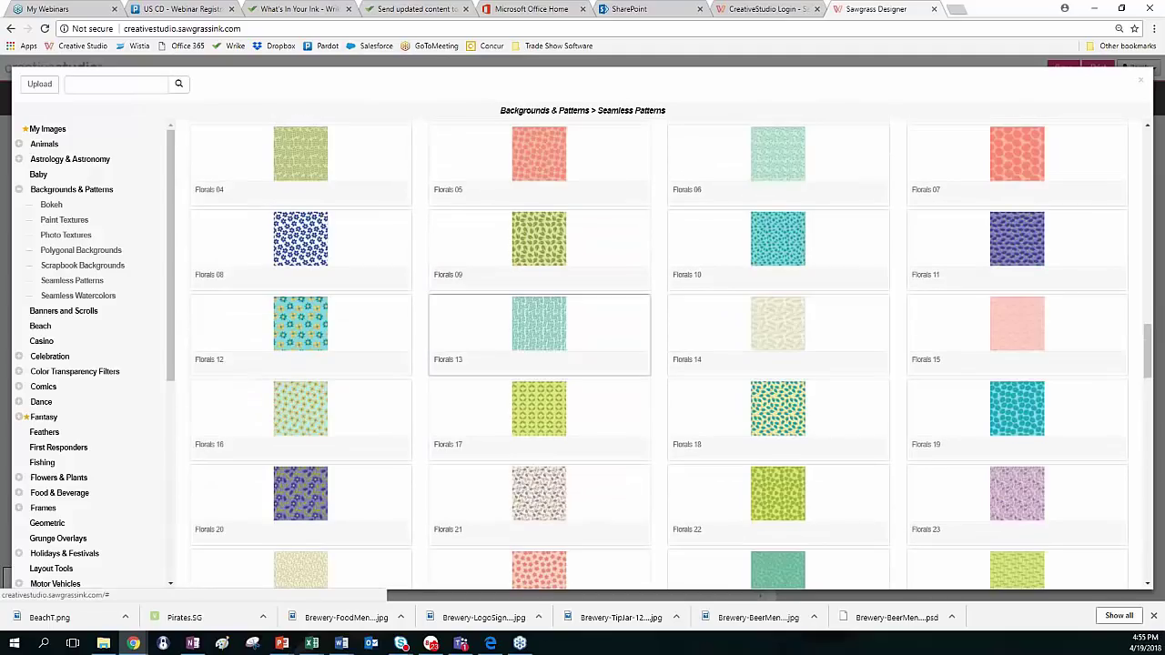
pyautogui.scroll(2, 398, 293)
pyautogui.scroll(5, 397, 293)
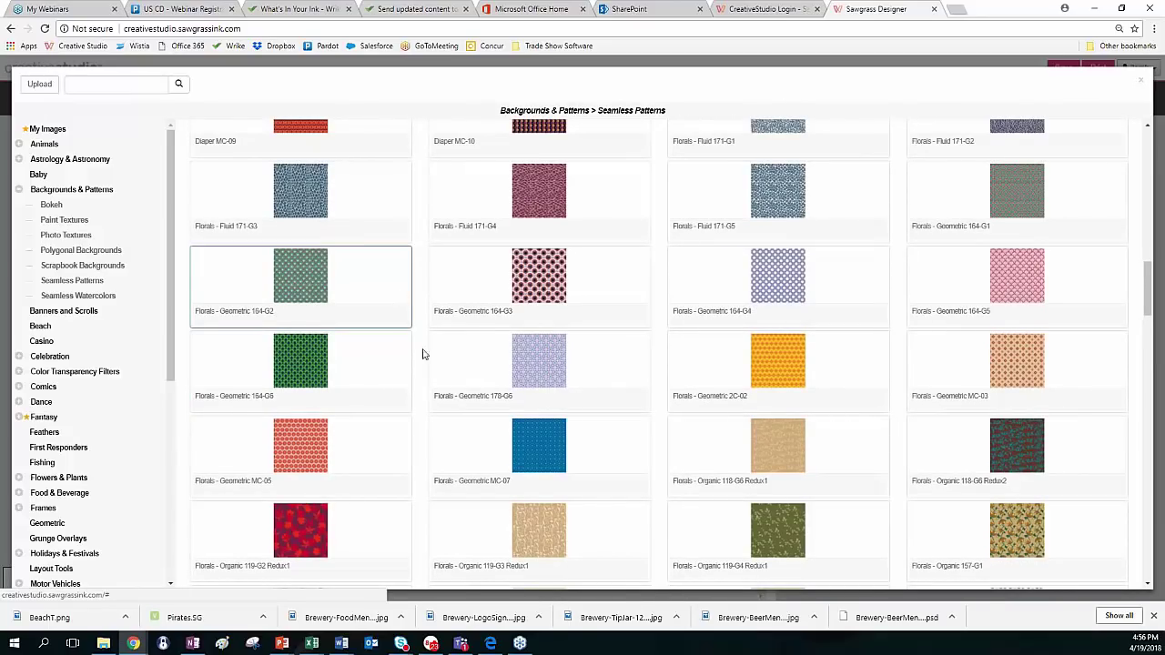
pyautogui.click(530, 443)
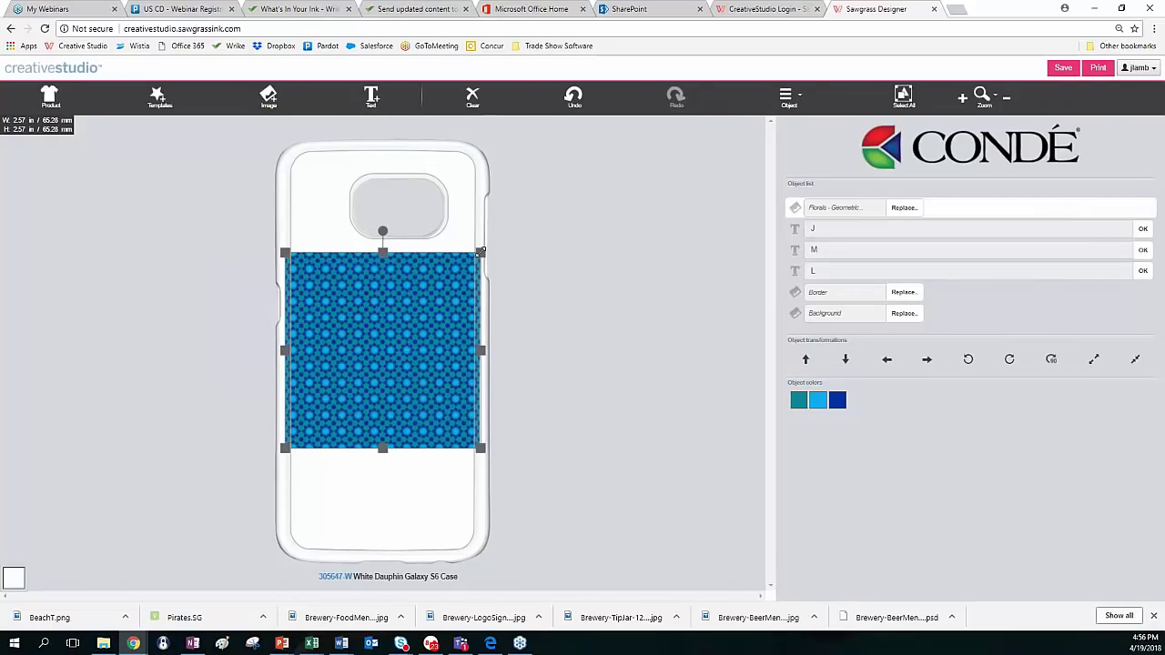
pyautogui.moveTo(481, 251); pyautogui.dragTo(587, 146)
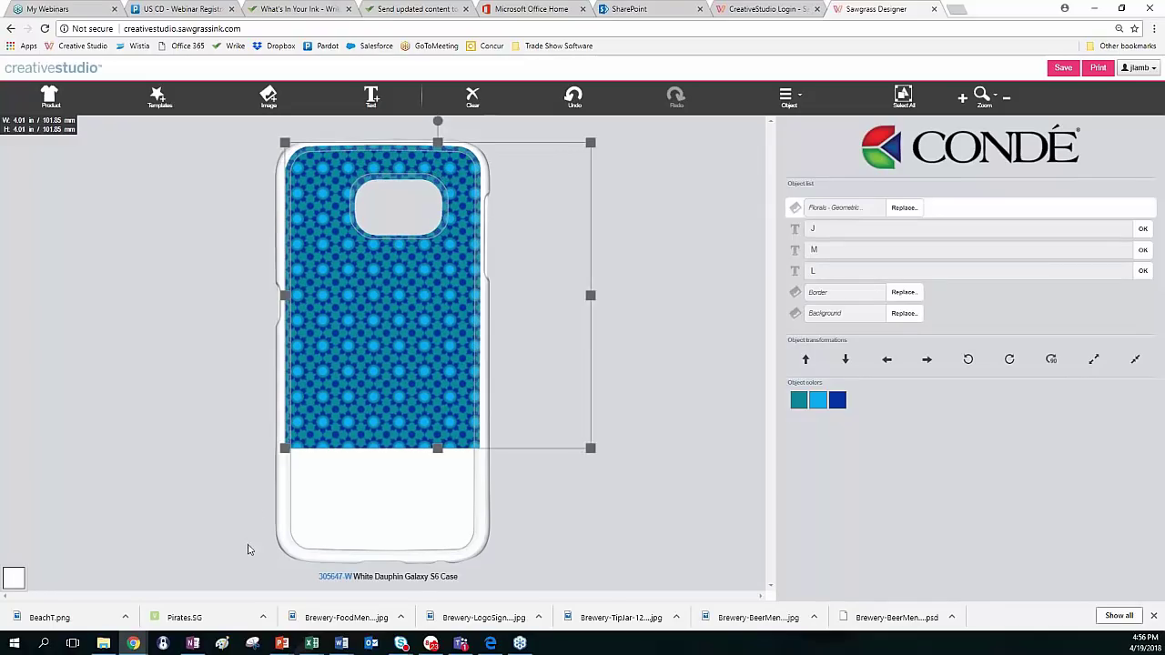
pyautogui.moveTo(287, 448); pyautogui.dragTo(155, 601)
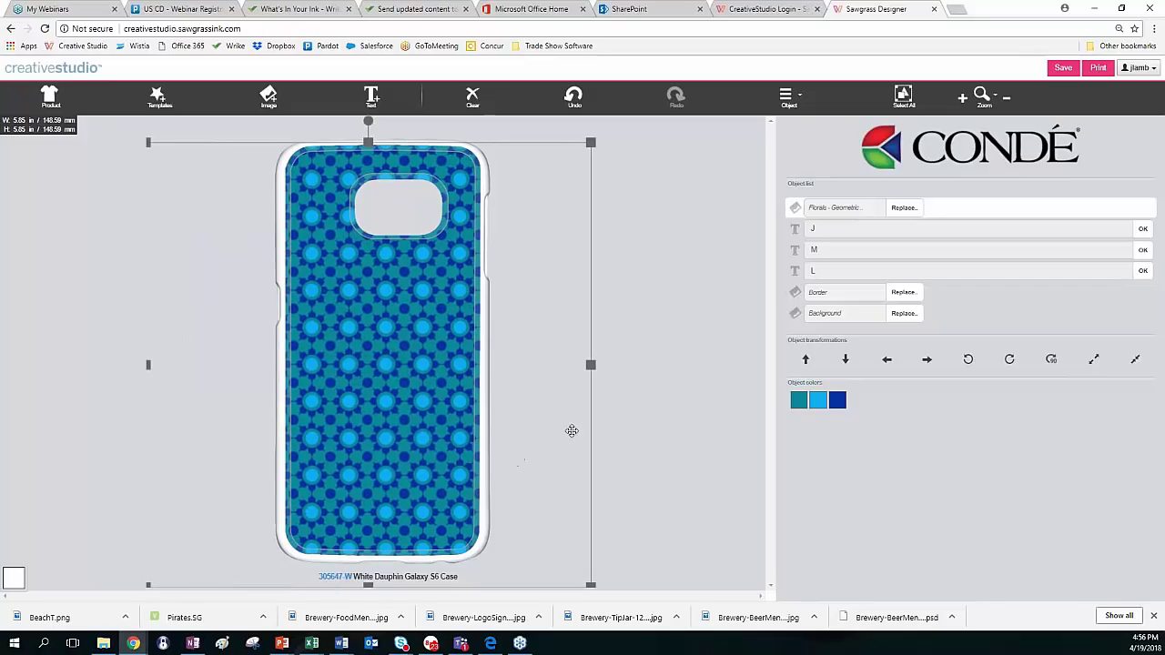
# Move the floral pattern down four levels in the stacking order, behind the monogram letters and border
pyautogui.click(785, 100)
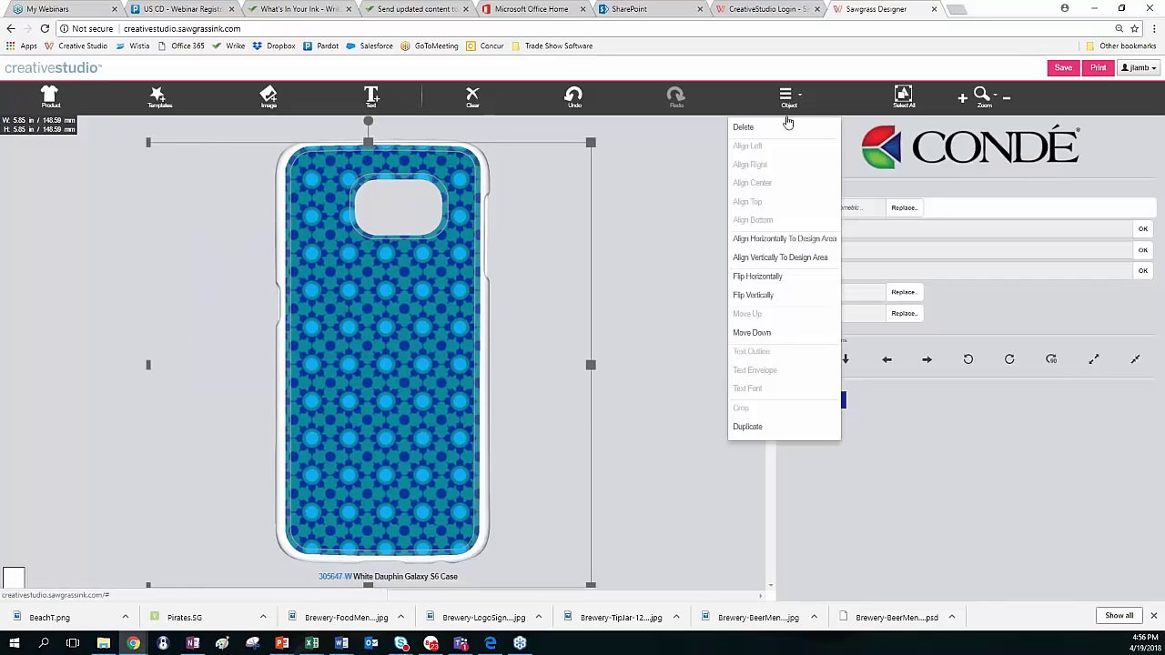
pyautogui.click(751, 334)
pyautogui.click(751, 335)
pyautogui.click(751, 335)
pyautogui.click(751, 335)
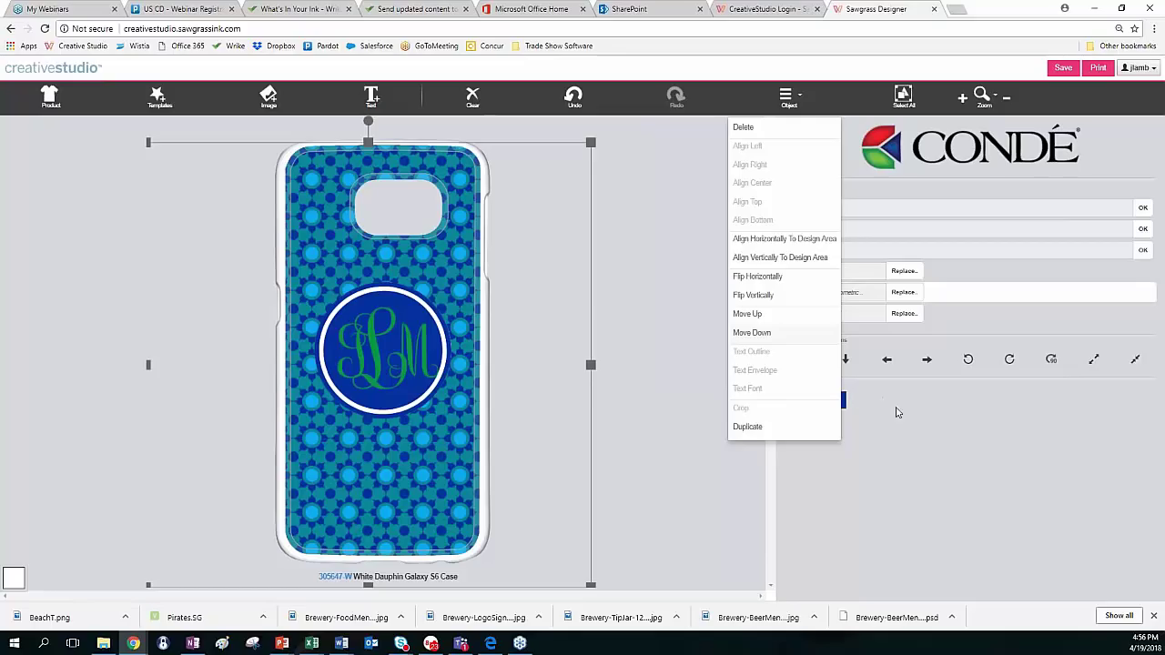
pyautogui.click(719, 485)
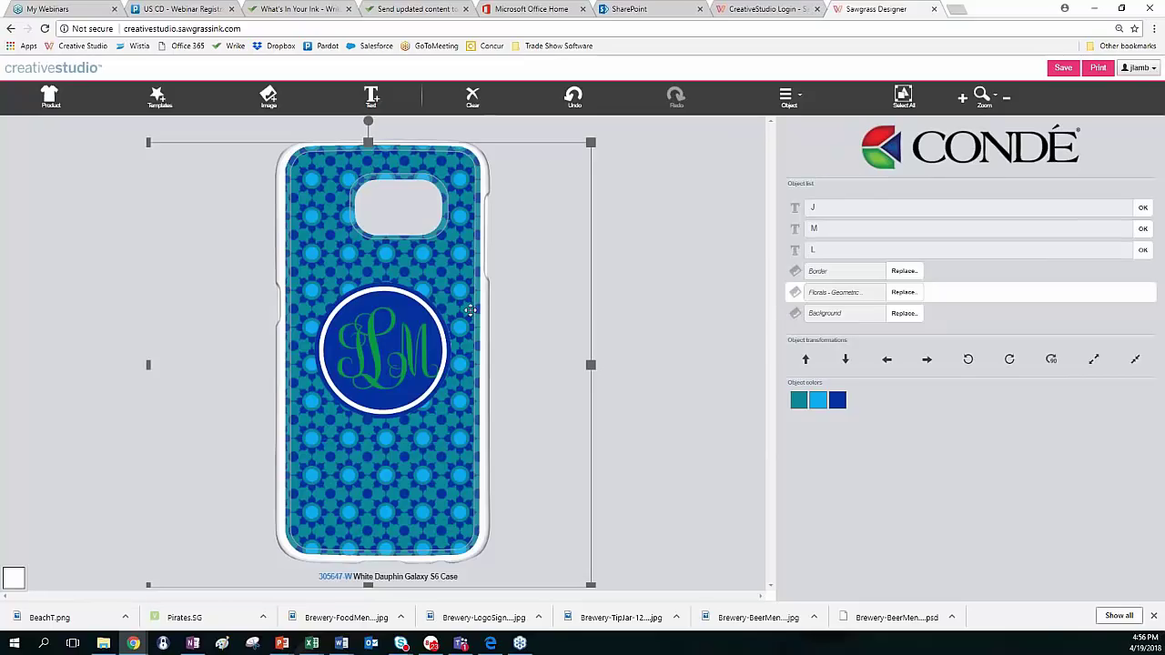
# Replace the Royal Blue 286 color in the floral pattern with yellow
pyautogui.click(837, 401)
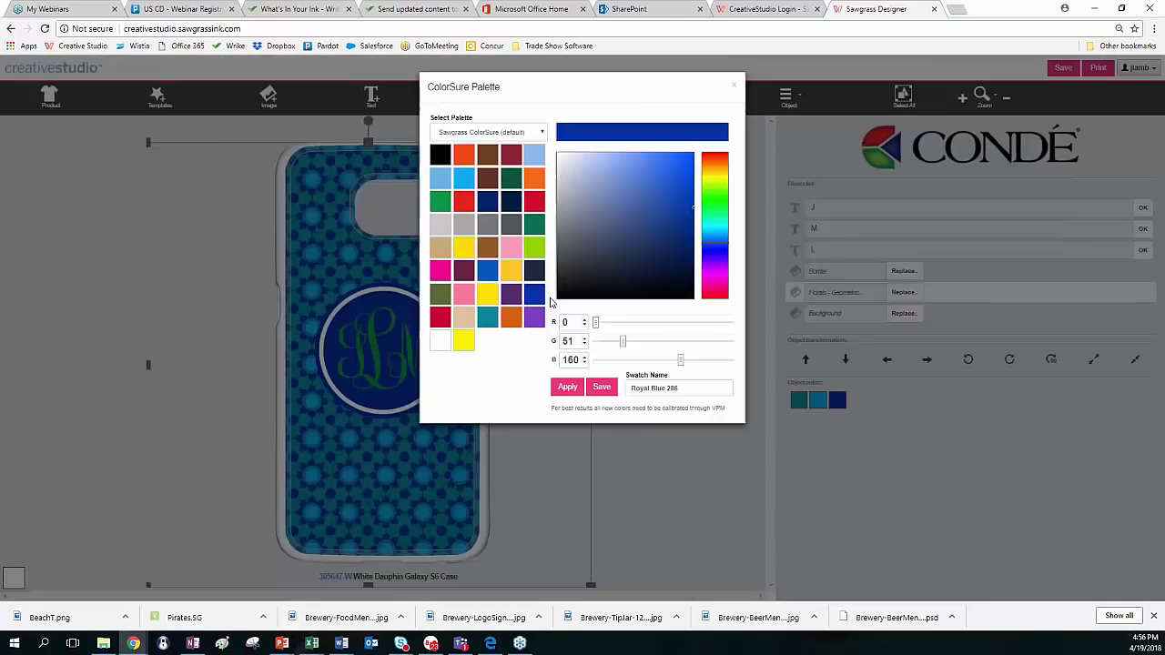
pyautogui.click(487, 293)
pyautogui.click(567, 386)
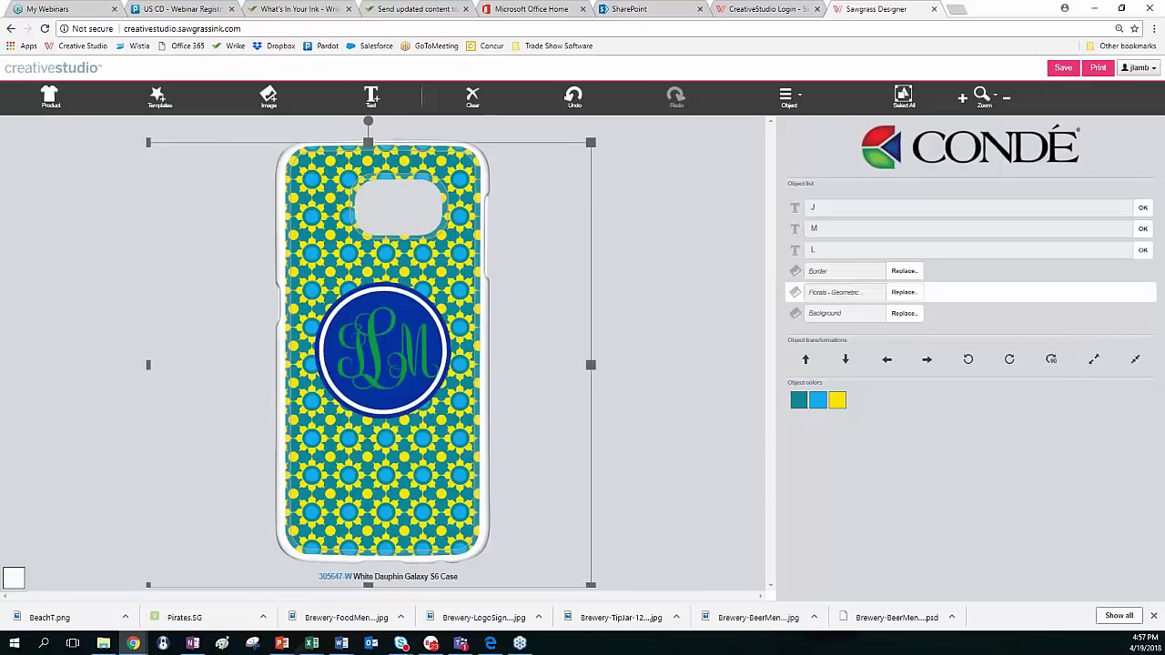
# Recolor the round monogram border's blue fill to Primrose Yellow 102
pyautogui.click(417, 309)
pyautogui.click(401, 290)
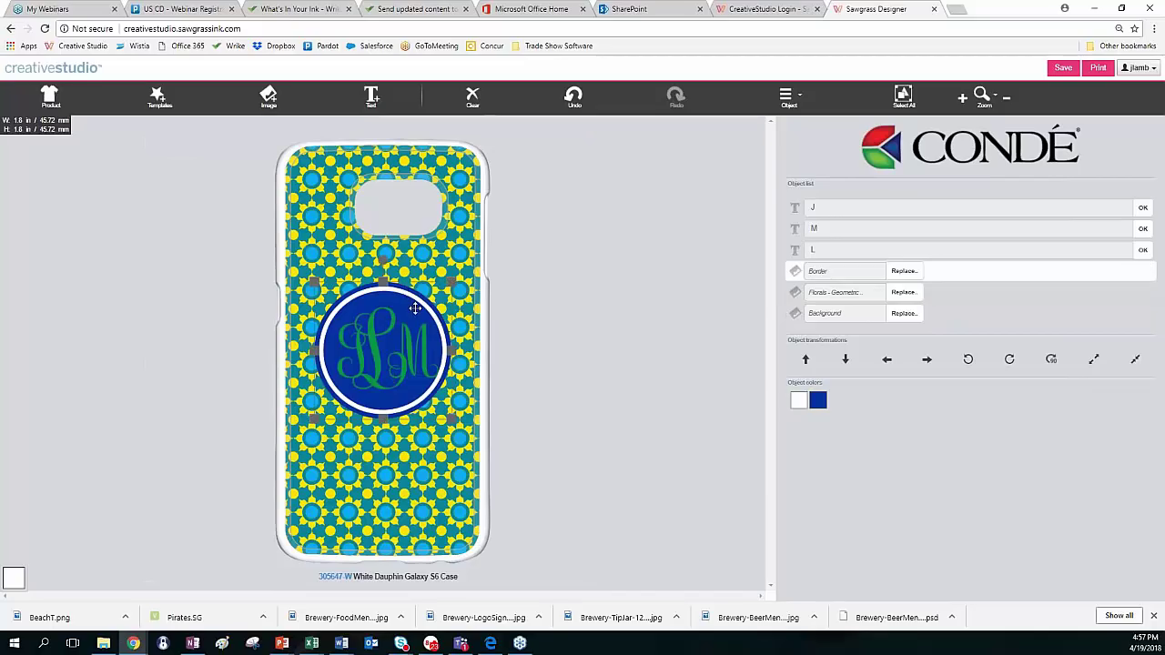
pyautogui.click(818, 402)
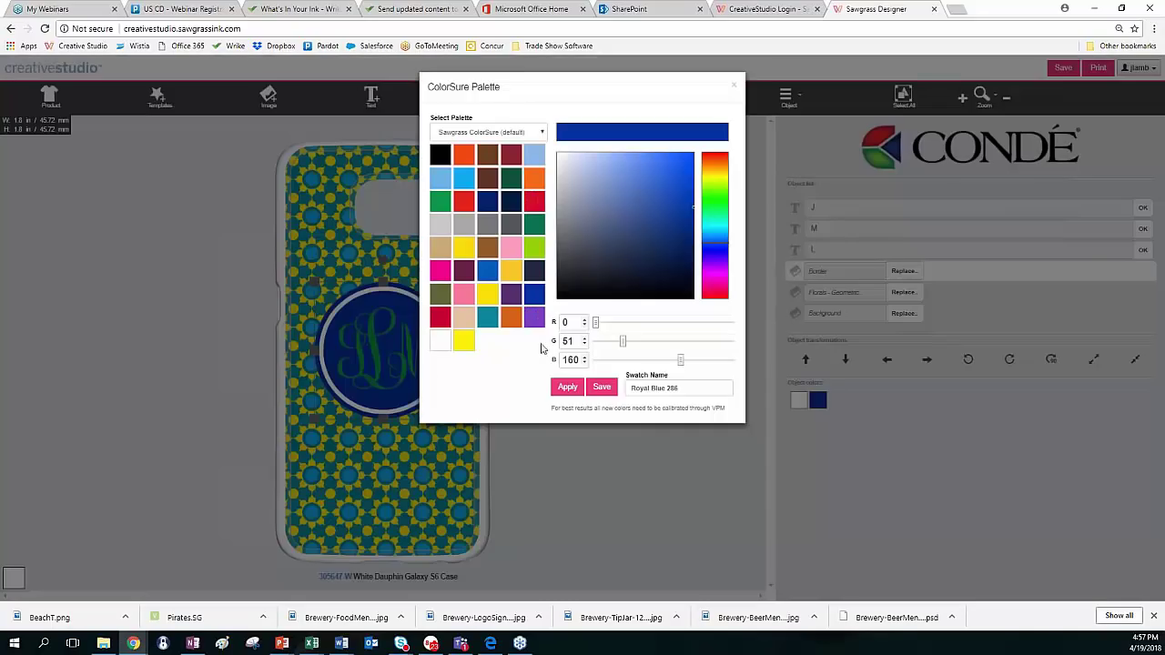
pyautogui.click(487, 293)
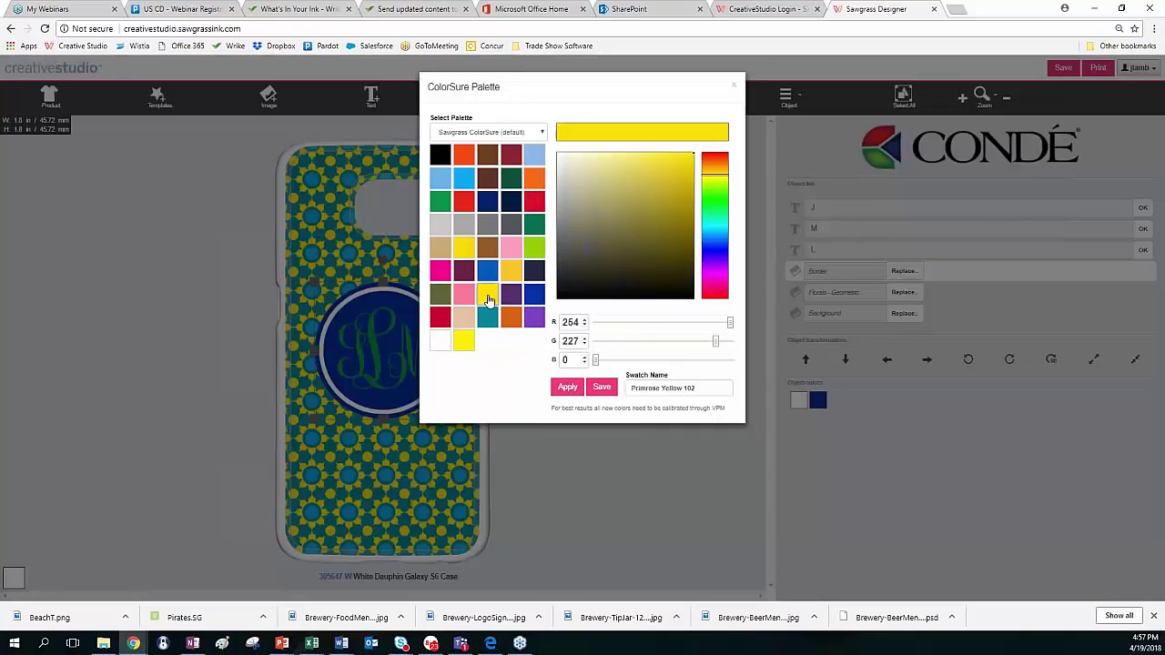
pyautogui.click(568, 388)
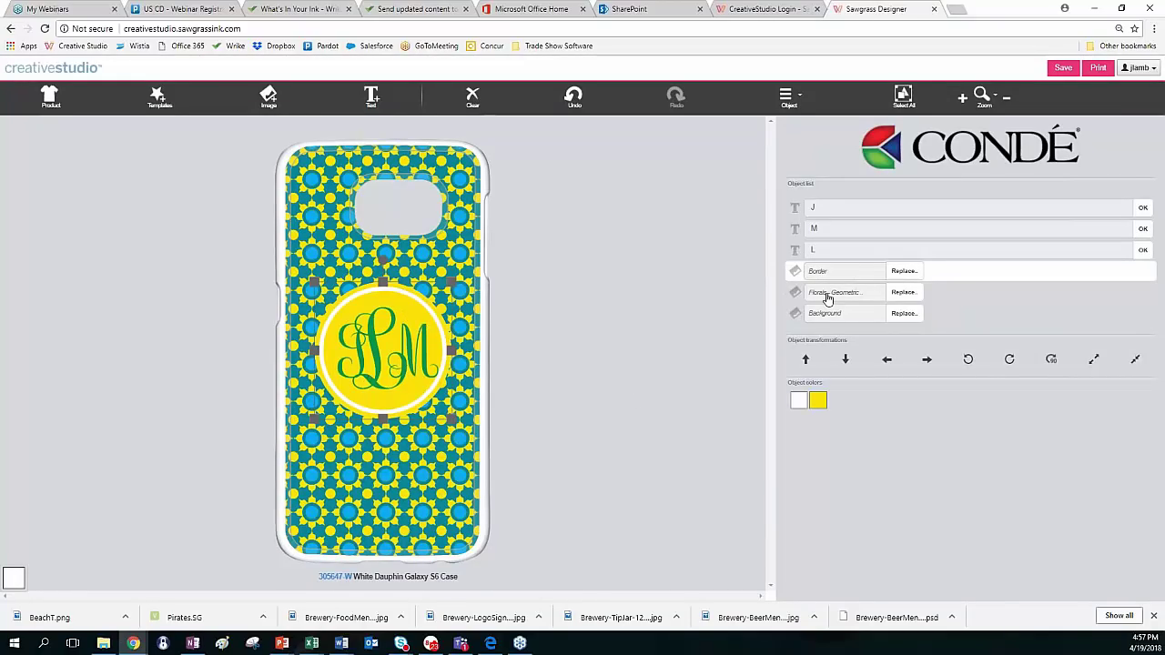
pyautogui.click(425, 344)
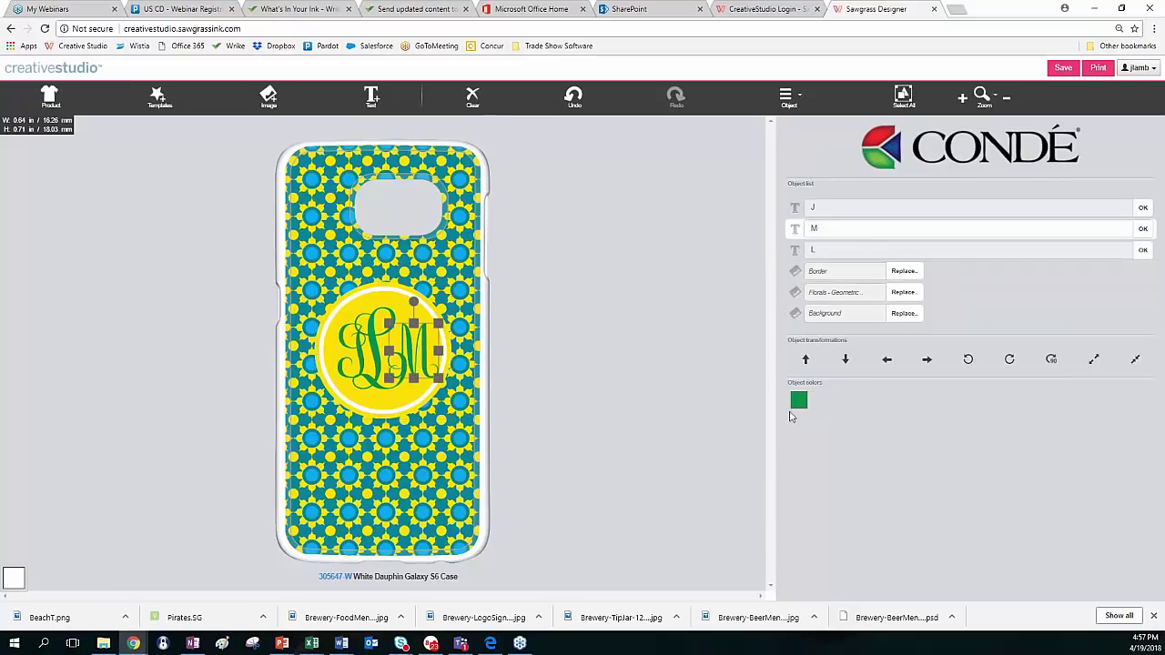
pyautogui.click(401, 306)
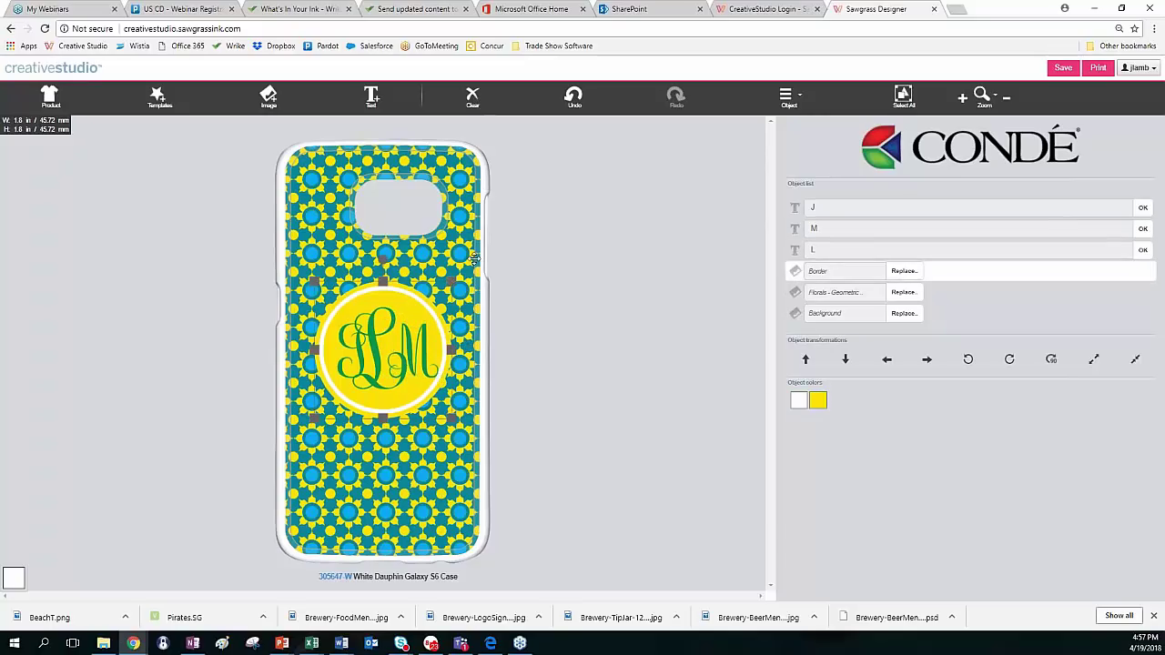
pyautogui.click(516, 255)
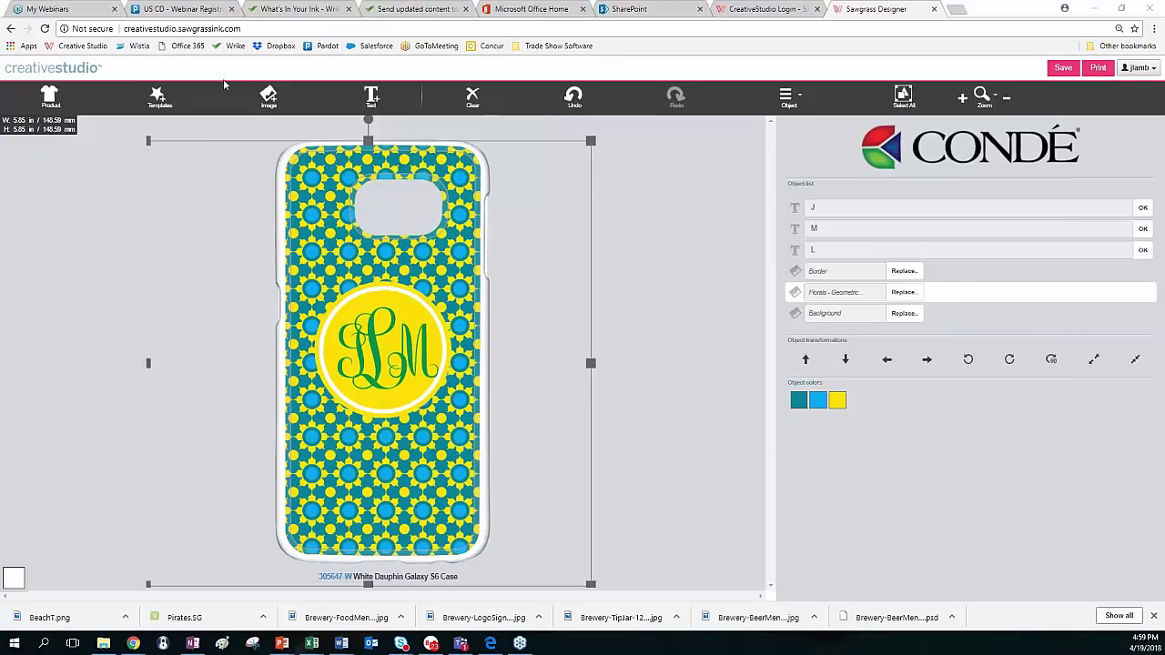
# Add the marlin_9280 image to the phone case and shrink it to about 1.04 by 0.99 in
pyautogui.click(268, 95)
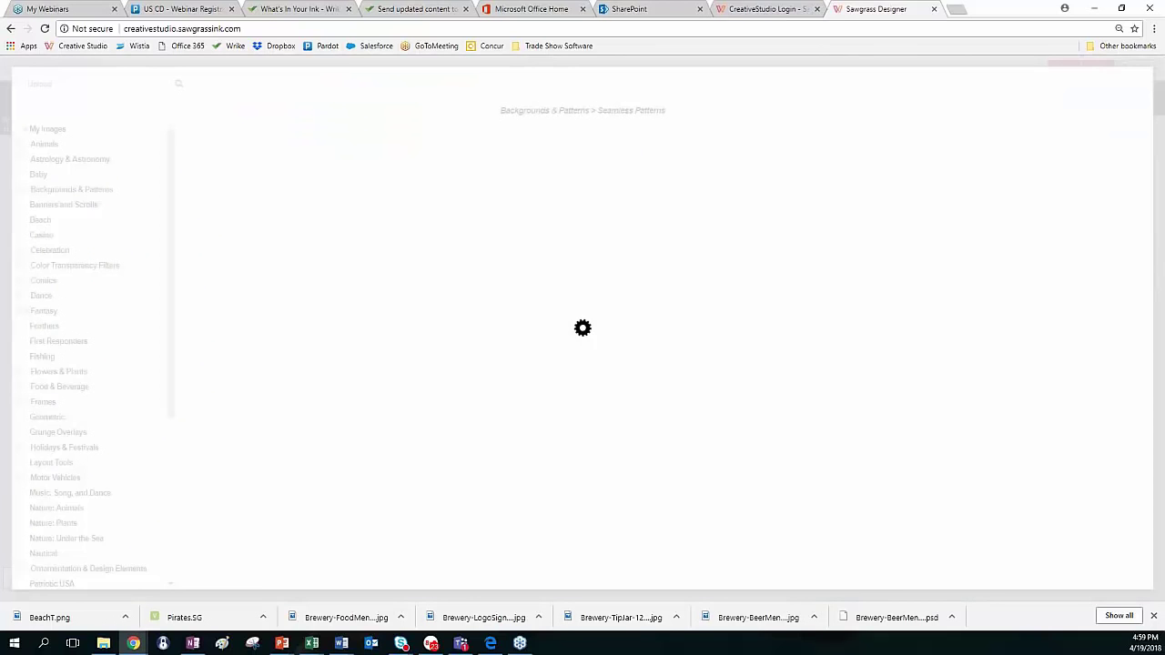
pyautogui.click(780, 338)
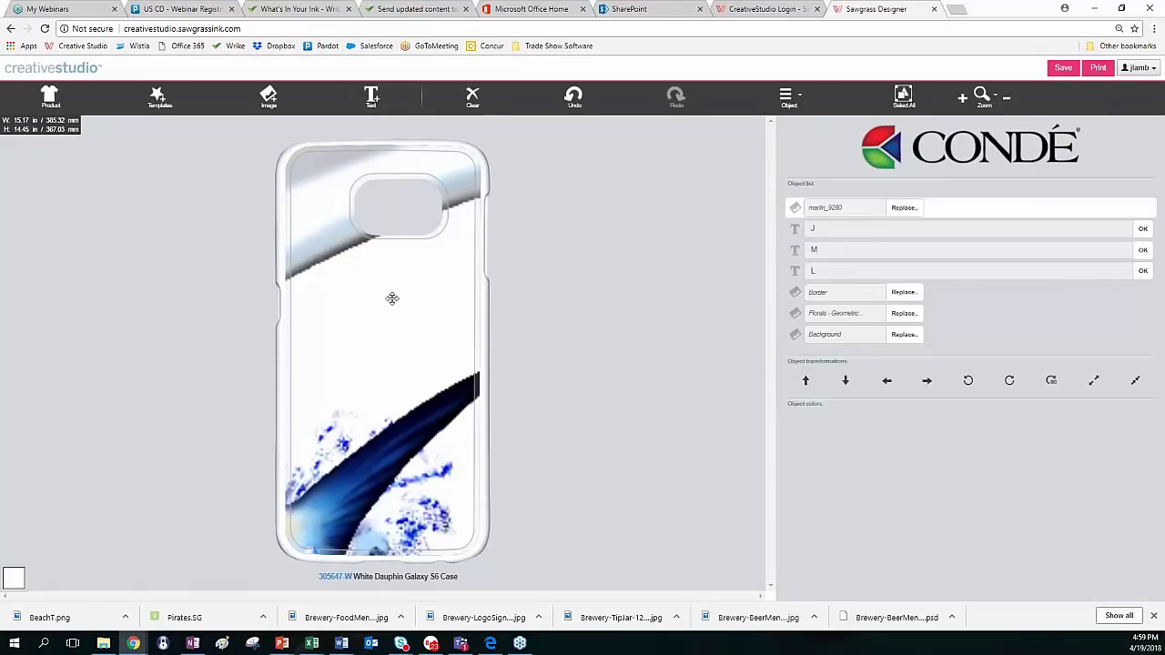
pyautogui.click(1135, 385)
pyautogui.click(1135, 386)
pyautogui.click(1135, 385)
pyautogui.click(1135, 385)
pyautogui.click(1135, 385)
pyautogui.click(1135, 385)
pyautogui.click(1136, 385)
pyautogui.click(1135, 385)
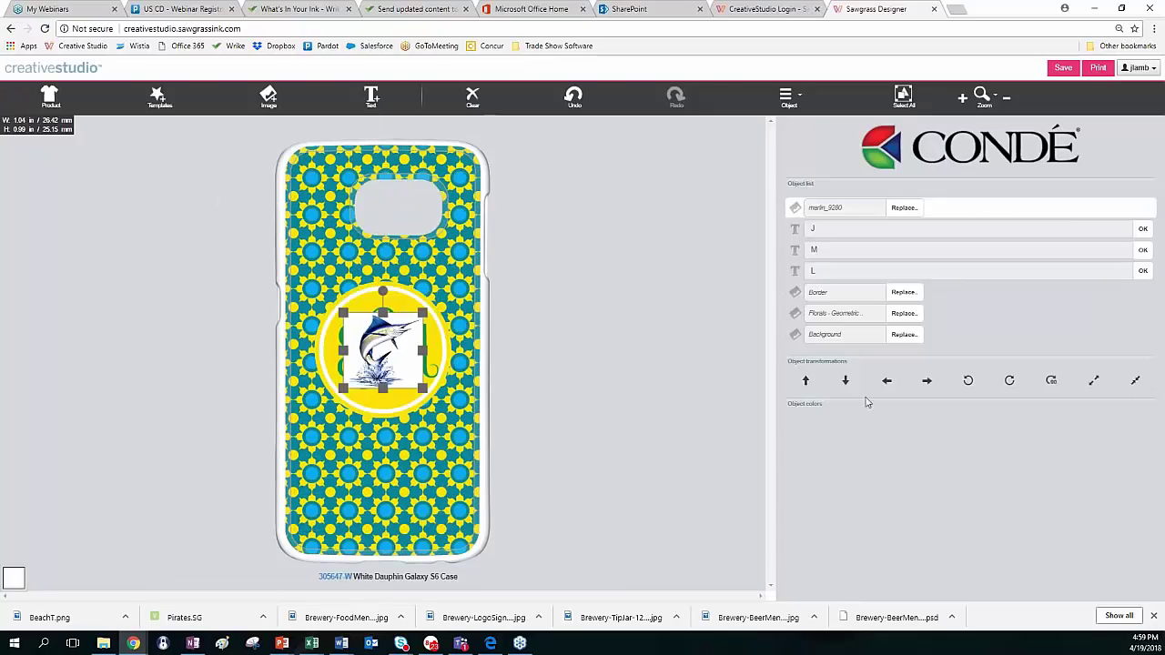
# Enlarge the marlin image to about 3.4 by 3.24 in and move it slightly lower on the case
pyautogui.click(1095, 381)
pyautogui.click(1095, 381)
pyautogui.click(1095, 381)
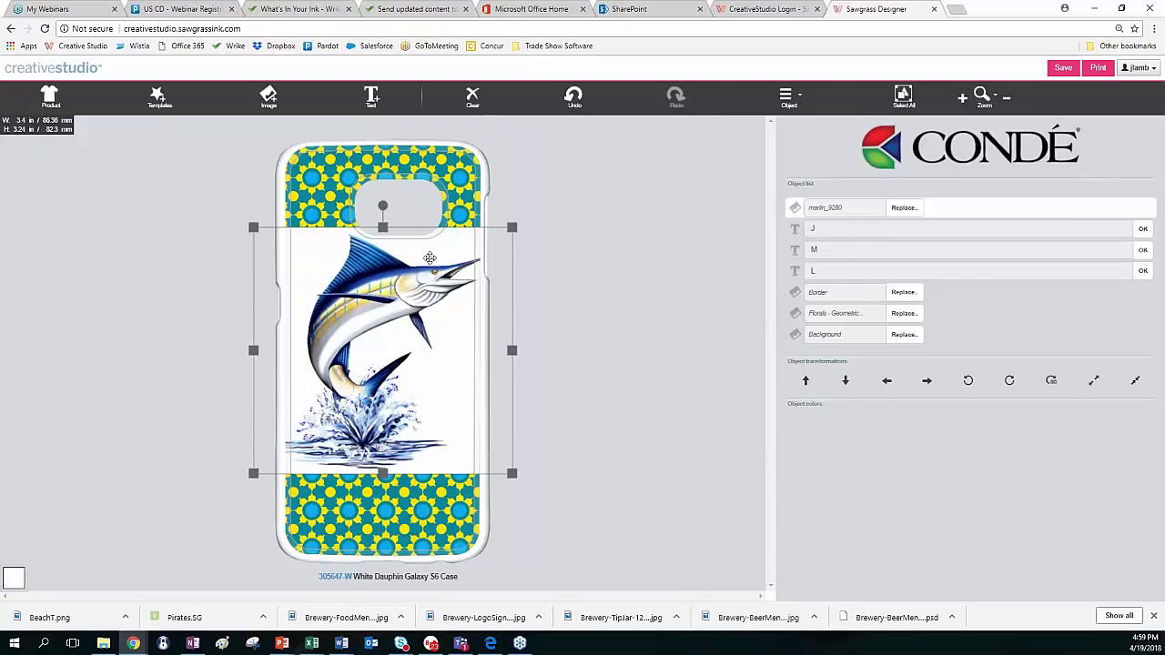
pyautogui.moveTo(429, 259); pyautogui.dragTo(435, 370)
pyautogui.moveTo(435, 284); pyautogui.dragTo(433, 271)
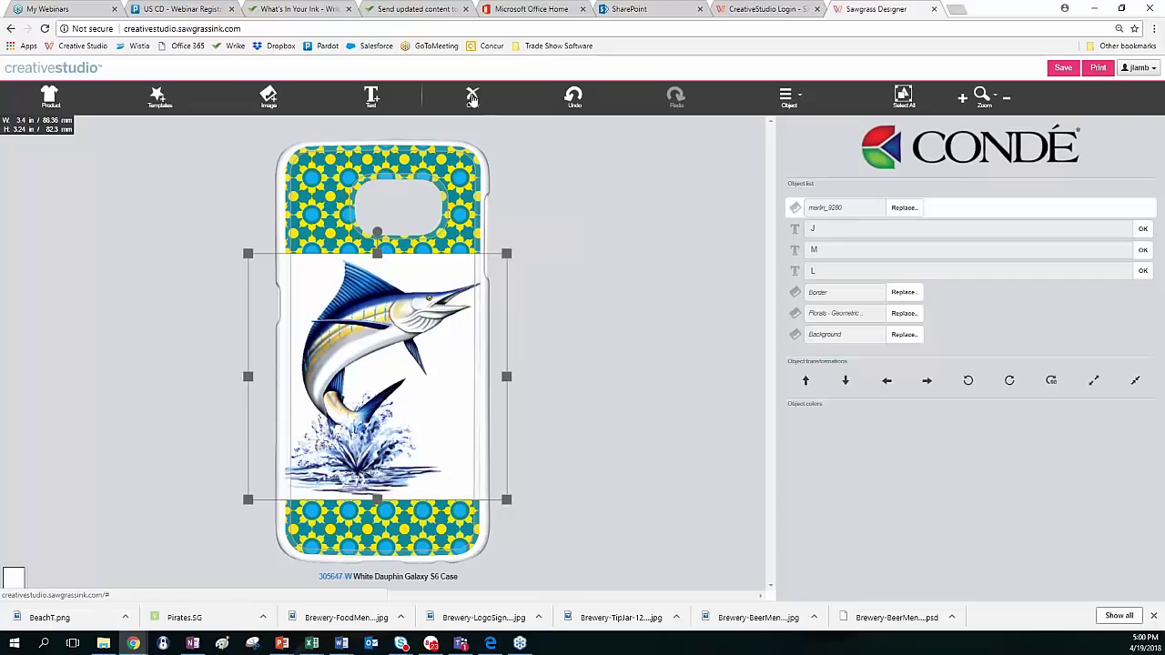
# Undo the last changes to the marlin image and delete it from the phone case
pyautogui.click(573, 98)
pyautogui.click(573, 99)
pyautogui.click(572, 99)
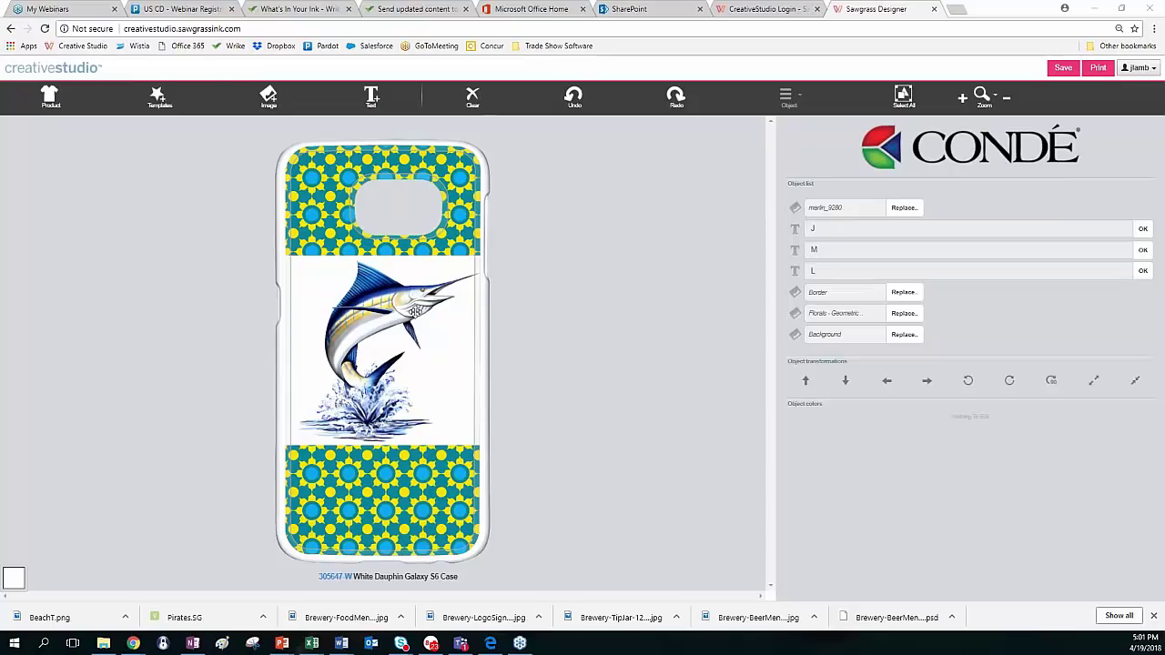
pyautogui.click(415, 311)
pyautogui.press('Delete')
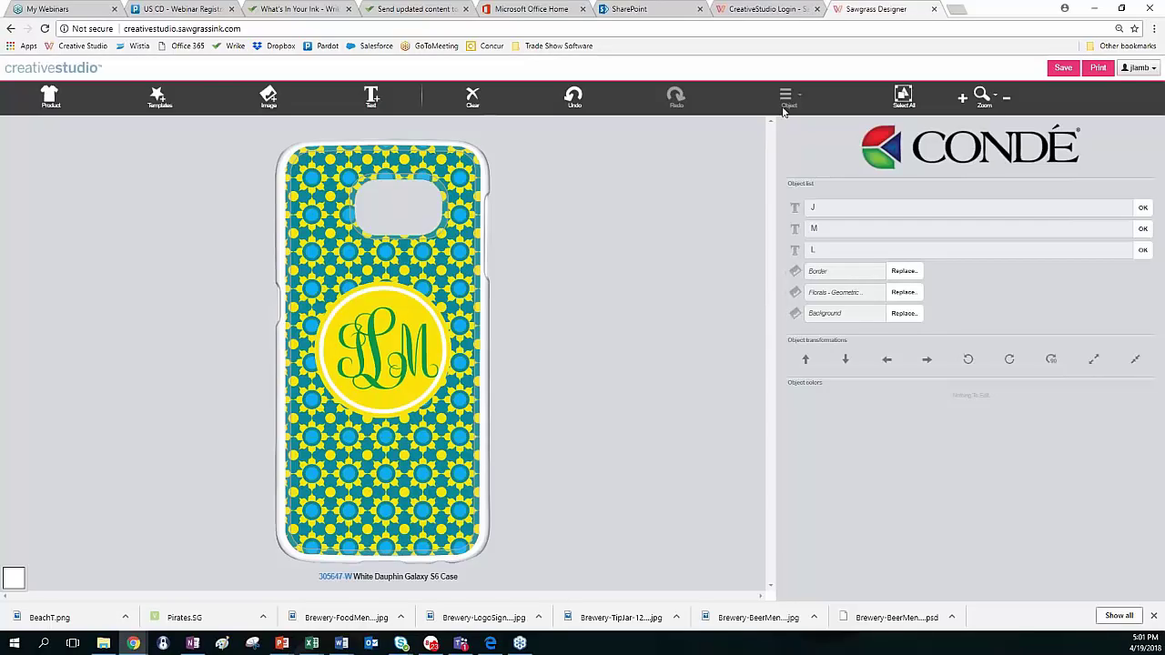
pyautogui.click(767, 9)
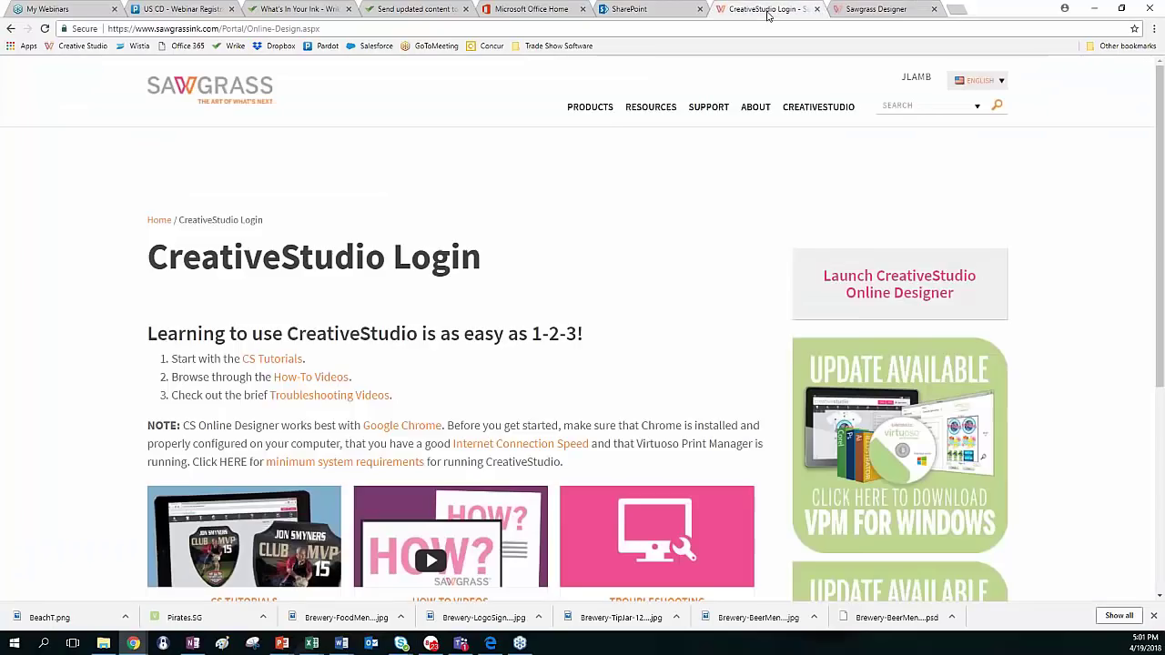
pyautogui.moveTo(708, 124)
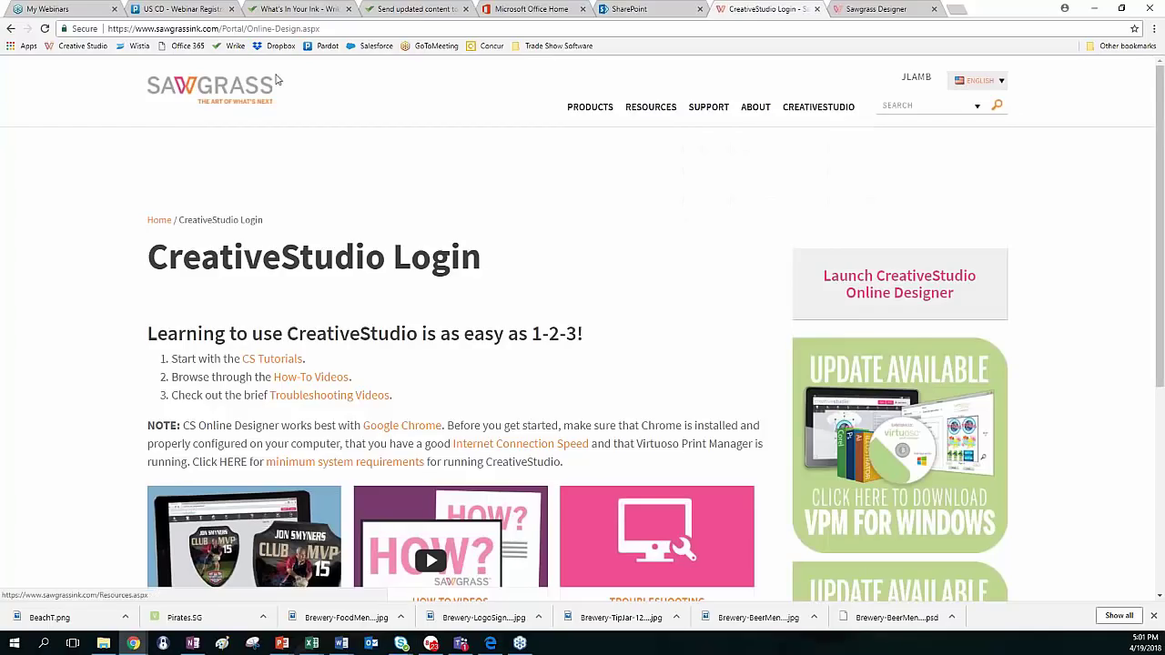
pyautogui.click(222, 29)
pyautogui.click(222, 28)
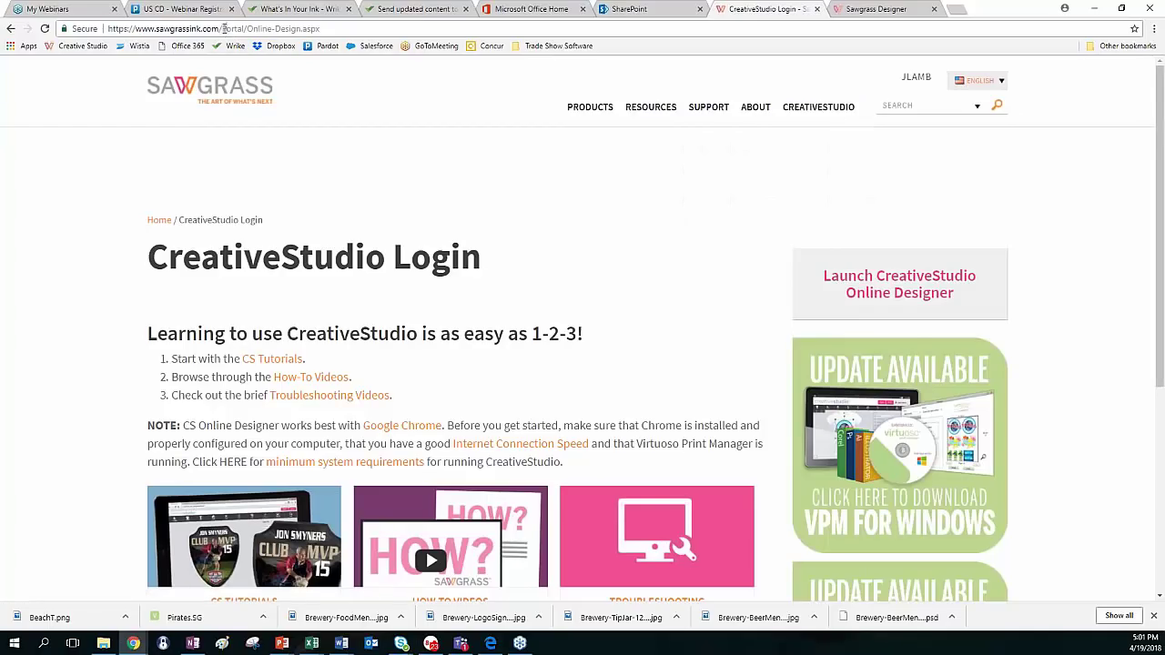
pyautogui.moveTo(222, 28); pyautogui.dragTo(321, 28)
pyautogui.press('BackSpace')
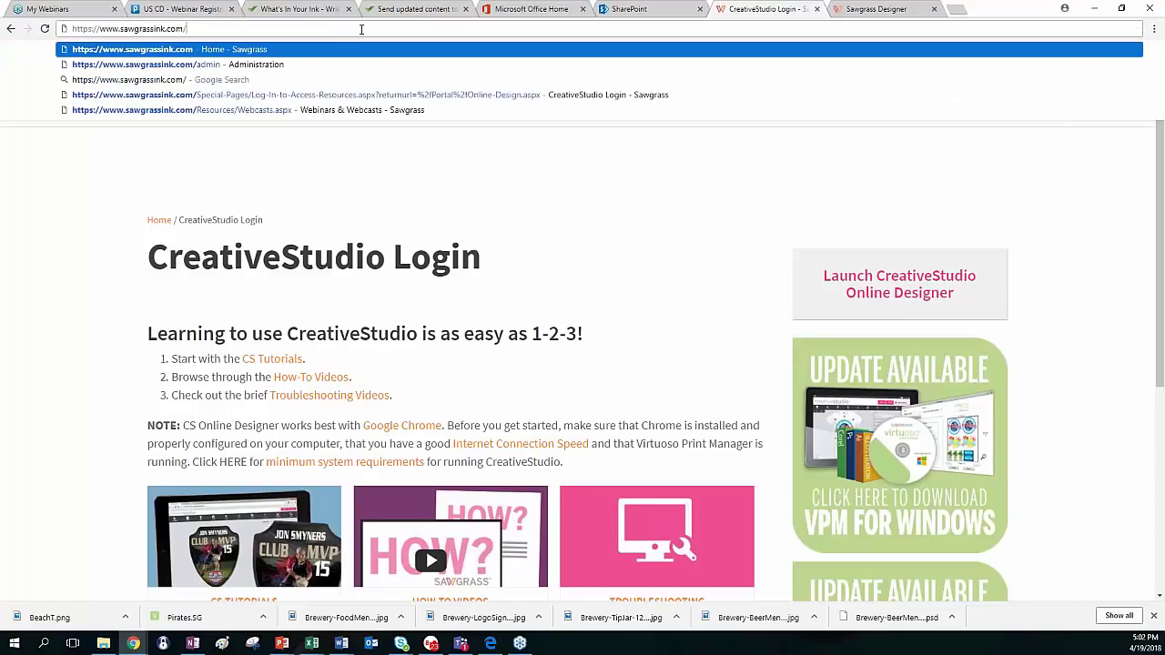
pyautogui.press('Return')
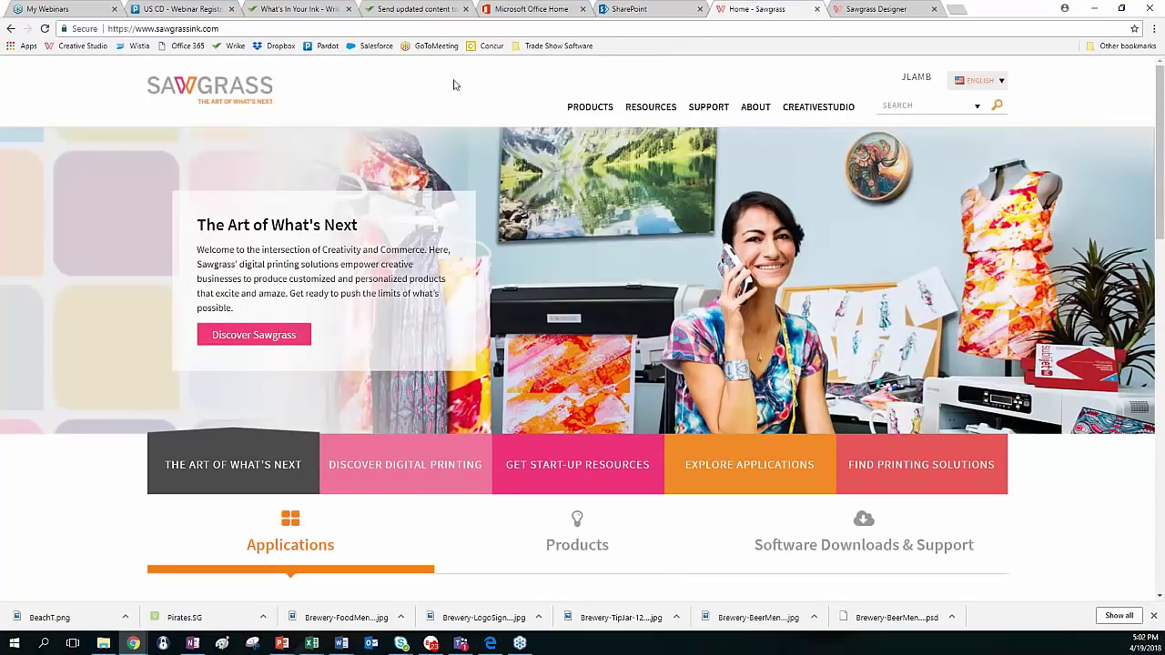
# Launch the CreativeStudio Online Designer by way of the site's CreativeStudio and login pages
pyautogui.moveTo(744, 124)
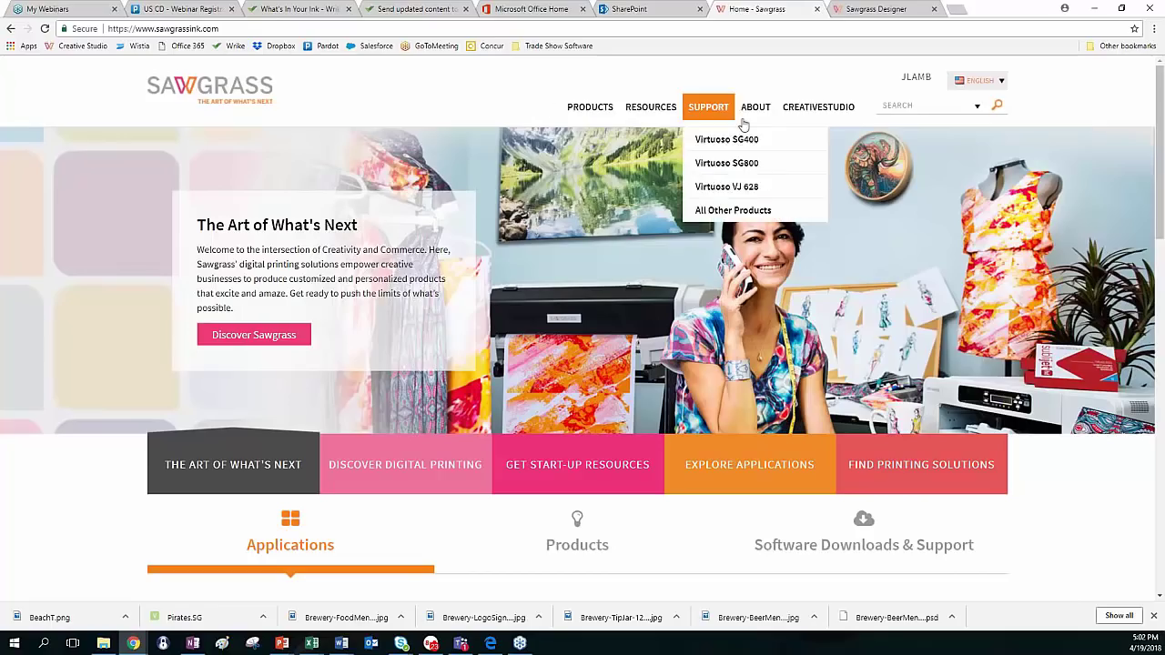
pyautogui.click(812, 111)
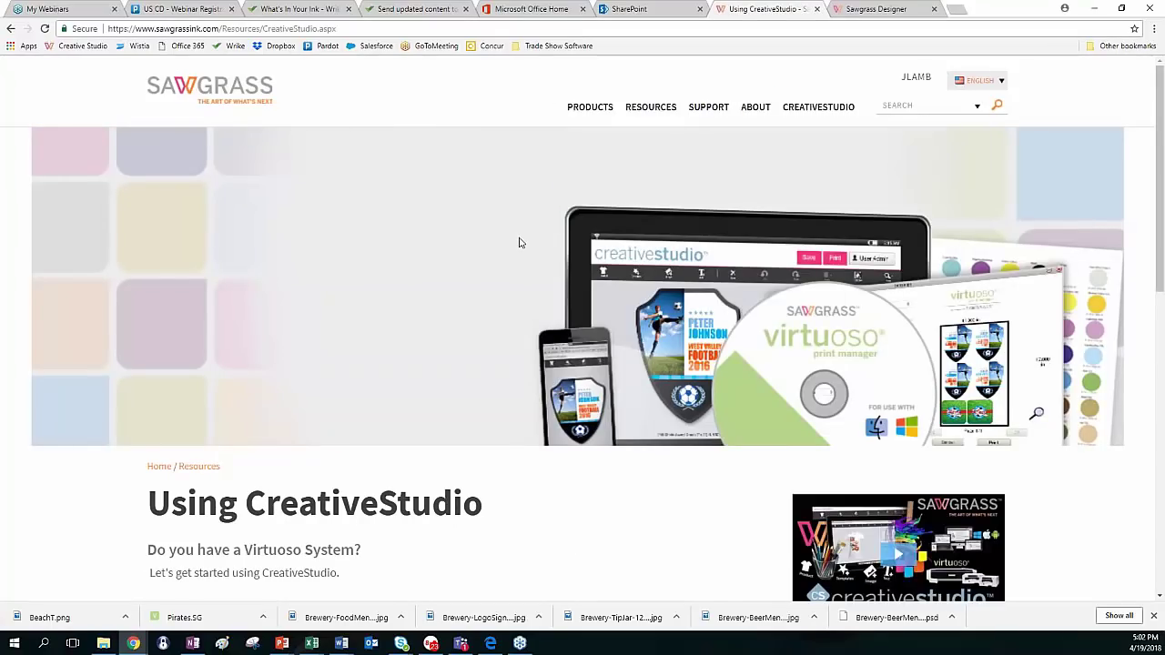
pyautogui.scroll(-1, 519, 247)
pyautogui.scroll(-5, 520, 248)
pyautogui.click(900, 234)
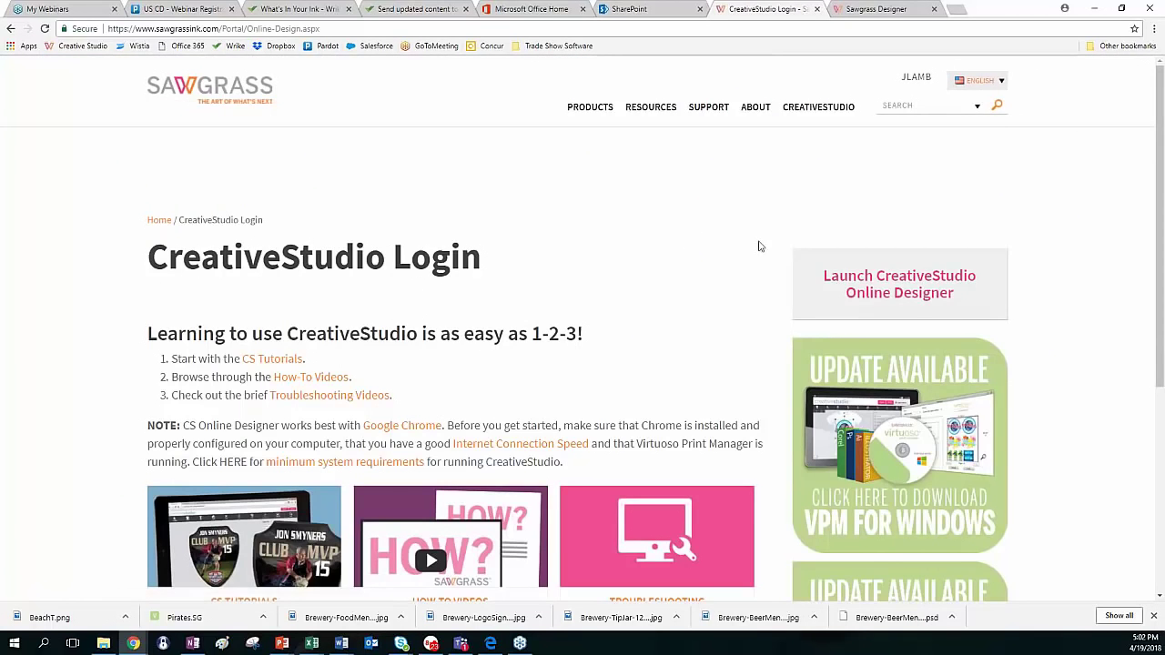
pyautogui.click(861, 273)
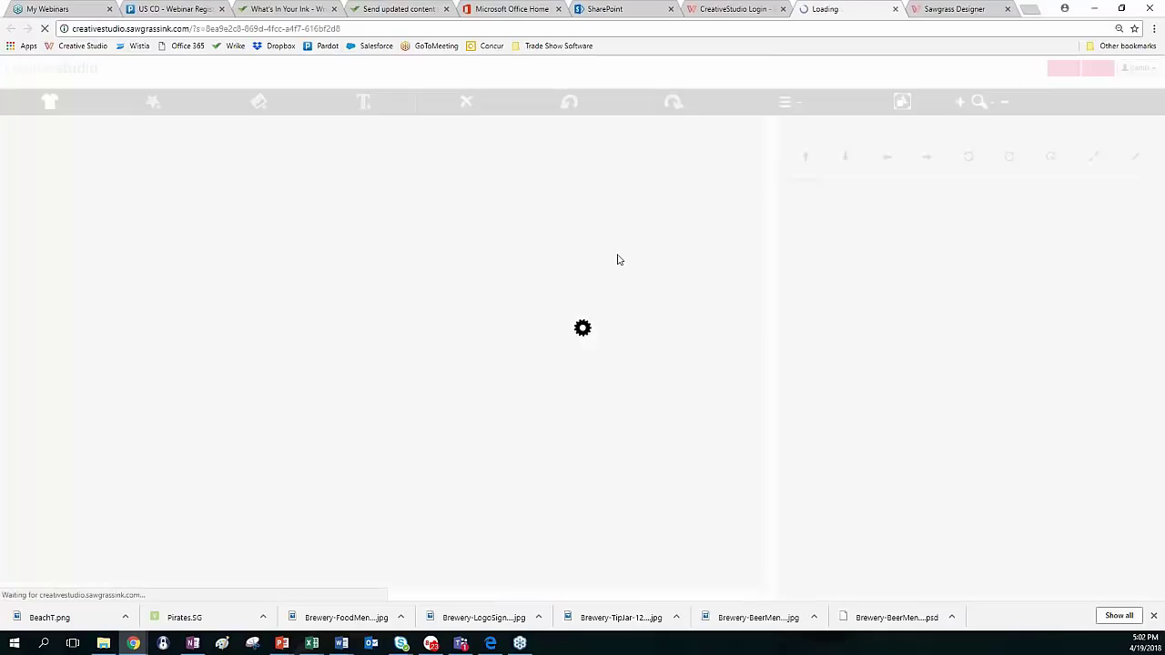